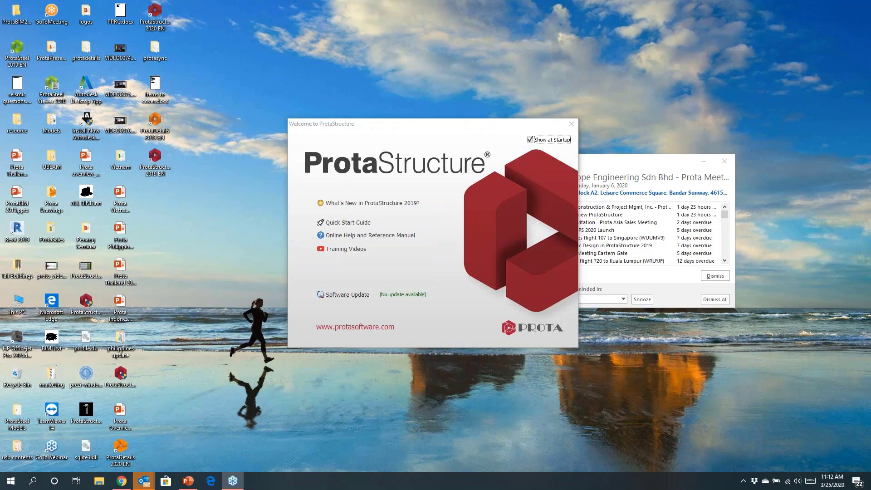
Create a project with the code manila2020 and import the Philippines (ACI318, NSCP2015) template settings.
click(571, 125)
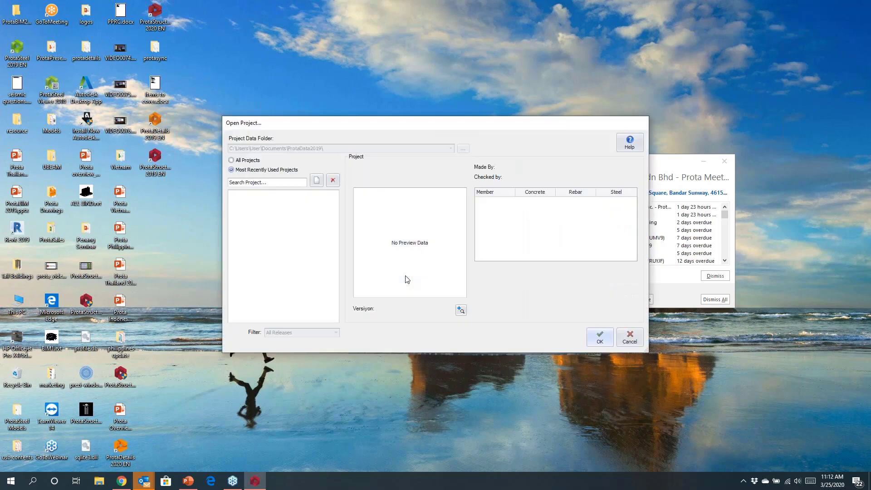
click(317, 182)
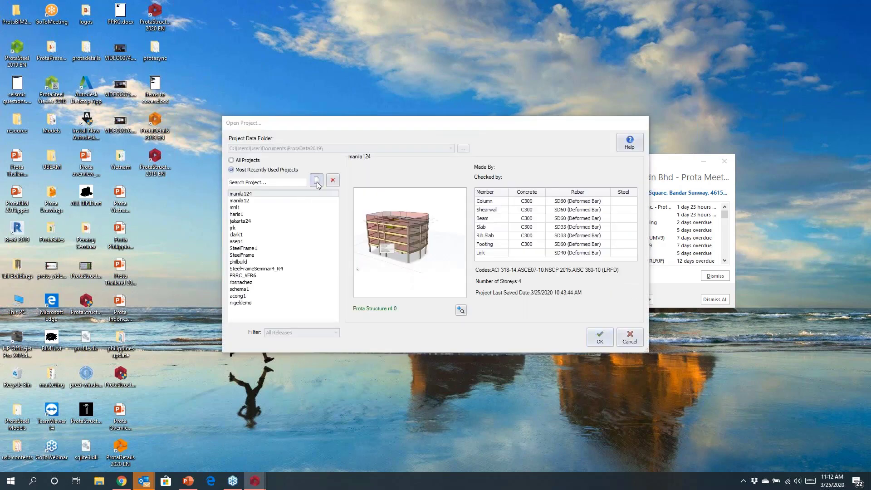
text(manil)
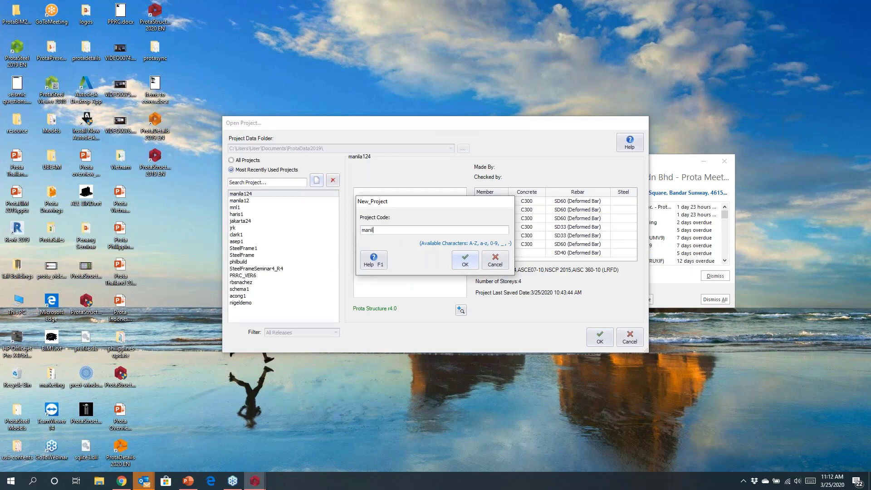
text(a2020)
click(459, 263)
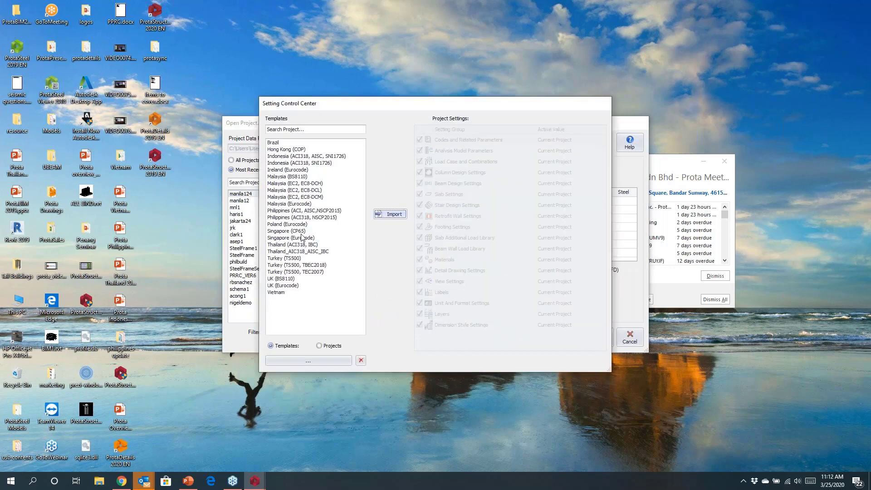
click(294, 218)
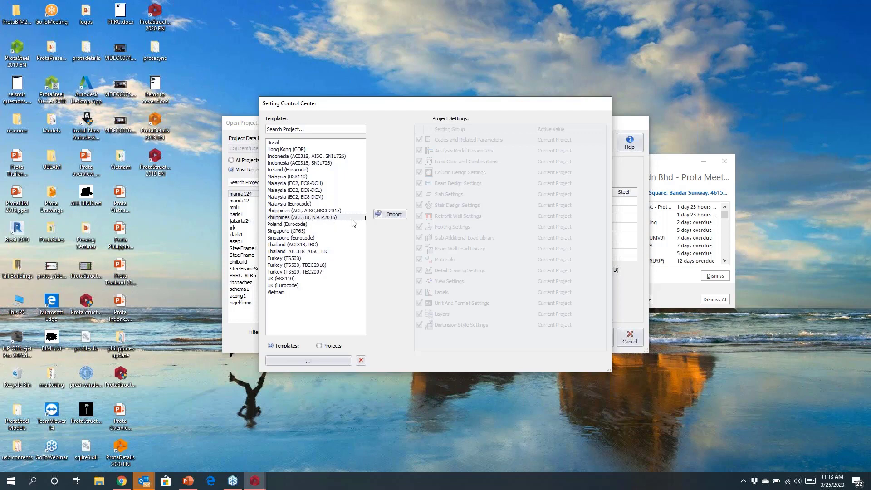
click(386, 216)
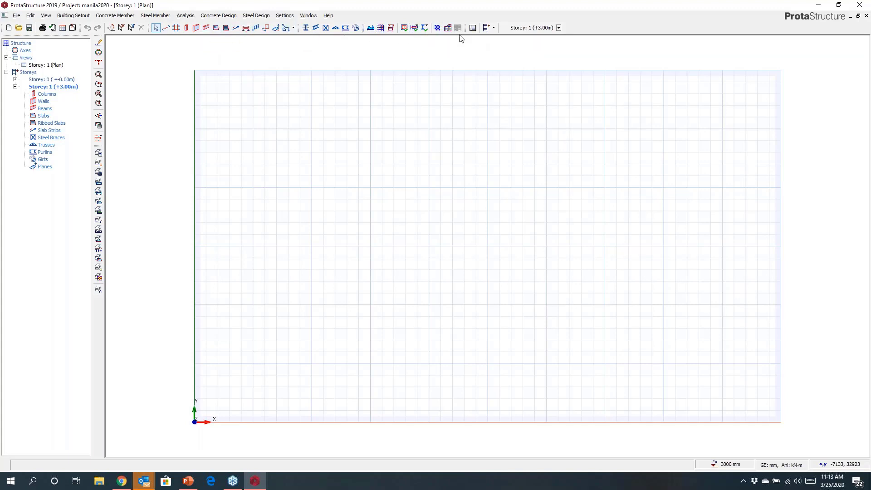
click(16, 18)
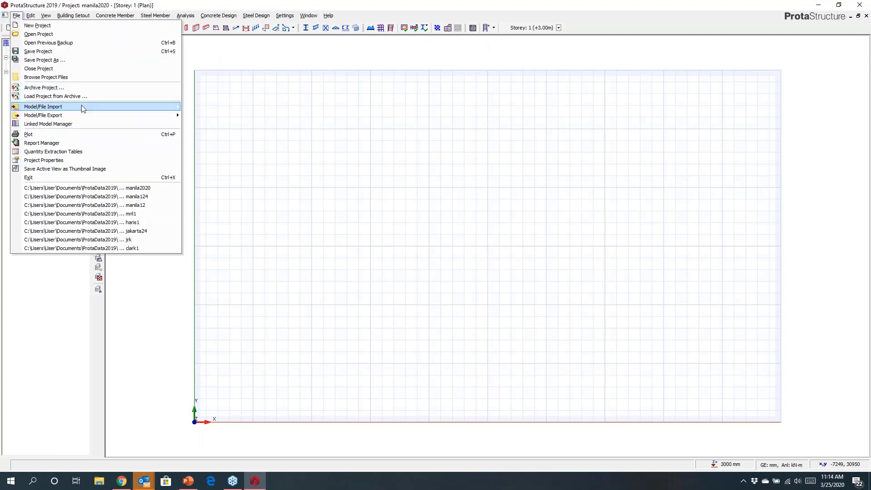
mouse_move(84, 107)
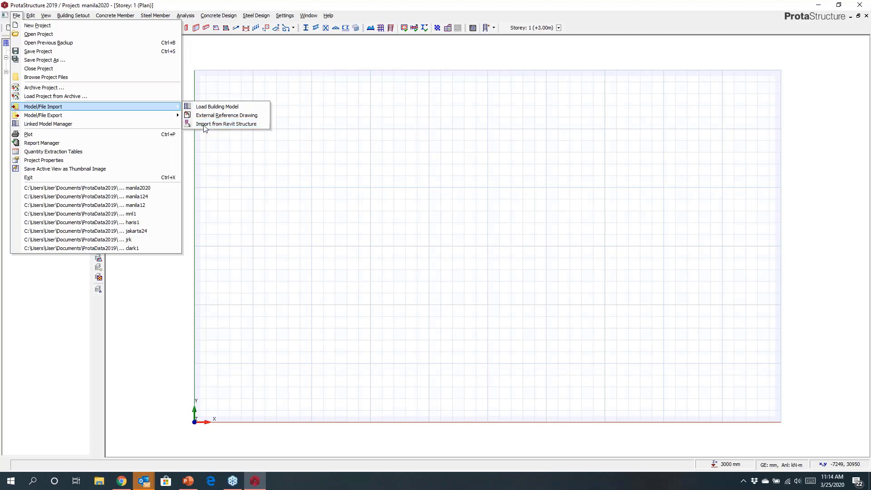
Generate an orthogonal axis grid at reference point 10000, 5000 with Dir-2 spacings 5000,3000,4000,6000,2000 and Dir-1 spacings 5000*3.
click(75, 26)
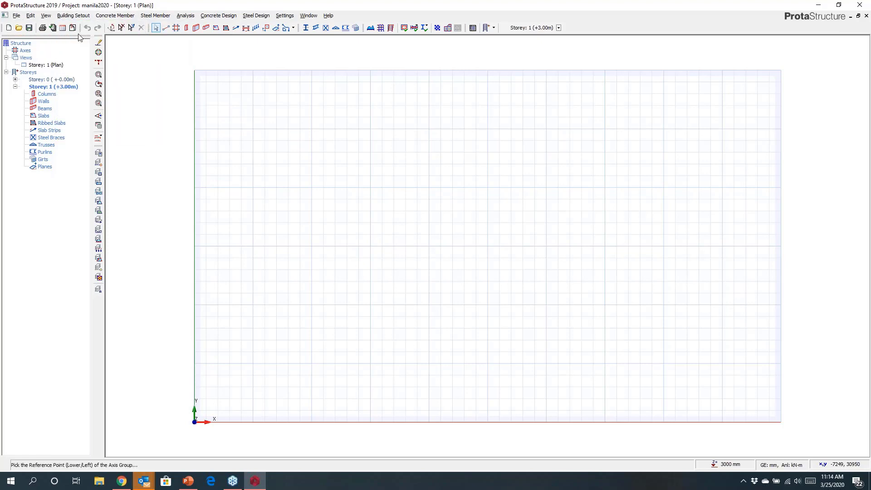
click(311, 364)
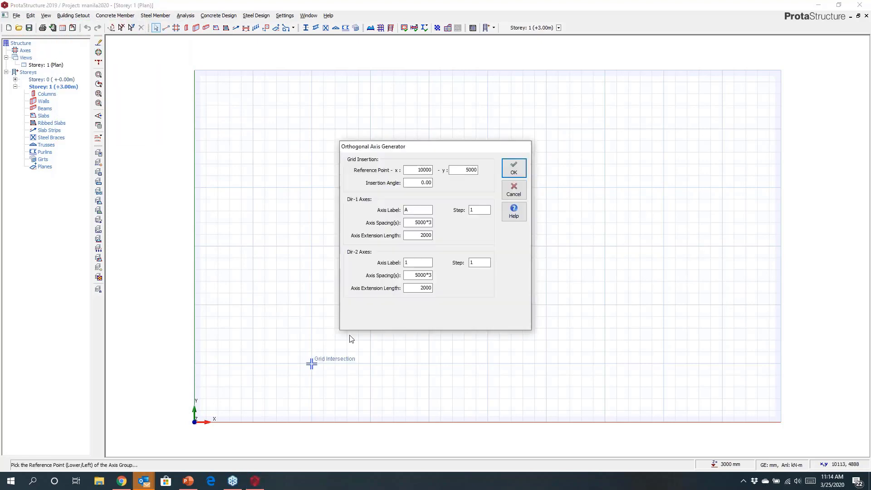
click(422, 275)
text(50)
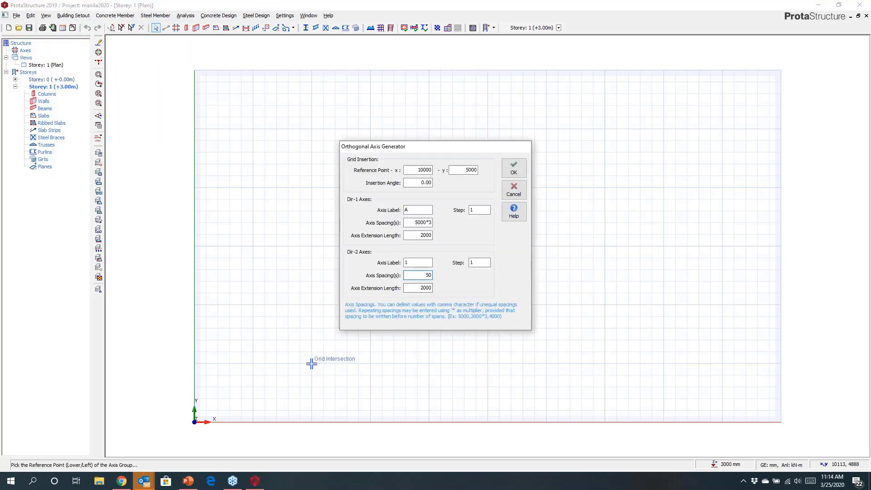
text(00,3000)
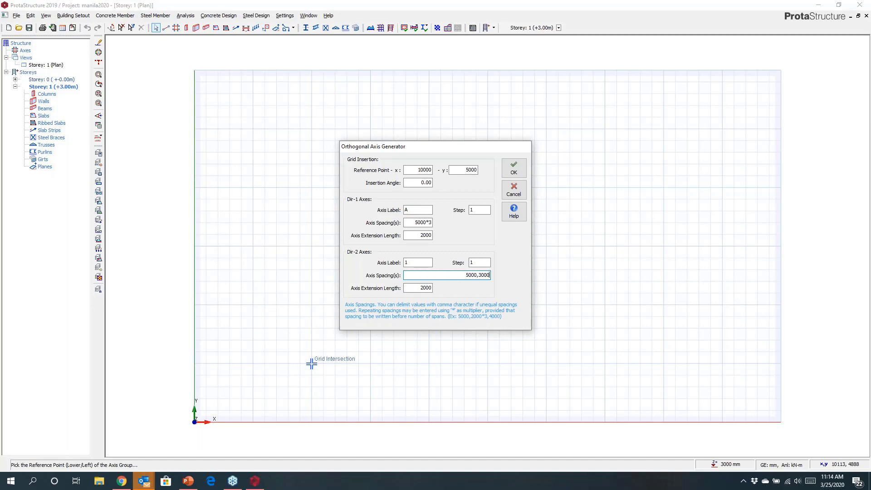
text(,4000,6000,2000)
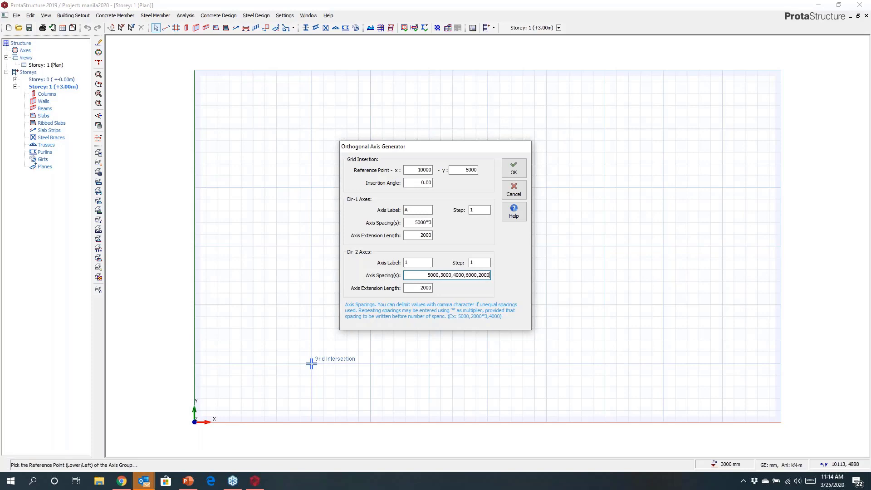
click(514, 169)
middle_drag(343, 263, 346, 203)
scroll(311, 191, up, 3)
middle_drag(318, 234, 287, 262)
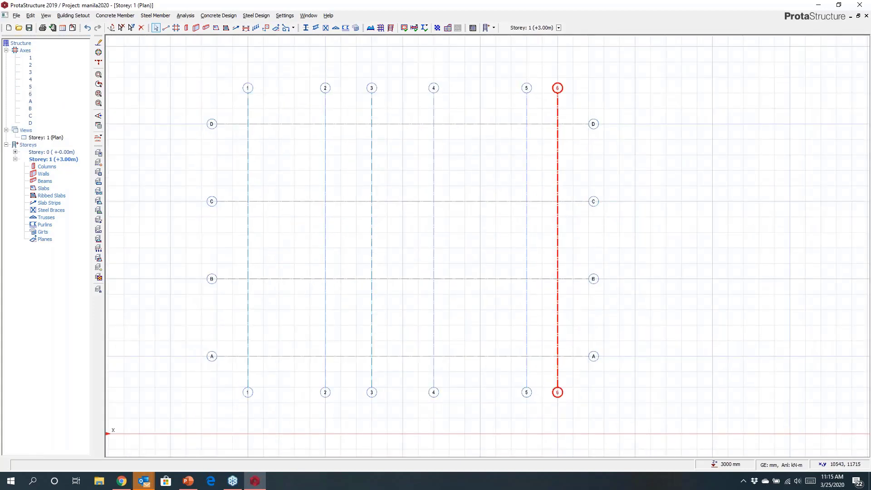
Open the properties of axis 1 and delete that straight axis from the grid.
right_click(248, 174)
click(281, 177)
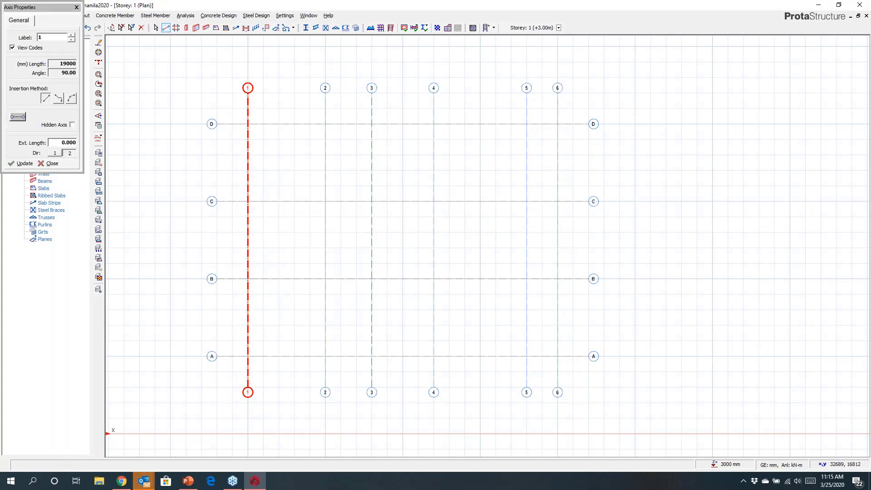
drag(49, 8, 663, 137)
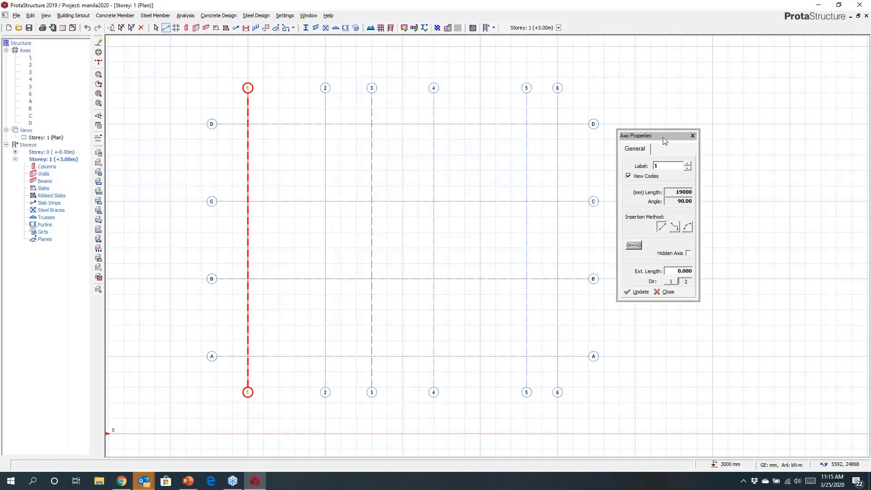
key(Delete)
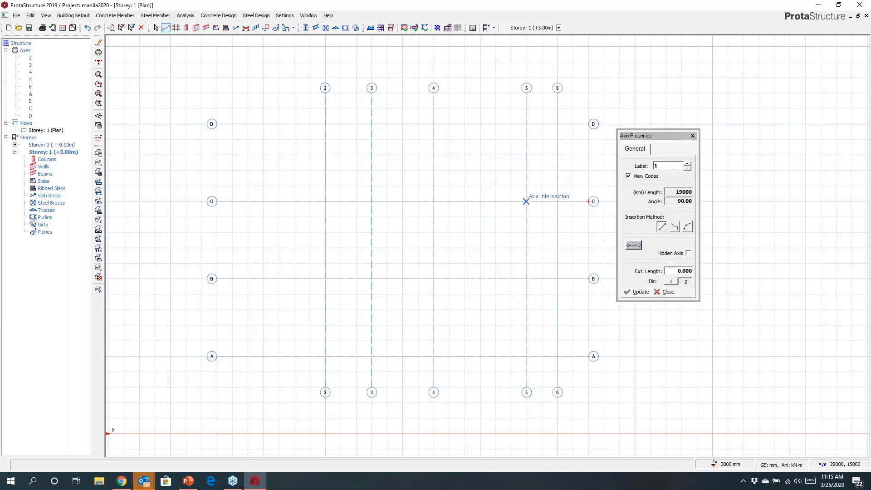
Draw an arc axis between the former end points of axis 1, with a bulge value of -1500.
click(688, 227)
click(248, 88)
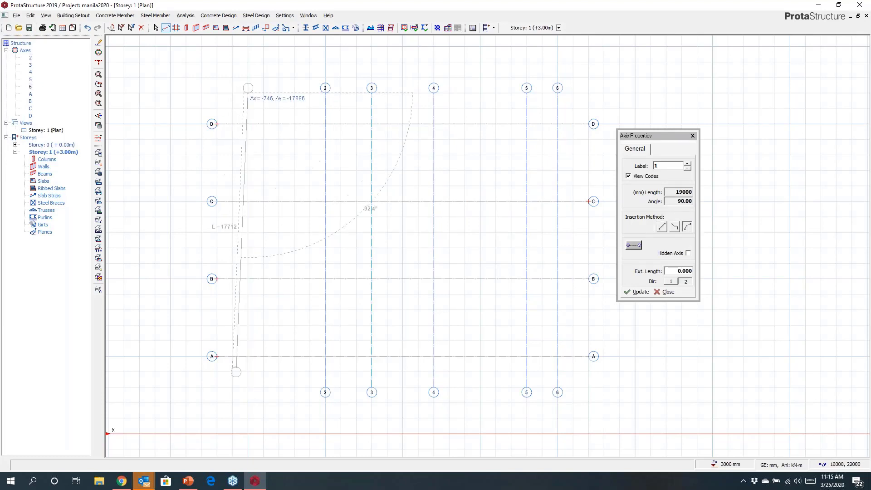
click(247, 385)
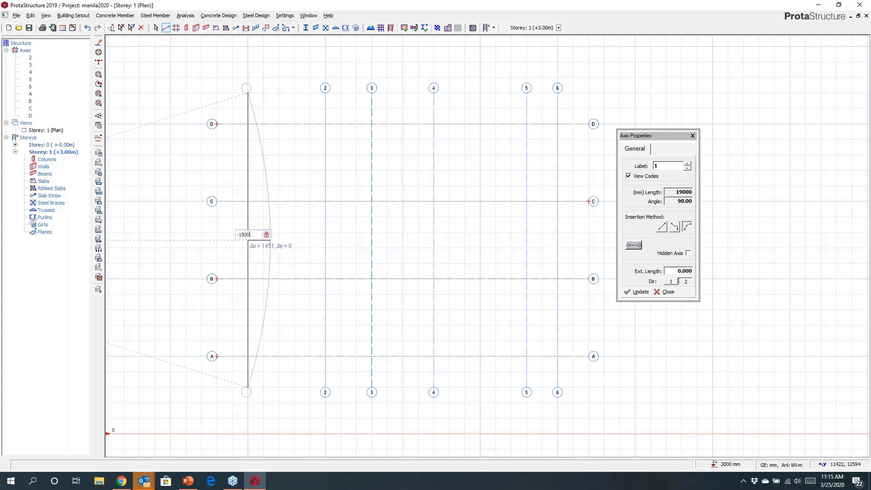
key(Return)
Try drawing a multi-segment polyline axis about 9400 mm long in the empty area beyond axis 6.
middle_drag(399, 282, 302, 255)
click(674, 227)
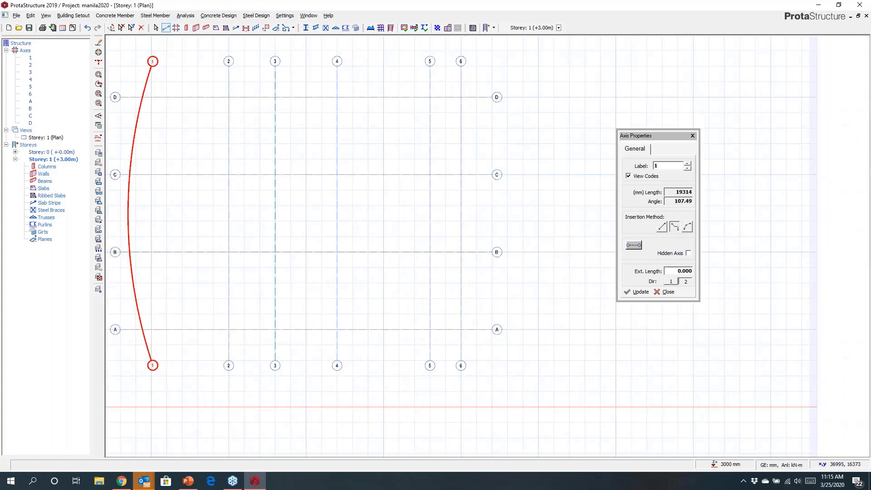
click(559, 199)
click(570, 229)
click(581, 233)
click(575, 281)
click(553, 274)
right_click(536, 246)
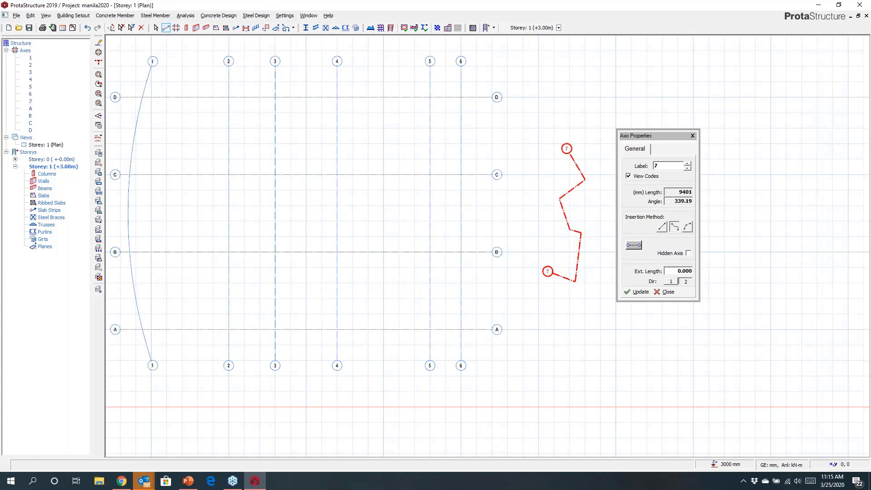
middle_drag(540, 246, 502, 250)
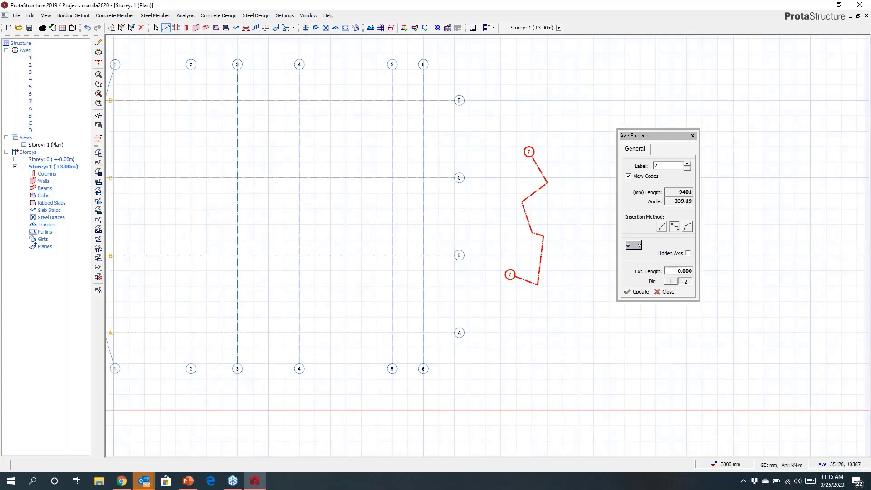
middle_drag(516, 268, 593, 272)
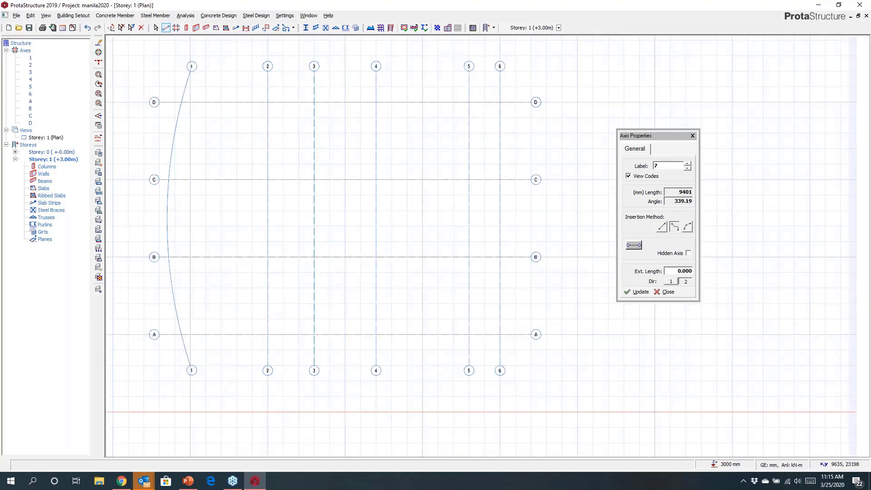
Insert a column with b1 500 mm and b2 300 mm at the intersection of axes D and 5.
click(186, 27)
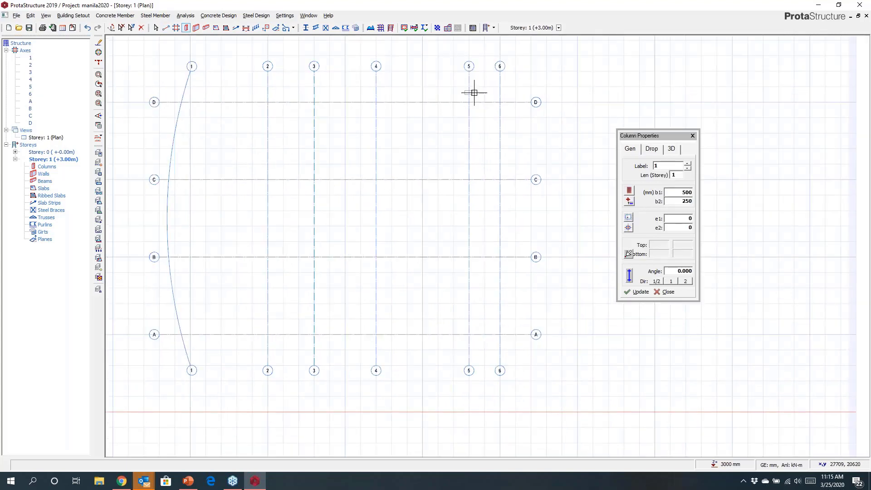
scroll(474, 92, up, 5)
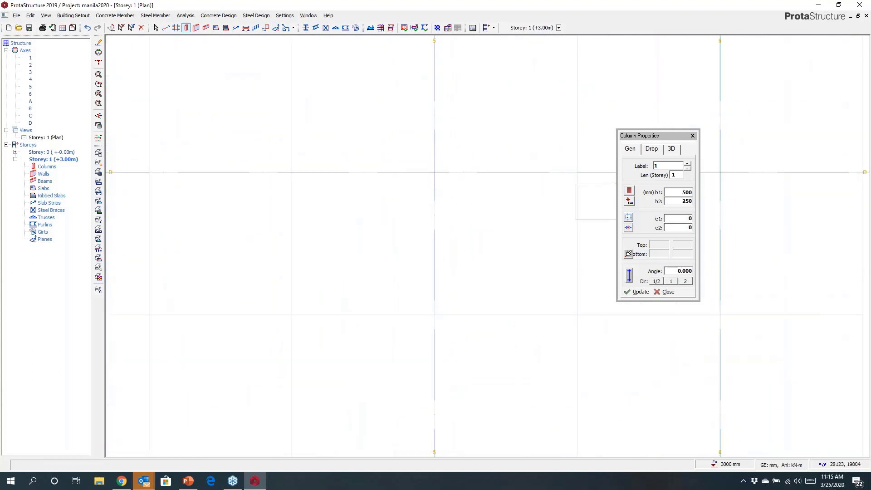
double_click(688, 200)
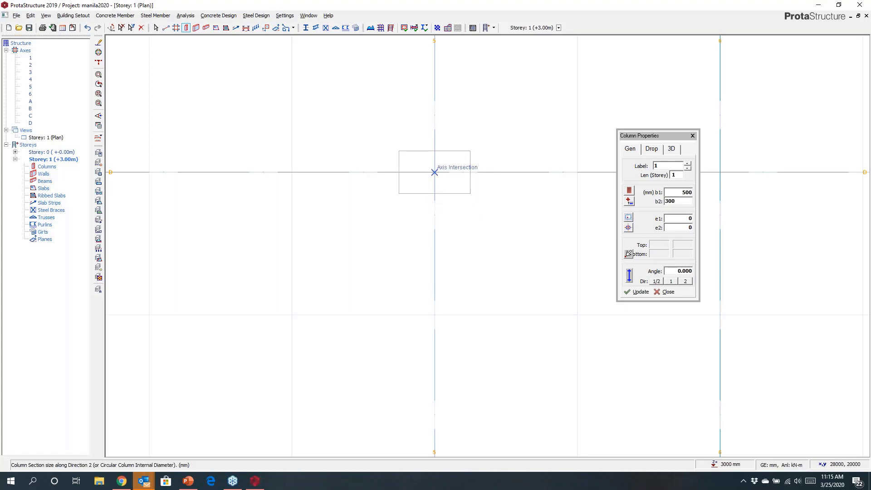
click(434, 172)
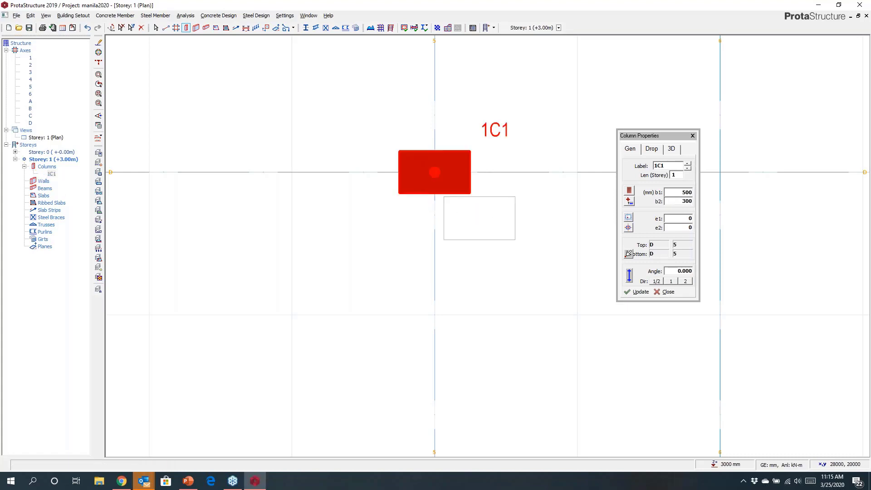
Insert 500 x 300 mm columns together at the intersections of axis D with axes 2 and 3.
scroll(479, 217, down, 12)
scroll(294, 228, up, 6)
drag(189, 145, 414, 216)
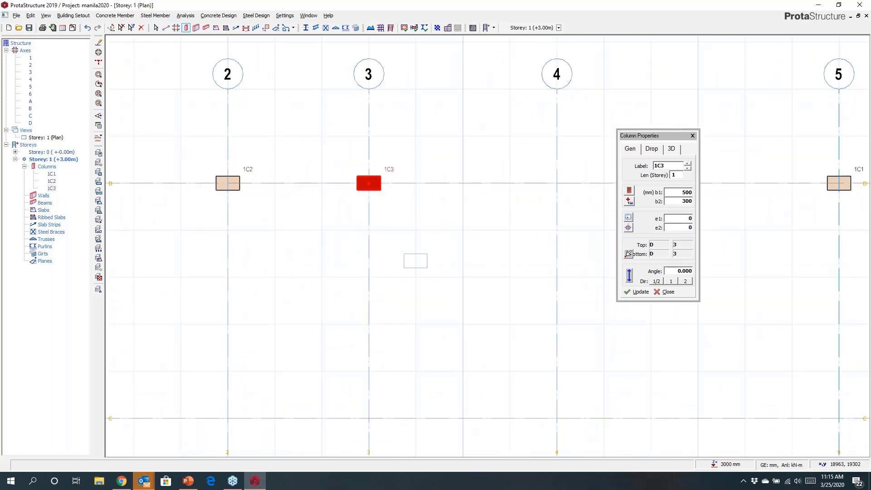
Set the column size to b1 300 and b2 500 mm aligned to direction 2, and insert columns where curved axis 1 crosses axes A to D.
scroll(414, 258, down, 4)
middle_drag(394, 294, 368, 147)
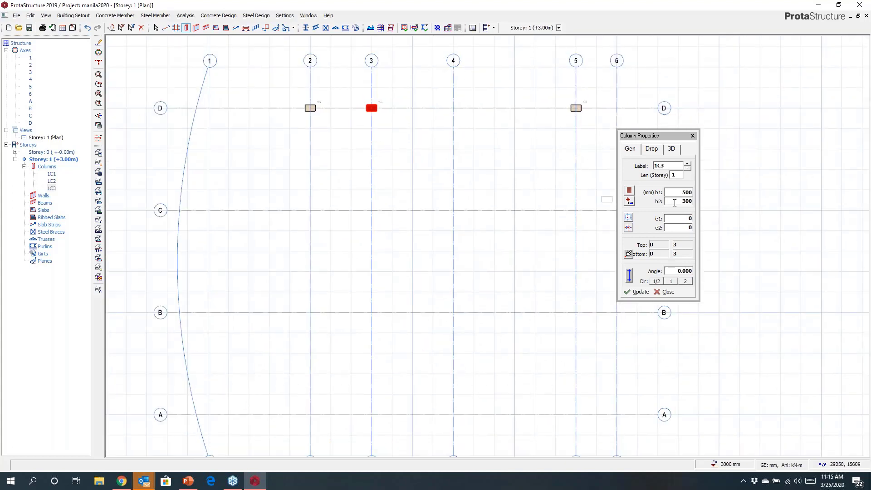
double_click(686, 191)
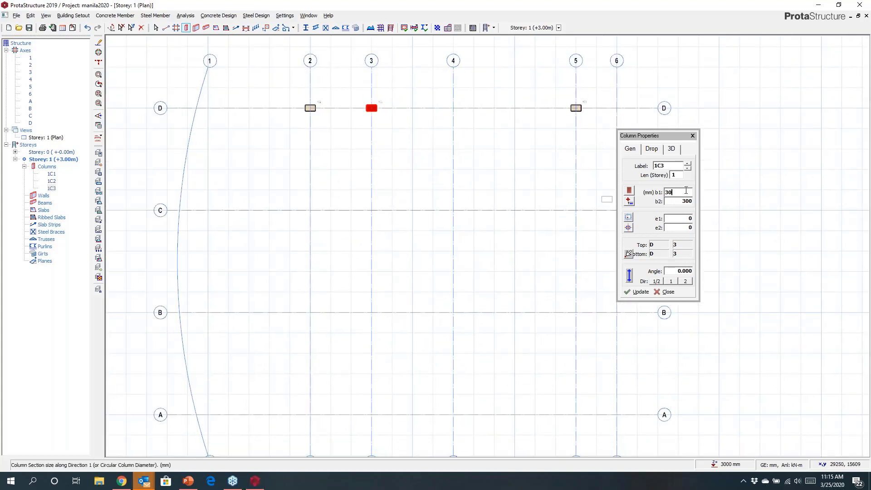
double_click(684, 200)
click(686, 282)
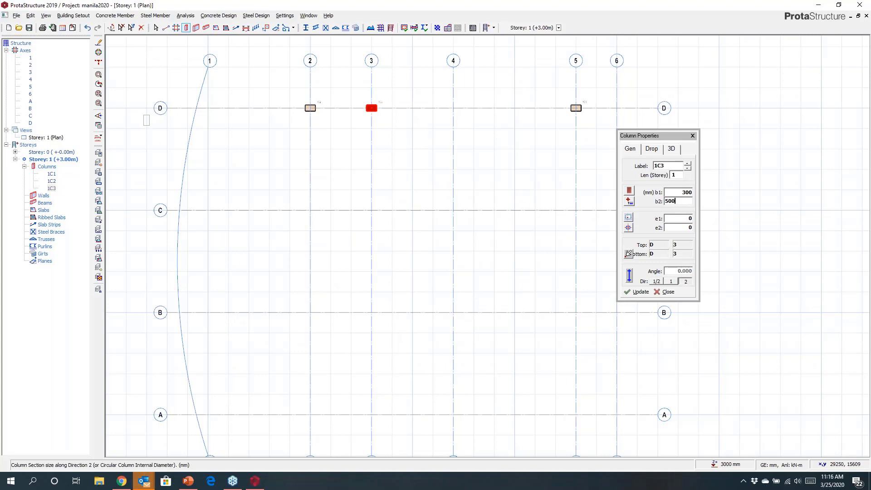
drag(138, 81, 250, 430)
Look through the steel, cold formed, composite and built up steel section types available for the column.
middle_drag(281, 358, 259, 318)
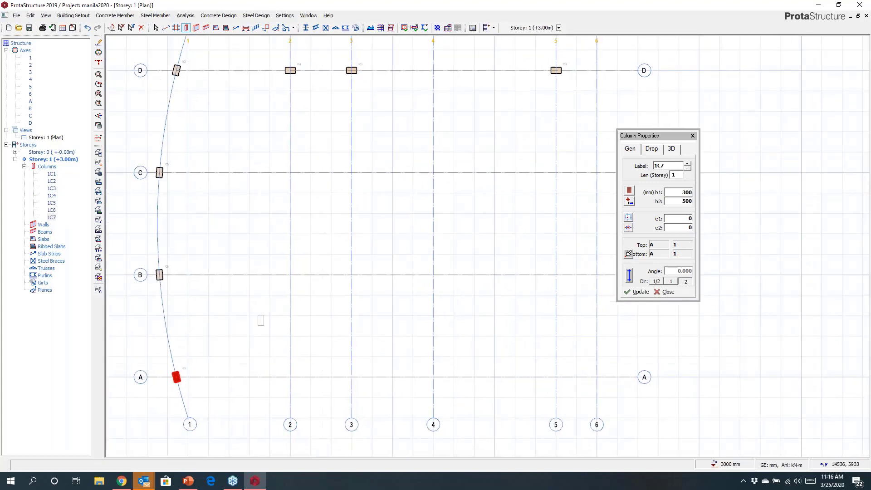
click(629, 191)
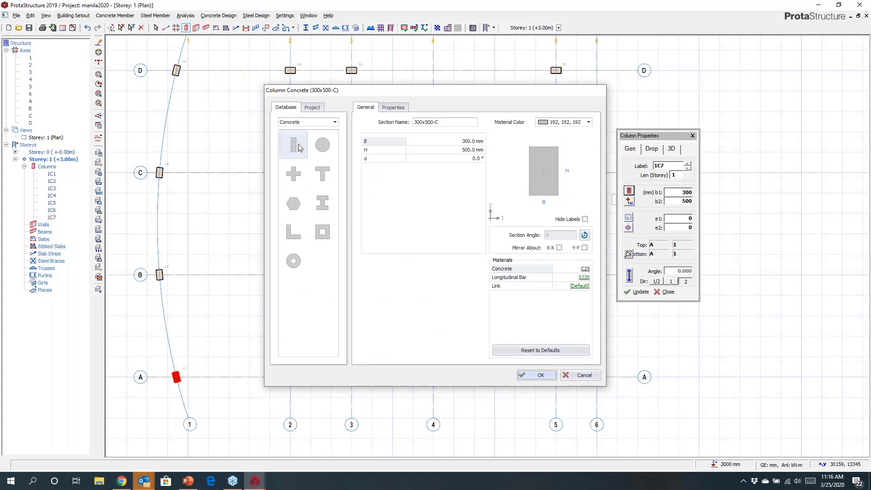
click(300, 121)
click(298, 137)
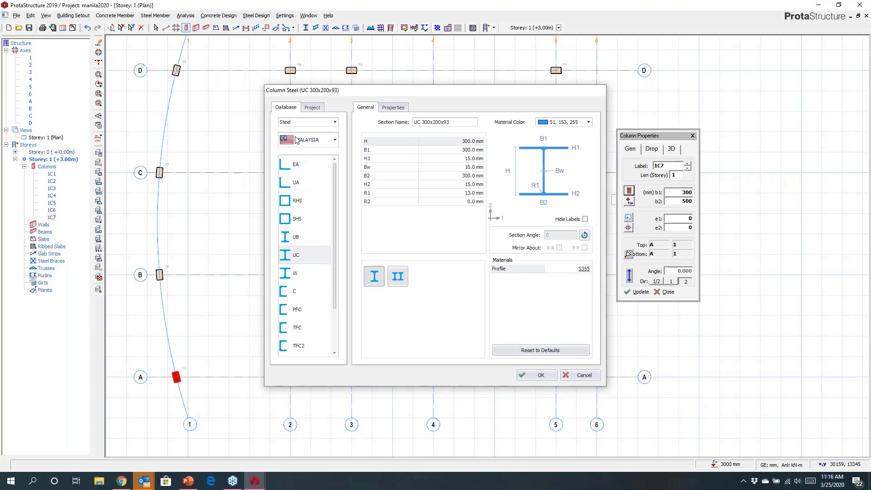
click(295, 123)
click(293, 153)
click(299, 121)
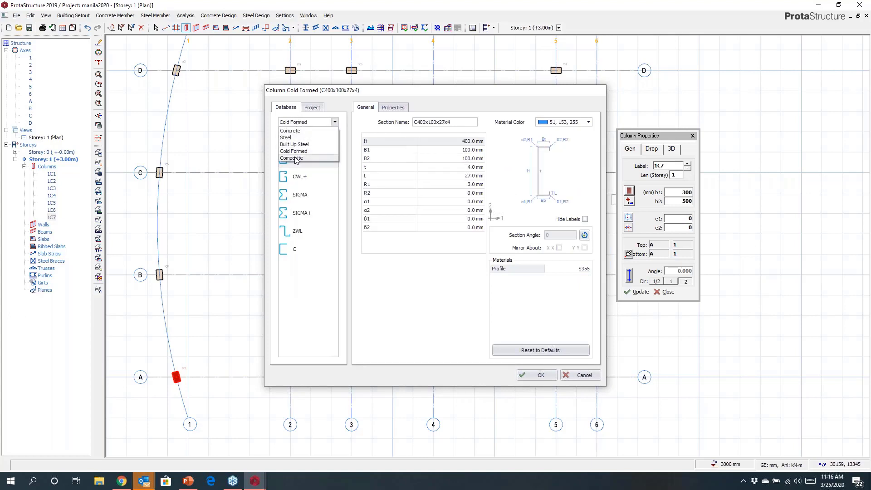
click(294, 160)
click(292, 124)
click(290, 144)
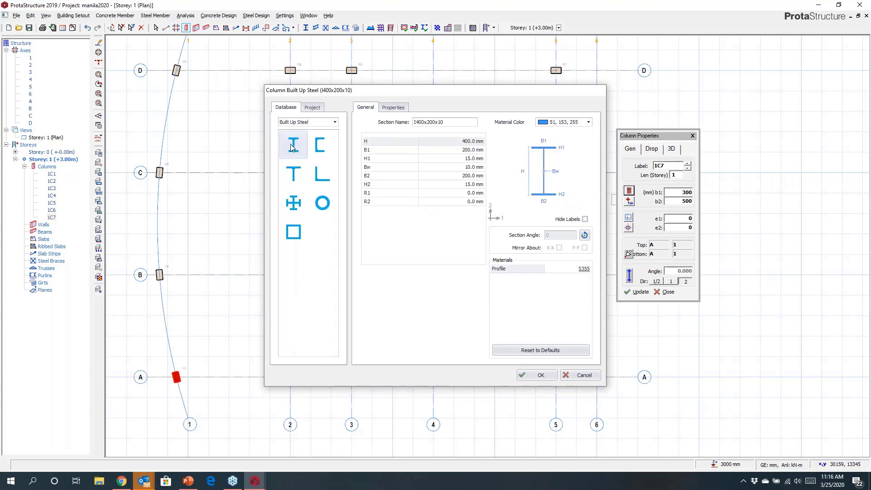
Define the column section as a concrete circular shape with a diameter of 550 mm.
click(294, 122)
click(294, 131)
click(323, 145)
click(480, 144)
text(550.0)
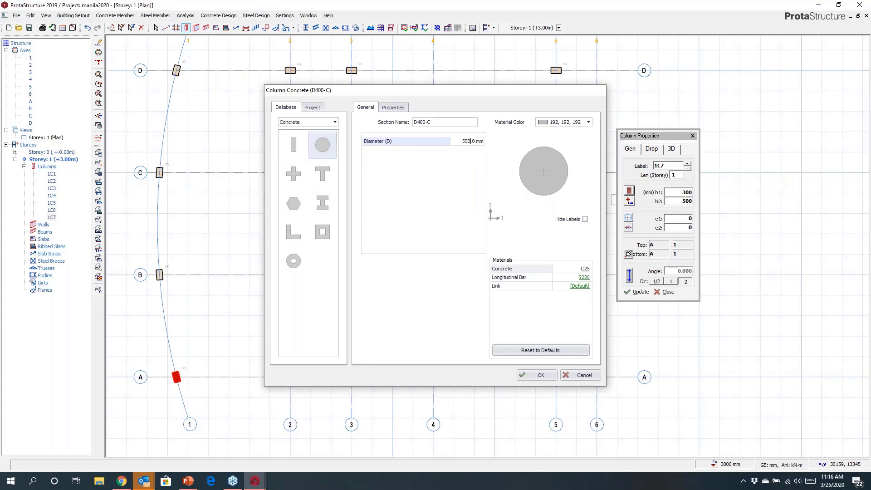
click(400, 109)
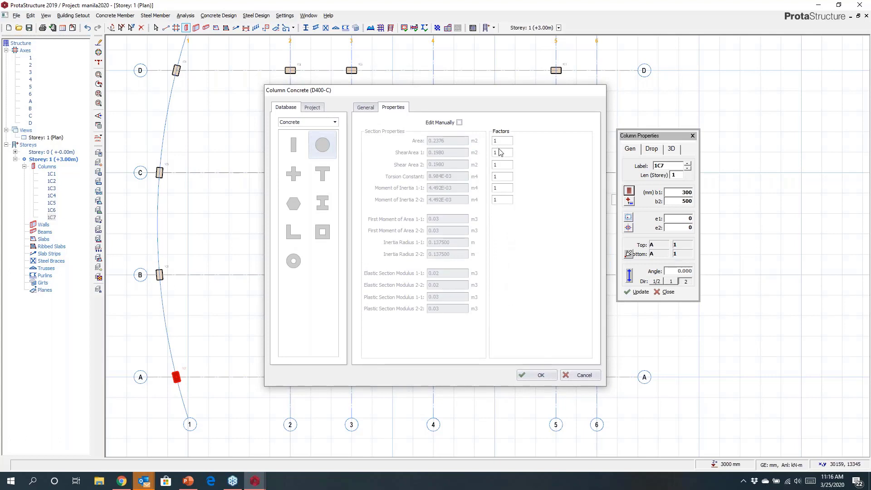
click(542, 374)
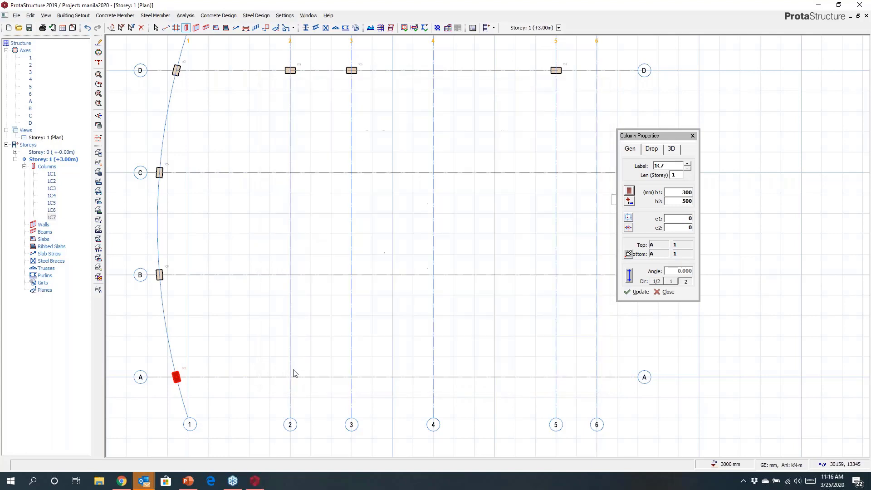
Insert circular columns where axis A crosses axes 2, 3 and 5, and where axis 6 crosses axes B and C.
drag(275, 356, 391, 412)
click(556, 378)
drag(581, 155, 588, 297)
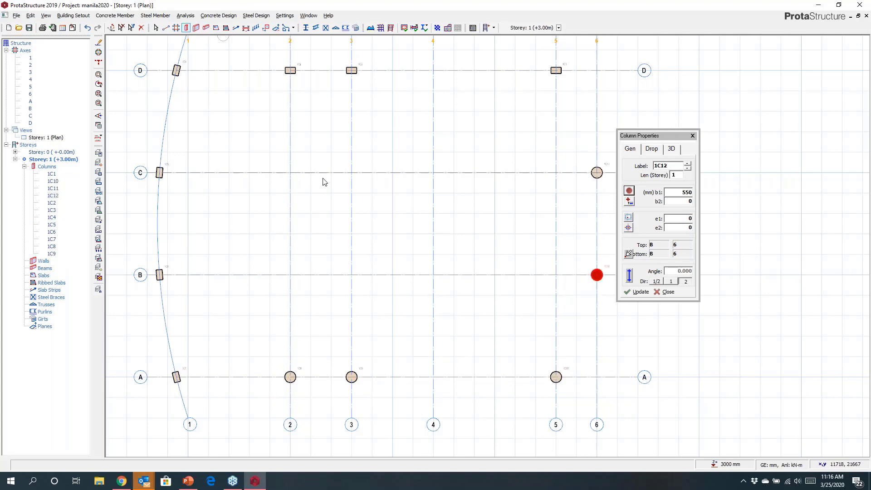
Insert a C-shaped group of walls between axes B, C, 2 and 3, and a separate wall along axis 4 between B and C.
key(w)
click(290, 172)
click(290, 275)
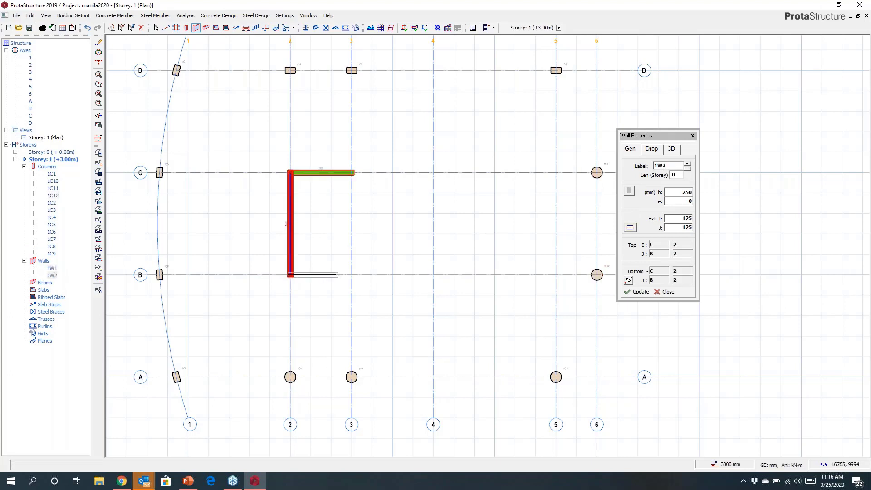
click(352, 274)
click(433, 172)
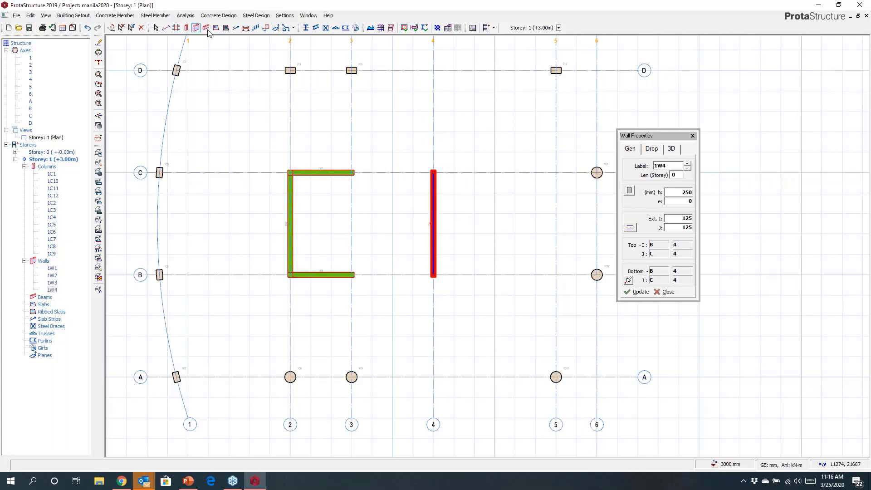
Set the beam size to b 300 and h-Bottom 650 mm, and insert beams between the columns along axis D, curved axis 1 and axis A.
double_click(687, 194)
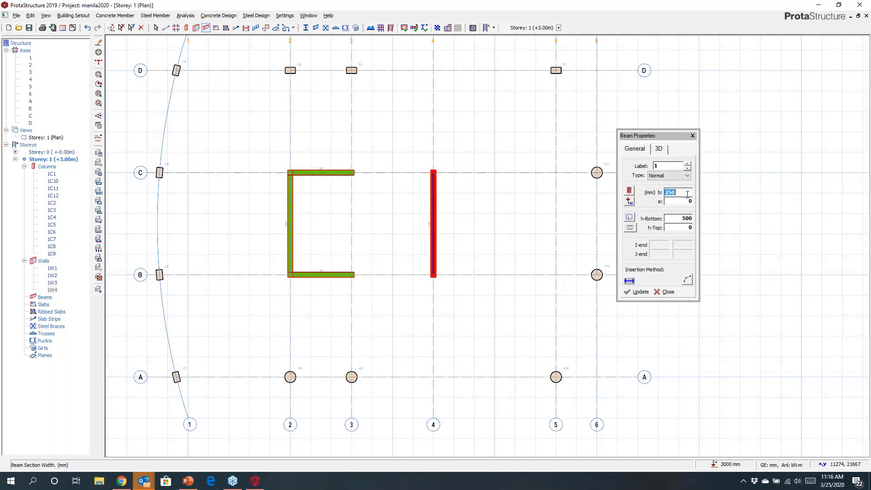
double_click(685, 220)
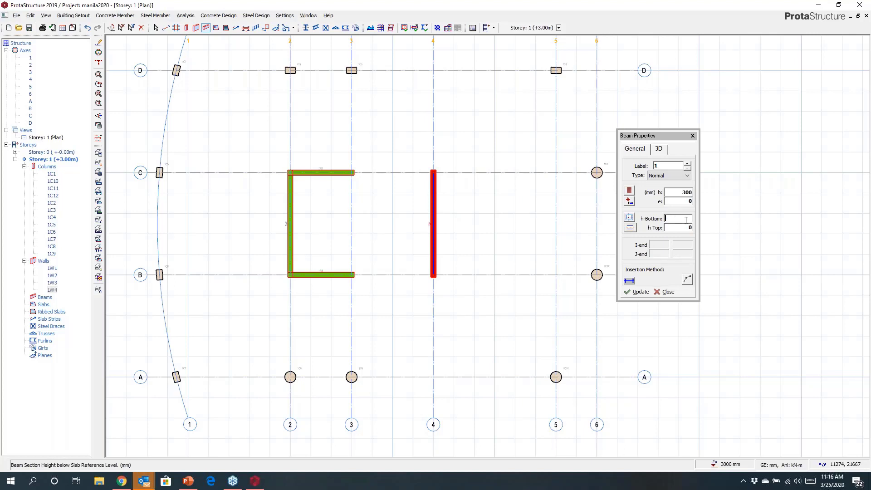
text(650)
drag(152, 56, 570, 112)
drag(125, 55, 202, 396)
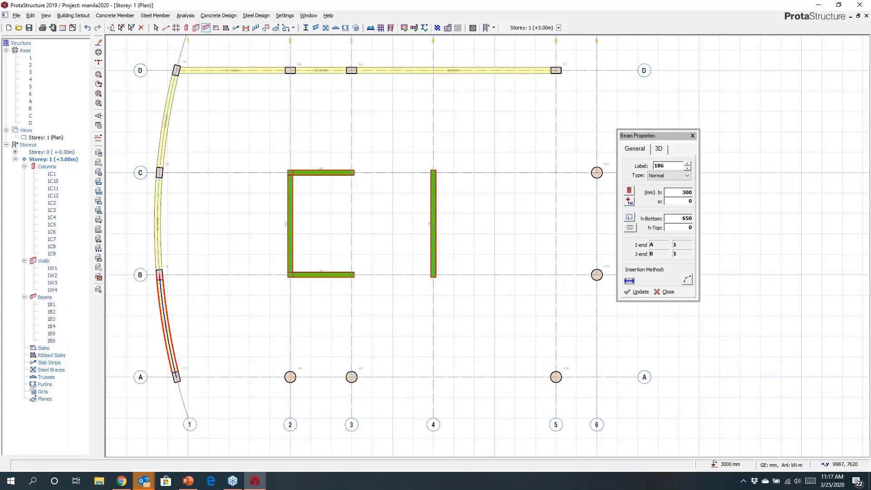
drag(142, 355, 564, 398)
Insert a diagonal beam from column A-5 to column B-6 and continue it along axis 6 to column C-6.
scroll(474, 375, up, 2)
scroll(455, 380, up, 3)
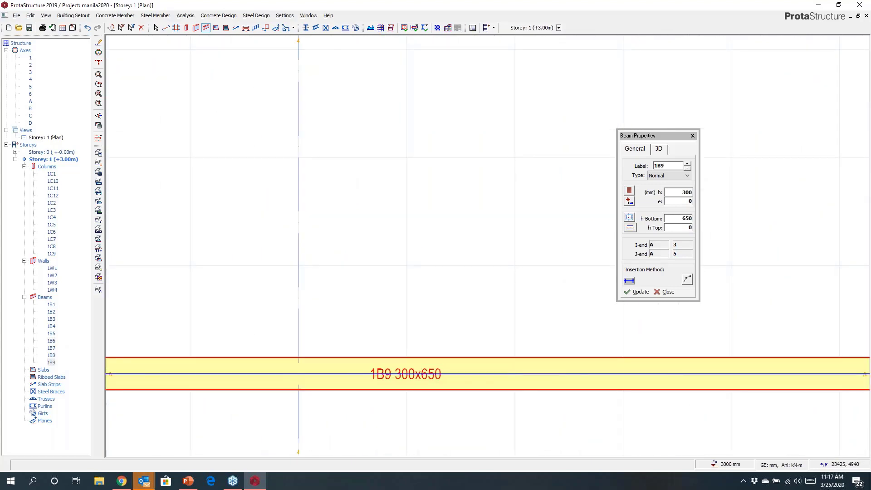
scroll(456, 337, down, 6)
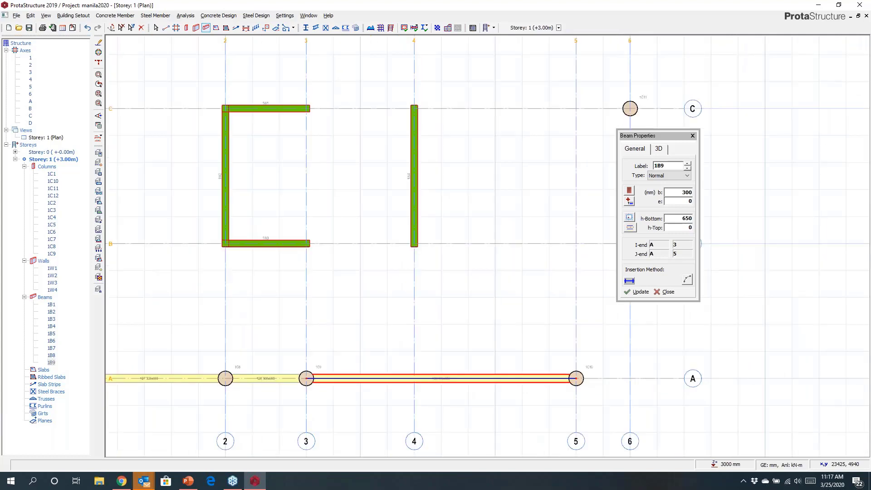
middle_drag(456, 337, 346, 330)
click(465, 370)
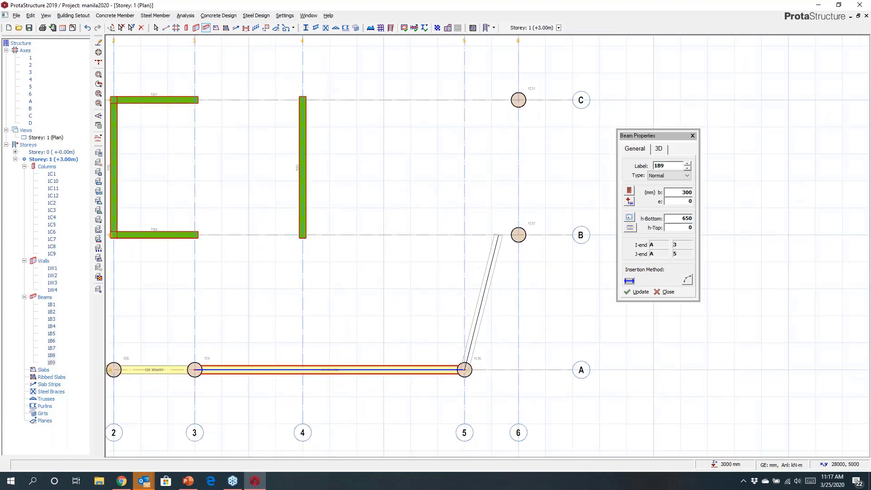
click(519, 234)
click(519, 100)
Insert an outward-curving arc beam from column C-6 to column D-5.
middle_drag(468, 224, 462, 409)
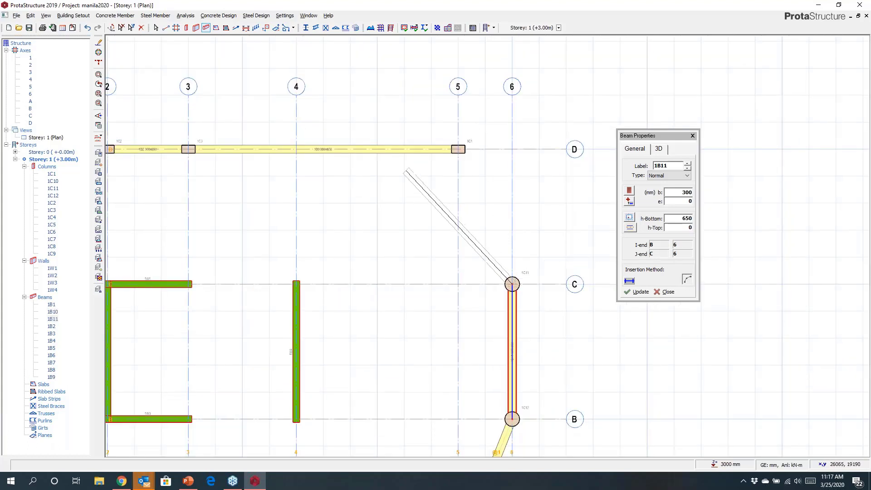
click(458, 150)
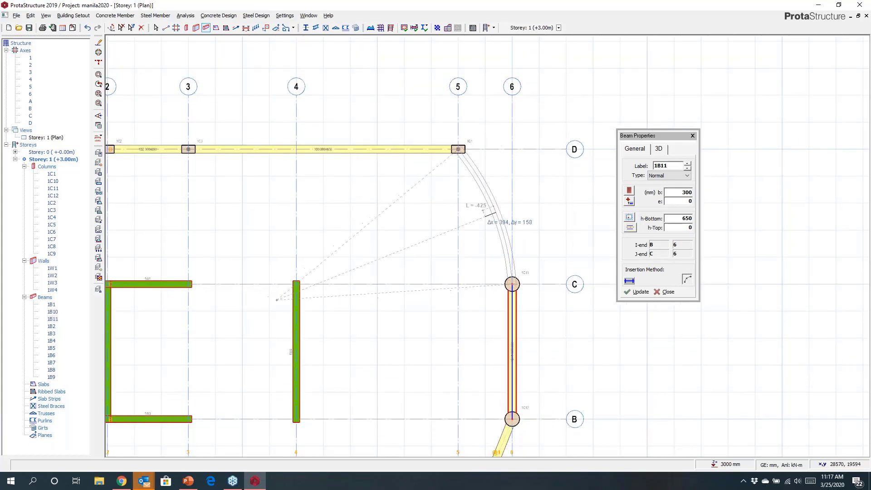
click(492, 211)
Insert beams together along axes 2, 3 and 4 between A and D, and along axes B and C between 3 and 4.
scroll(490, 206, down, 5)
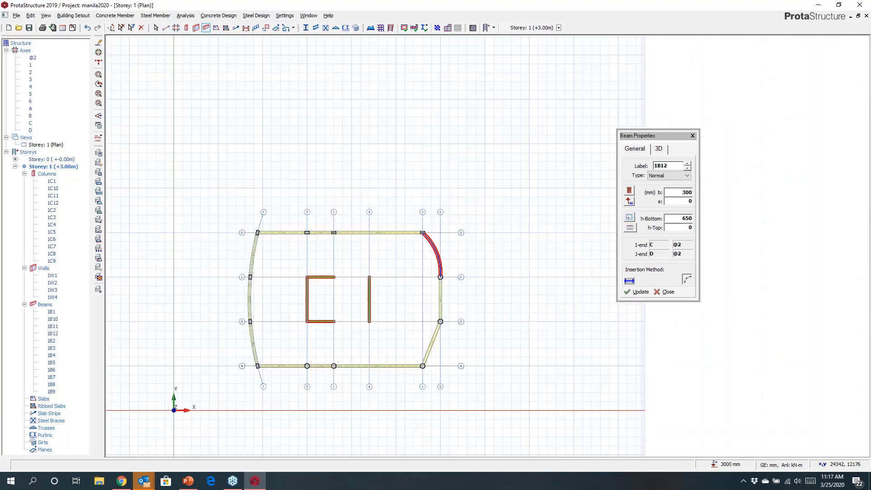
scroll(445, 255, up, 2)
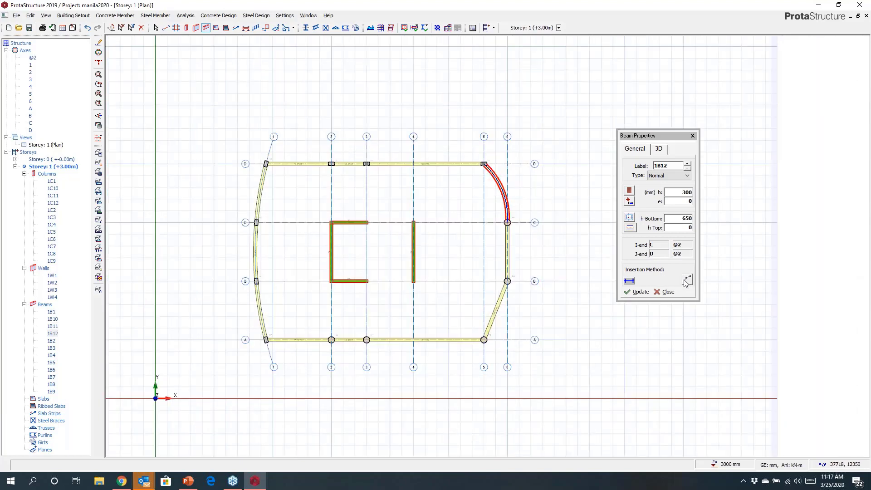
drag(304, 140, 434, 365)
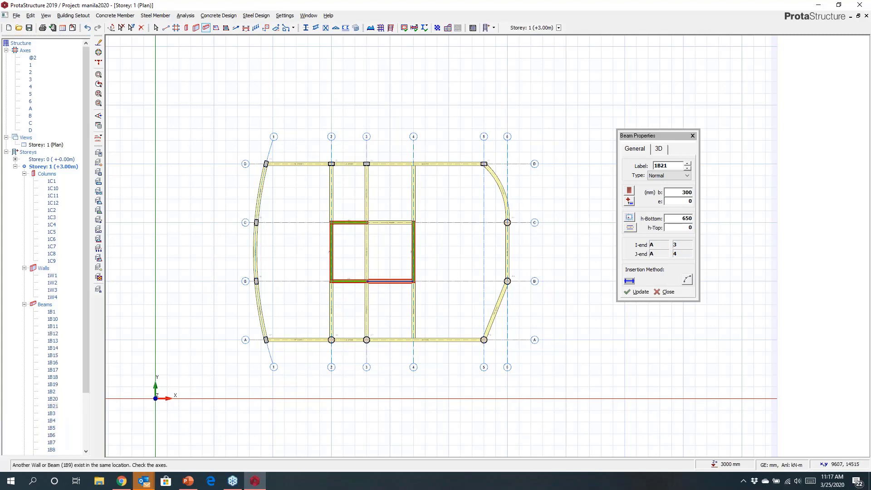
Insert the remaining beams along axes C and B between curved axis 1 and axis 6.
click(256, 223)
click(507, 223)
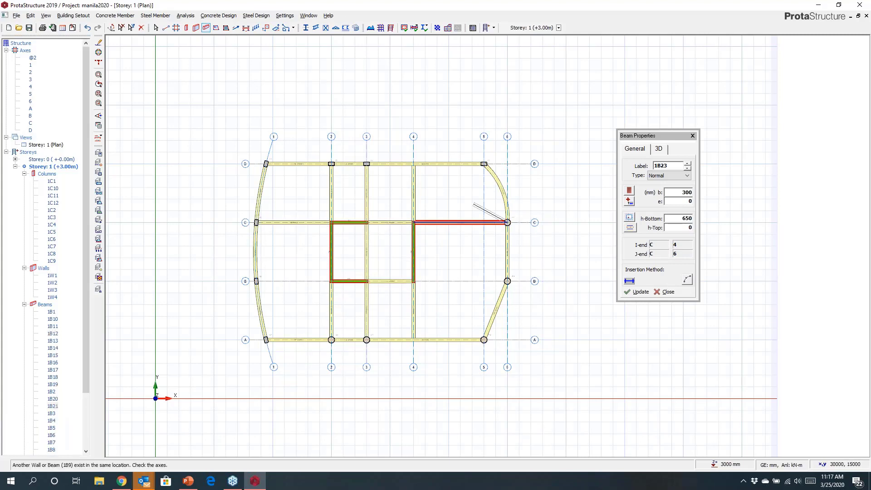
click(256, 281)
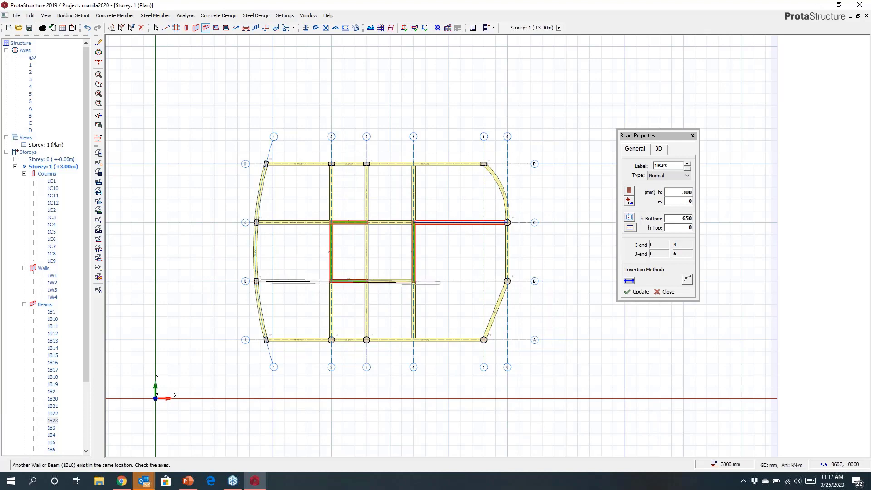
click(508, 281)
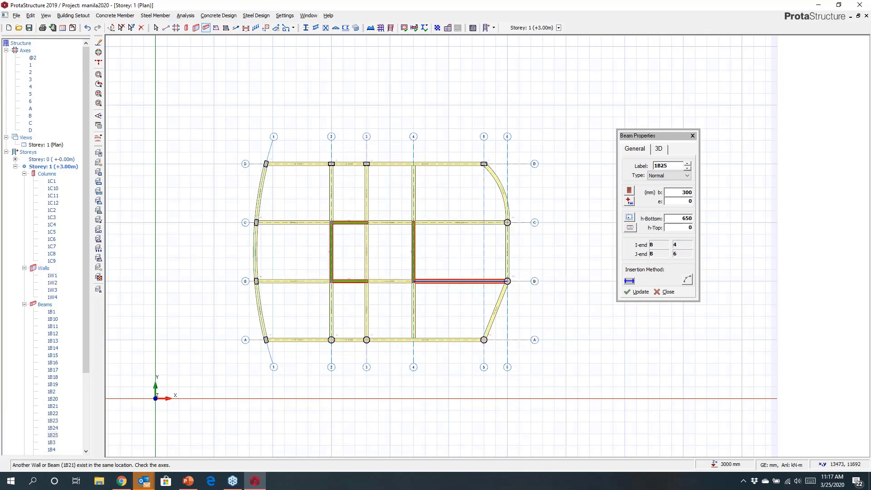
Insert a secondary beam joining the midpoints of the axis B and C beams between axes 1 and 2, and another from its midpoint to the axis 2 wall.
scroll(363, 264, up, 4)
middle_drag(364, 264, 329, 263)
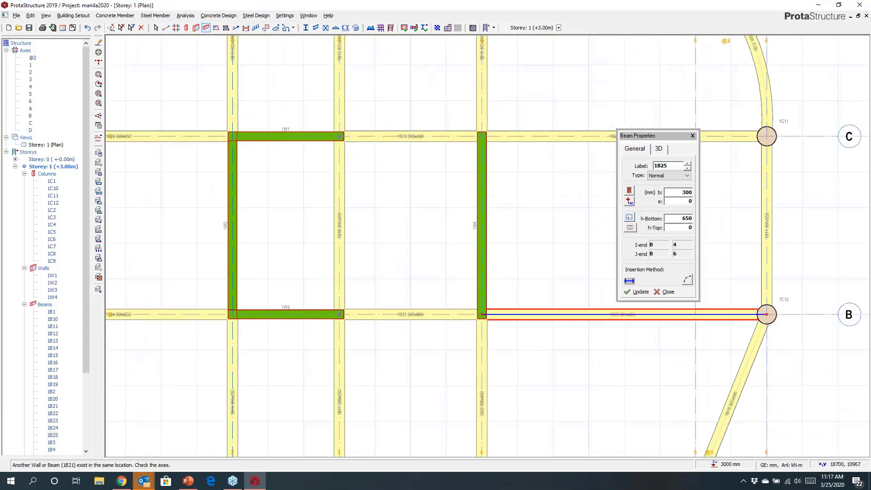
scroll(391, 339, down, 2)
middle_drag(303, 332, 434, 314)
scroll(375, 293, up, 2)
middle_drag(321, 299, 343, 300)
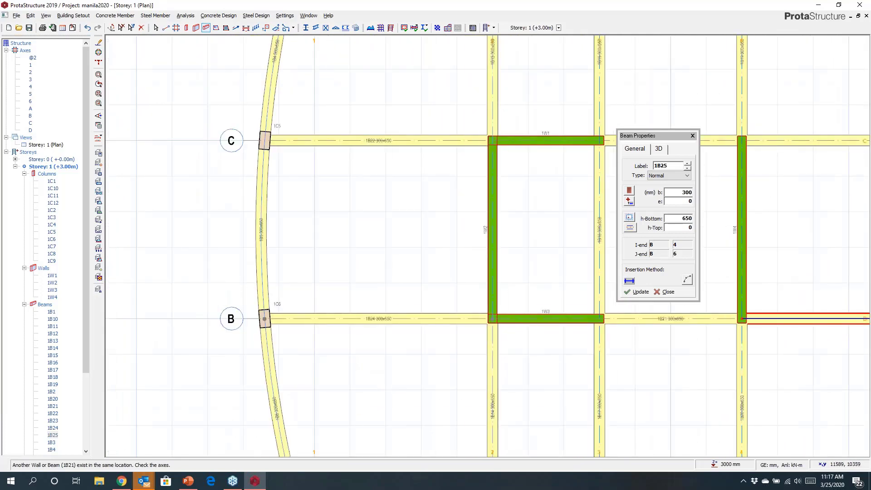
click(379, 319)
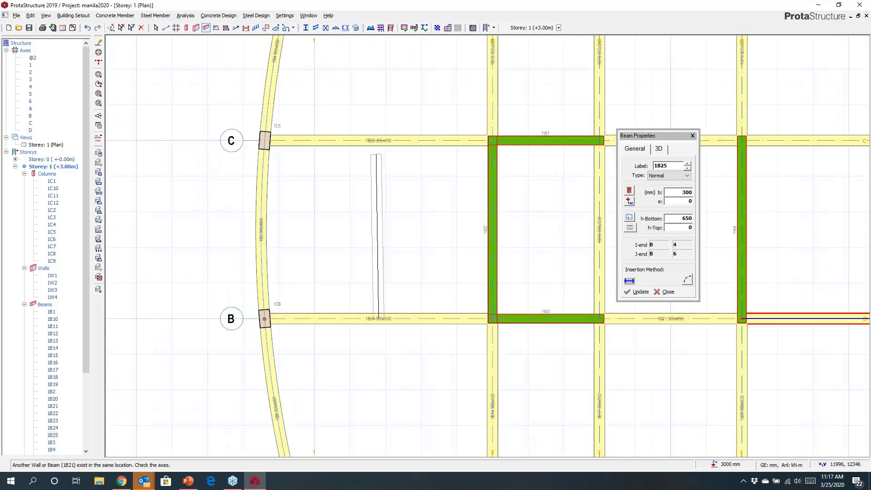
click(378, 140)
click(378, 229)
click(492, 229)
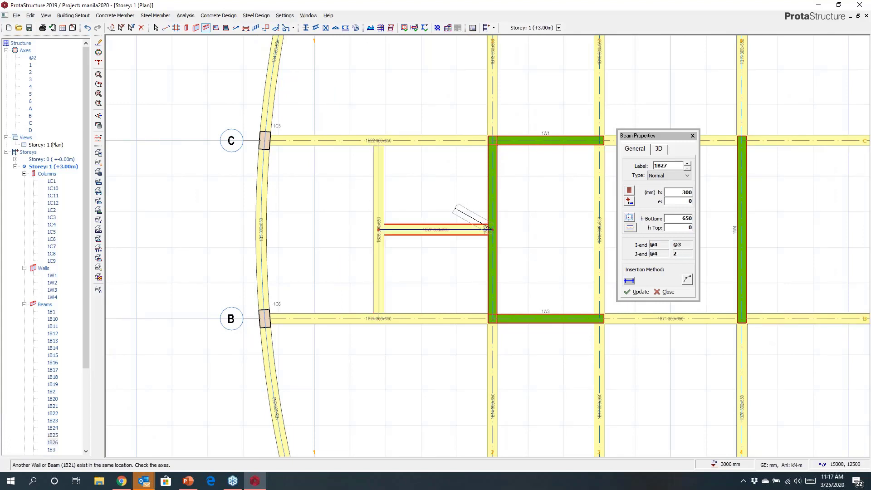
Insert a beam starting 1234 mm along the short secondary beam and running perpendicular to the axis C beam.
middle_drag(451, 176, 420, 218)
scroll(421, 218, up, 5)
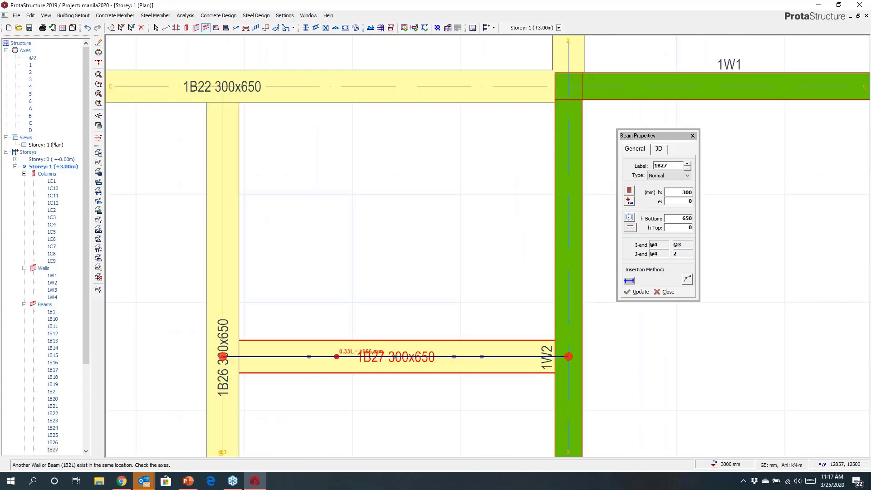
click(336, 357)
text(1234)
key(Return)
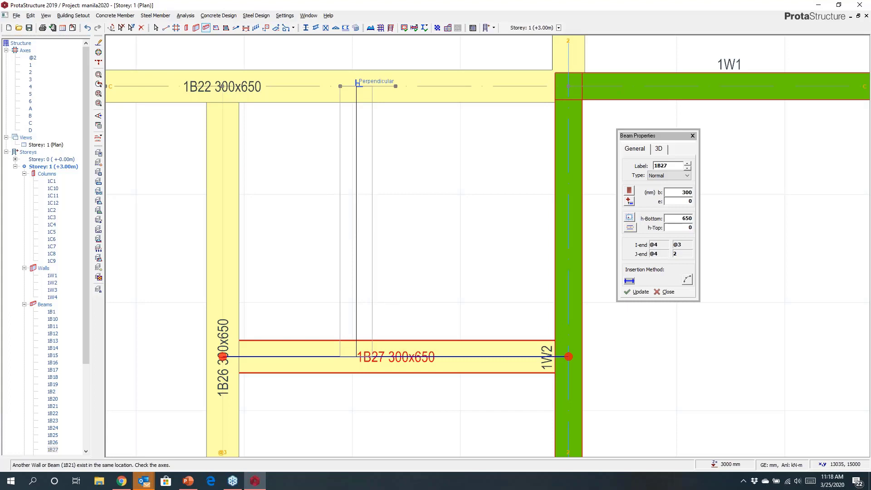
click(357, 86)
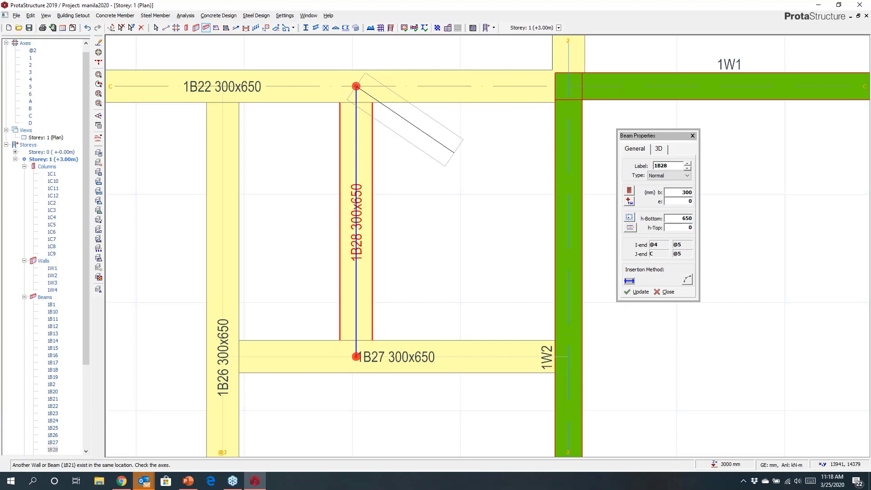
Shift the new perpendicular beam sideways to an eccentricity of -150 mm and finish beam insertion.
key(Right)
key(Right)
key(Right)
key(Right)
key(Right)
key(Left)
key(Left)
key(Left)
key(Left)
key(Right)
key(Right)
key(Right)
key(Right)
key(Right)
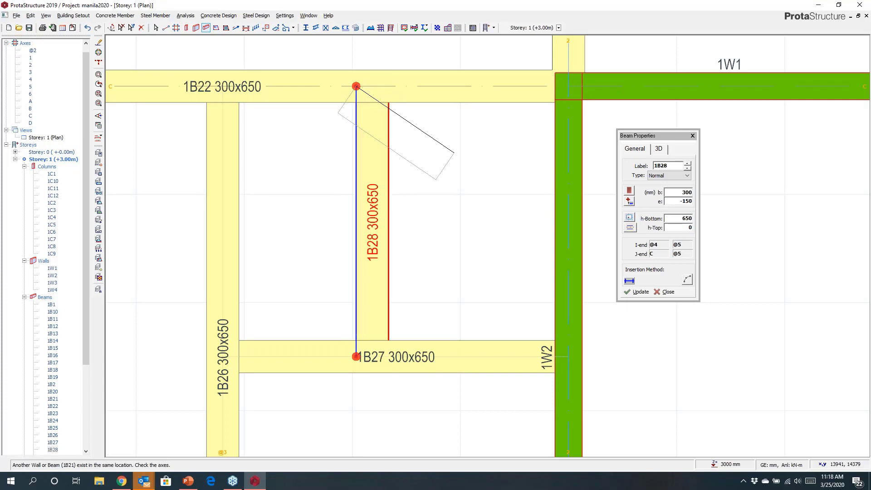
key(Left)
key(Left)
key(Left)
key(Right)
key(Right)
key(Escape)
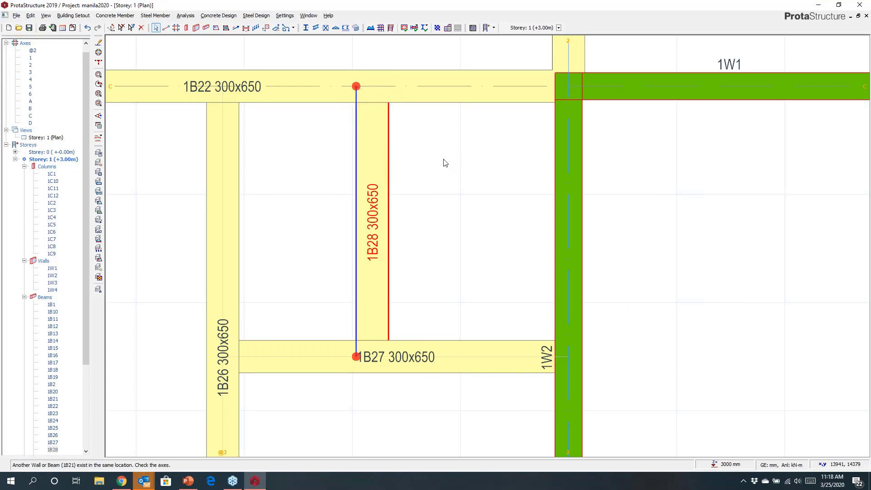
Shift the two circular columns at axes 2 and 3 on axis A toward axis B, aligning their outer edges with the beam's outer face.
scroll(445, 163, down, 5)
middle_drag(445, 163, 332, 0)
scroll(378, 276, up, 4)
click(405, 303)
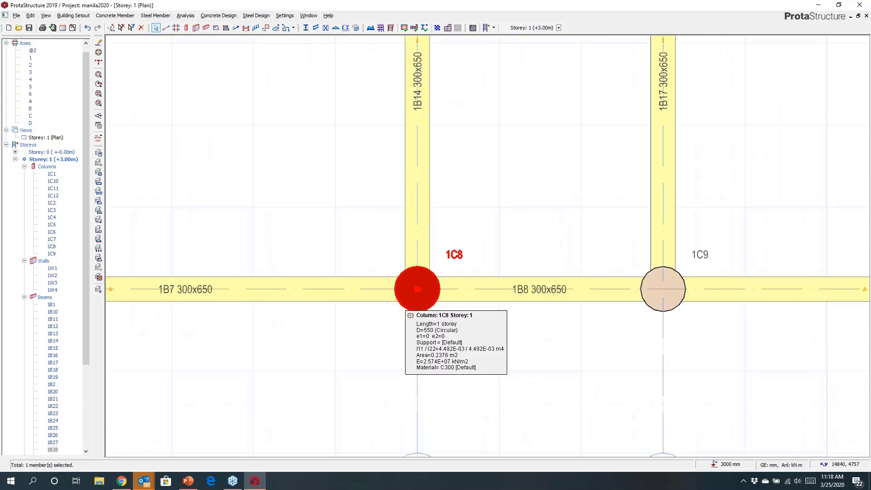
click(659, 303)
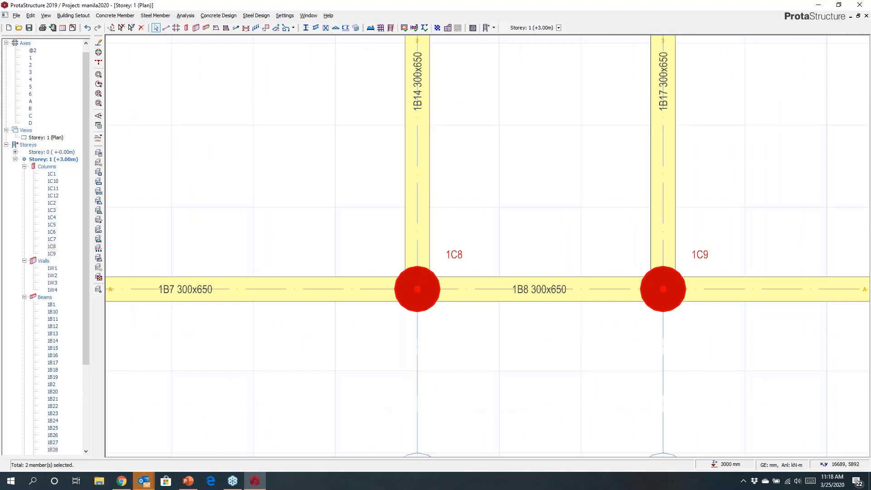
key(ctrl+Up)
key(ctrl+Up)
key(ctrl+Up)
key(ctrl+Up)
key(ctrl+Up)
key(ctrl+Up)
key(ctrl+Up)
key(ctrl+Up)
key(ctrl+Up)
key(ctrl+Up)
key(ctrl+Up)
key(ctrl+Up)
key(ctrl+Up)
key(ctrl+Up)
key(ctrl+Up)
key(ctrl+Down)
key(ctrl+Down)
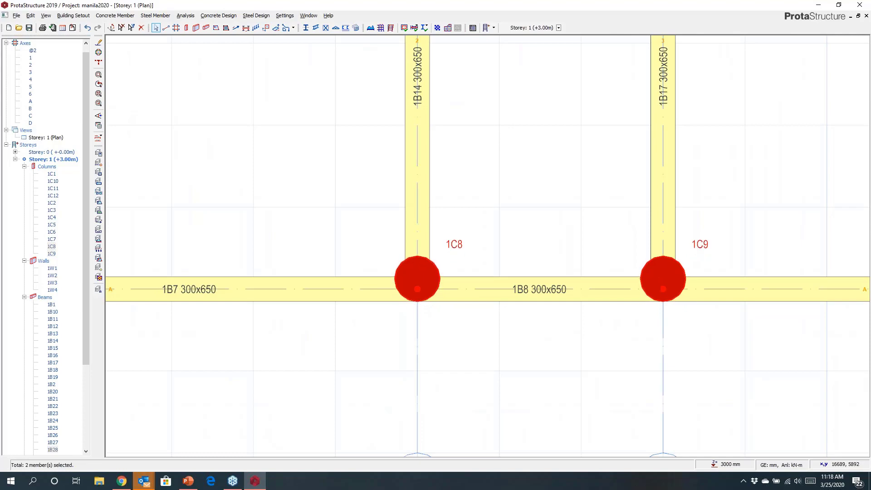
key(Escape)
Insert a slab between axes C and D from axis 4 to the curved edge beam, with dead load 1 and imposed load 2 kN/m2.
scroll(436, 311, down, 5)
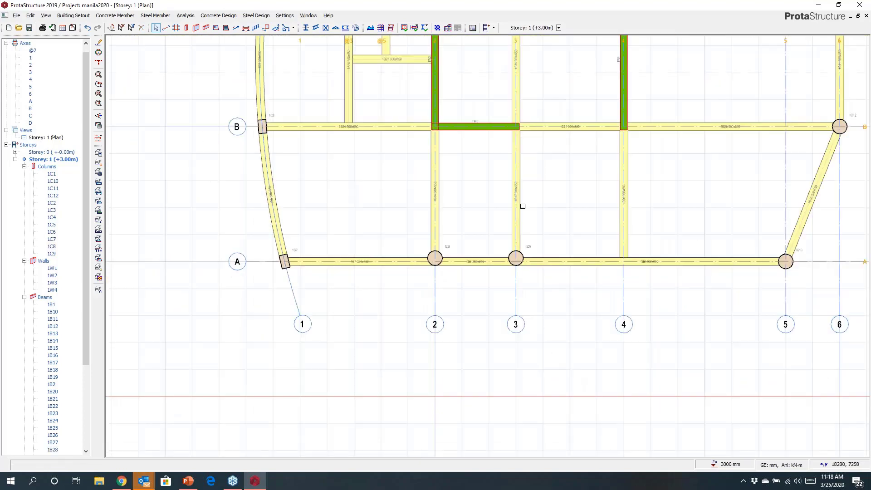
scroll(436, 312, down, 3)
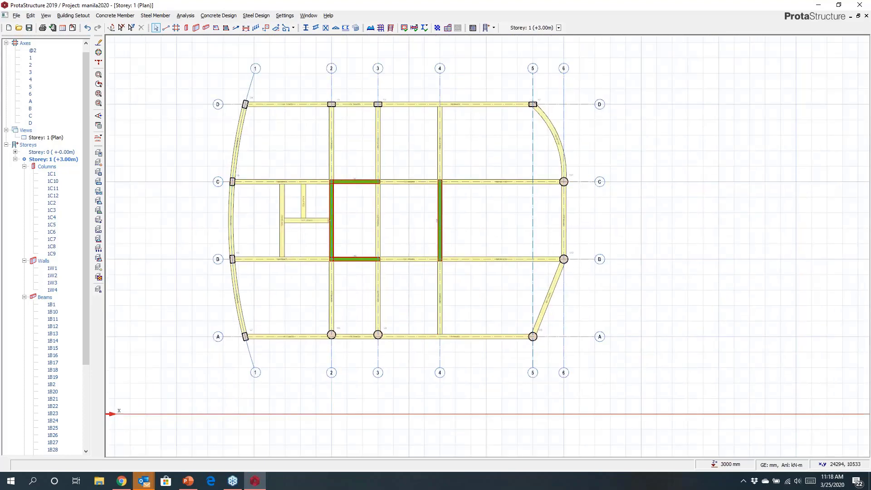
click(216, 28)
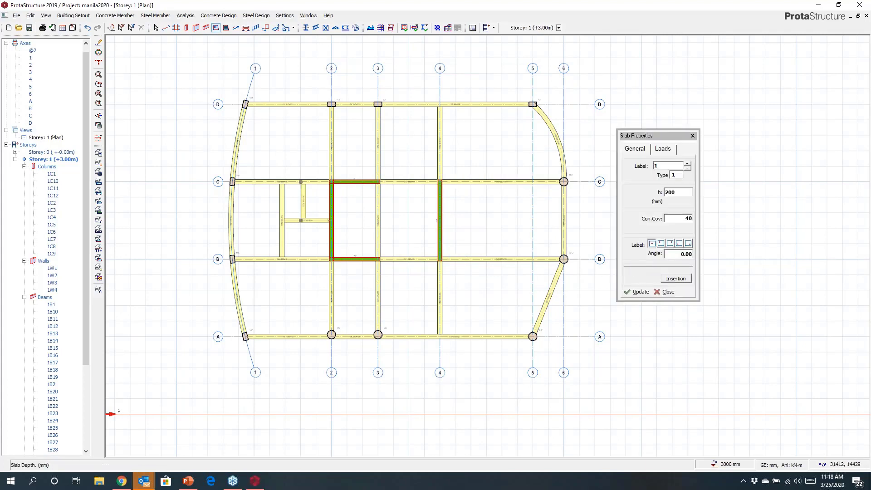
click(666, 149)
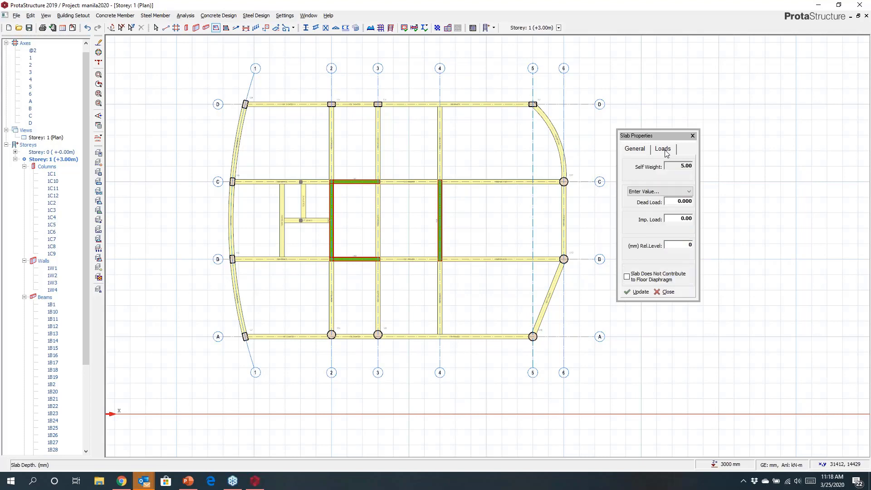
click(661, 192)
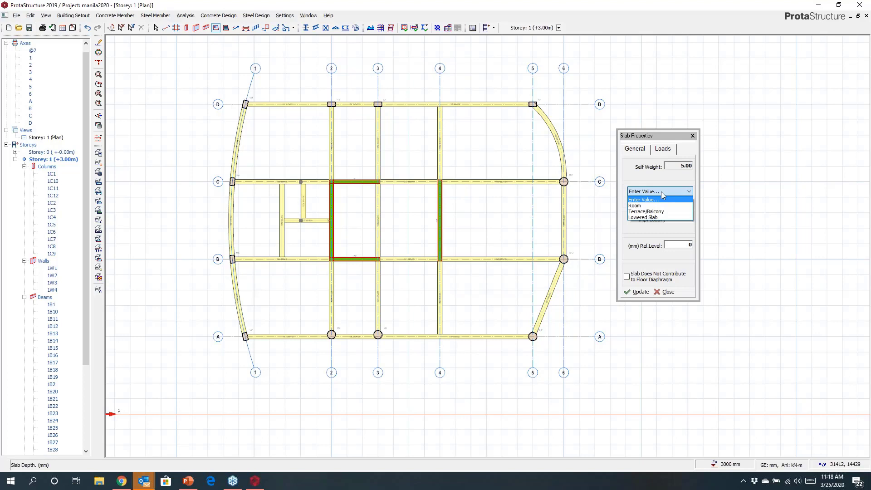
click(653, 200)
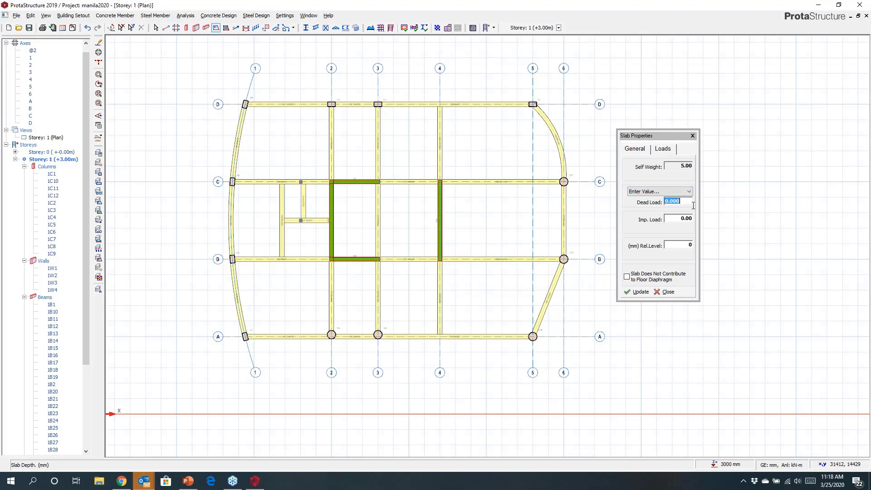
text(1)
key(Tab)
text(2)
click(488, 166)
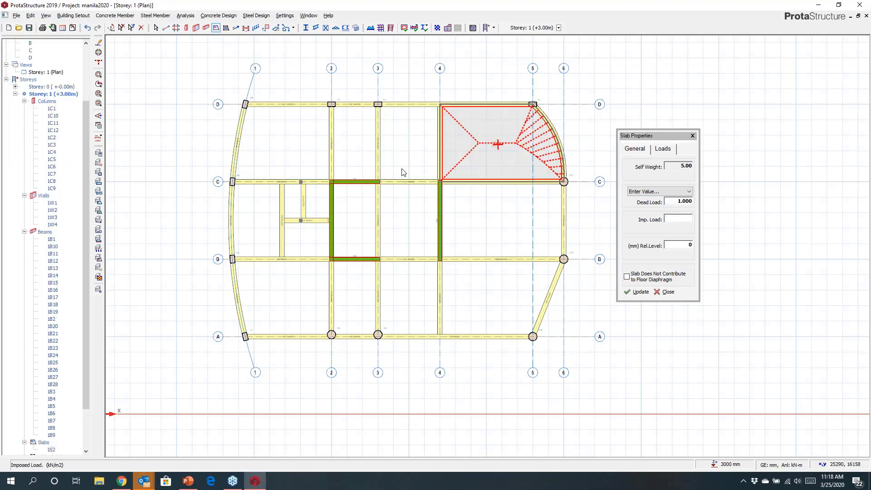
Insert slabs with the same loads between axes 1-2 and 2-3, in both the C-D and A-B rows.
click(354, 144)
click(284, 143)
click(284, 297)
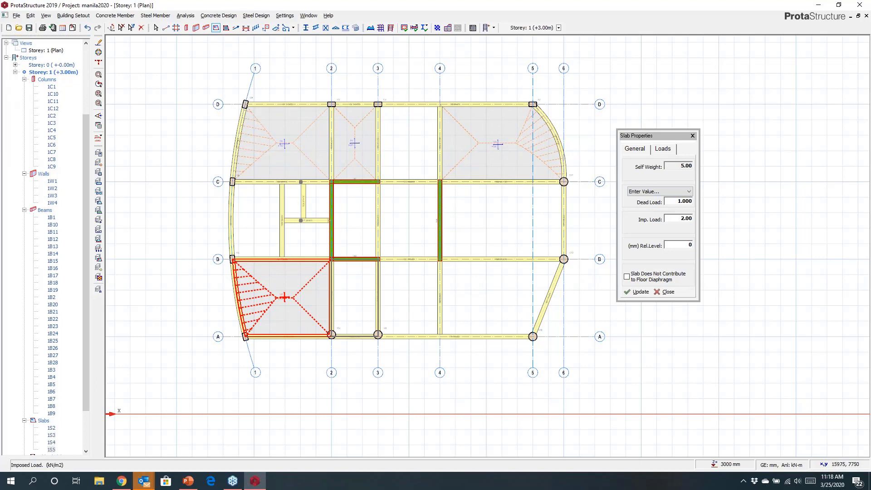
click(355, 298)
Insert slabs with dead load 1.2 and imposed load 1.5 in bays B-C/4-6, B-C/3-4, C-D/3-4 and the small panel beside axes B and 2.
double_click(681, 201)
text(1.2)
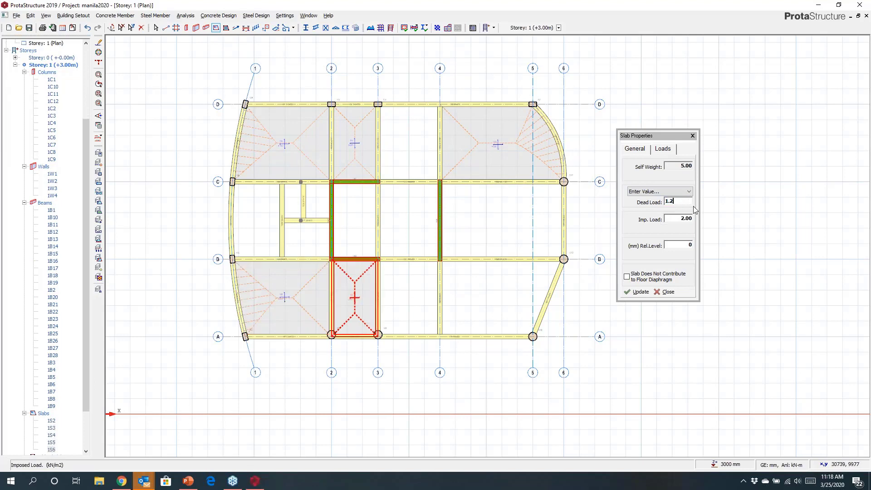
double_click(687, 219)
text(1.5)
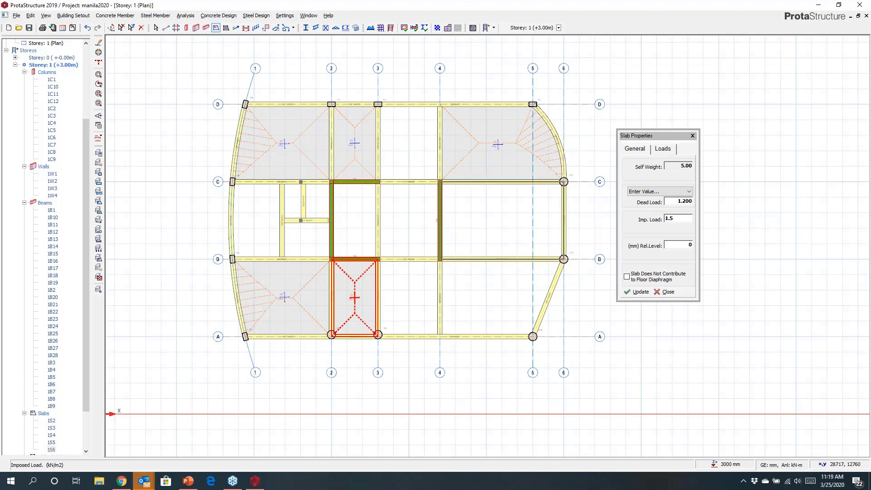
click(446, 228)
click(408, 220)
click(409, 142)
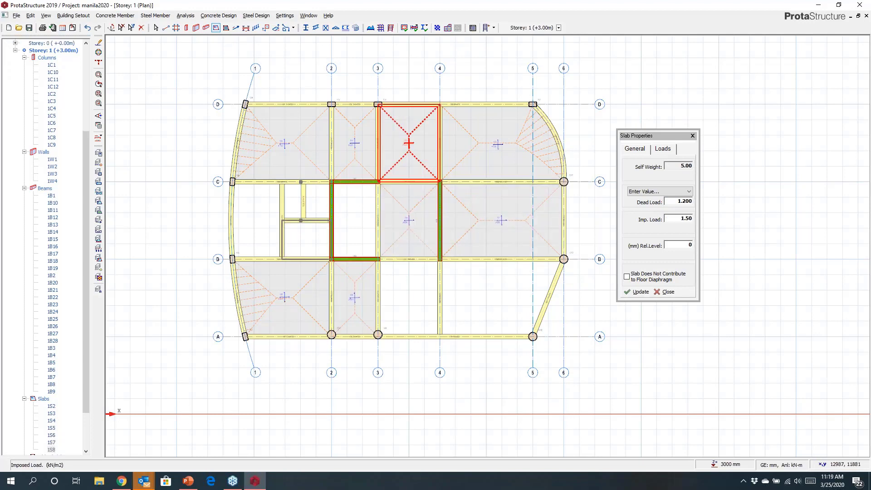
click(306, 240)
Insert slabs with dead load 0.9 and imposed load 2.5 in bays A-B/4-6, A-B/3-4 and the two remaining B-C panels west of axis 2.
double_click(687, 219)
text(2)
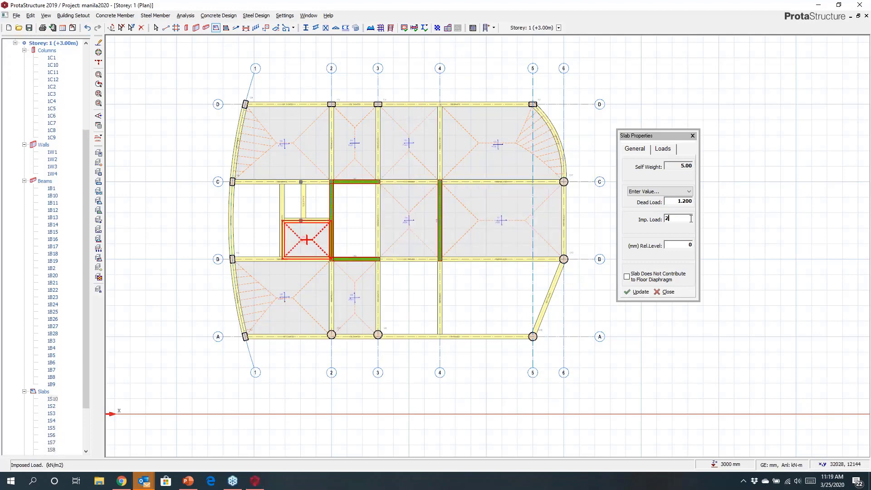
double_click(688, 201)
text(.9)
click(495, 297)
click(409, 297)
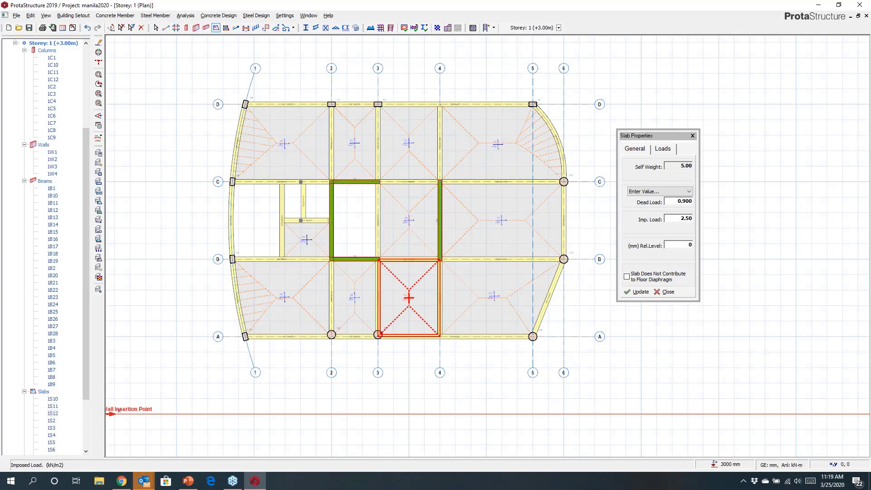
click(316, 201)
click(256, 221)
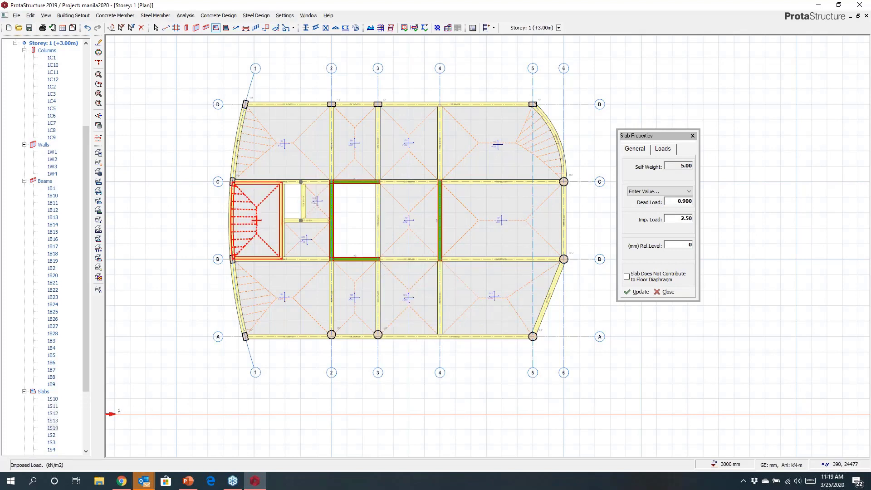
click(693, 136)
key(Escape)
Examine the plan recoloured by column sections, slab thickness, slab additional dead loads and slab live loads, and reset the recolouring criterion to None.
middle_drag(456, 202, 409, 217)
key(F11)
drag(460, 132, 697, 130)
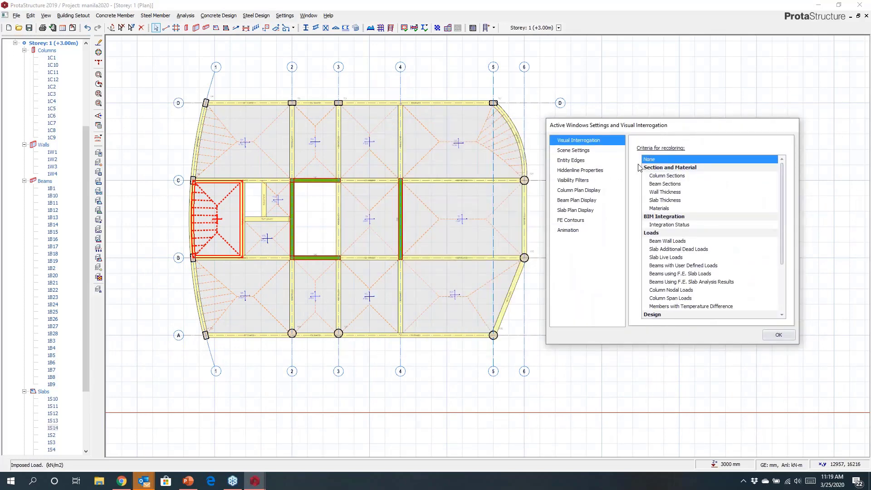
click(657, 176)
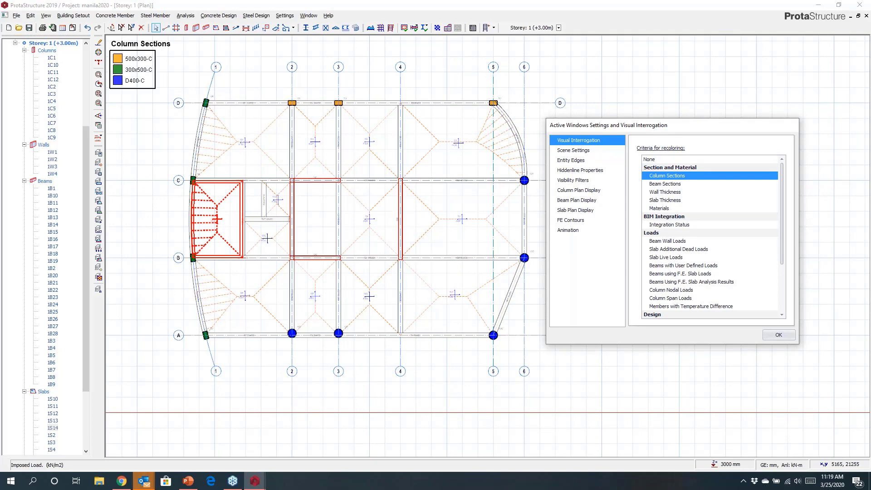
click(660, 201)
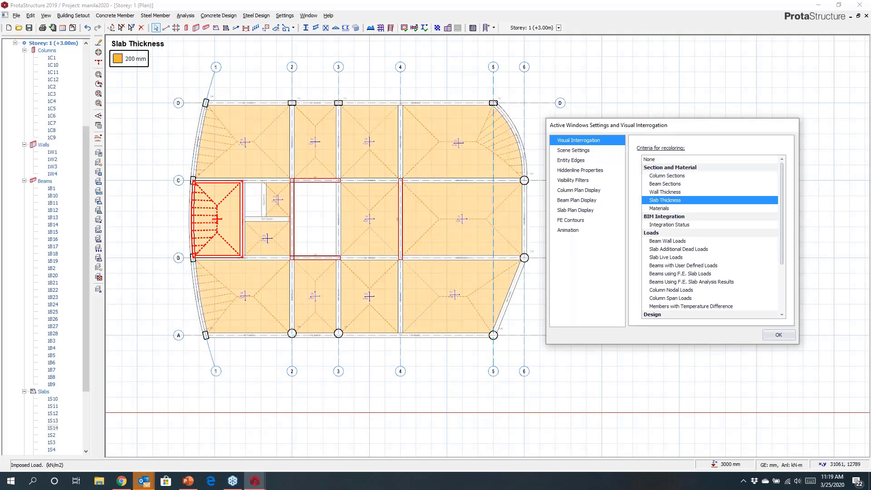
click(662, 249)
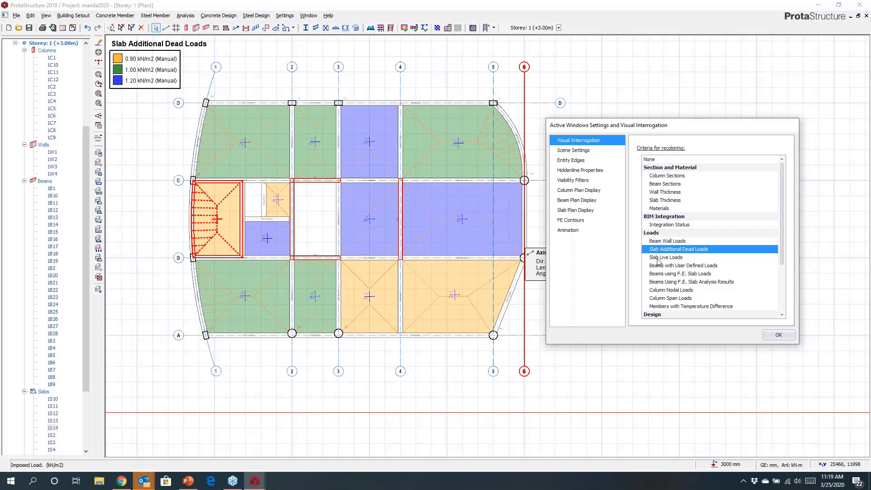
key(Down)
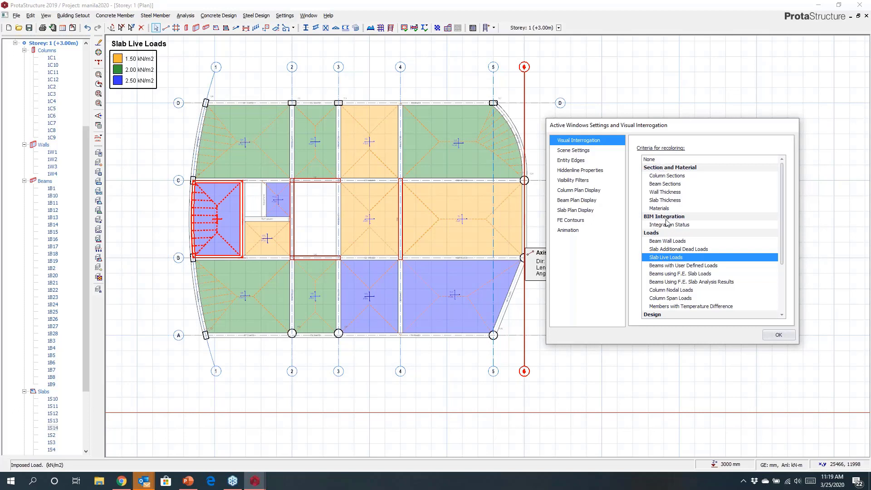
click(649, 160)
click(775, 336)
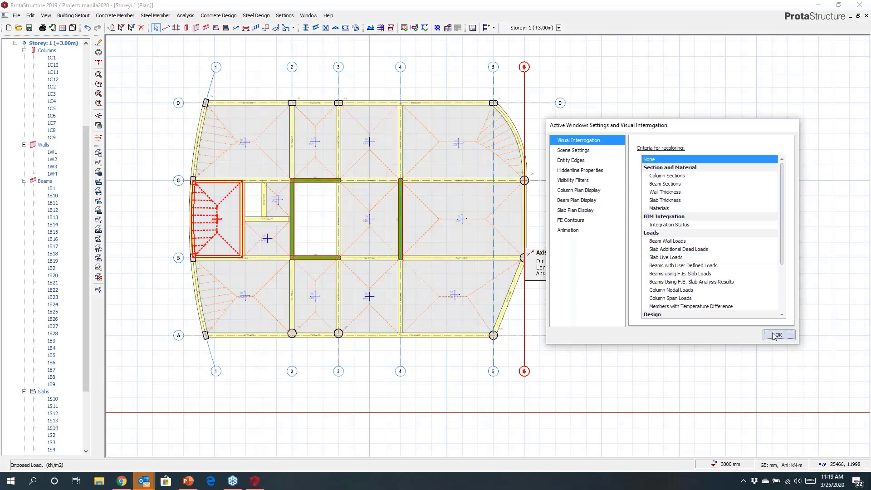
Select the axis D beam between axes 1 and 2 and open a 3D view of Storey 1.
middle_drag(328, 173, 365, 181)
scroll(285, 114, up, 3)
click(280, 106)
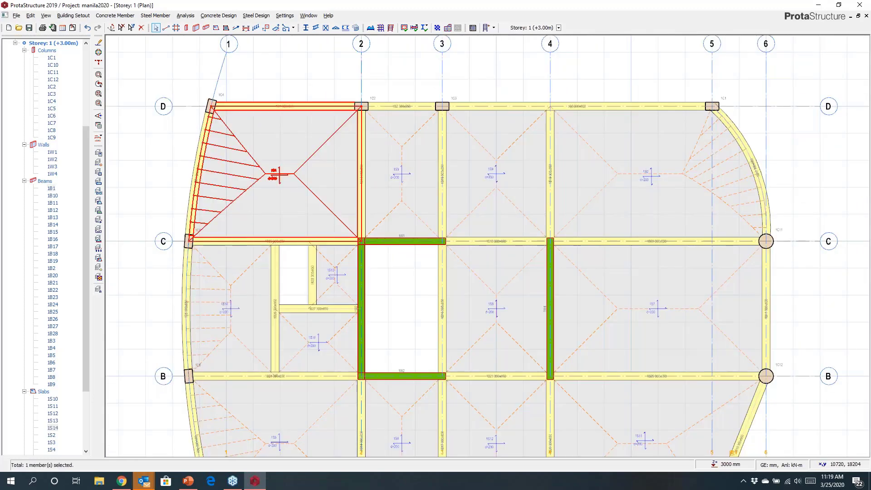
scroll(282, 168, down, 5)
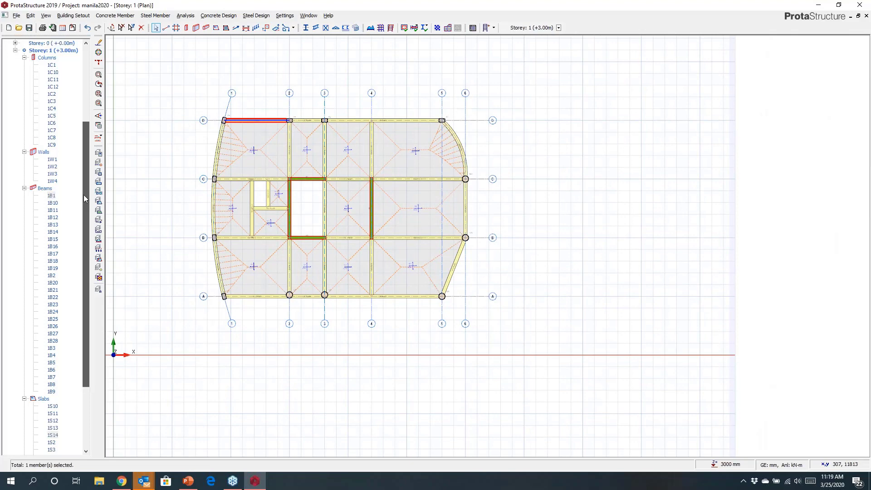
drag(83, 195, 83, 129)
click(26, 115)
right_click(27, 116)
click(52, 129)
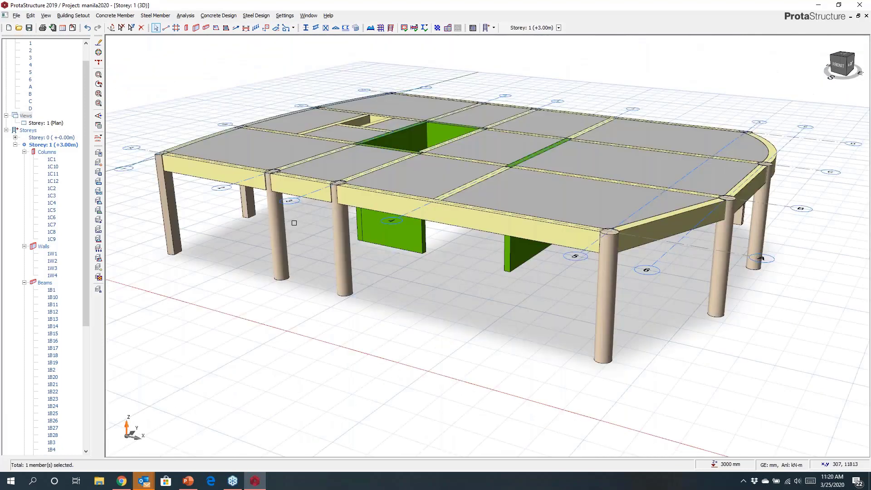
mouse_move(294, 223)
middle_down()
mouse_move(342, 260)
mouse_move(370, 229)
mouse_move(341, 264)
middle_up()
Tile the 3D and plan views of Storey 1 side by side, with the whole floor framed in each.
click(309, 15)
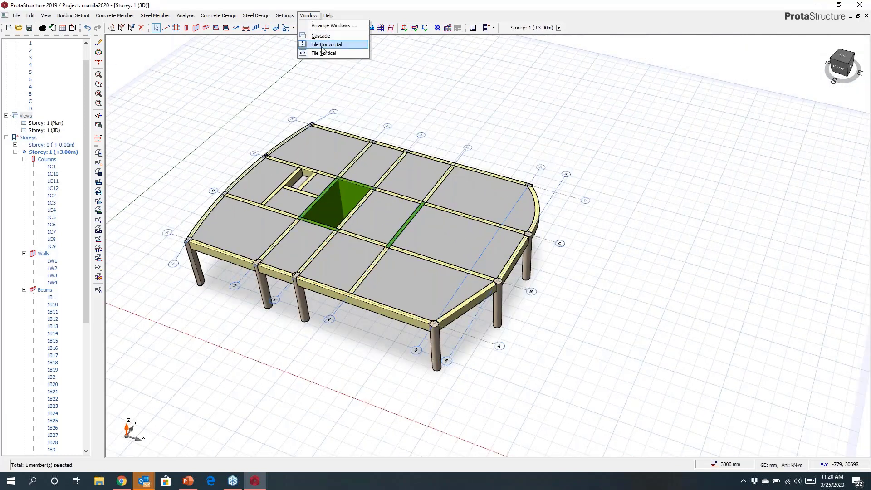
click(322, 53)
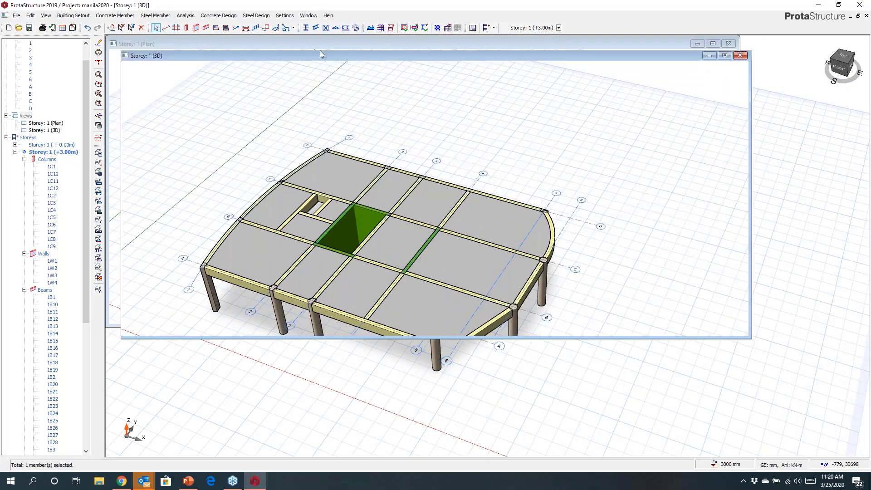
middle_drag(411, 266, 350, 259)
middle_drag(593, 244, 567, 238)
scroll(566, 193, up, 5)
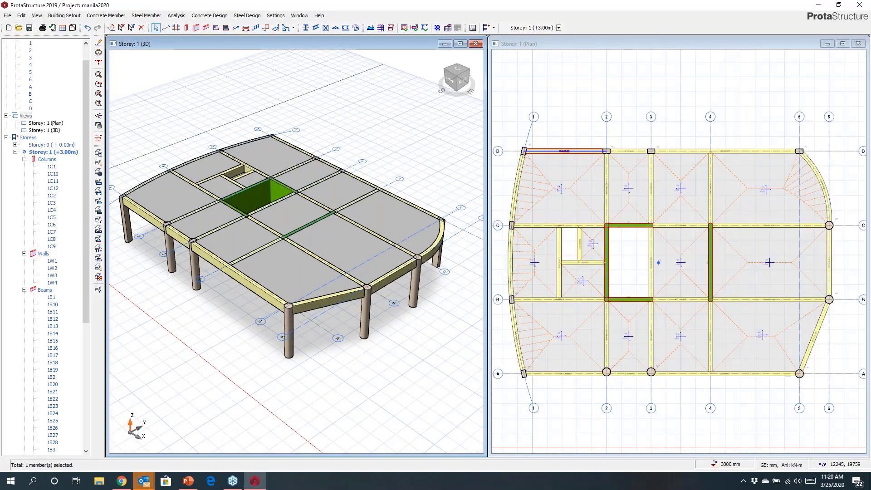
Assign a 200 Brick Wall - Philippines wall load with a 2.35 m wall height to the axis D beam between axes 1 and 2.
click(568, 152)
right_click(569, 154)
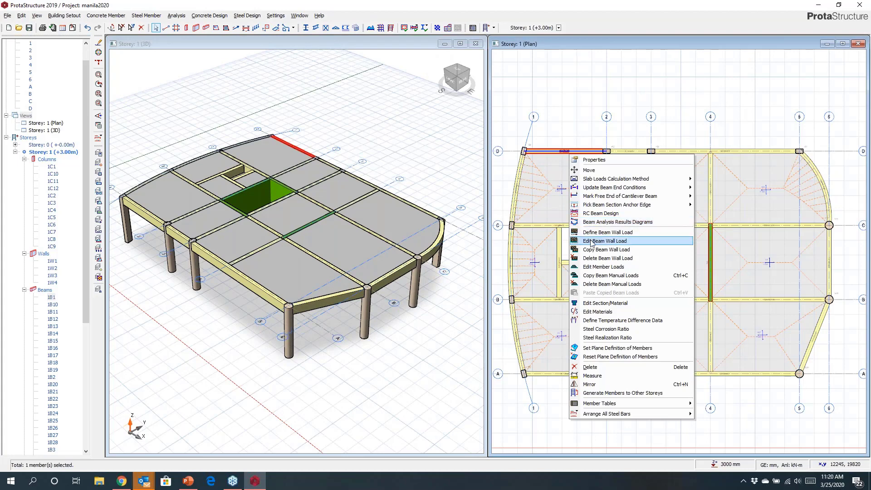
click(592, 241)
click(485, 247)
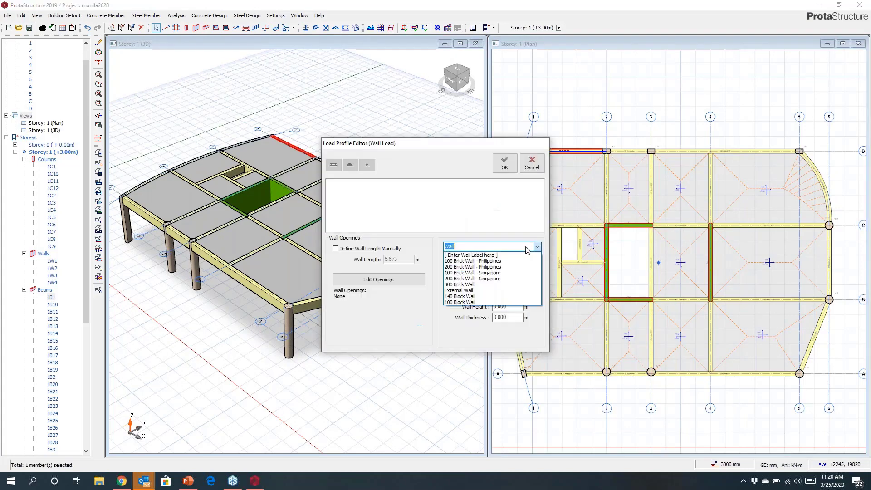
click(479, 267)
text(2)
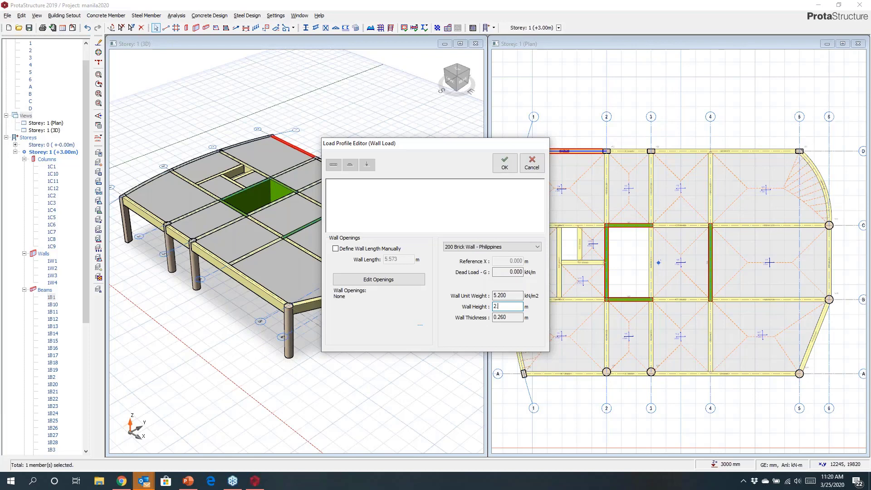
text(.35)
key(Return)
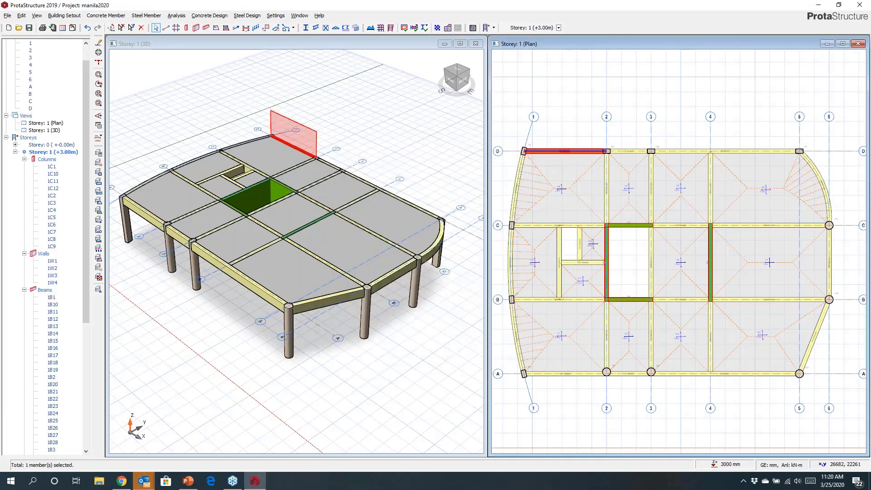
Copy the wall load of the axis D beam between axes 1 and 2 to all the perimeter beams of the storey.
right_click(568, 153)
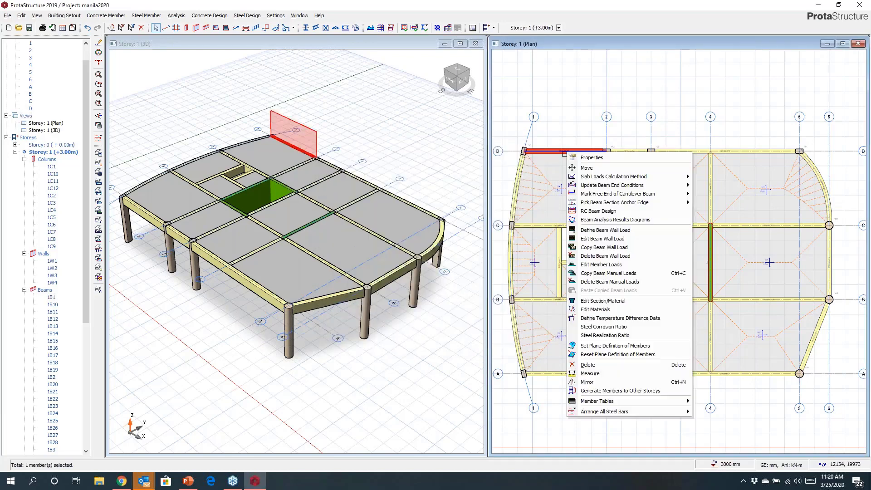
click(599, 248)
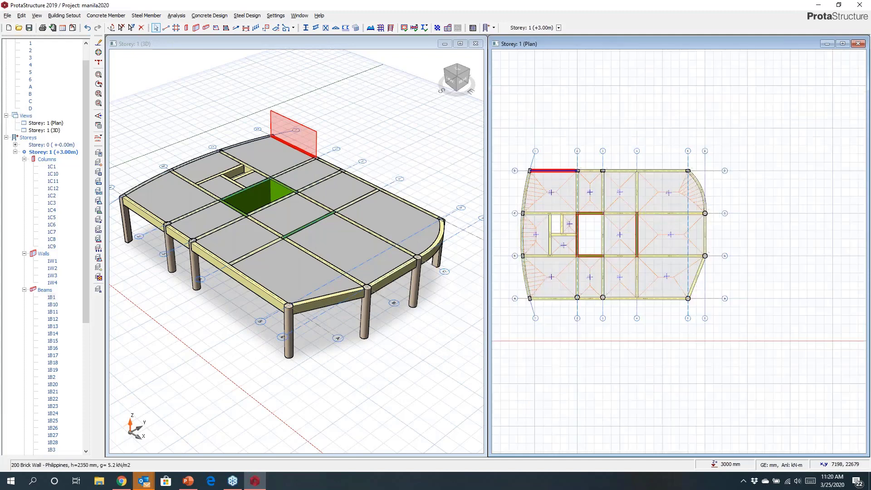
drag(510, 148, 704, 319)
drag(665, 144, 726, 320)
drag(571, 187, 697, 158)
right_click(654, 136)
click(673, 195)
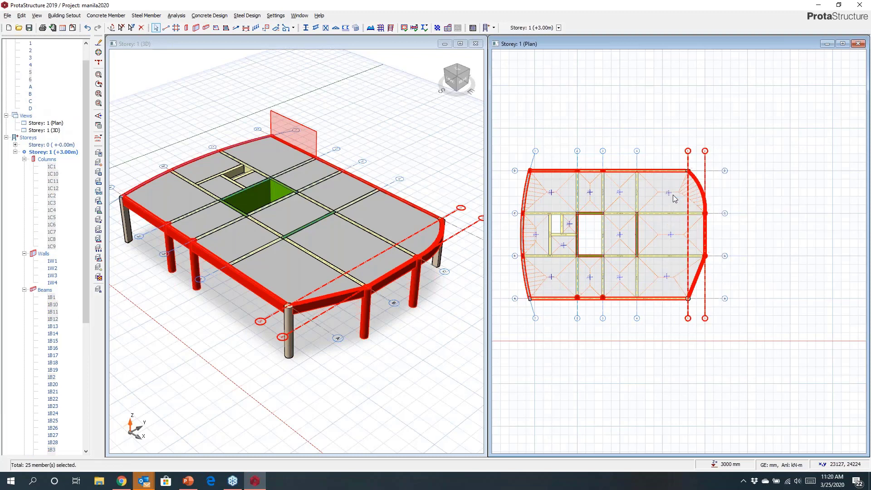
click(467, 271)
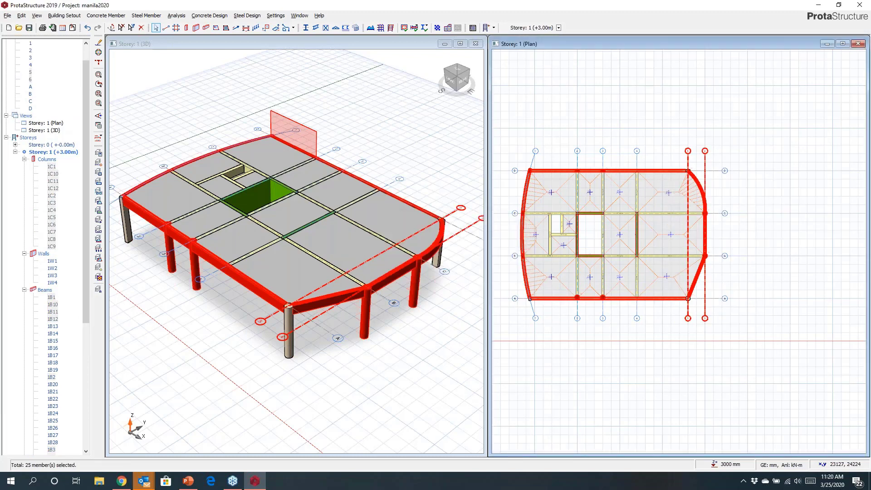
Draw a rectangular slab opening about 1045 by 525 mm in the slab between axes 4 and 5 and axes C and D.
middle_drag(260, 202, 234, 205)
scroll(703, 191, up, 4)
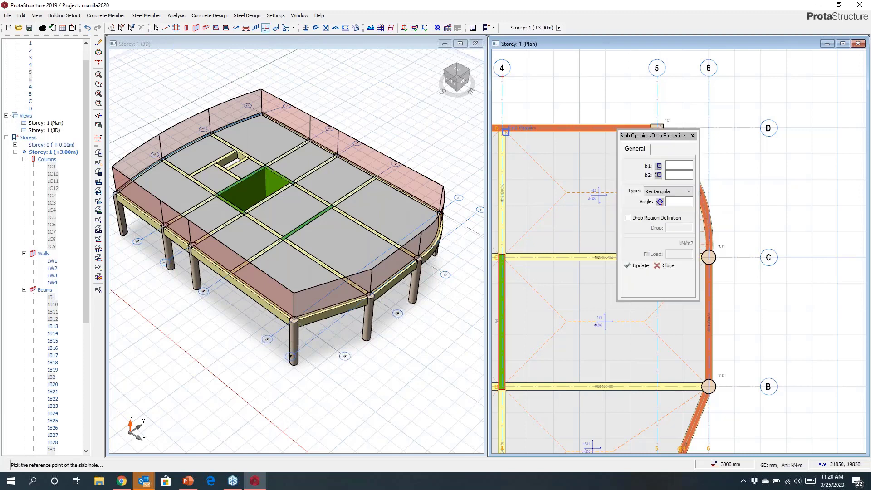
click(527, 155)
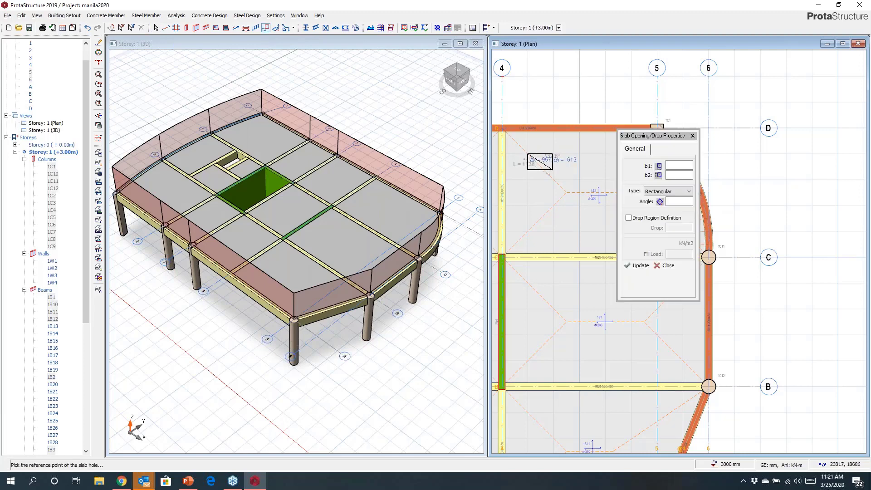
click(555, 167)
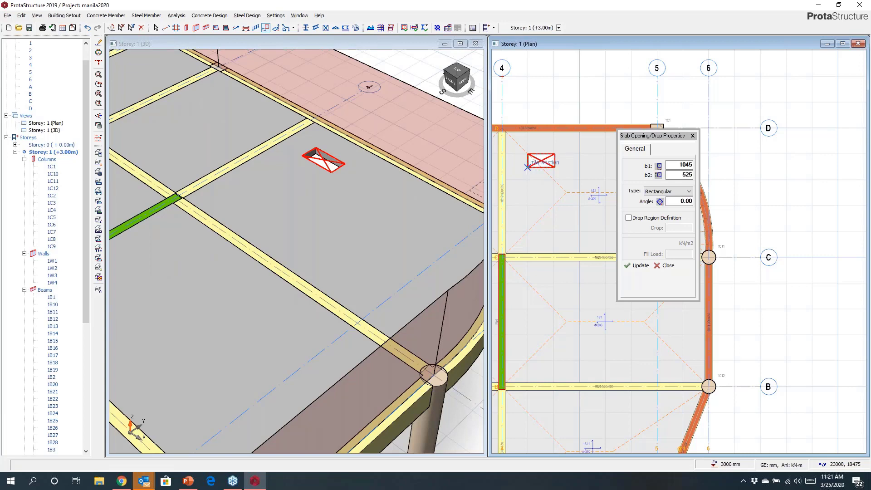
Move the rectangular slab opening about 2.3 m towards axis C within the same slab.
right_click(528, 167)
click(558, 181)
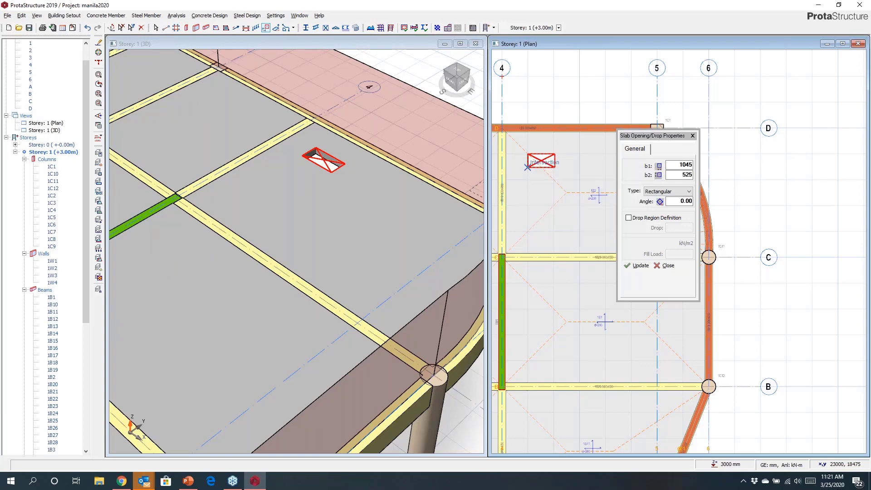
click(540, 167)
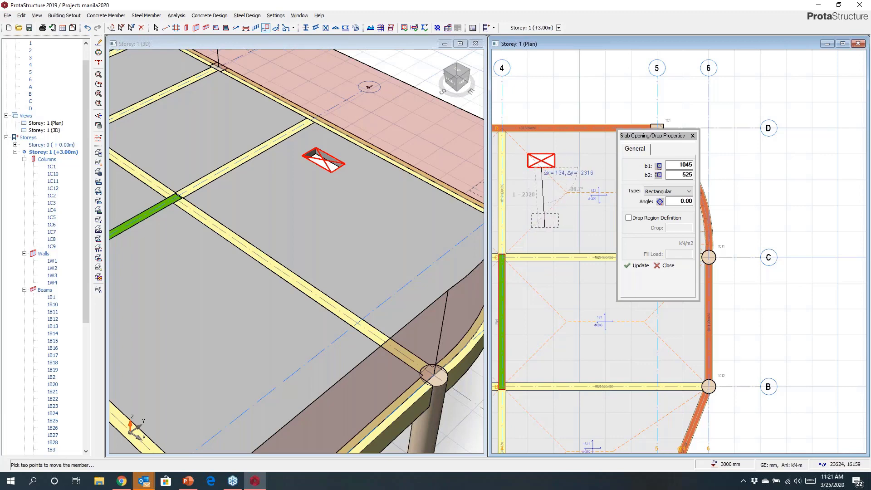
click(544, 227)
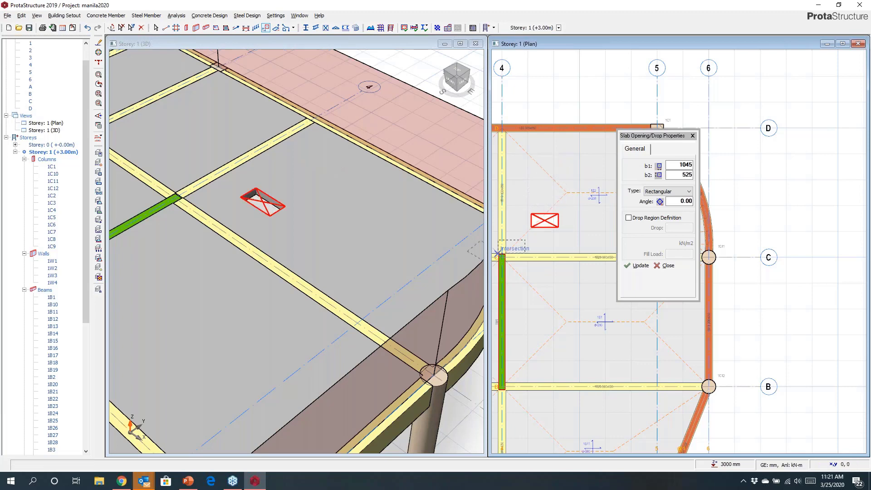
Draw a four-sided polyline drop region about 2751 by 2466 mm with a -100 drop in the slab beyond axis 4 between axes B and C.
click(667, 191)
click(655, 214)
click(655, 217)
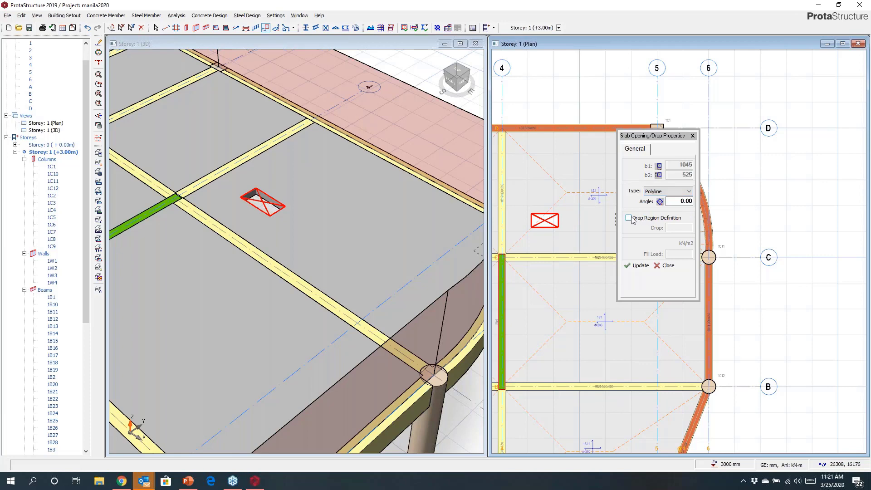
click(669, 229)
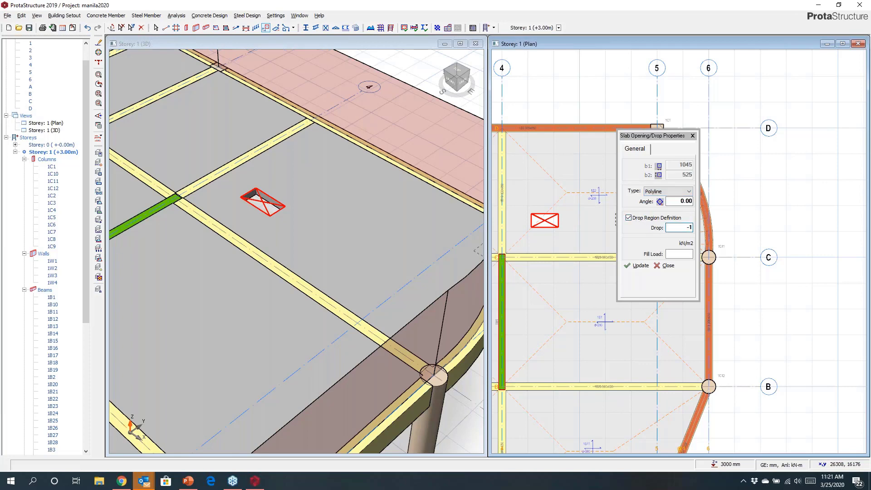
click(528, 282)
click(591, 284)
click(573, 347)
click(535, 352)
right_click(545, 331)
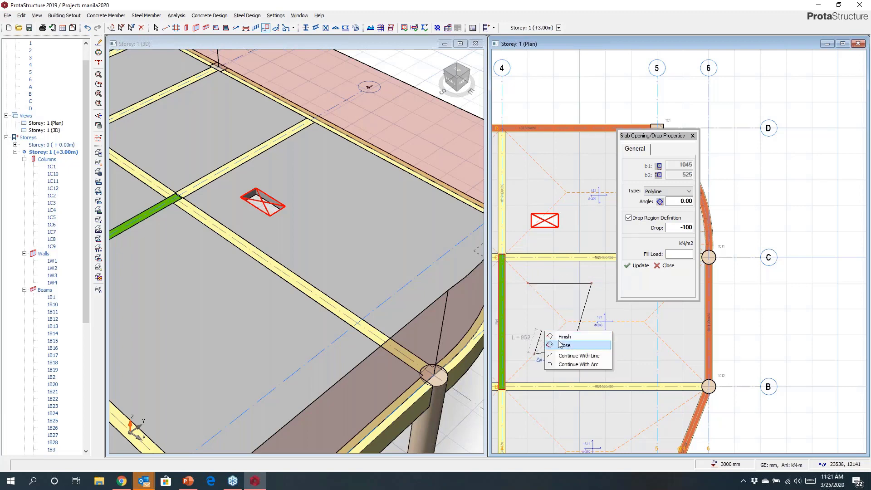
click(561, 346)
middle_drag(313, 290, 346, 271)
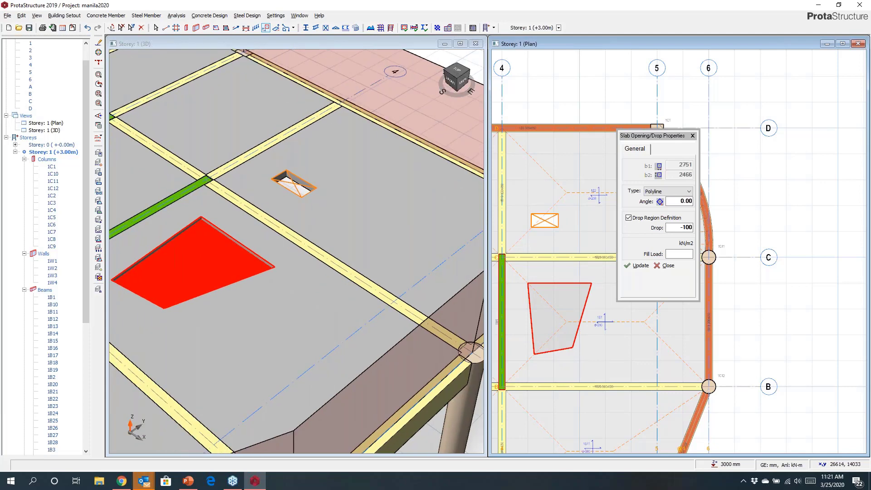
click(693, 136)
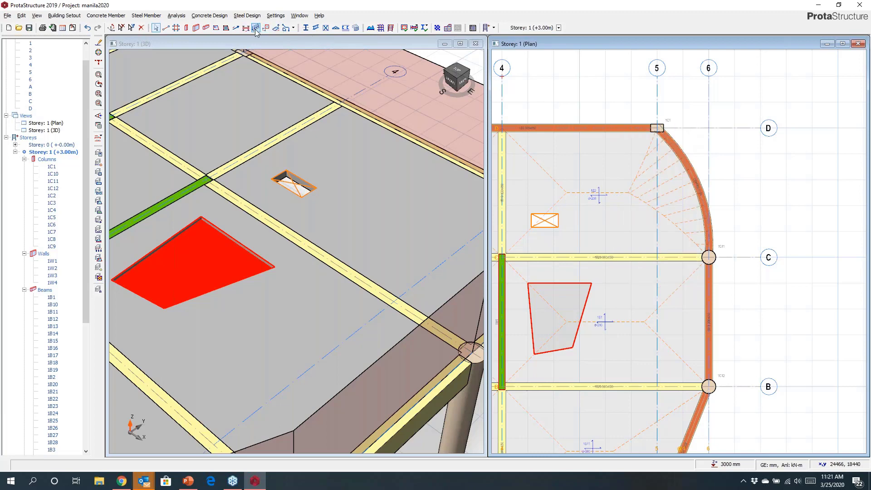
Place a 100 Brick Wall - Philippines line load with a 1 m wall height on the slab between axes 4 and 5 and axes C and D.
click(640, 167)
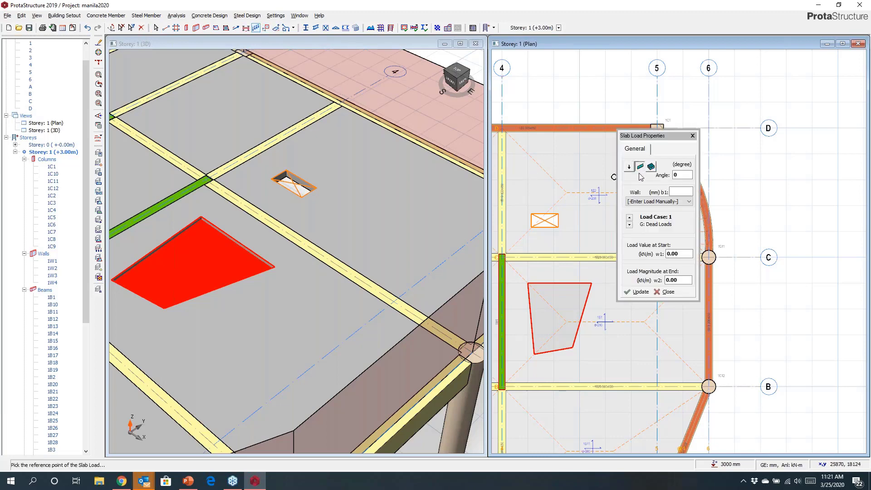
click(645, 202)
click(643, 217)
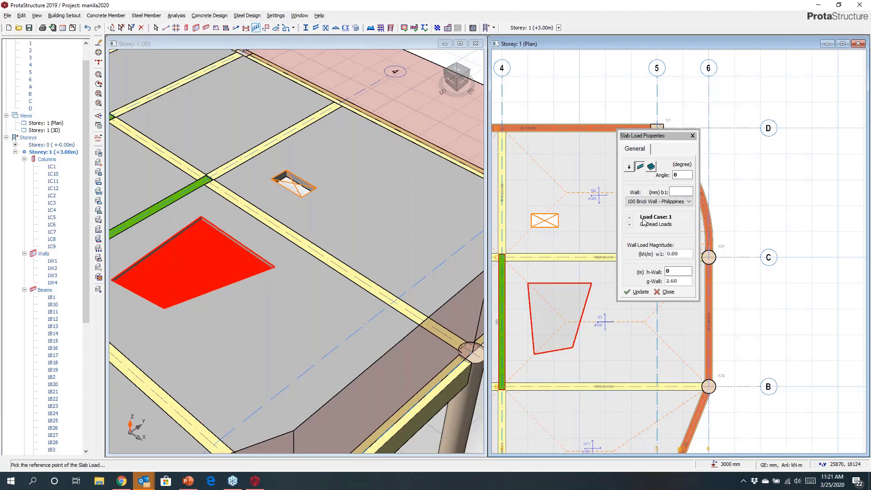
drag(674, 272, 658, 271)
text(1)
click(592, 176)
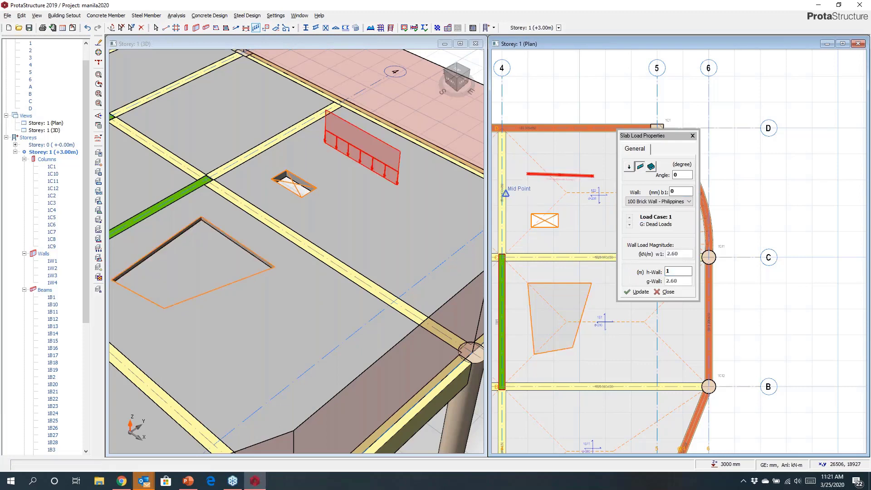
mouse_move(392, 213)
middle_down()
mouse_move(424, 200)
mouse_move(356, 200)
mouse_move(367, 205)
middle_up()
click(692, 136)
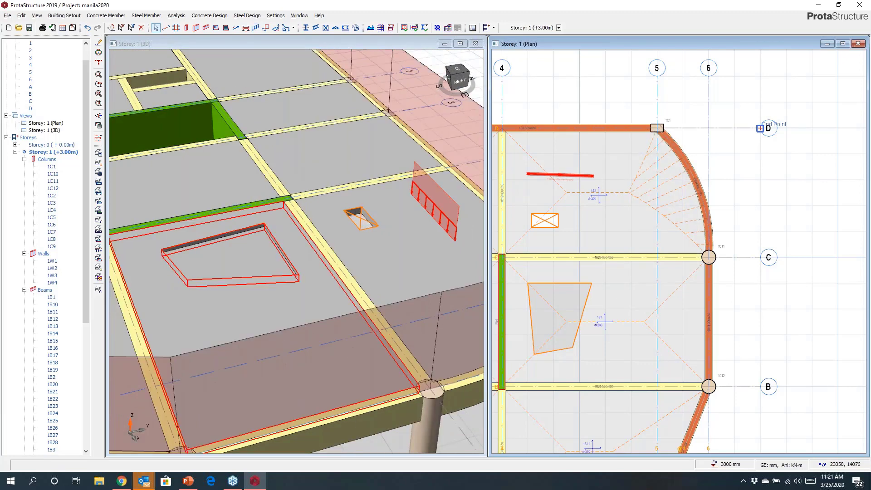
Add a 1000 by 1000 mm opening to the axis 4 wall, with offsets of X 2000 mm and Y 1000 mm.
scroll(268, 226, down, 4)
middle_drag(268, 227, 256, 175)
right_click(259, 280)
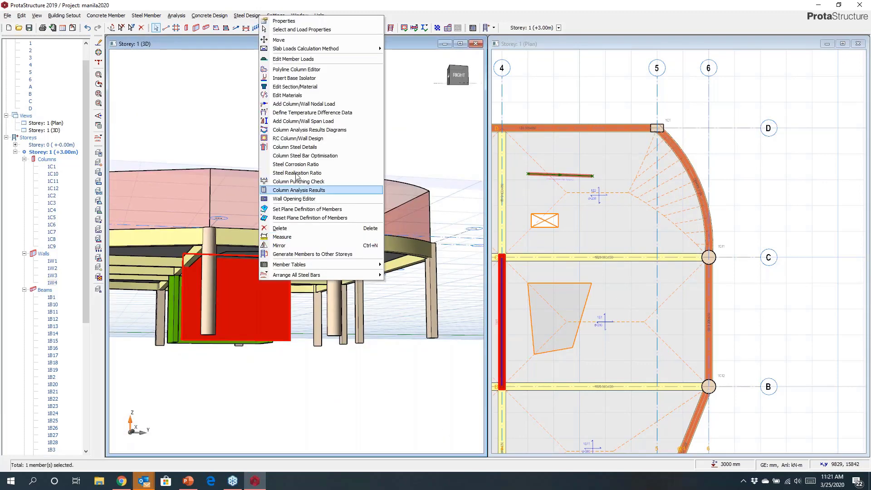
click(278, 200)
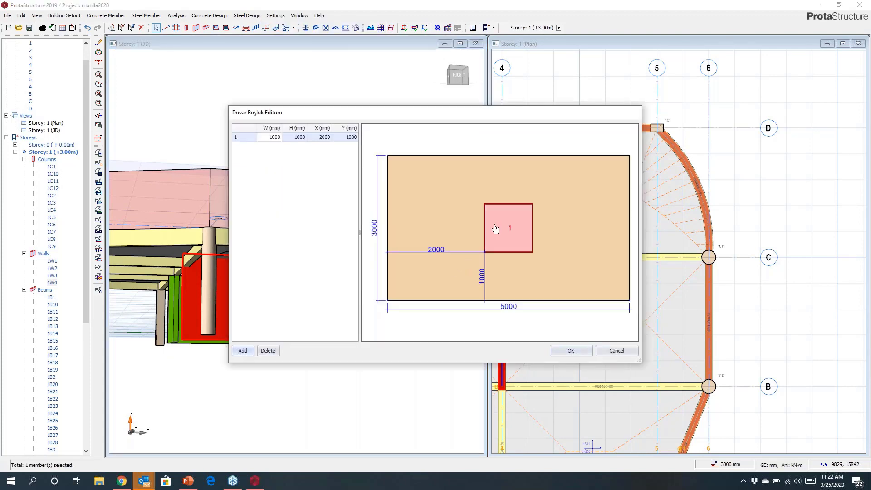
click(561, 356)
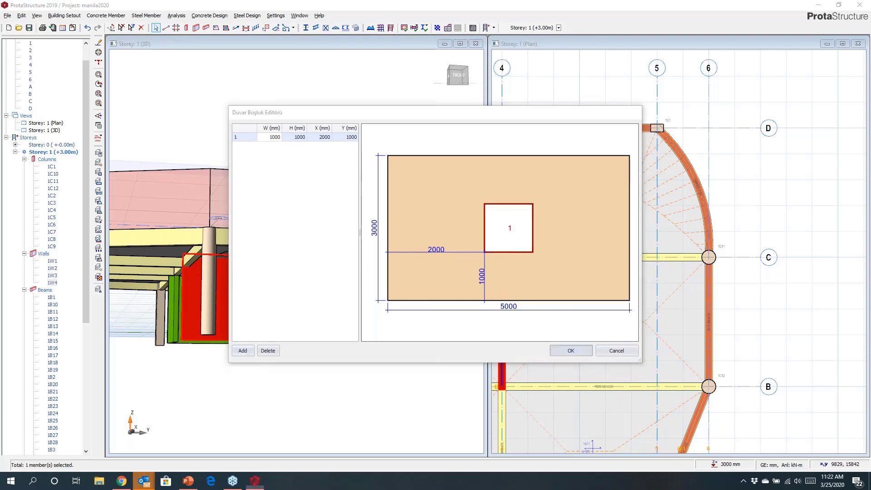
Insert further storeys at 3 m height so that the building extends up to Storey 5 at +15.00 m.
middle_drag(296, 251, 341, 317)
scroll(301, 292, down, 3)
middle_drag(298, 284, 338, 274)
scroll(574, 233, down, 3)
middle_drag(582, 247, 669, 210)
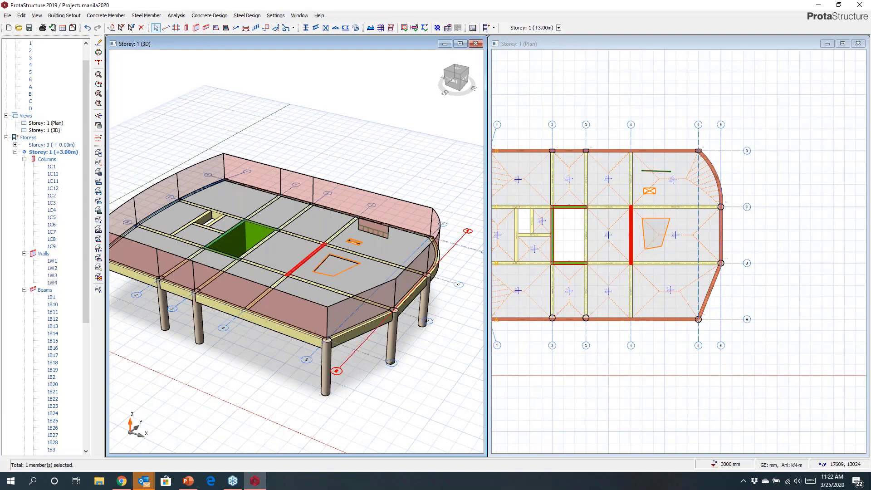
middle_click(286, 234)
middle_drag(286, 234, 254, 227)
right_click(27, 137)
click(49, 154)
text(3)
click(498, 221)
click(467, 271)
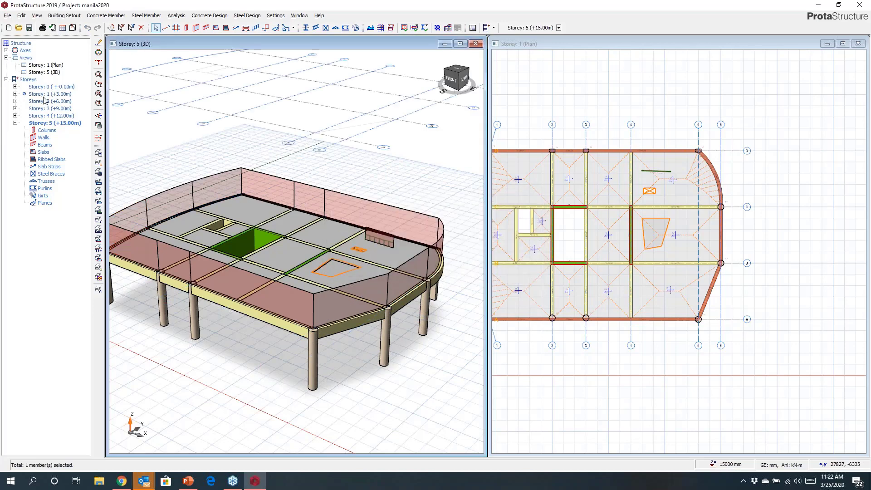
Generate Storeys 2, 3 and 4 from Storey 1, copying all member types.
double_click(50, 94)
right_click(25, 79)
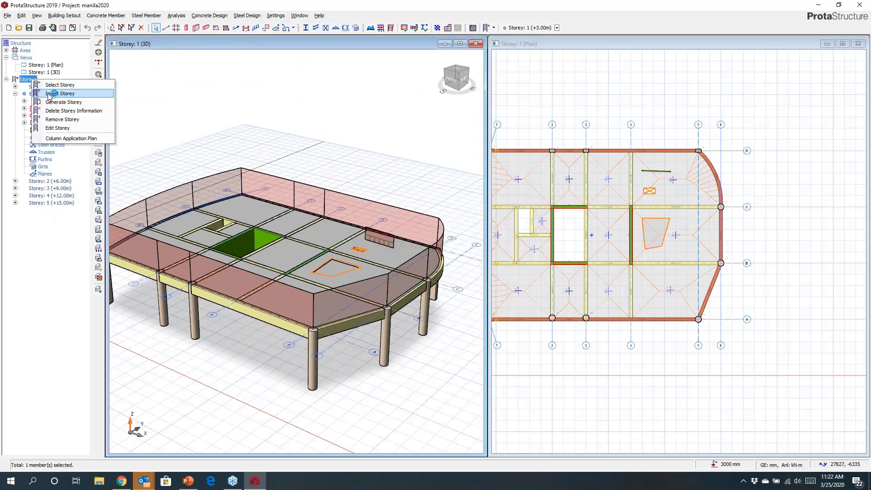
click(51, 103)
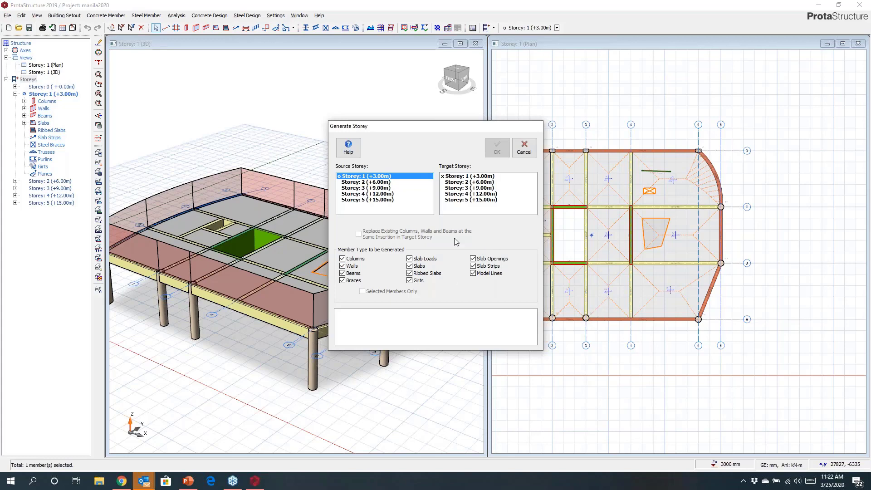
click(460, 183)
drag(460, 186, 462, 193)
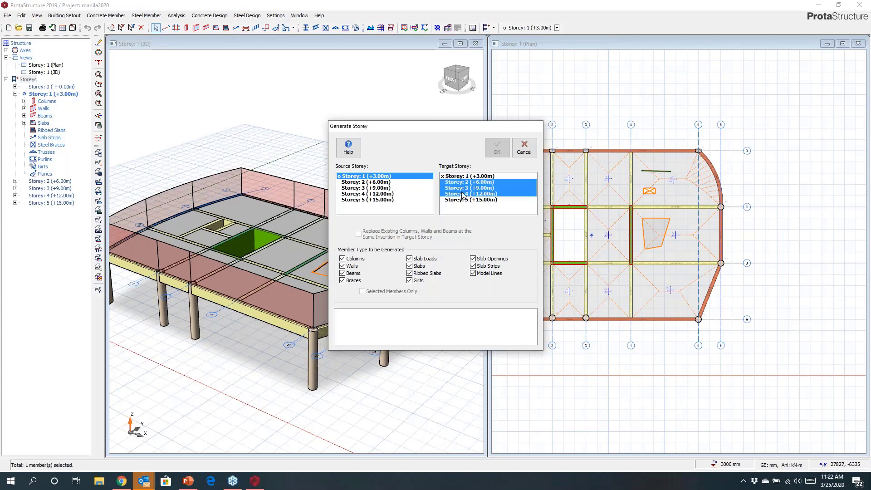
click(496, 147)
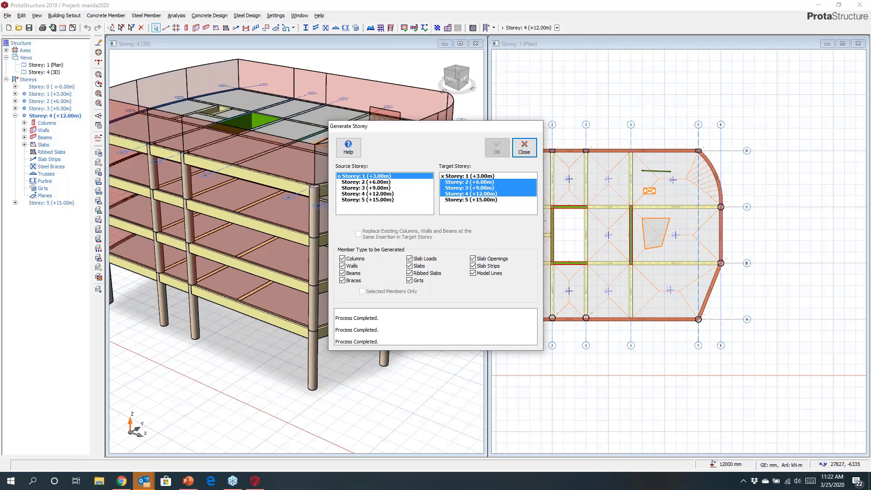
click(515, 156)
Delete the Storey 2 curved beam on axis 1 between axes B and C, together with the slab behind it.
middle_drag(297, 217, 409, 206)
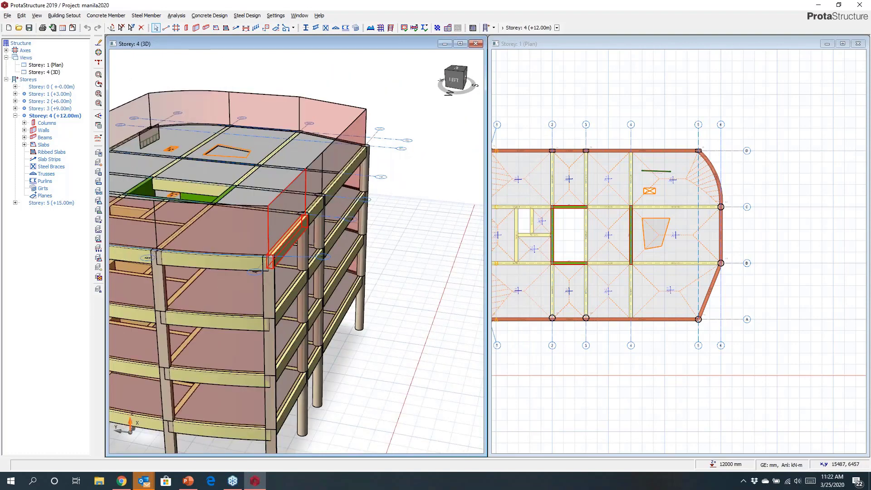
middle_drag(286, 241, 426, 161)
click(262, 226)
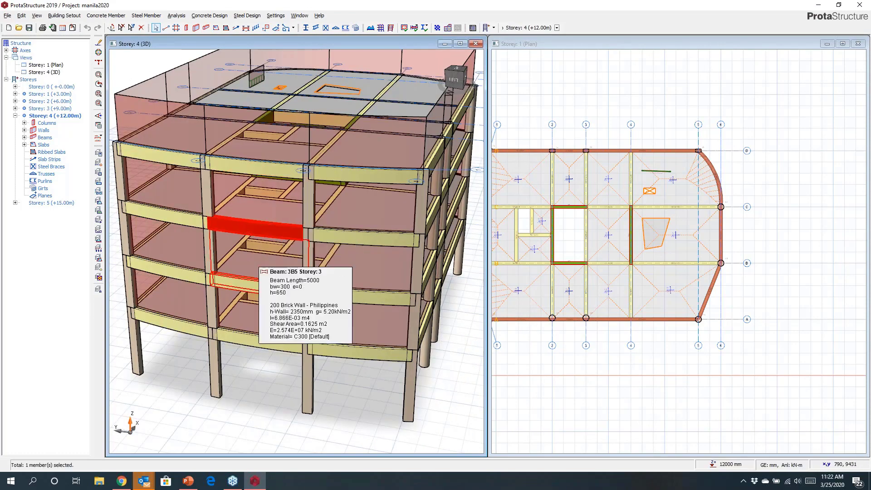
click(250, 281)
key(Delete)
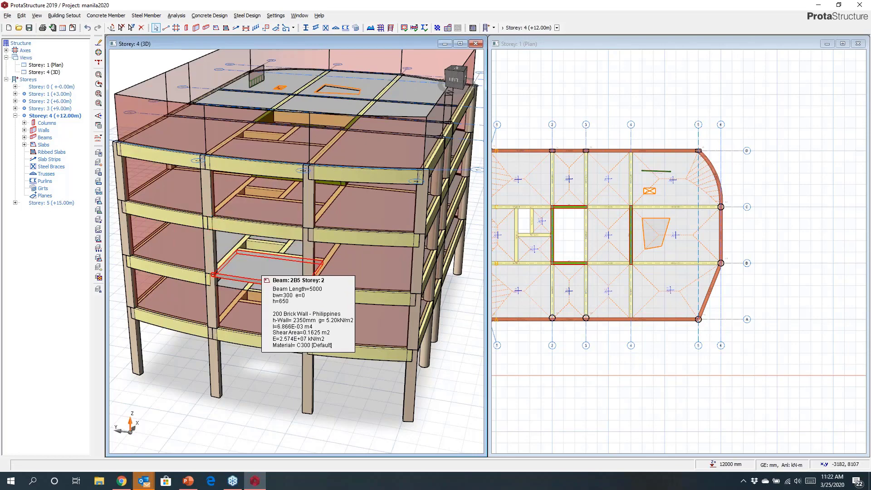
click(255, 269)
key(Delete)
Make Storey 5 (+15.00 m) the active storey for modelling.
middle_drag(255, 269, 209, 277)
scroll(141, 279, down, 3)
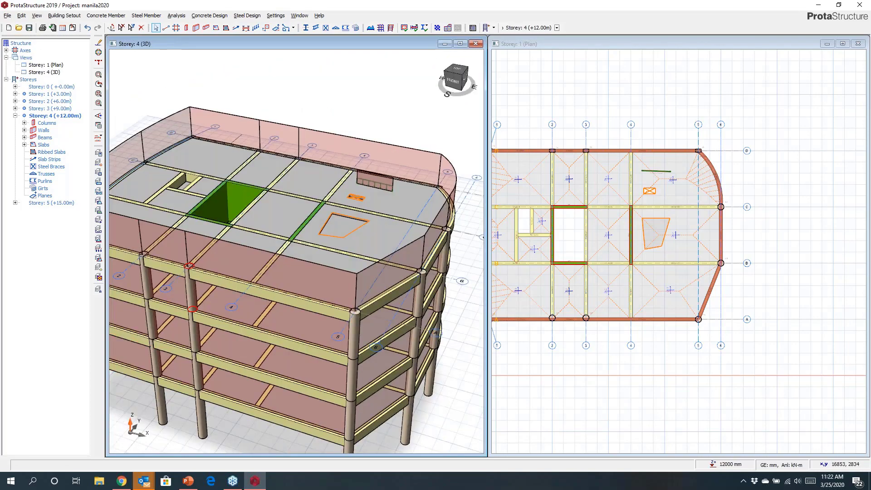
middle_drag(270, 291, 290, 275)
scroll(211, 264, down, 2)
mouse_move(211, 268)
middle_down()
mouse_move(203, 287)
mouse_move(213, 270)
middle_up()
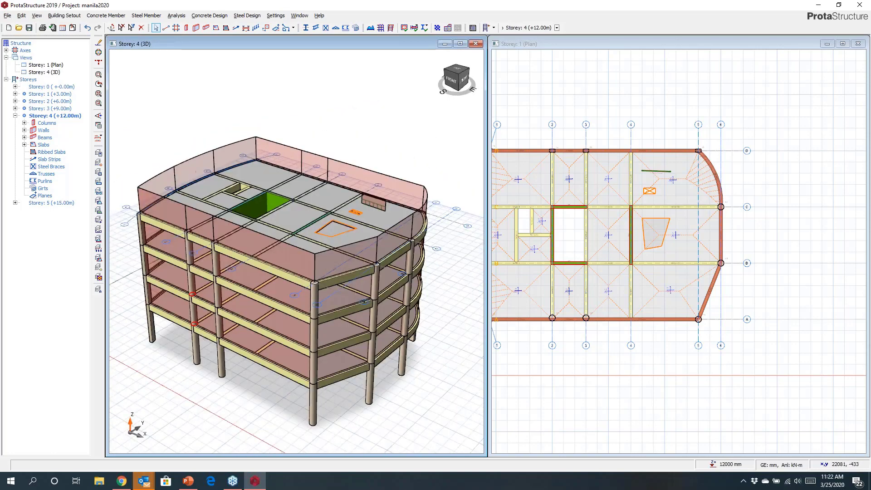
double_click(42, 203)
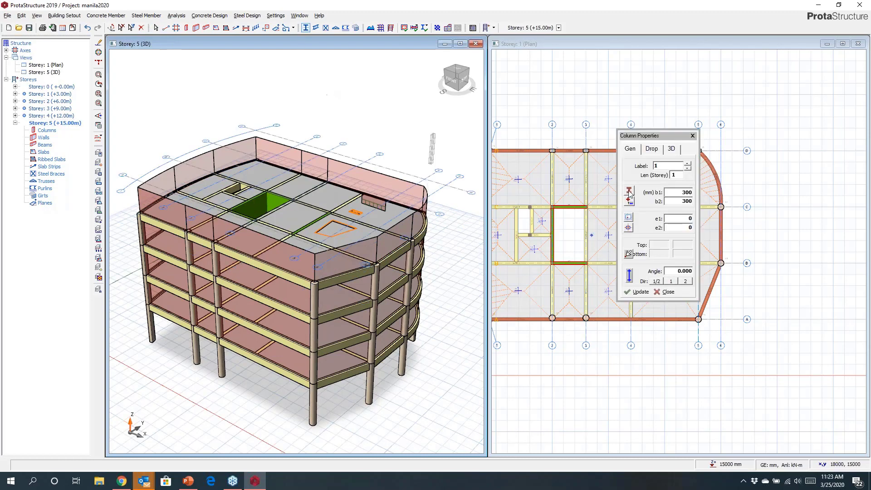
Set the steel column section to UKC203X203X52 from the UC profiles of the BS database.
click(629, 191)
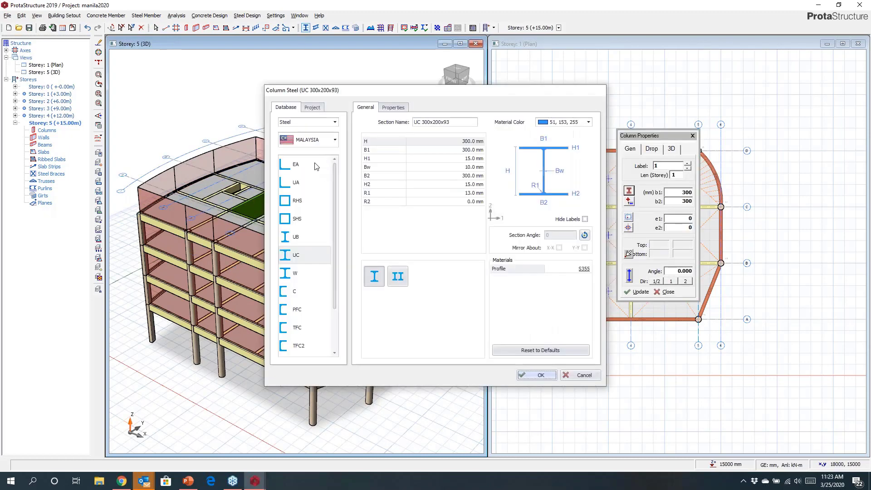
click(322, 140)
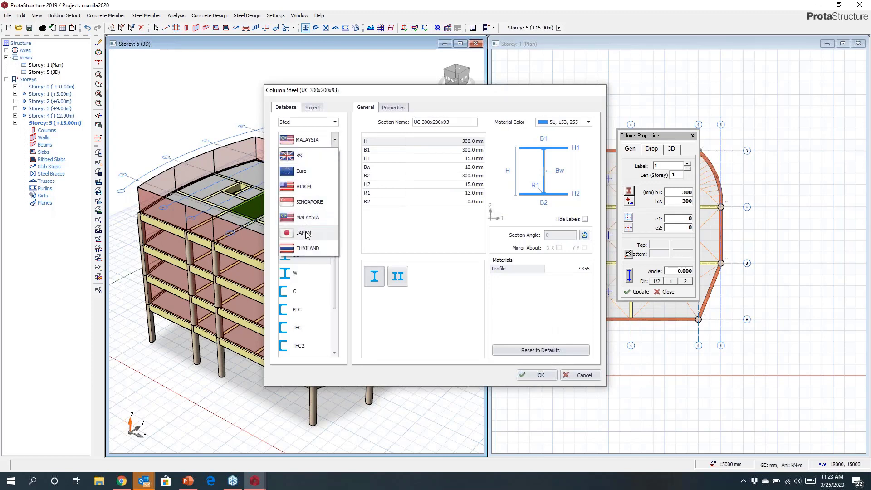
click(299, 157)
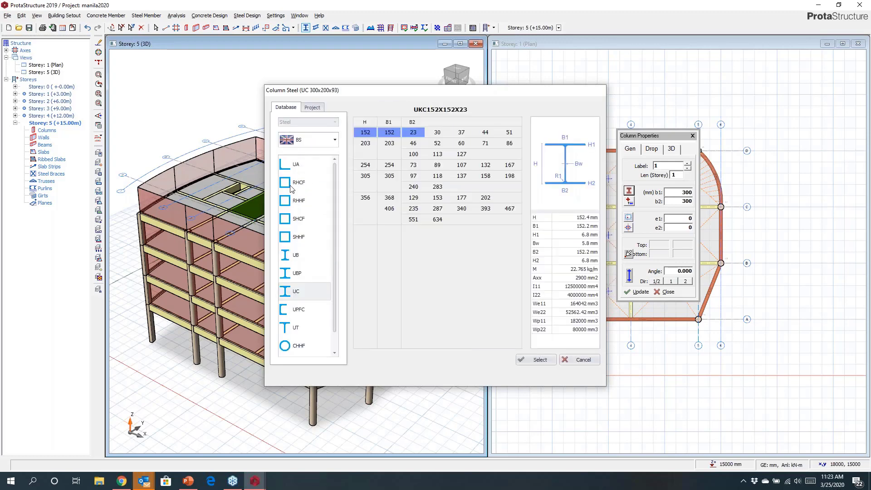
click(294, 255)
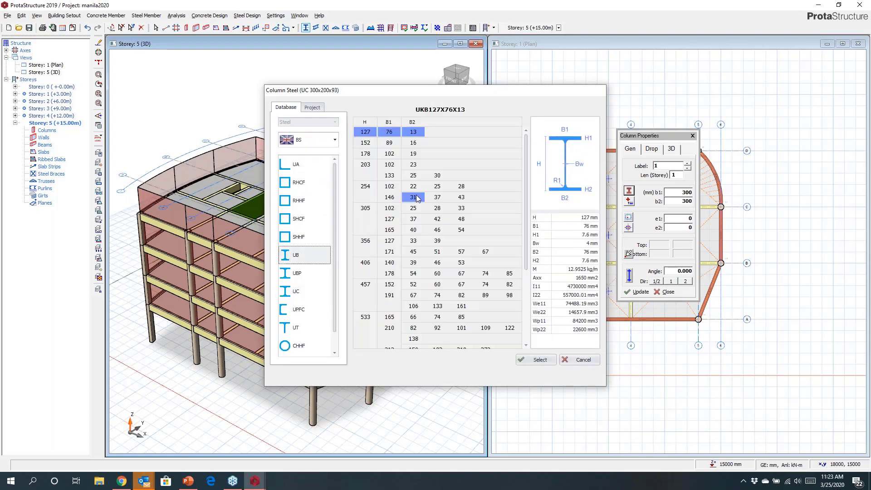
click(437, 197)
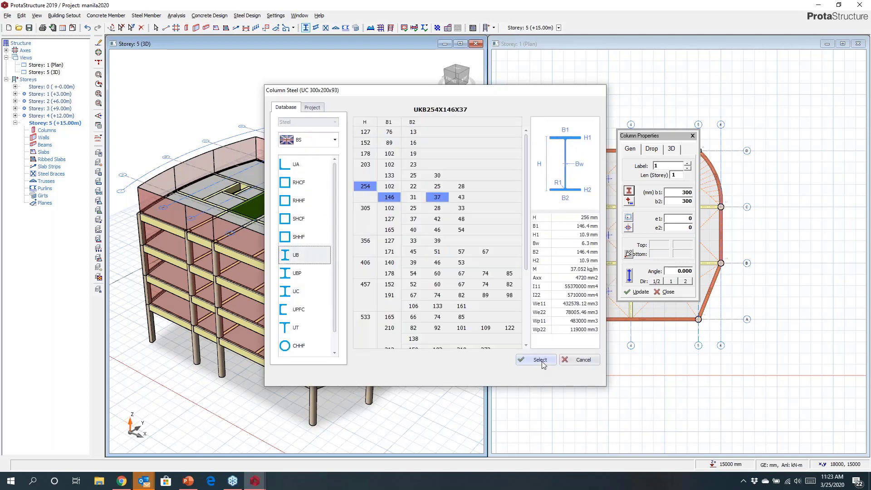
click(307, 293)
click(437, 142)
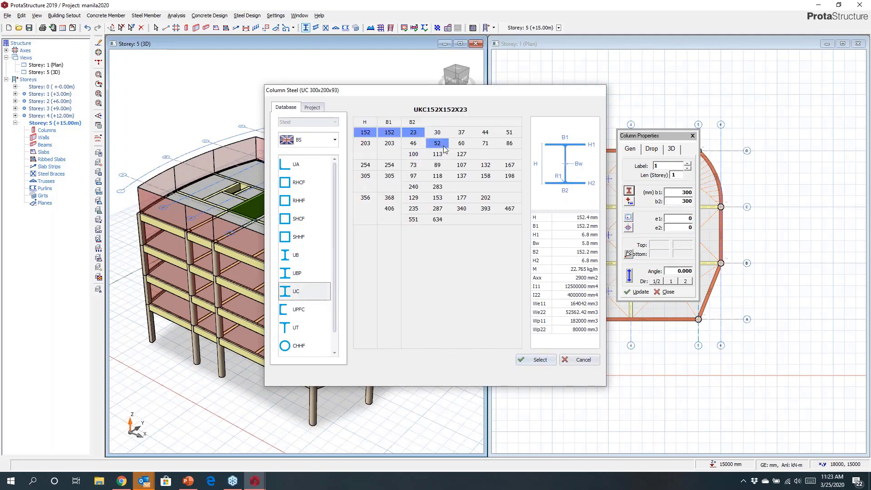
click(536, 360)
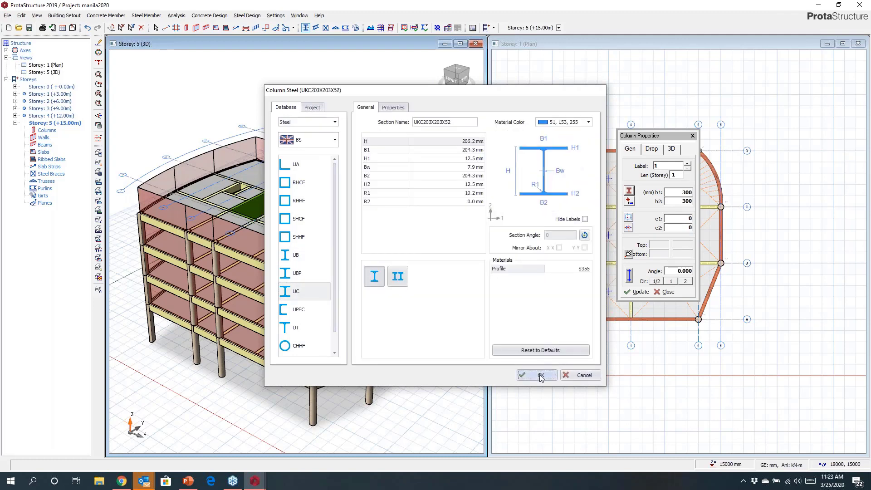
click(538, 377)
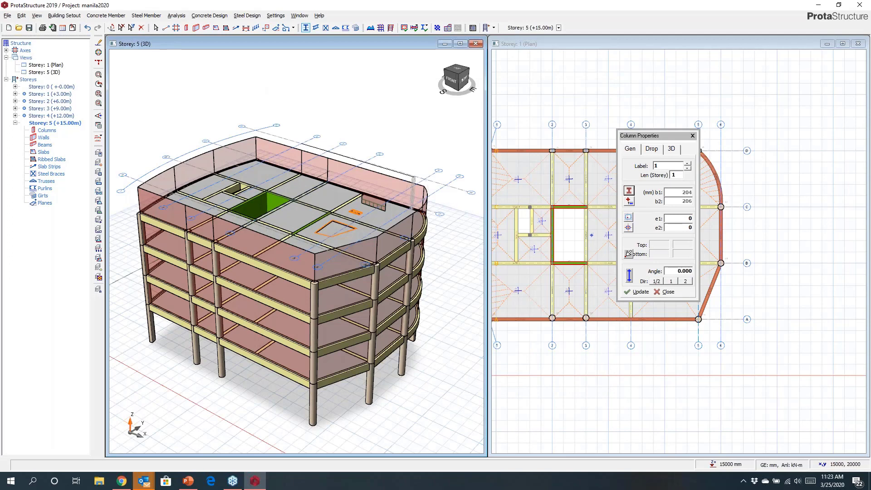
Place steel columns on Storey 5 at the intersections of axes 2, 3, 4 and 5 with axes D and A.
click(424, 180)
click(424, 180)
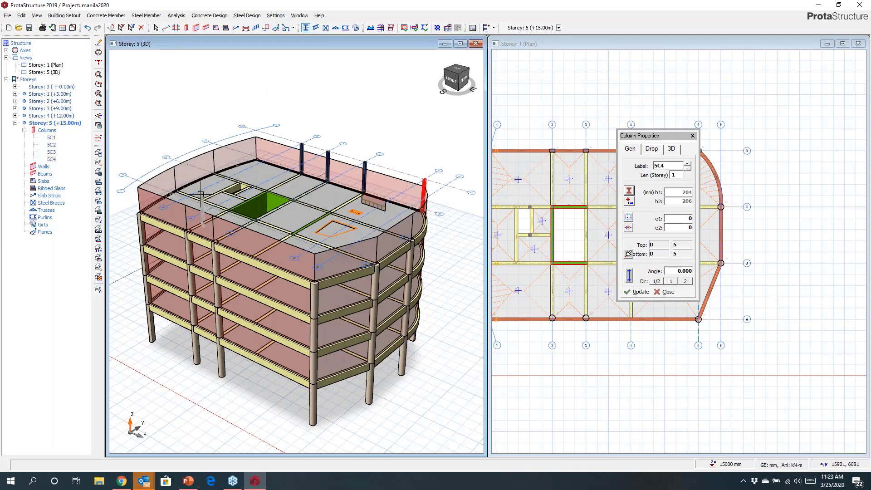
drag(303, 245, 315, 253)
scroll(324, 182, up, 3)
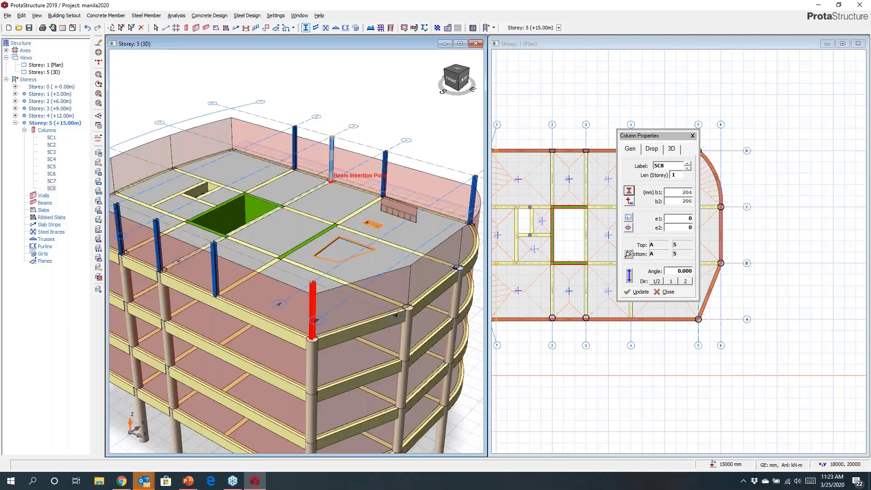
scroll(331, 181, down, 2)
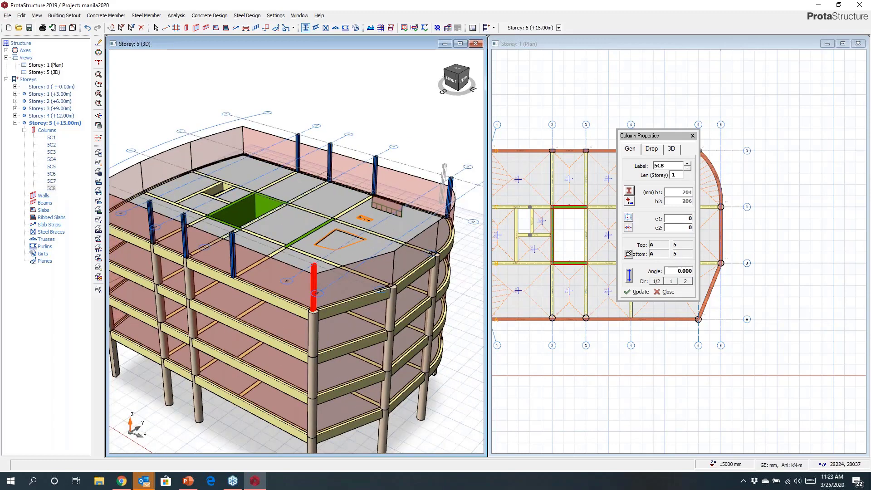
click(735, 29)
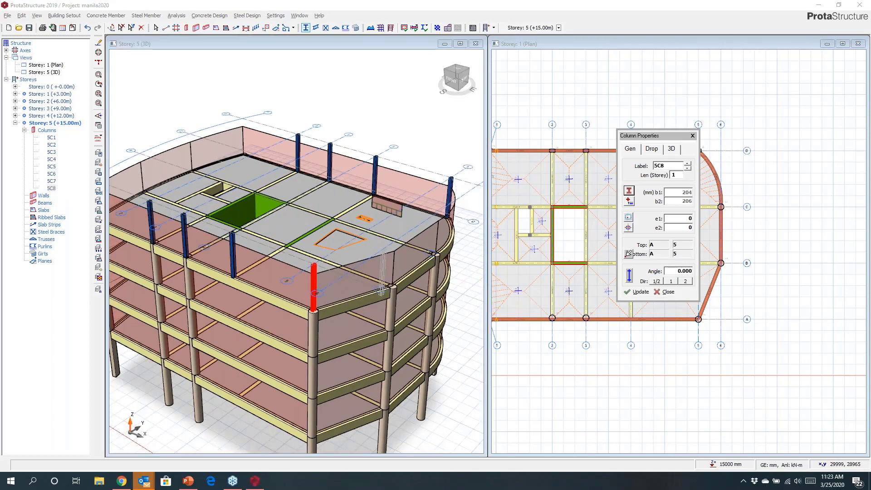
middle_drag(366, 239, 380, 253)
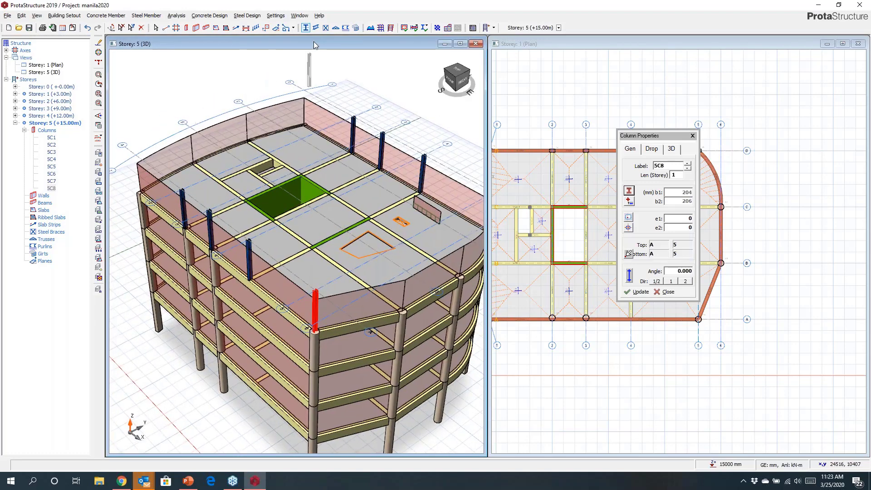
Start a steel truss on Storey 5 along axis 2, spanning between the columns on axes D and A.
click(335, 28)
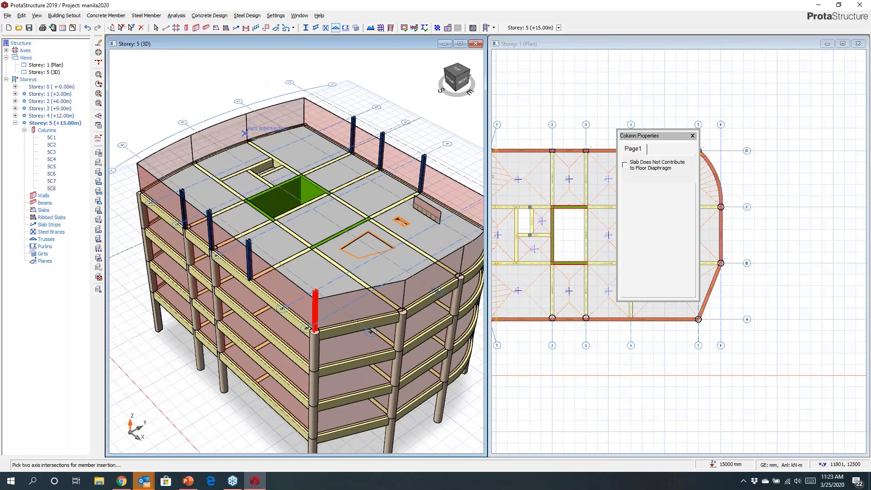
click(353, 117)
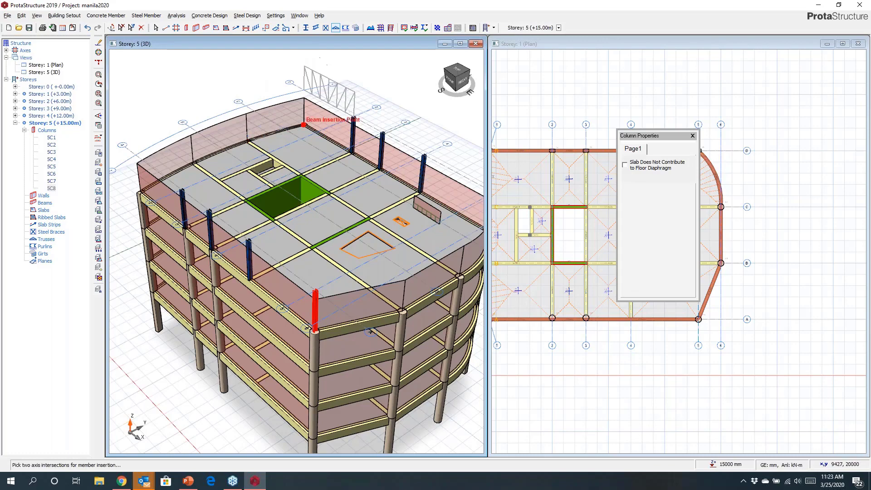
scroll(173, 177, up, 5)
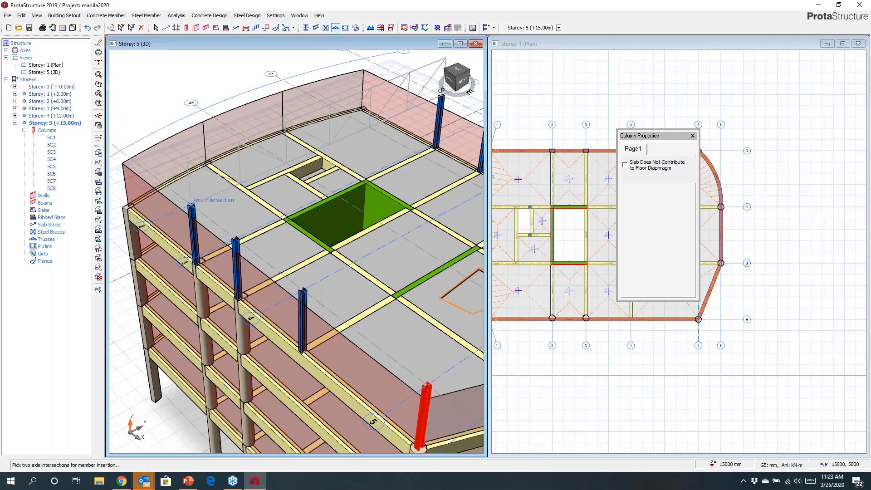
click(191, 207)
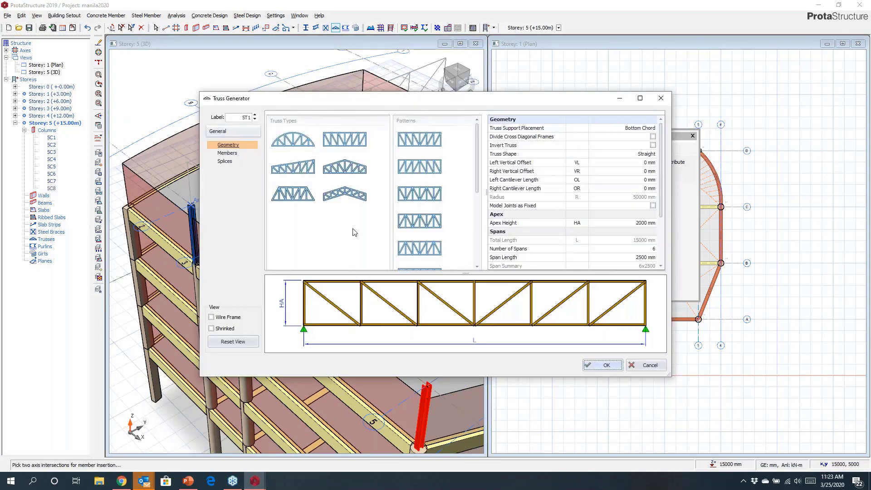
Try the vertically curved shape on the parallel-chord truss type.
click(344, 144)
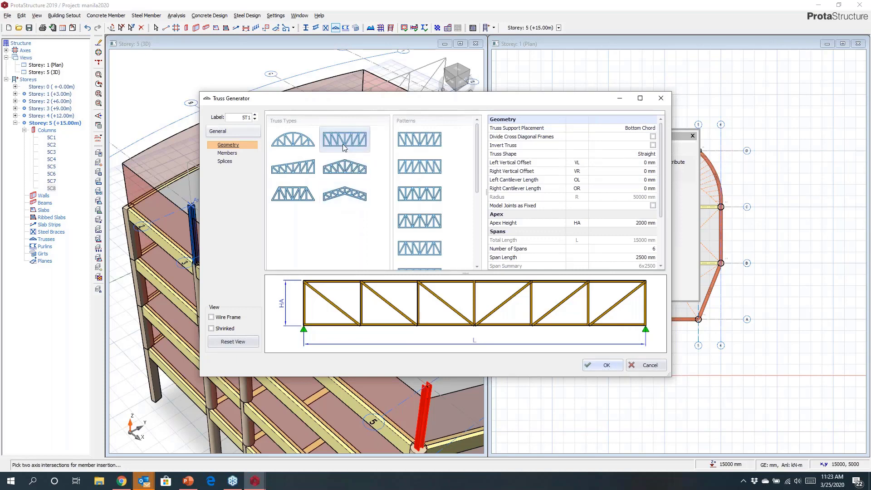
click(654, 155)
click(654, 155)
click(617, 169)
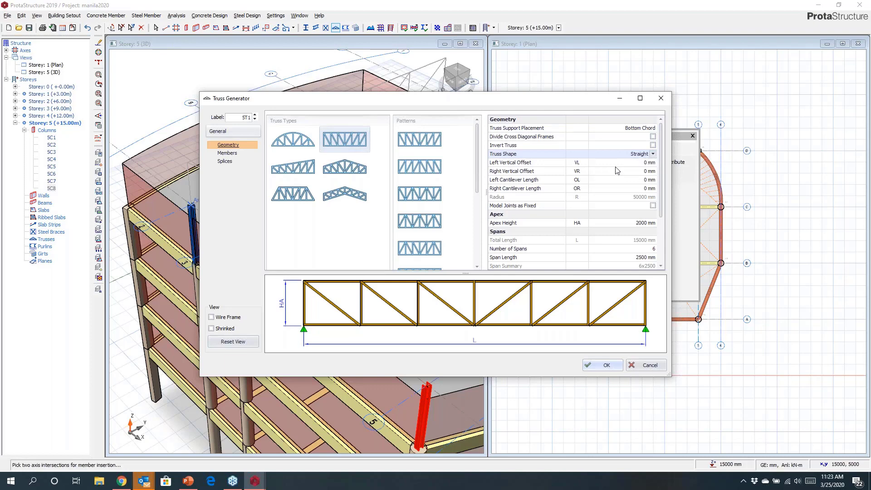
click(653, 155)
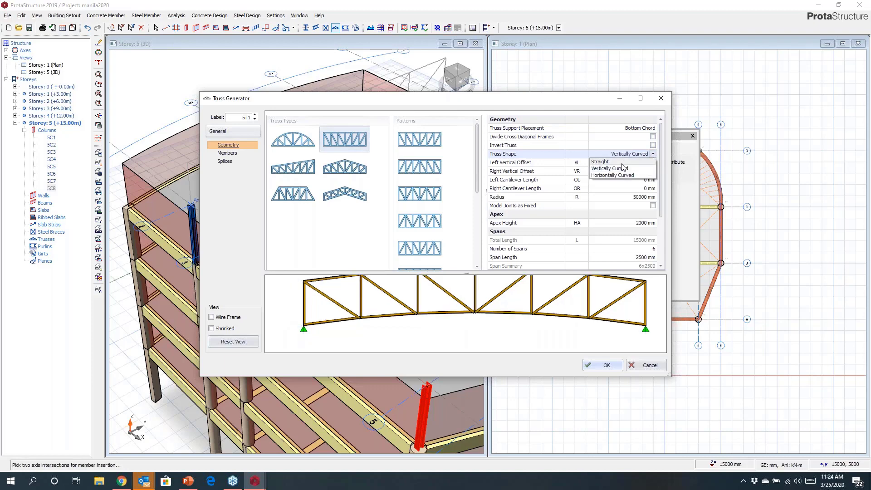
click(623, 163)
Choose the pitched truss type with sloping parallel chords and set 4 spans on both the left and right sides.
click(342, 195)
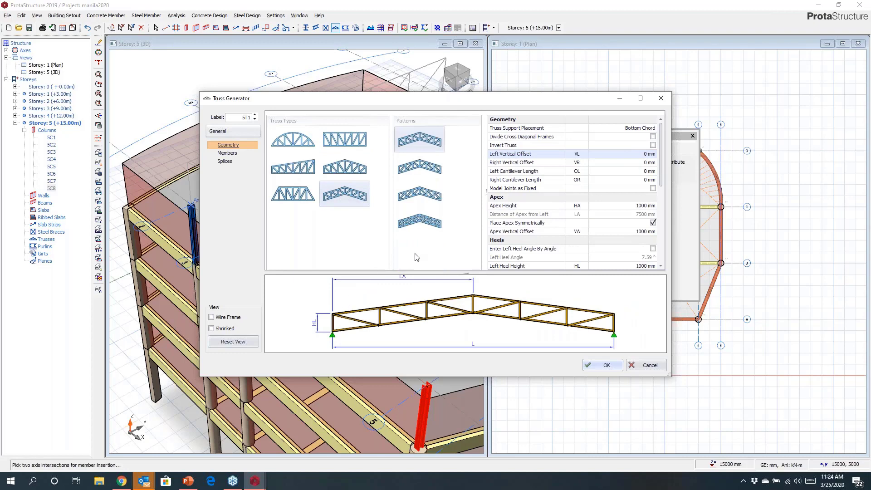
drag(661, 183, 663, 205)
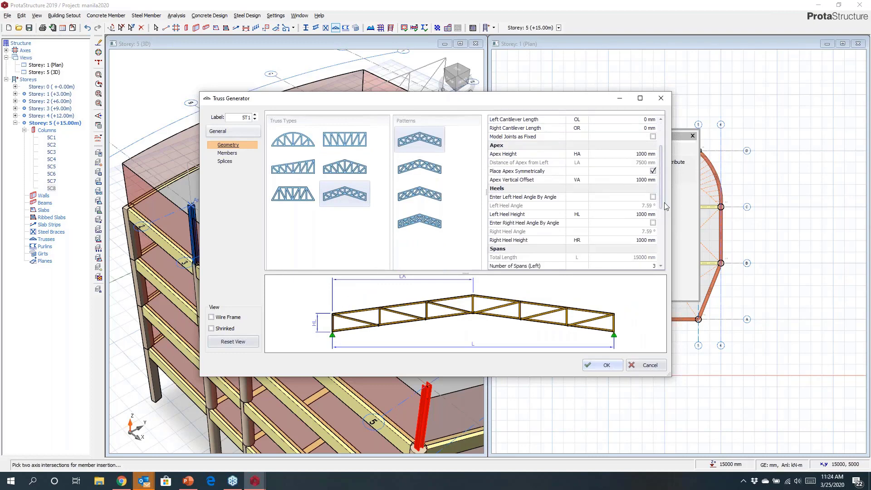
scroll(662, 204, down, 3)
click(654, 199)
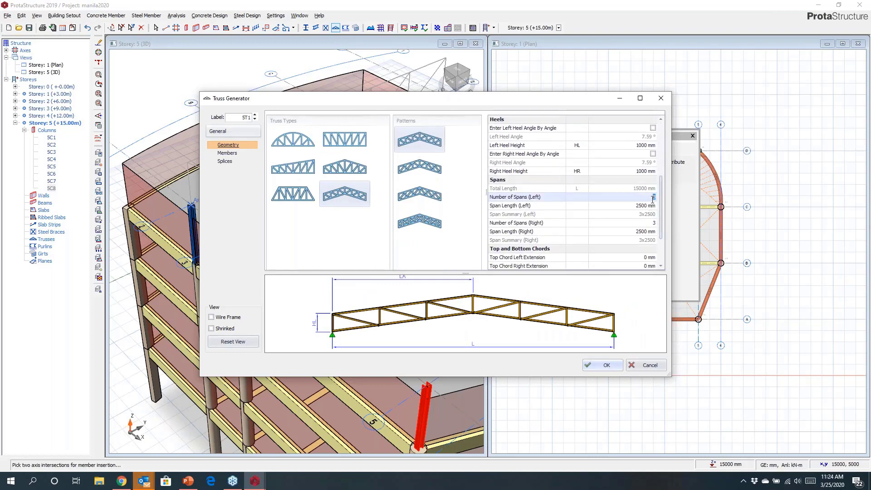
click(651, 223)
text(4)
key(Return)
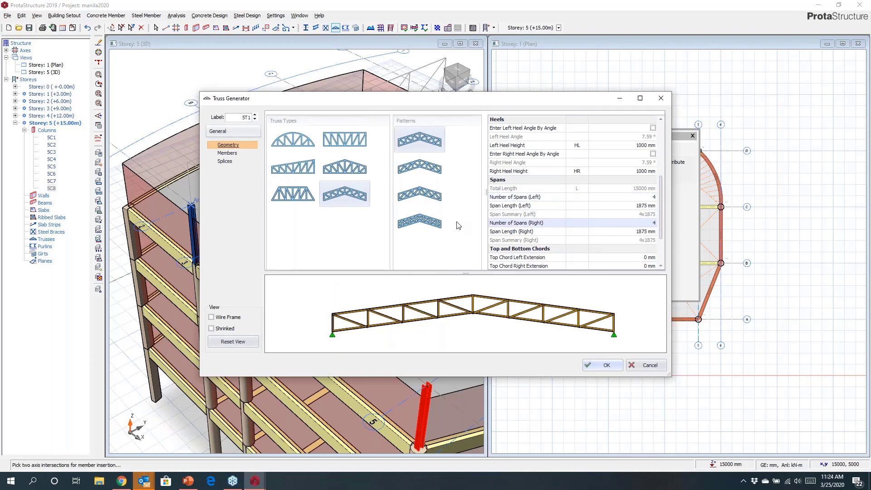
Set the truss support placement to Top Chord.
drag(661, 182, 652, 129)
scroll(653, 131, up, 2)
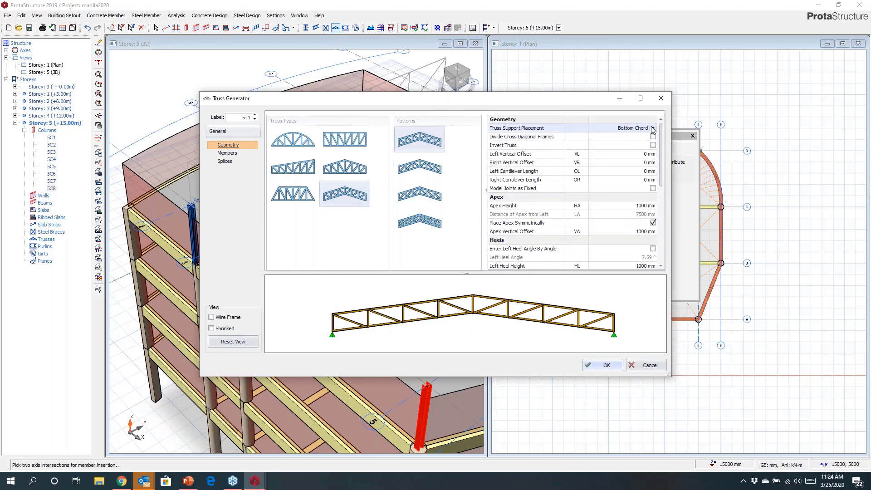
click(653, 129)
click(636, 136)
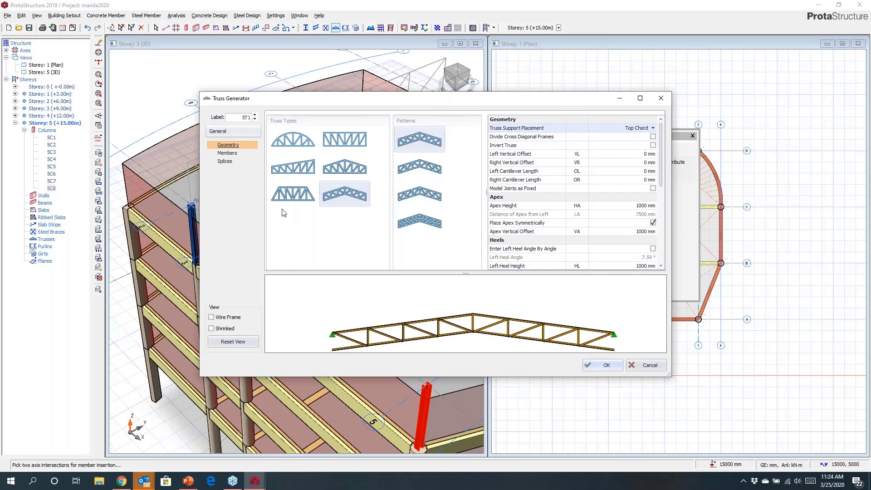
Review the section of the truss diagonals and the chord splices, and accept the truss definition.
click(227, 154)
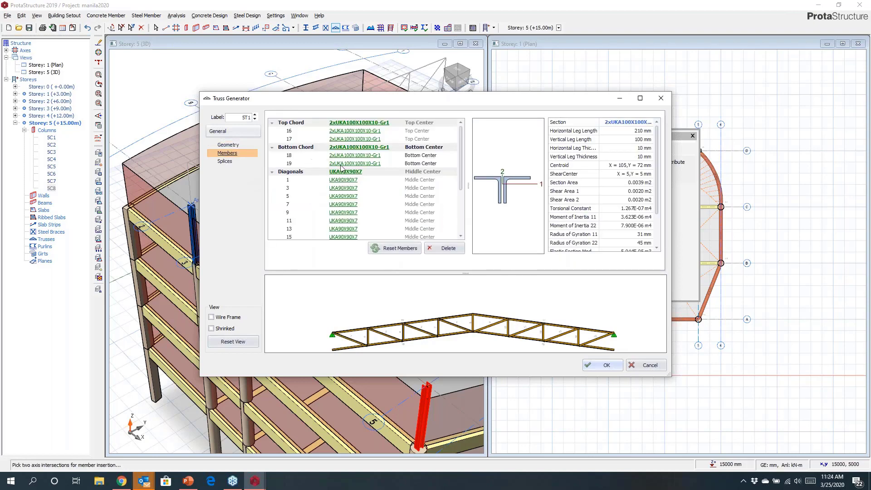
click(354, 172)
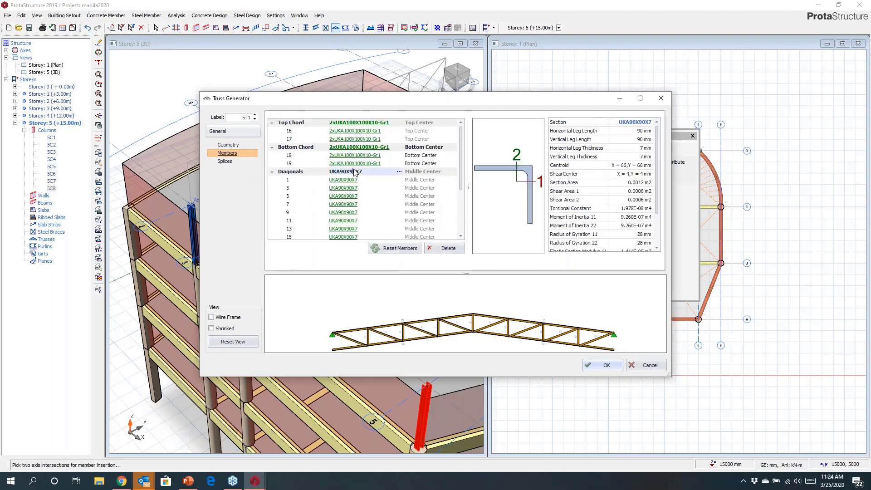
click(354, 172)
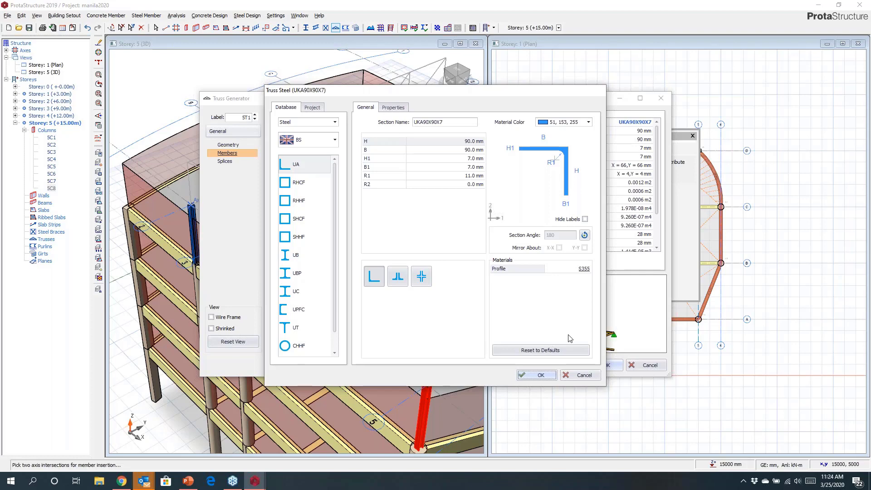
click(580, 375)
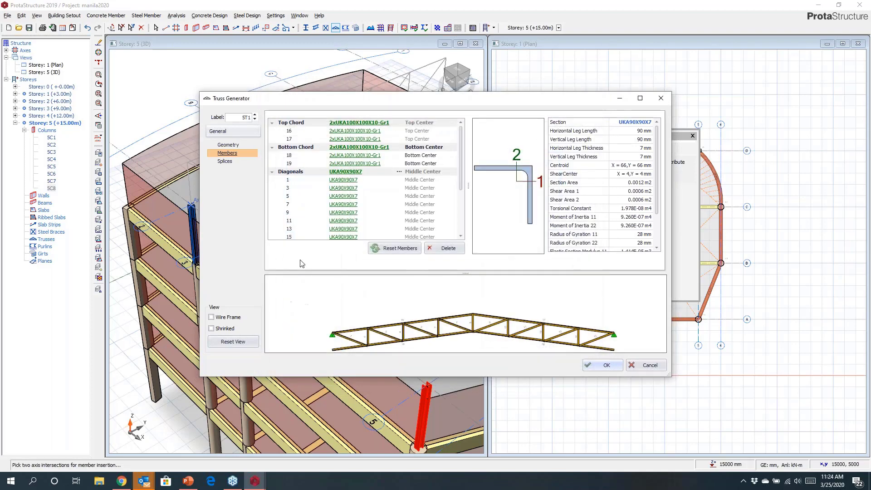
click(224, 161)
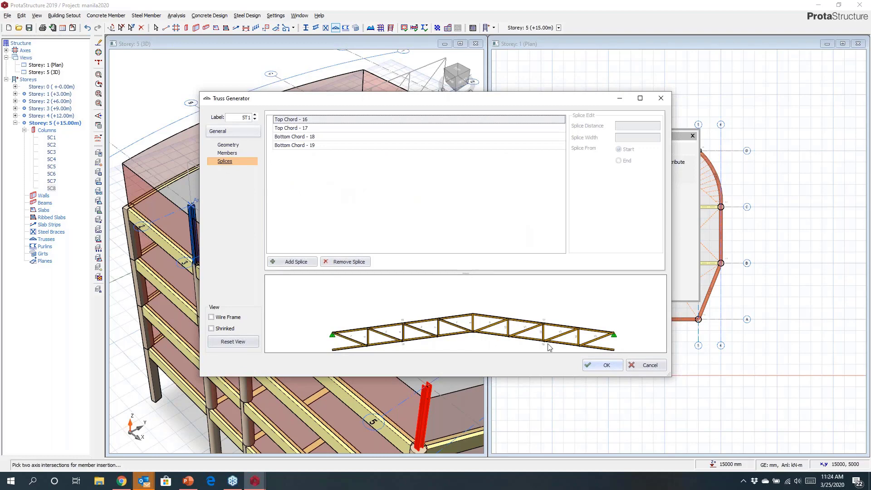
click(608, 366)
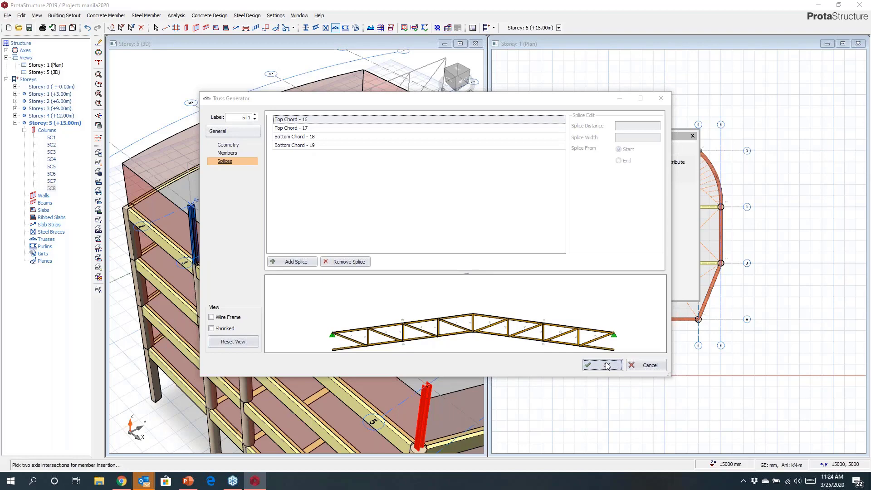
Insert the defined roof truss between the facing steel columns on axes 2, 3, 4 and 5 of Storey 5.
middle_drag(441, 97, 331, 103)
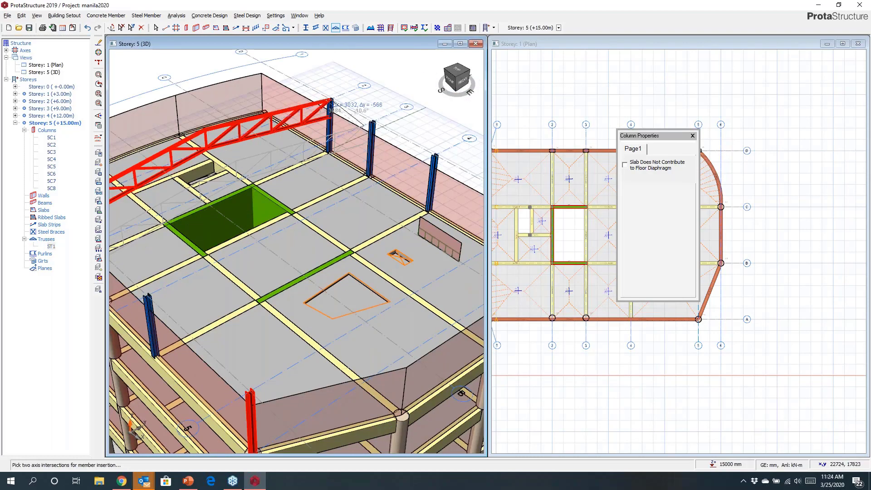
click(372, 122)
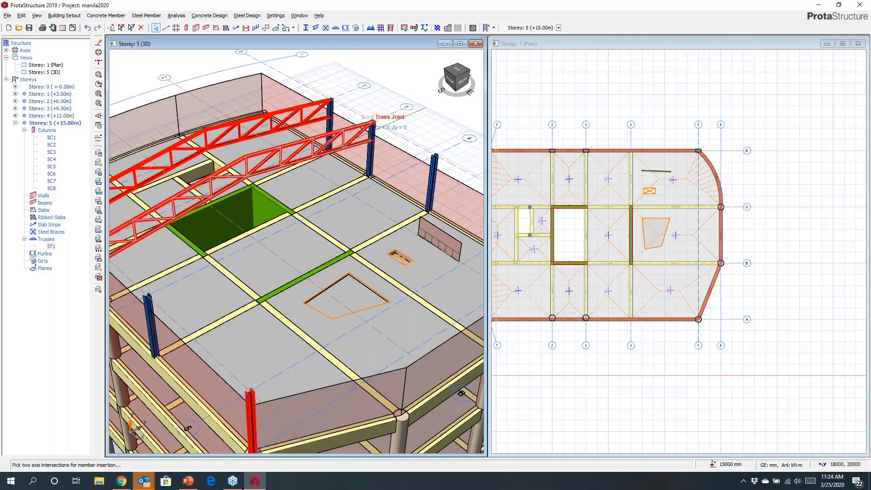
click(435, 156)
click(364, 177)
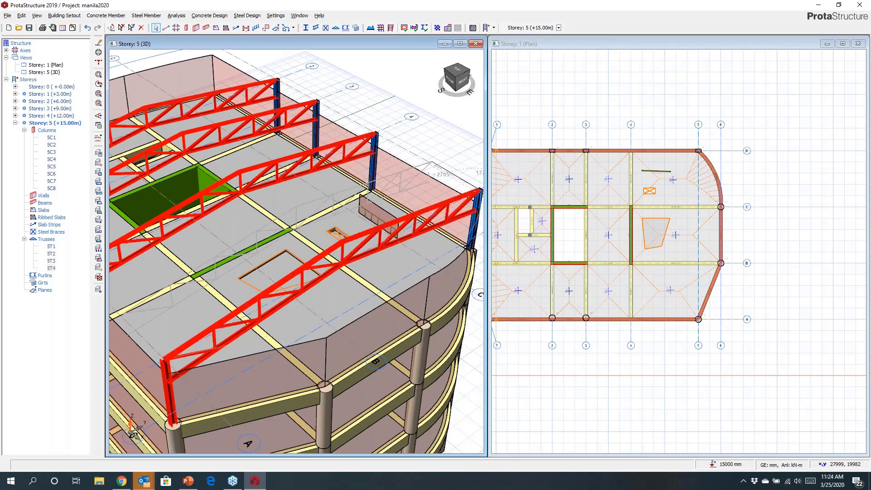
key(Escape)
scroll(447, 181, down, 4)
middle_drag(399, 177, 458, 181)
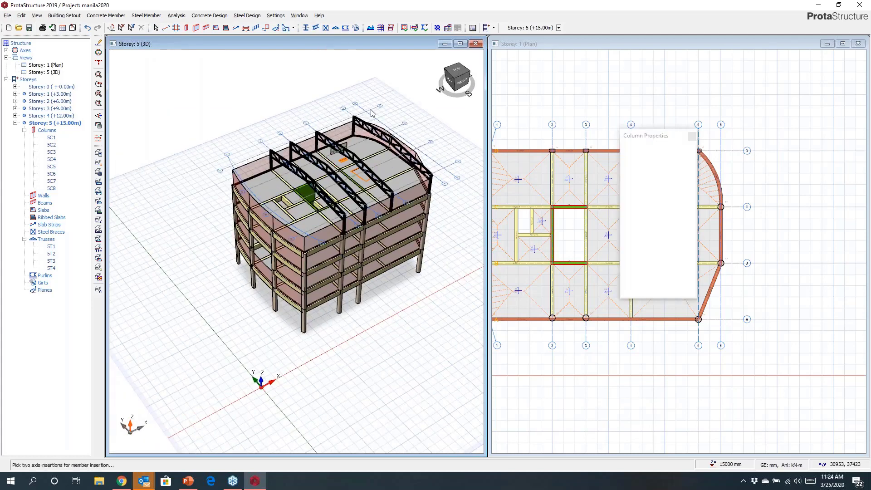
Set the steel beam section to UKB254X146X37 from the British UB profiles and choose the beam insertion method.
click(629, 191)
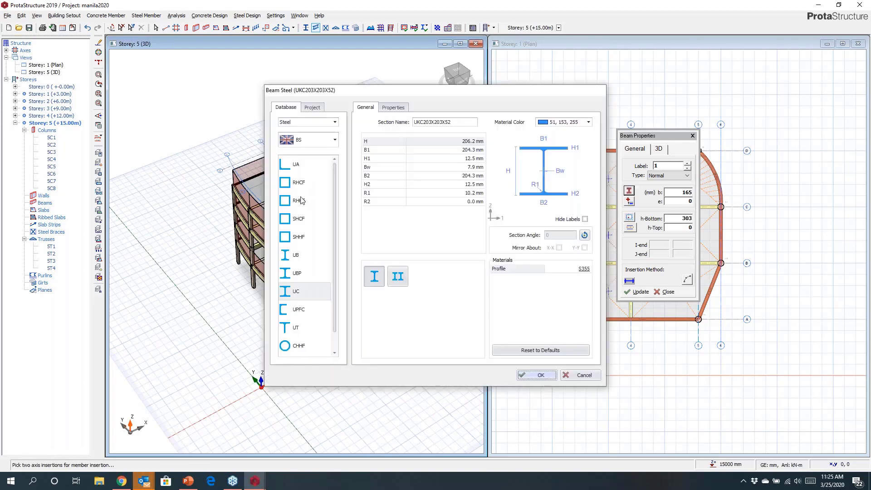
click(296, 257)
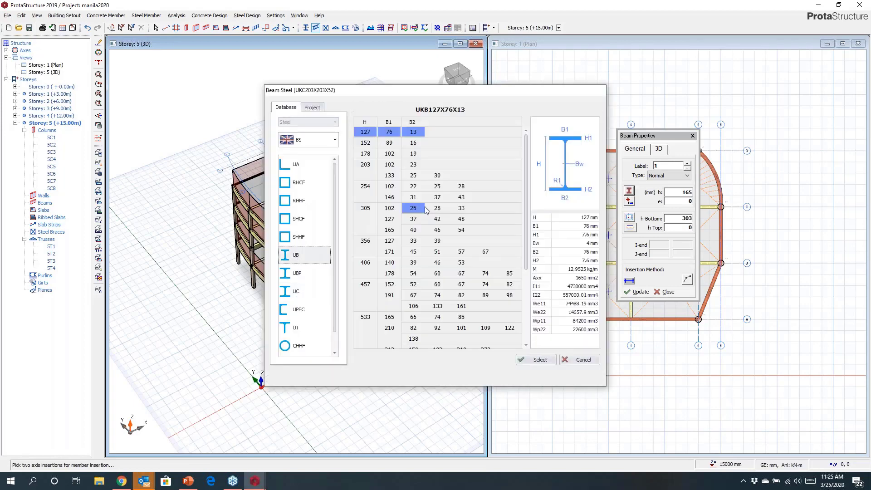
click(436, 197)
click(540, 359)
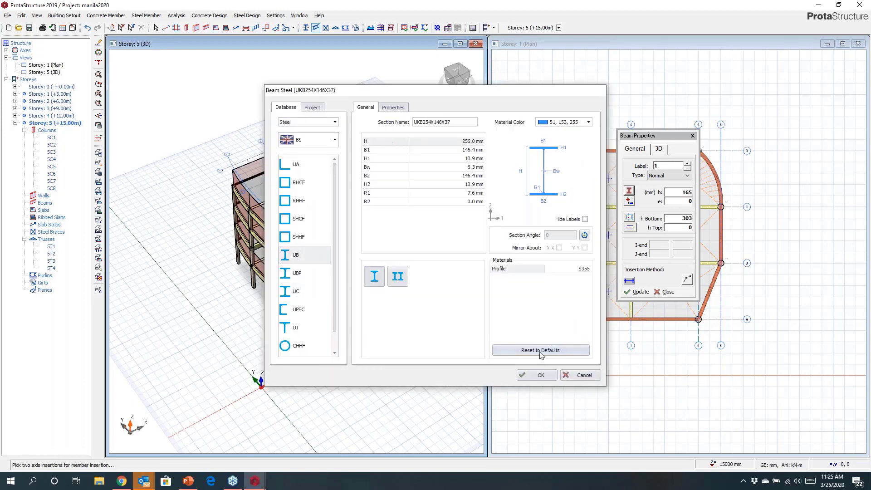
click(537, 375)
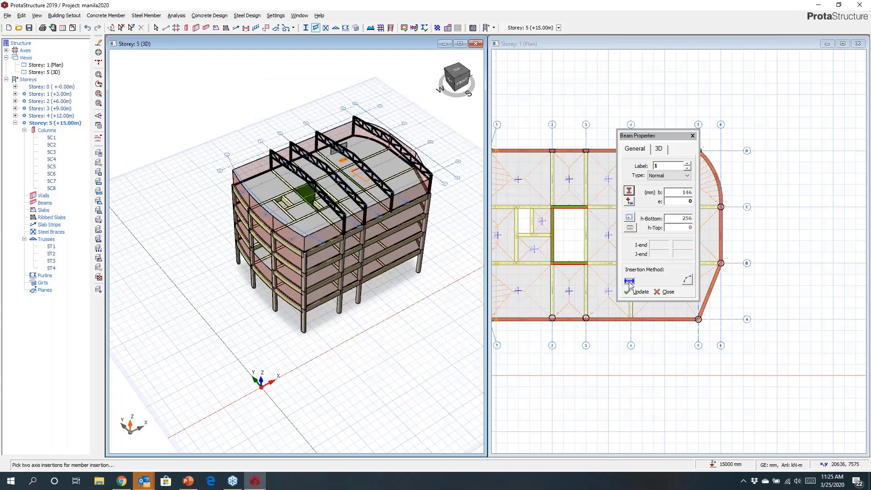
click(629, 282)
Insert steel beams between the column tops along gridlines D and A, spanning axes 2 to 5.
middle_drag(387, 250, 385, 258)
scroll(331, 163, up, 5)
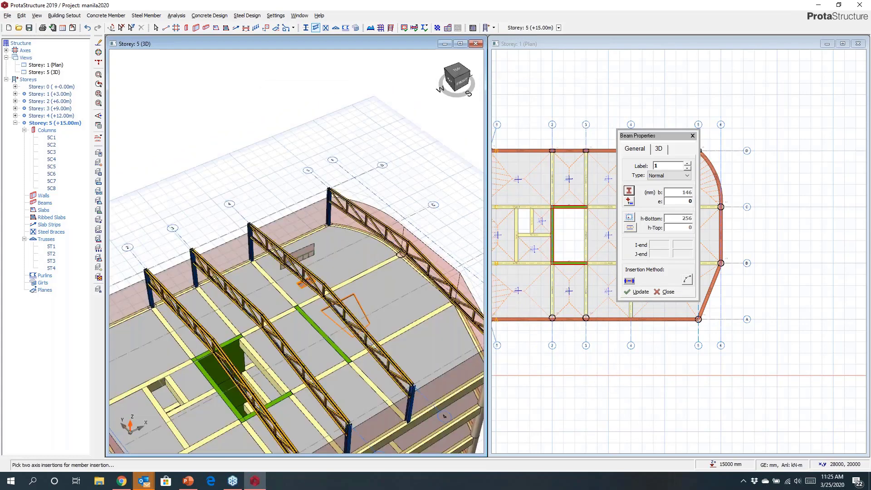
middle_drag(331, 163, 346, 144)
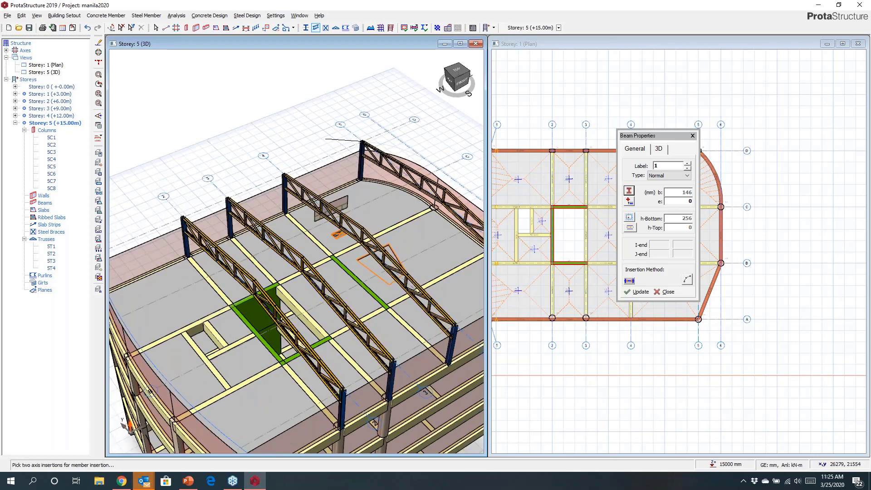
click(183, 218)
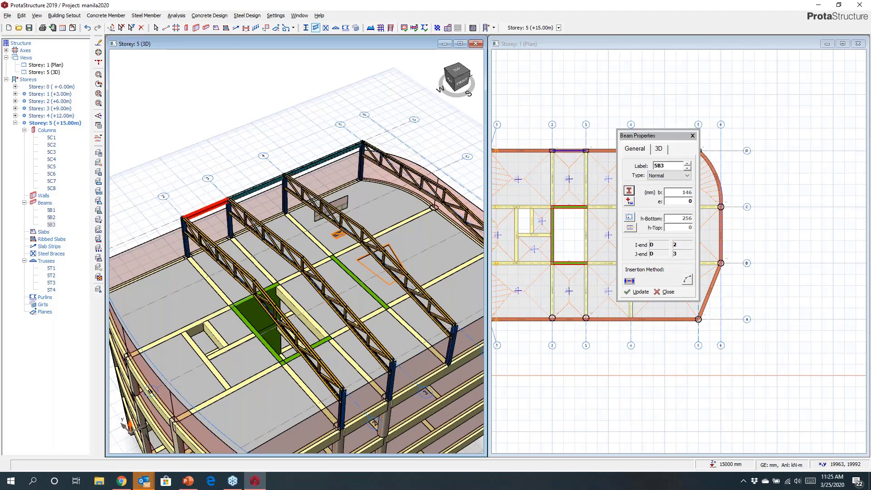
middle_drag(366, 204, 269, 149)
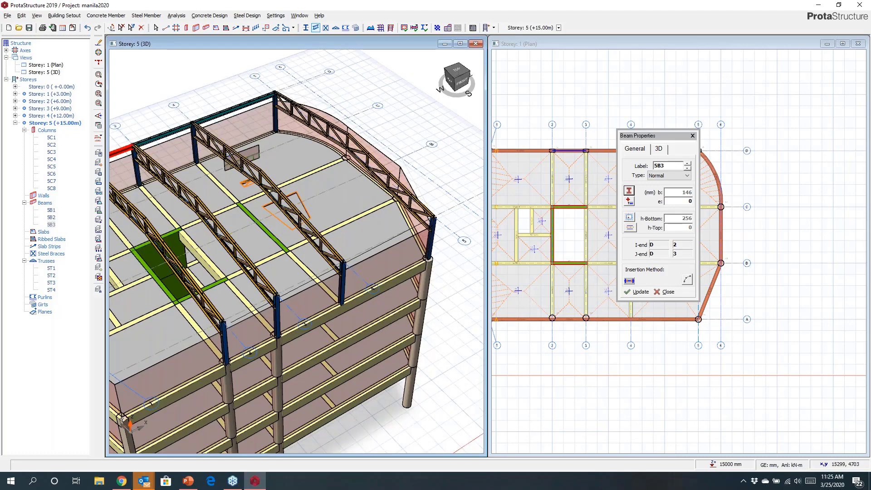
click(223, 322)
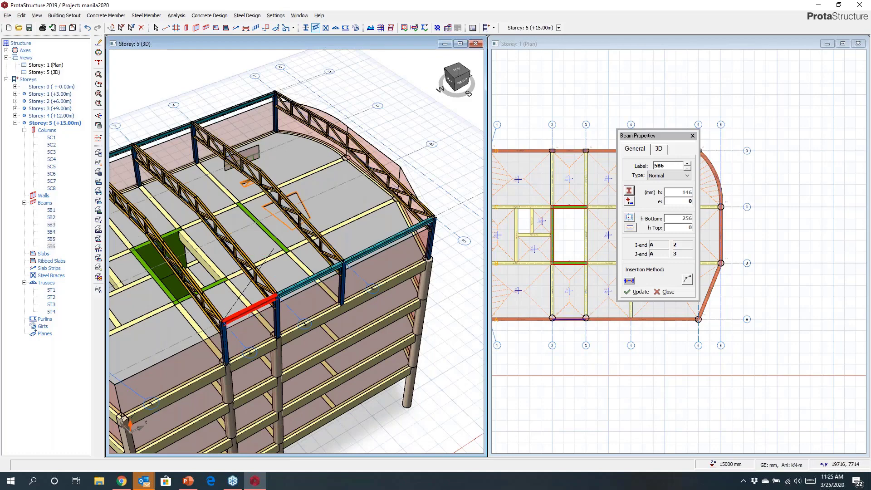
Insert ridge beams joining the peak joints of the four roof trusses between axes 5 and 2.
middle_drag(332, 196, 346, 207)
scroll(346, 207, up, 3)
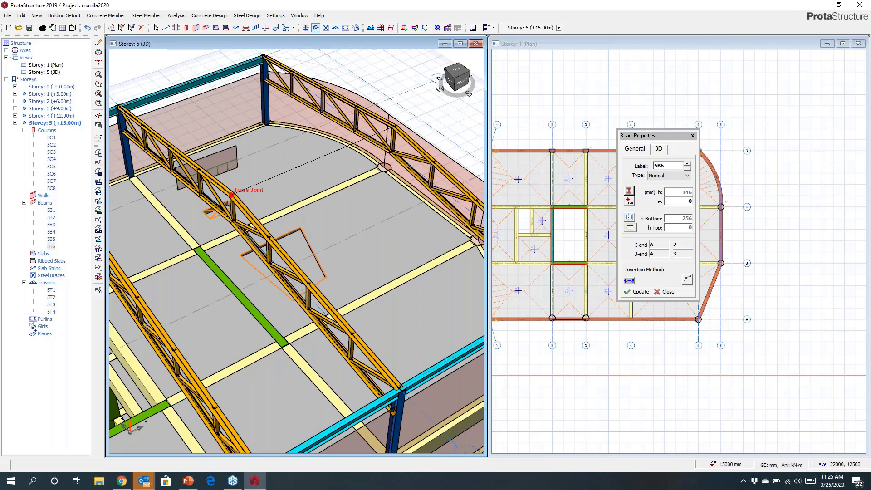
click(231, 195)
middle_drag(347, 220, 405, 201)
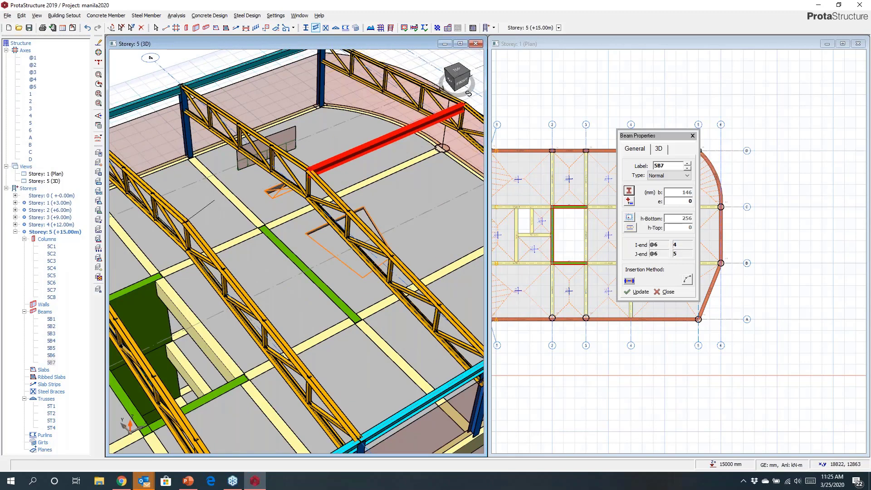
click(309, 171)
click(186, 222)
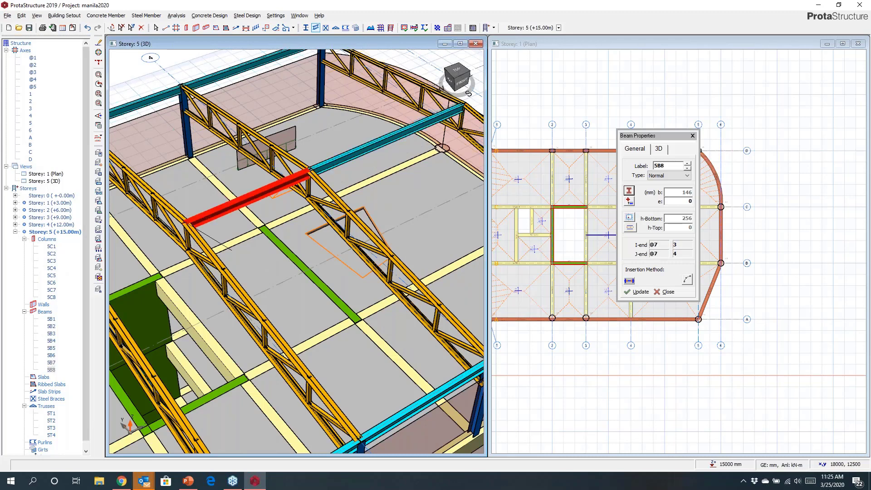
middle_drag(231, 249, 303, 218)
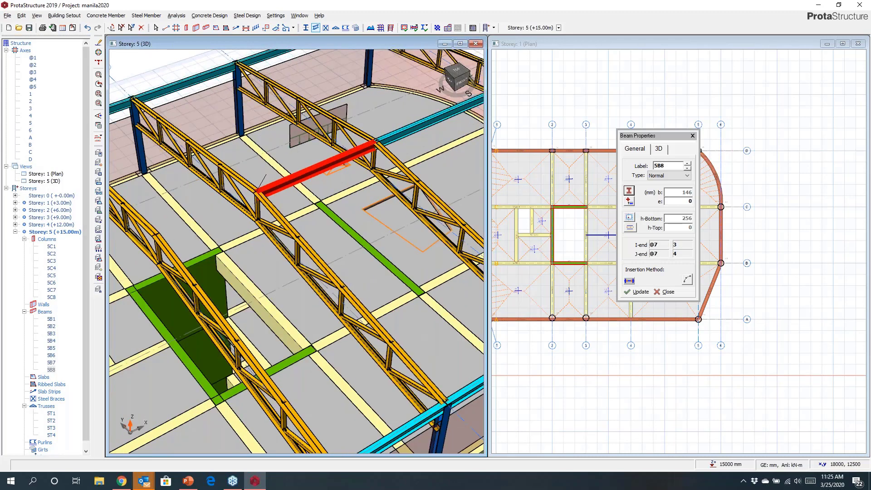
click(213, 240)
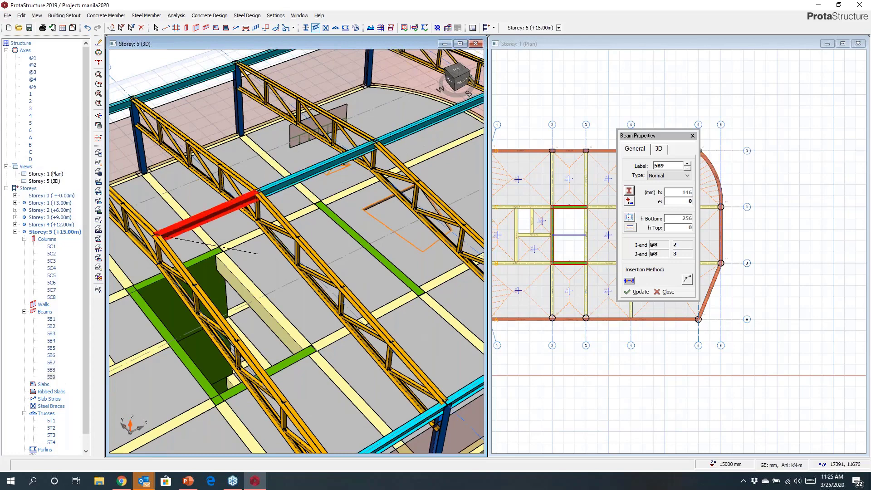
scroll(332, 275, down, 5)
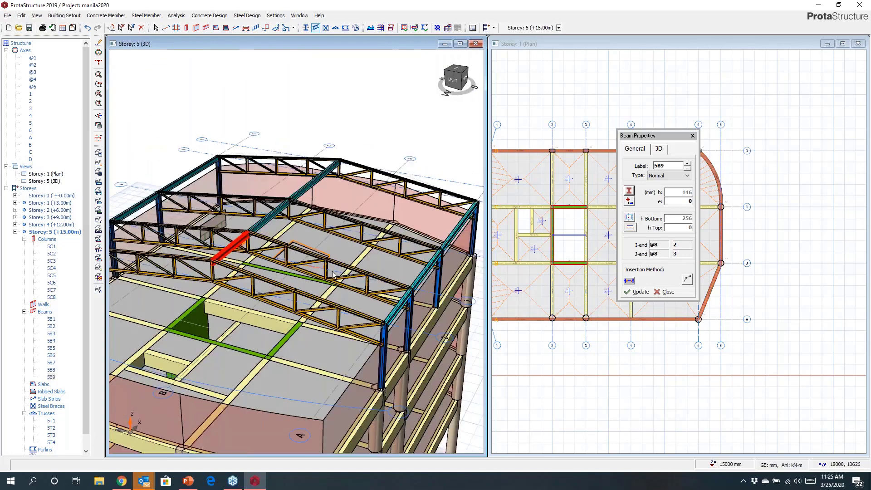
key(Escape)
Start a purlin layout spanning the trusses from axis 5 to axis 2 and examine its 3D preview.
middle_drag(341, 269, 346, 256)
click(346, 27)
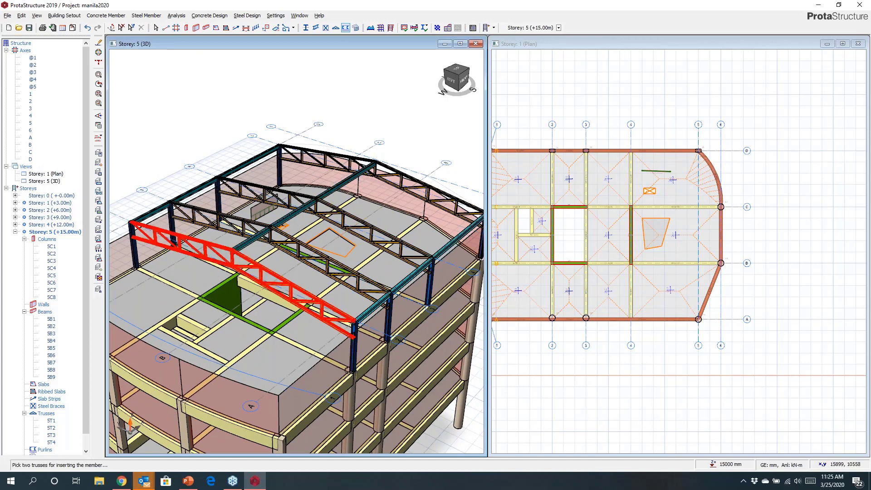
click(273, 273)
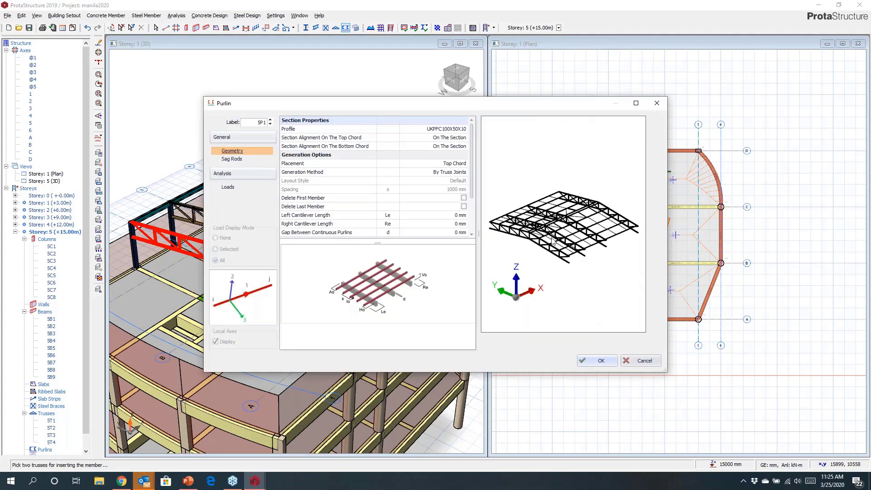
scroll(558, 245, up, 5)
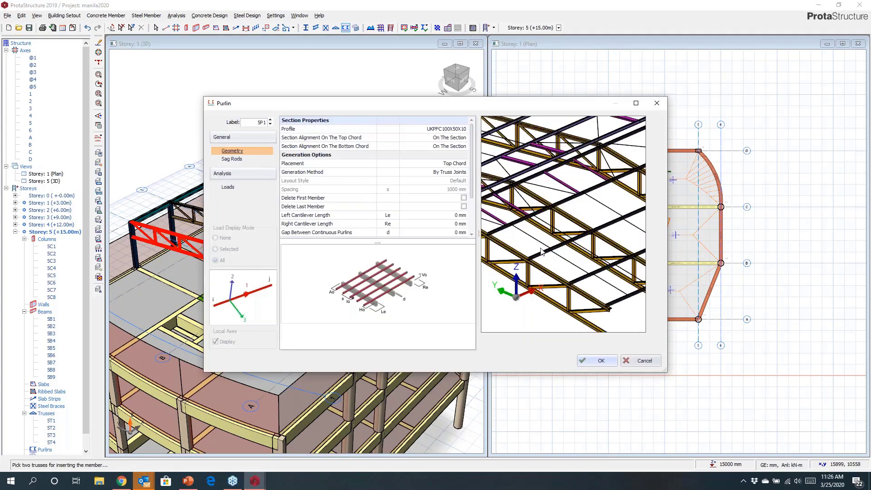
scroll(532, 253, up, 3)
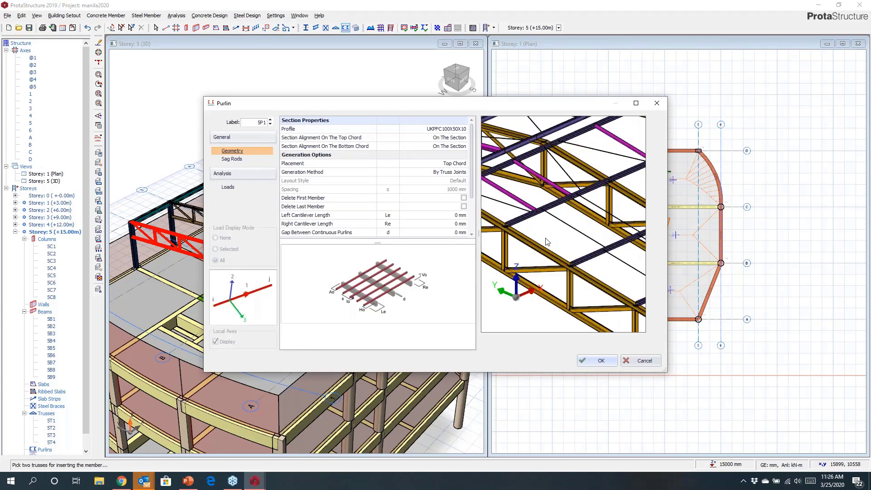
scroll(550, 240, down, 6)
middle_drag(574, 244, 534, 222)
scroll(522, 223, up, 6)
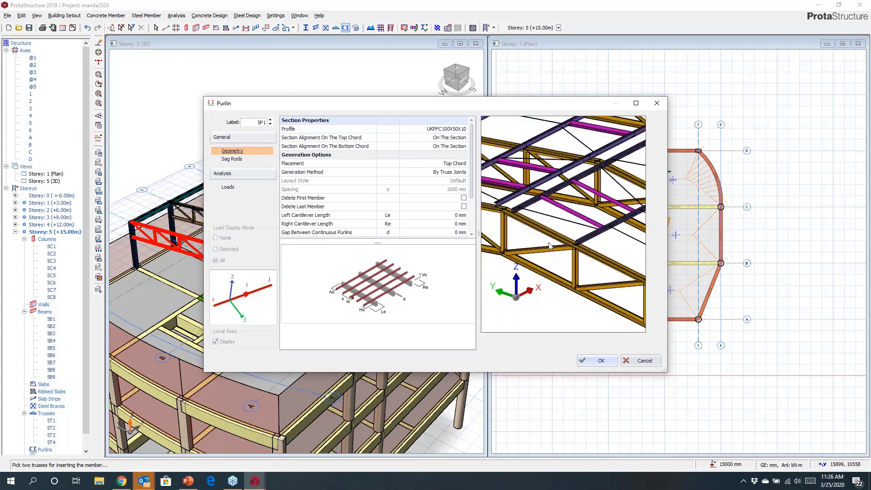
middle_drag(557, 251, 542, 240)
Set the purlin profile to the channel section UKPFC150X75X18.
click(440, 130)
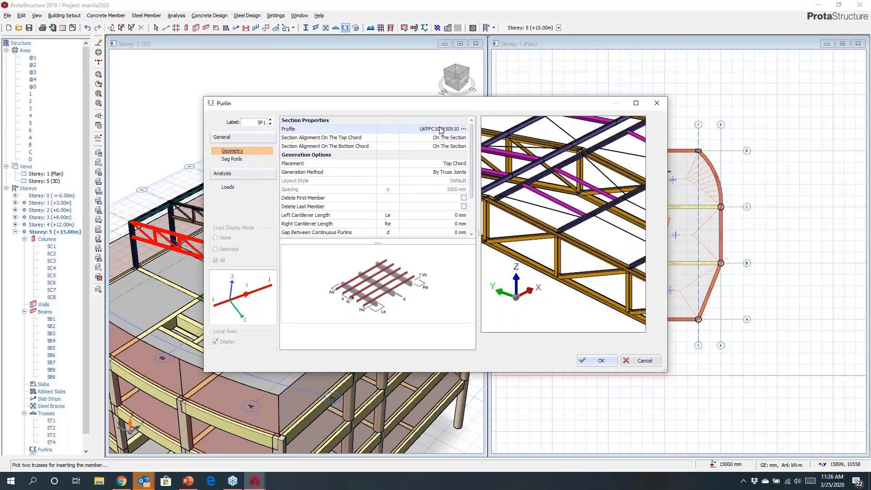
click(463, 129)
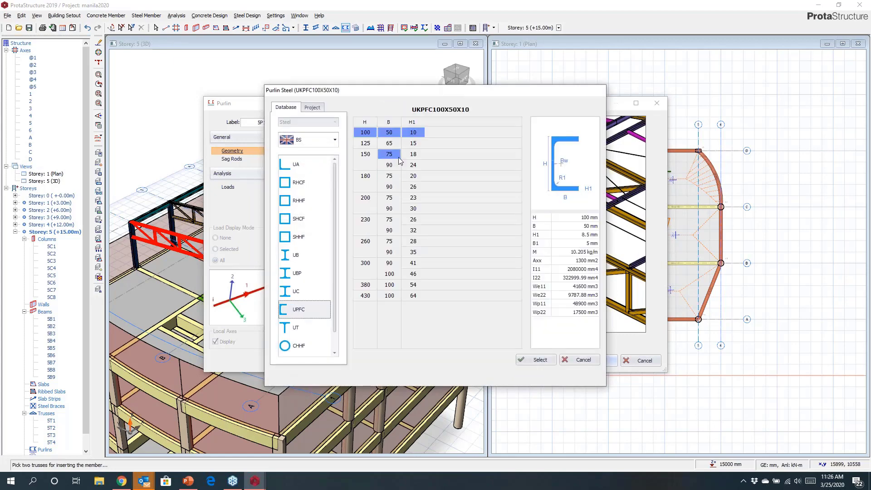
click(390, 154)
click(536, 359)
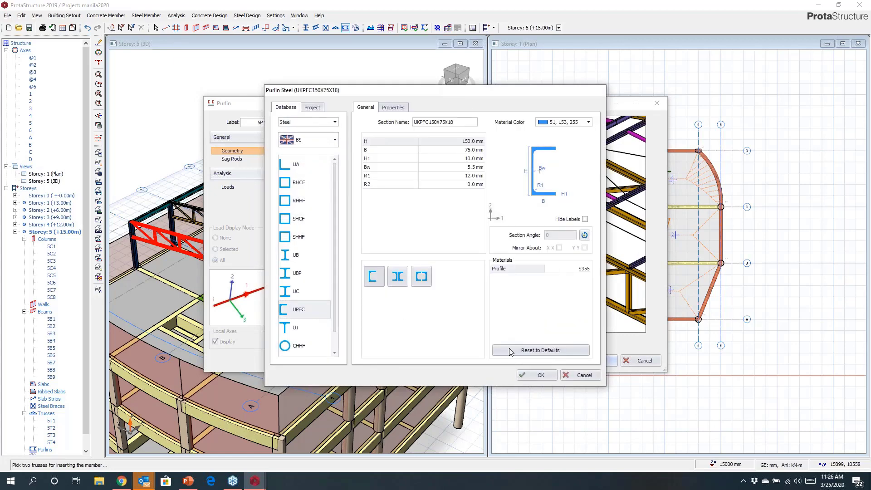
click(539, 375)
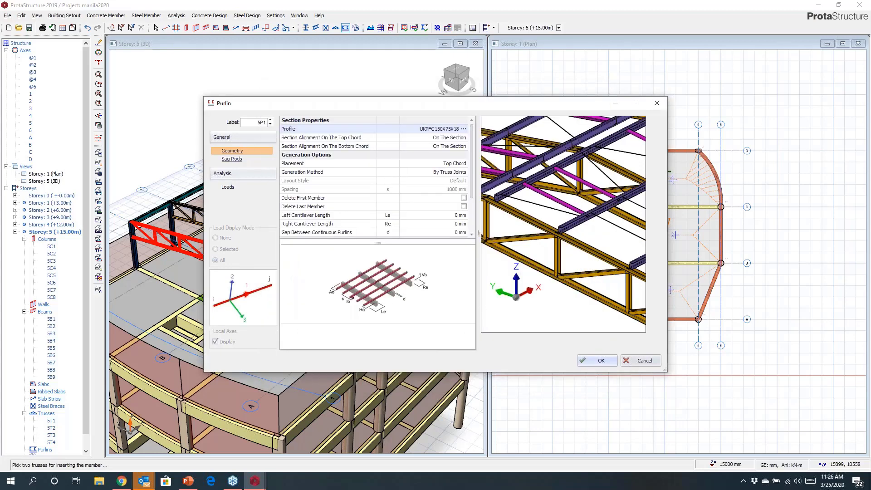
Set the sag rod insertion method to None and accept the purlin definition.
click(235, 162)
click(438, 130)
click(421, 135)
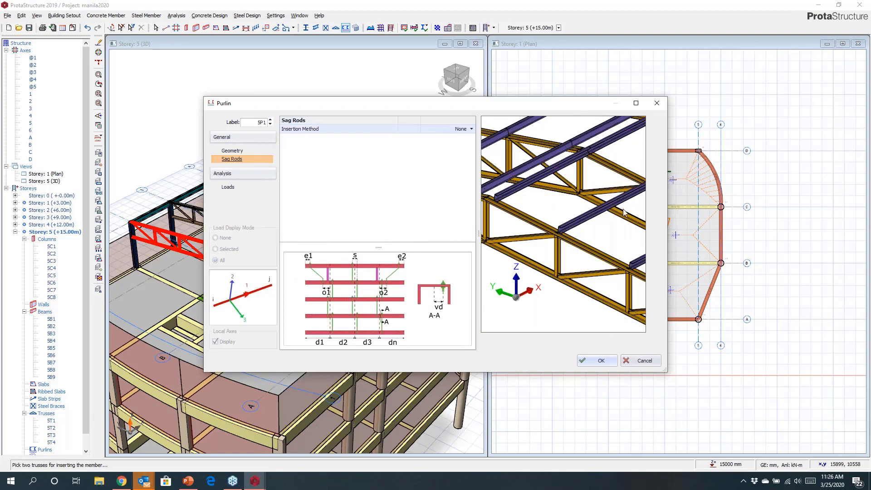
scroll(623, 213, down, 5)
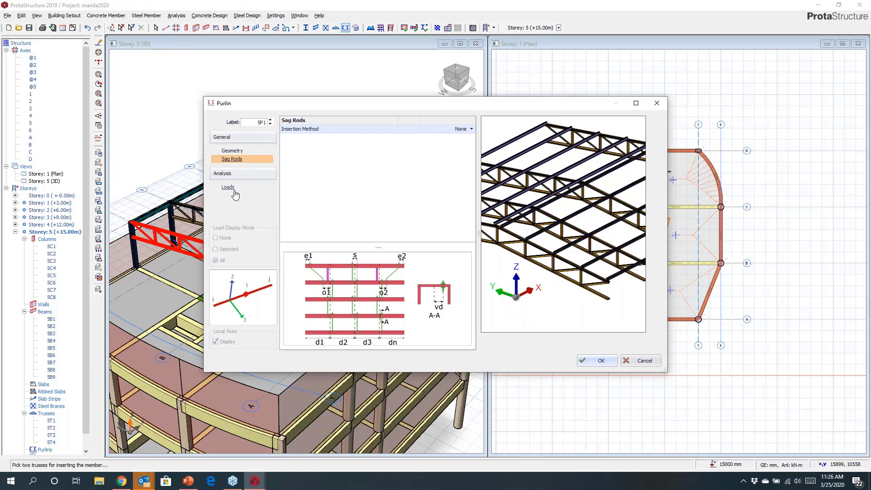
click(594, 363)
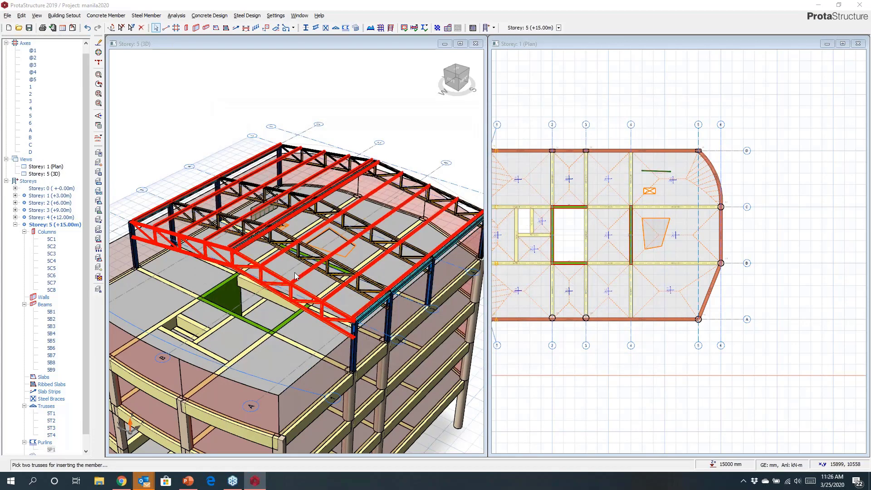
Start a steel brace between the Storey 5 columns on axis A at axes 2 and 3.
scroll(288, 267, down, 2)
middle_drag(288, 268, 267, 259)
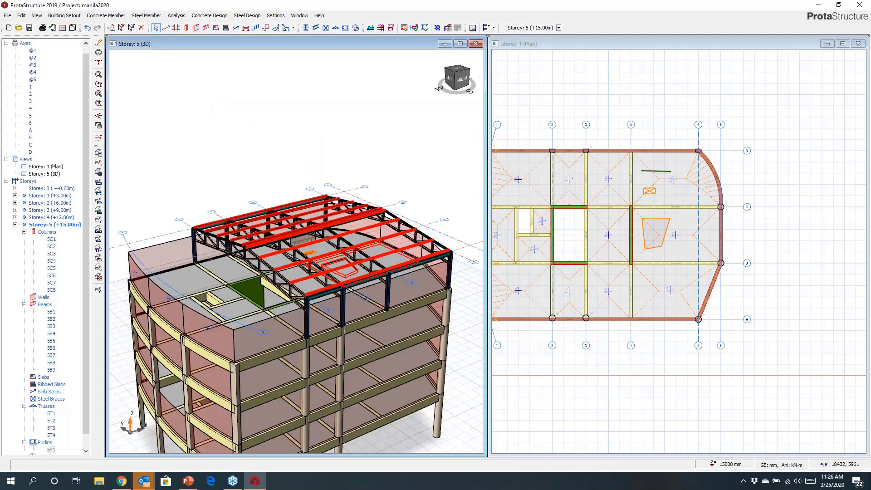
scroll(326, 345, up, 3)
click(325, 28)
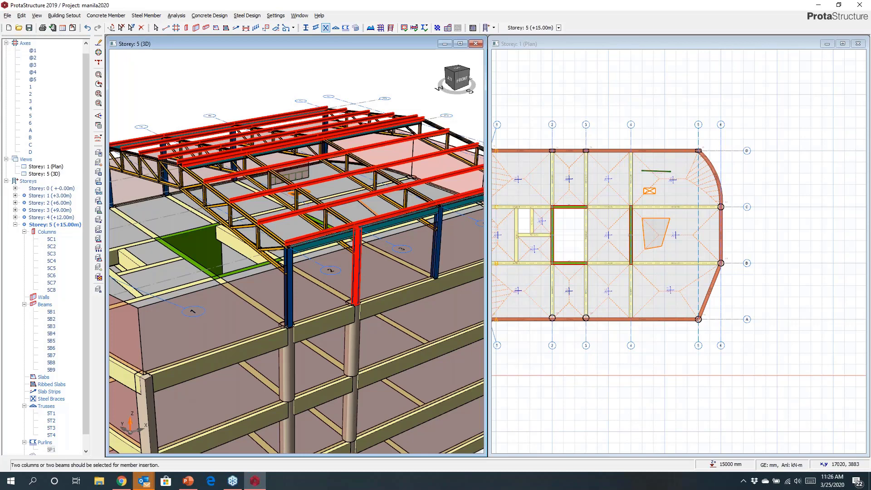
click(357, 267)
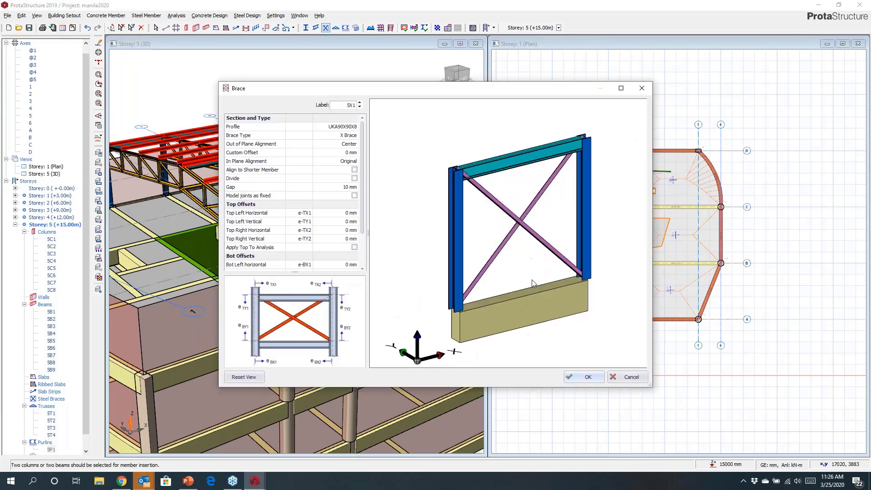
Set the brace profile to the circular hollow section CHHF42.4X5.
click(338, 127)
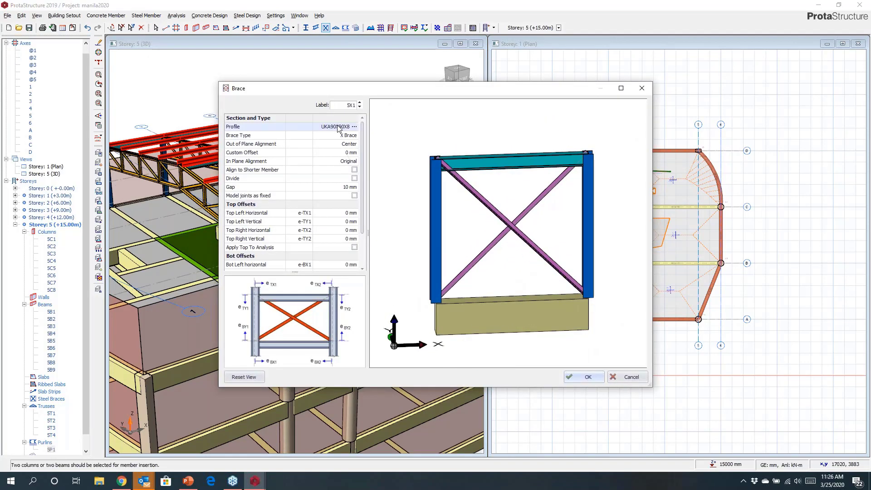
click(338, 127)
click(295, 346)
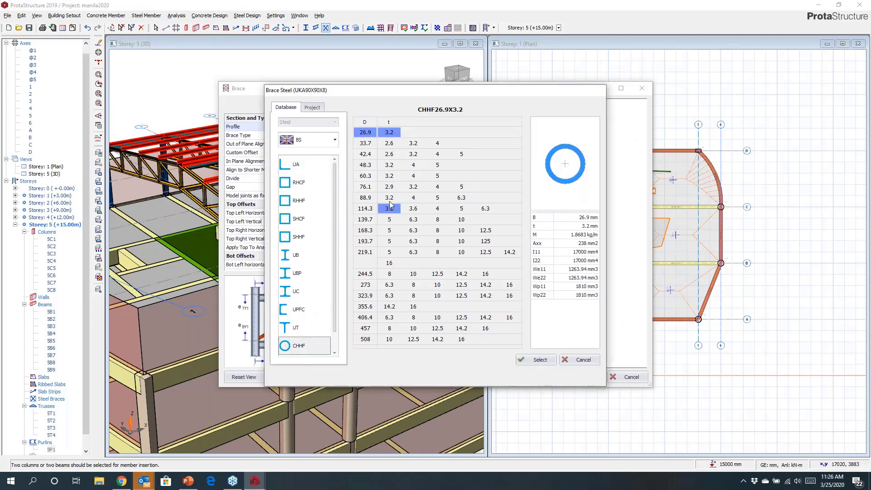
click(461, 154)
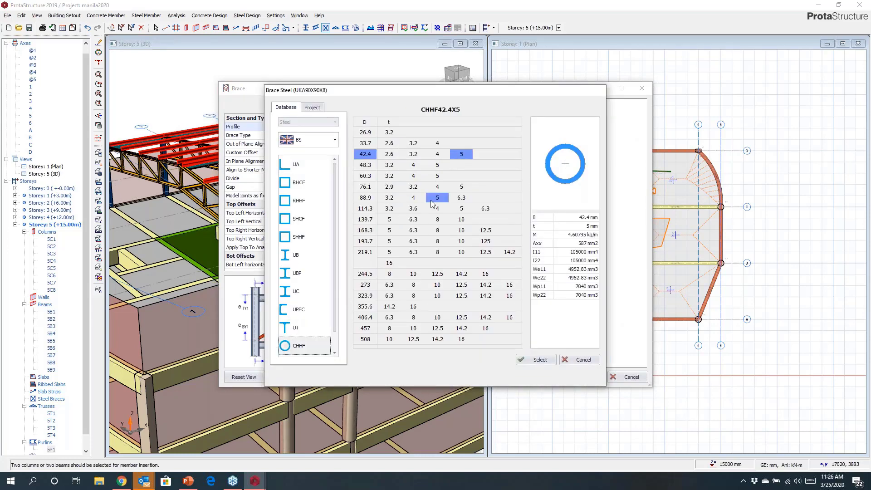
click(534, 361)
click(536, 374)
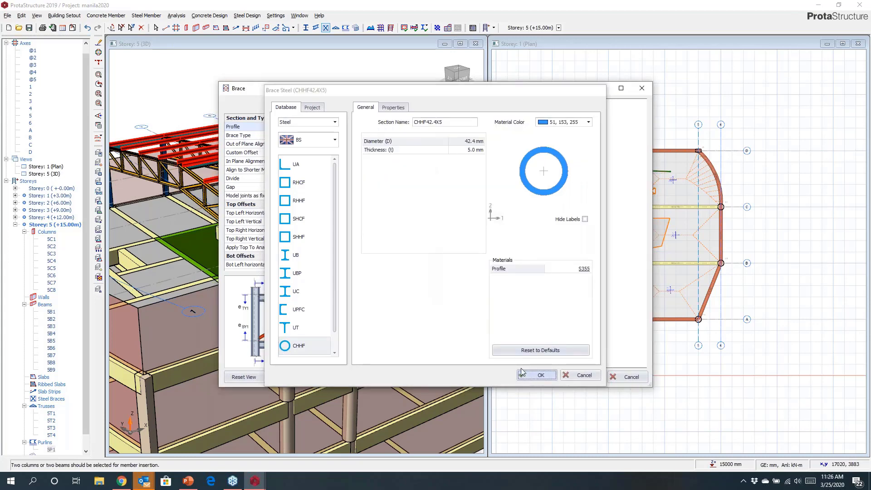
Try the Divide option on the X brace and examine the members' crossing in the 3D preview.
drag(486, 251, 536, 209)
scroll(536, 209, up, 5)
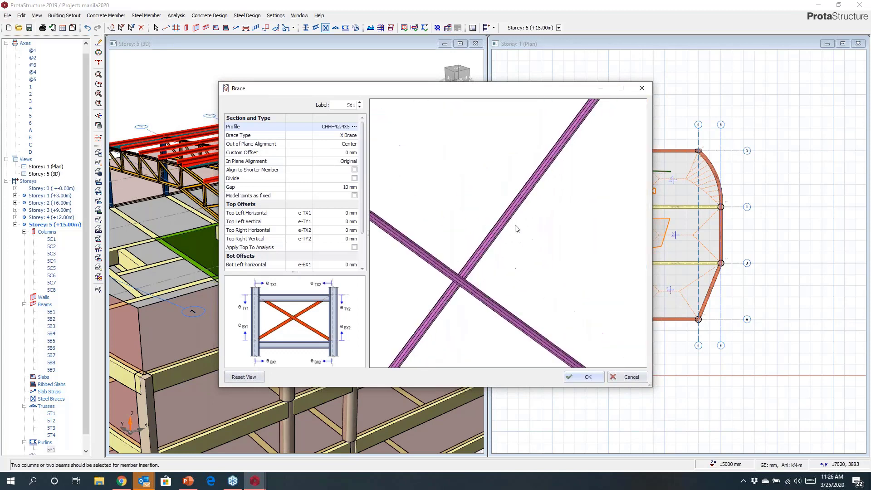
mouse_move(494, 245)
mouse_down()
mouse_move(459, 251)
mouse_move(519, 193)
mouse_move(498, 239)
mouse_up()
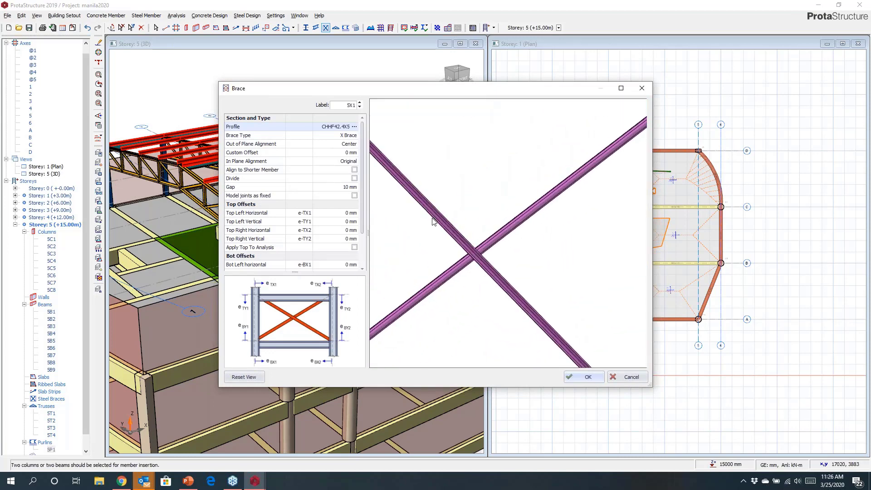
click(354, 178)
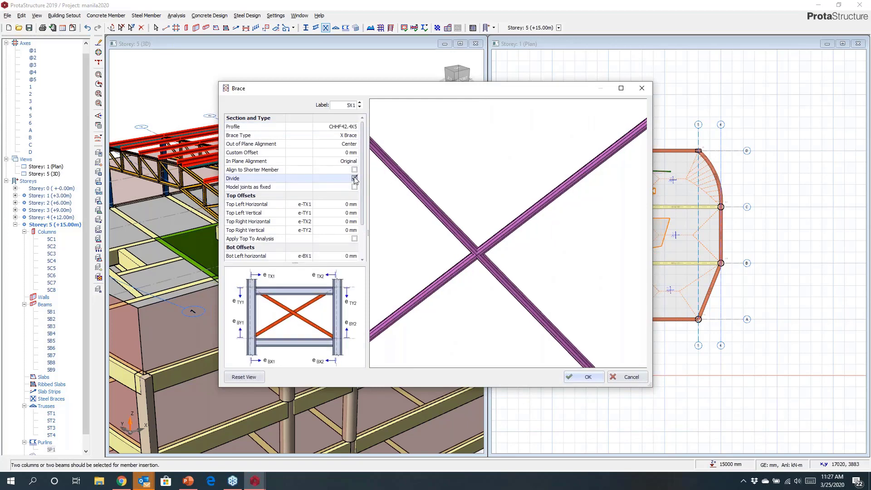
click(354, 178)
scroll(501, 204, down, 5)
drag(539, 209, 472, 191)
scroll(552, 155, up, 4)
scroll(534, 169, down, 4)
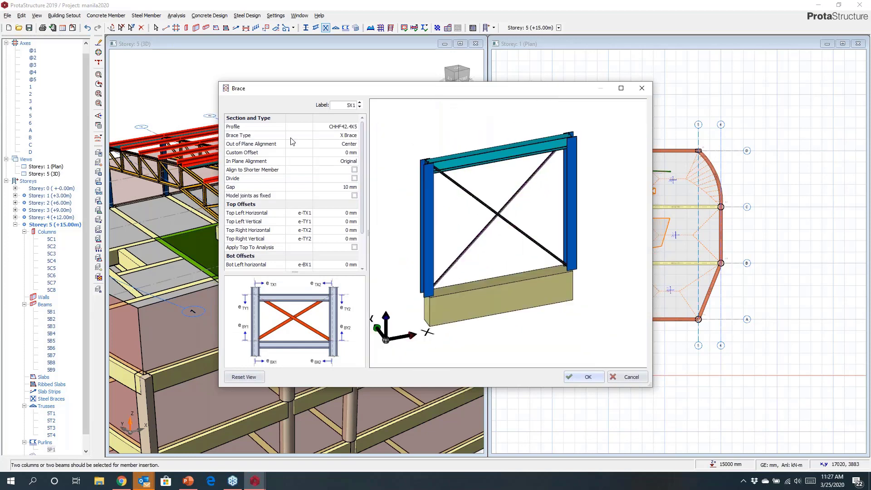
Try the V Brace, K Brace and Diagonal types for the brace, then return it to X Brace.
click(349, 136)
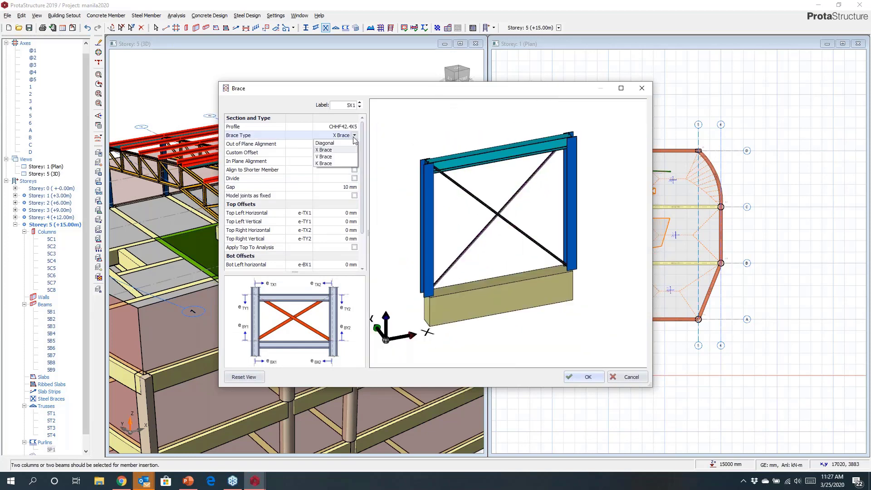
click(338, 155)
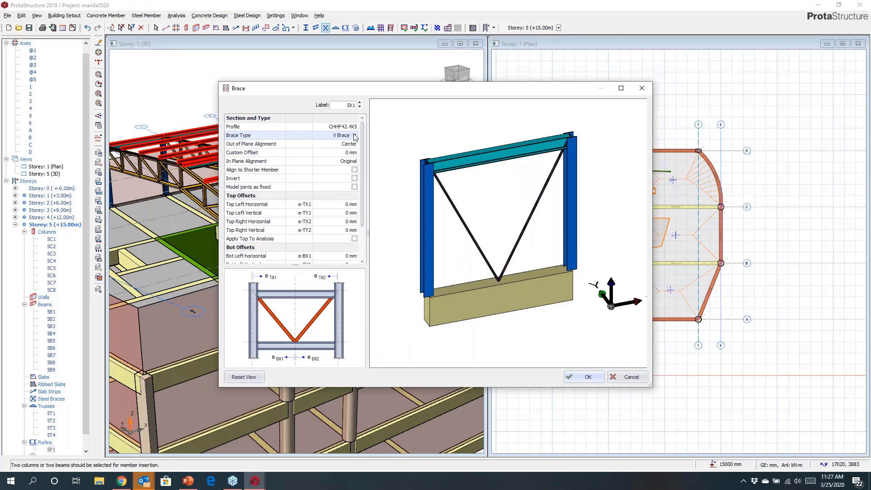
click(354, 136)
click(333, 166)
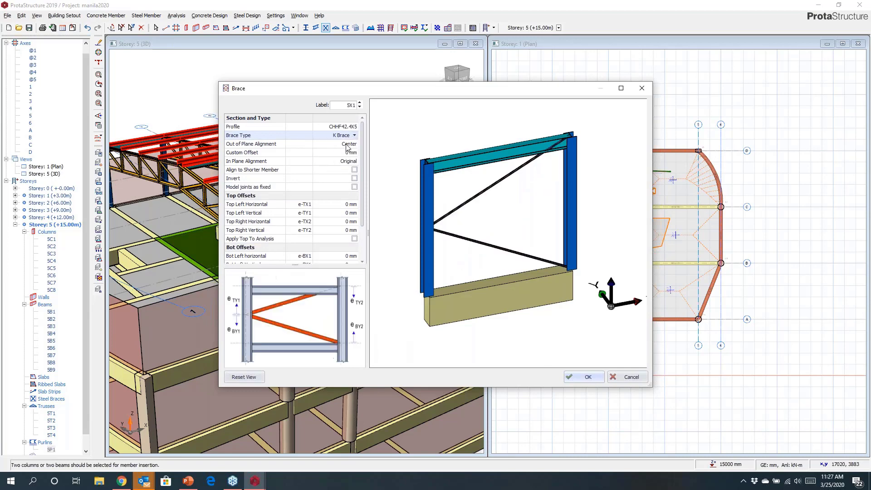
click(354, 135)
click(331, 143)
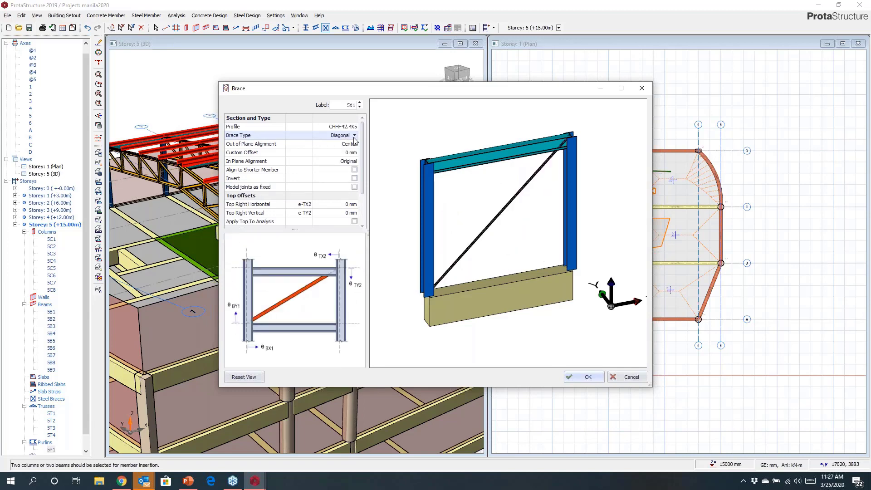
click(354, 135)
click(347, 149)
Try a top left horizontal offset of 500 mm on the brace and toggle applying the top offsets to analysis.
drag(431, 236, 475, 223)
click(347, 214)
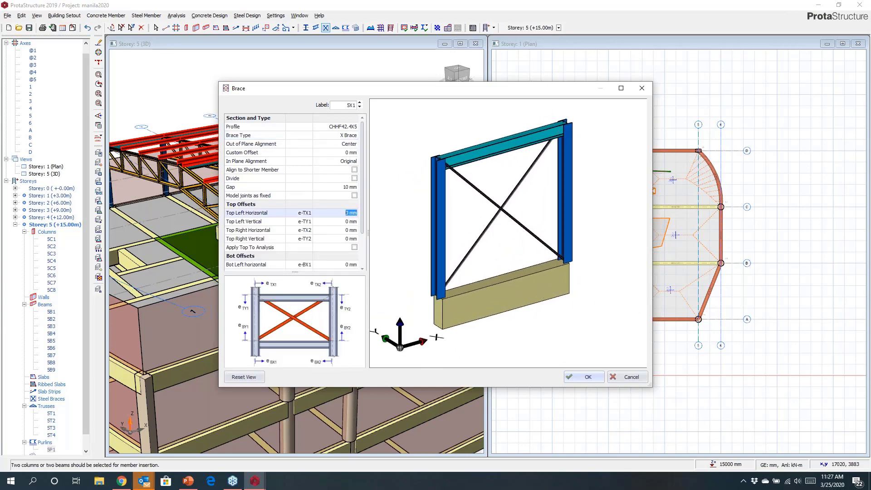
text(5)
key(Return)
scroll(469, 177, up, 5)
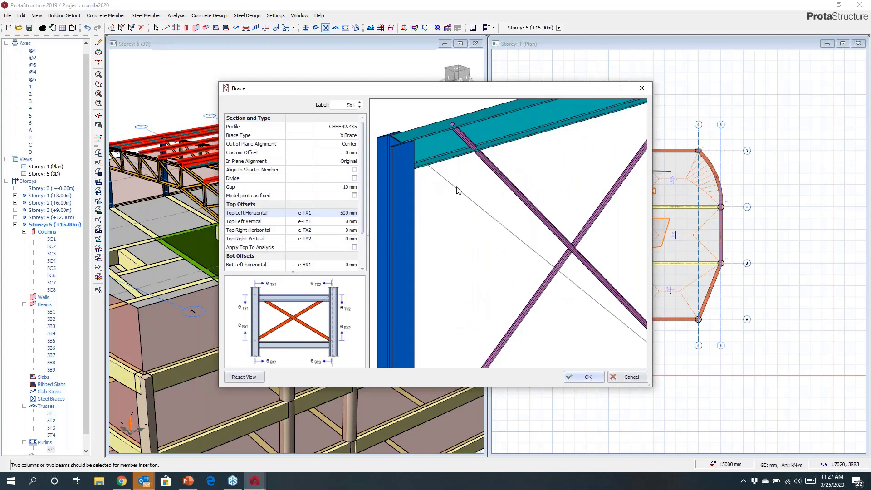
click(354, 247)
click(355, 248)
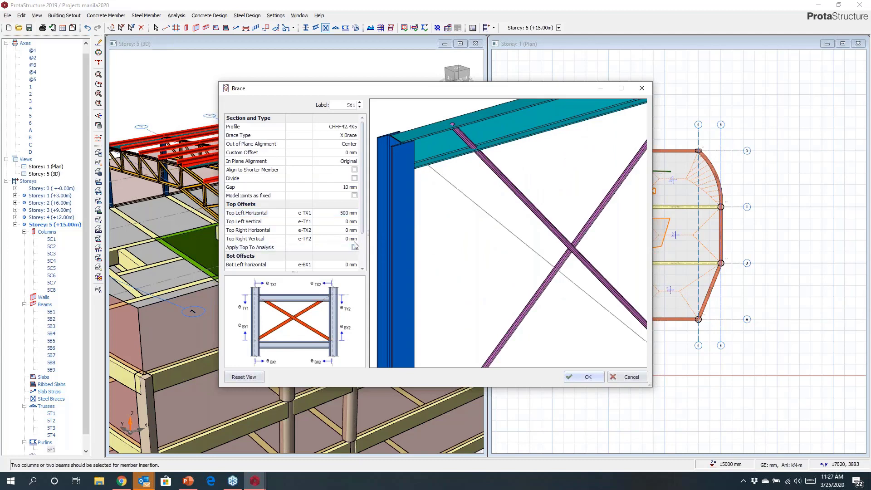
Reset the brace's top left horizontal offset to 0 mm and accept the X brace.
click(348, 213)
text(0)
key(Return)
click(588, 379)
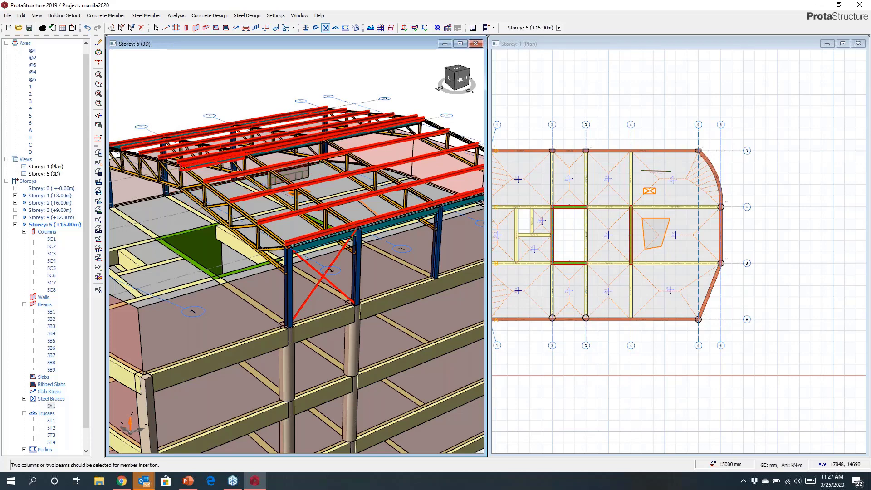
Insert CHHF42.4X5 X braces between the eave and ridge beams on both roof slopes, in the bay between axes 2 and 3.
click(584, 374)
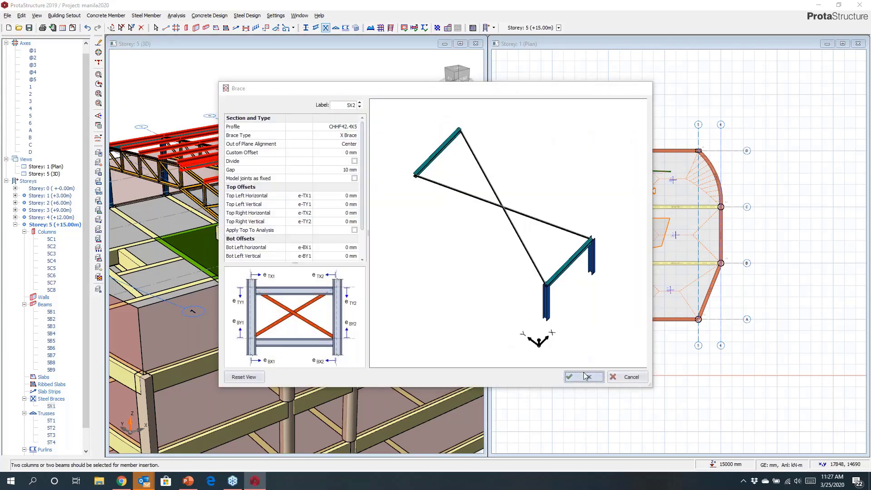
middle_drag(257, 200, 411, 295)
scroll(296, 251, up, 5)
click(169, 193)
click(587, 378)
Insert a matching X brace between the Storey 5 columns on axis D at axes 2 and 3.
scroll(297, 251, down, 5)
middle_drag(245, 273, 334, 256)
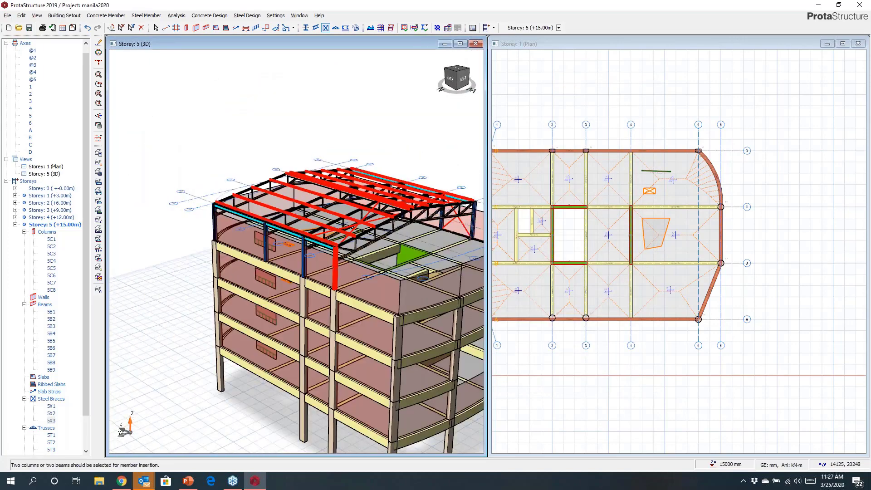
scroll(281, 245, up, 4)
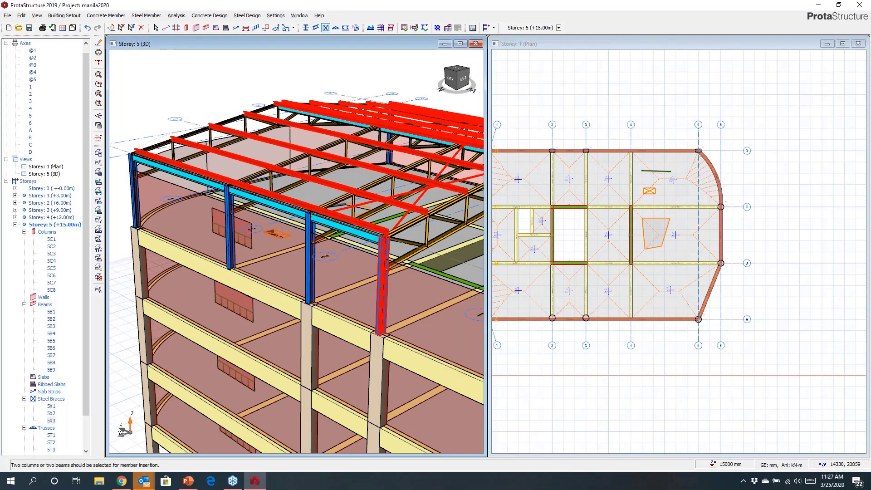
click(382, 277)
click(588, 377)
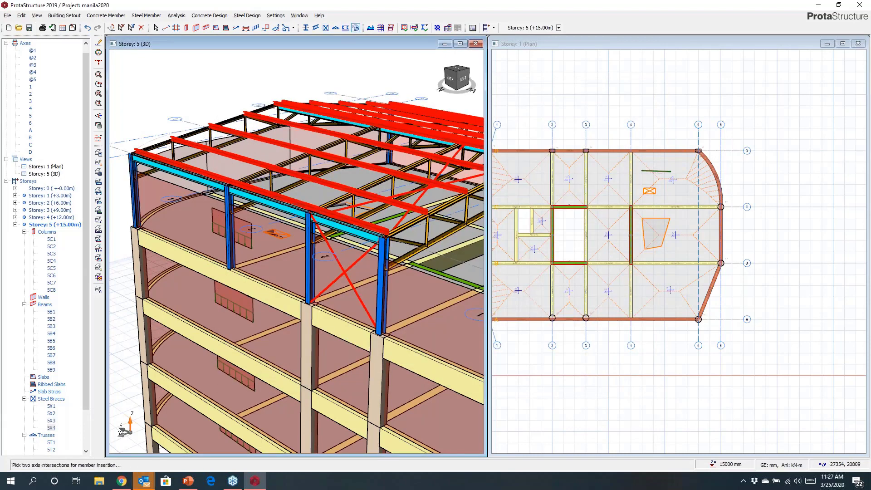
Start girts along the axis D steel columns between axes 5 and 2 with a spacing of 650 mm.
click(383, 257)
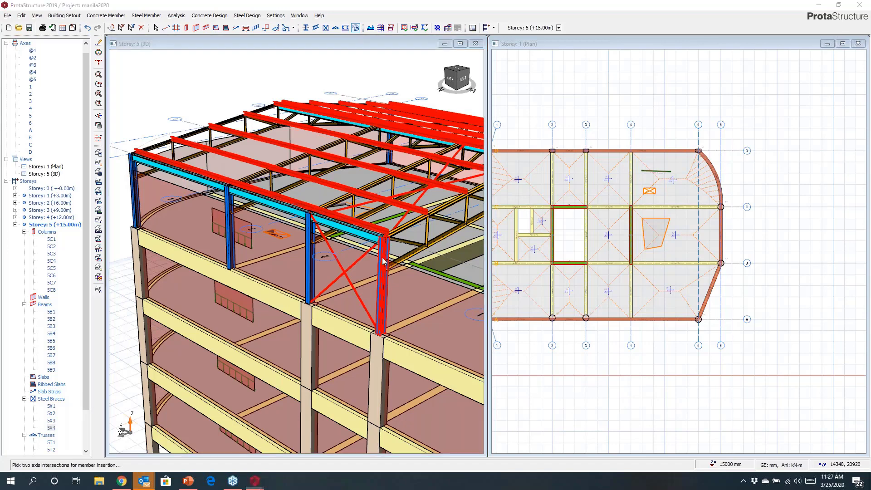
click(455, 155)
text(6)
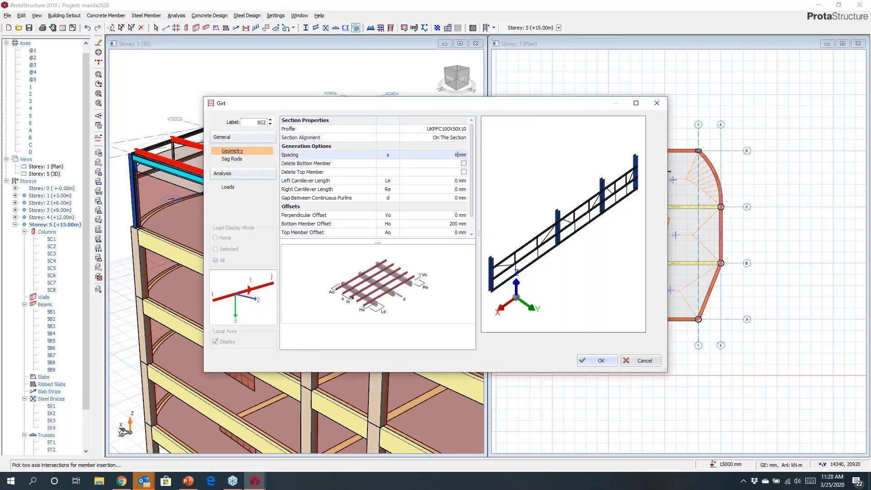
text(50)
click(429, 264)
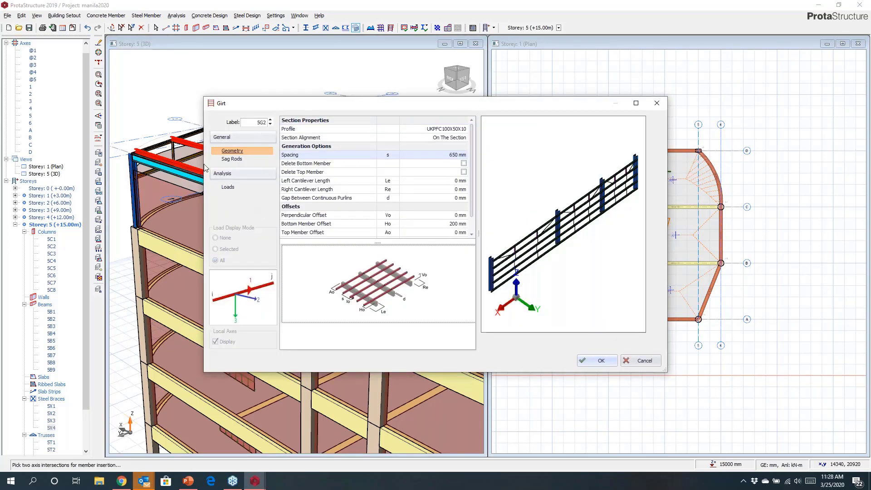
Turn off the sag rods for the axis D girts and accept the girt definition.
click(231, 159)
click(454, 128)
click(436, 136)
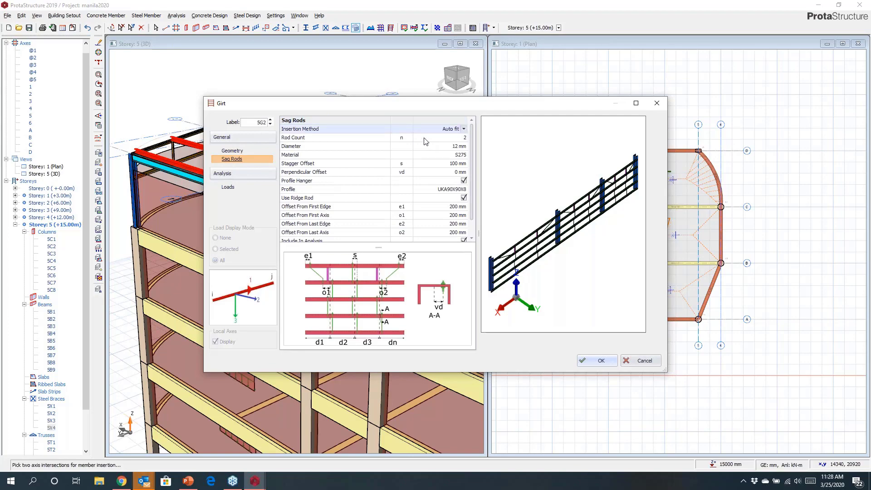
click(590, 361)
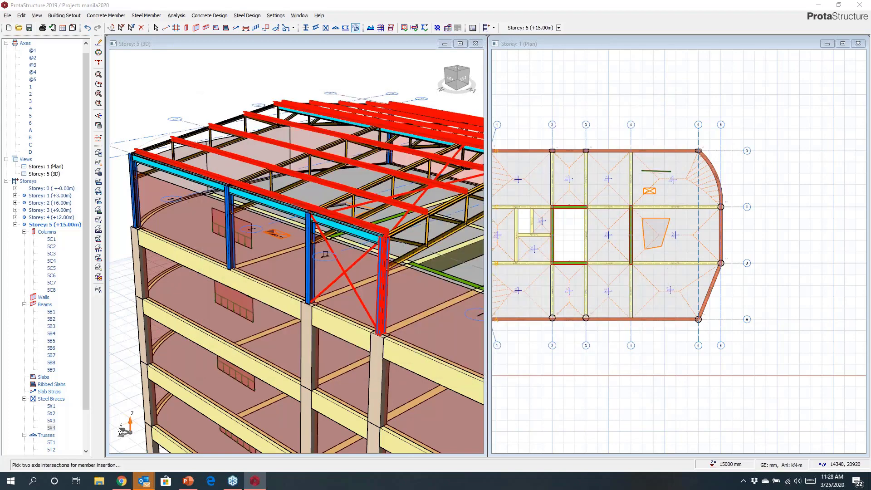
Insert girts at 650 mm spacing along the axis A steel columns on the opposite side of Storey 5.
middle_drag(325, 254, 266, 211)
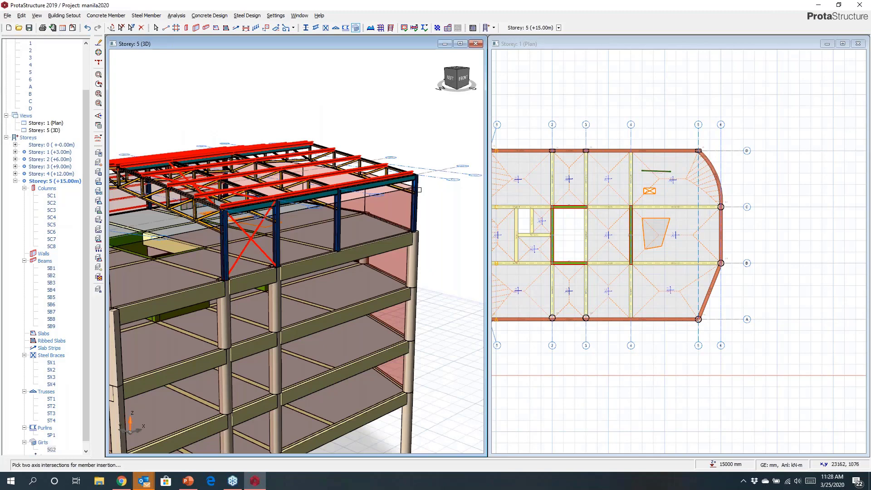
click(414, 202)
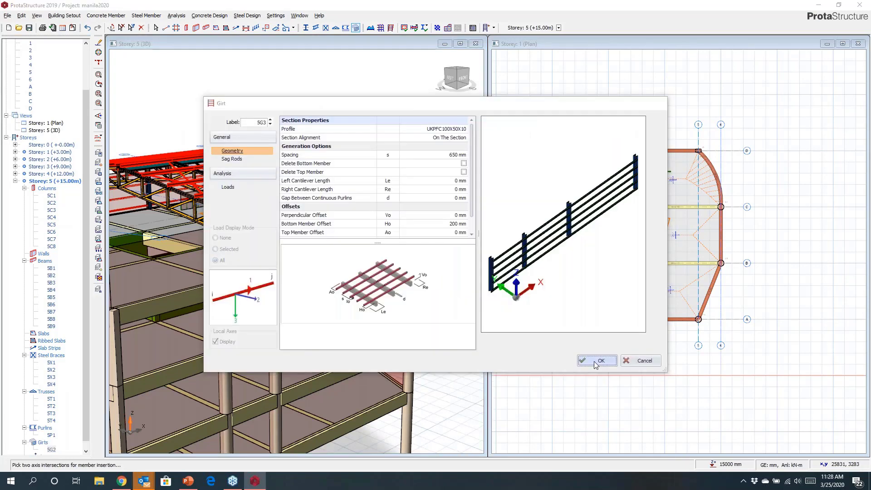
click(594, 362)
scroll(321, 153, up, 4)
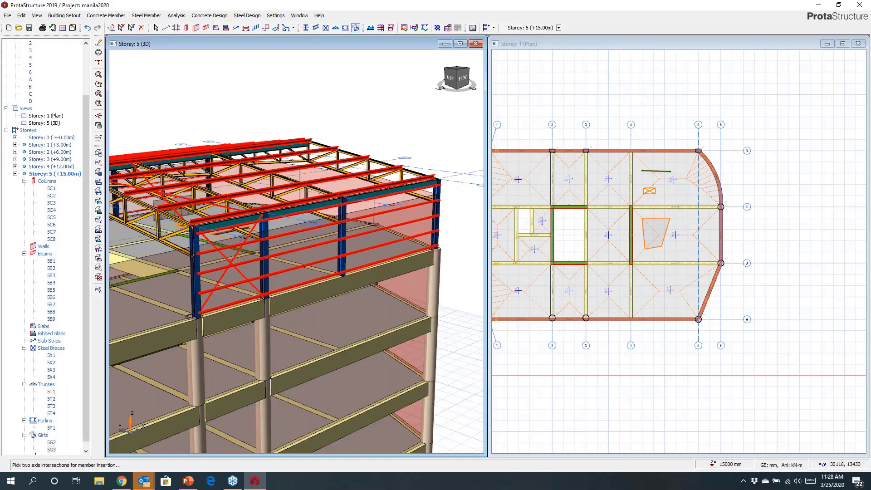
key(Escape)
Examine the inserted girts, X braces, purlins and their connections to the steel columns in the 3D view.
middle_drag(276, 213, 394, 195)
scroll(394, 195, up, 3)
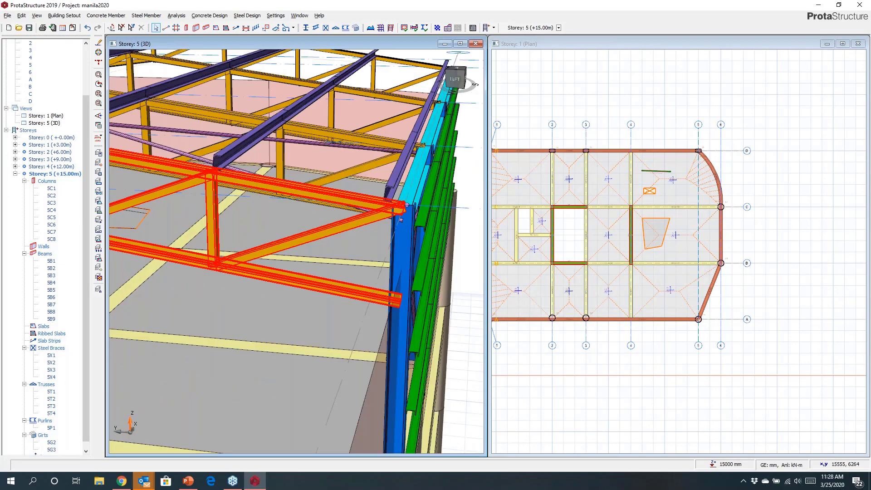
scroll(284, 202, up, 2)
middle_drag(274, 208, 281, 191)
middle_drag(281, 235, 267, 185)
middle_drag(297, 251, 218, 213)
scroll(159, 197, up, 1)
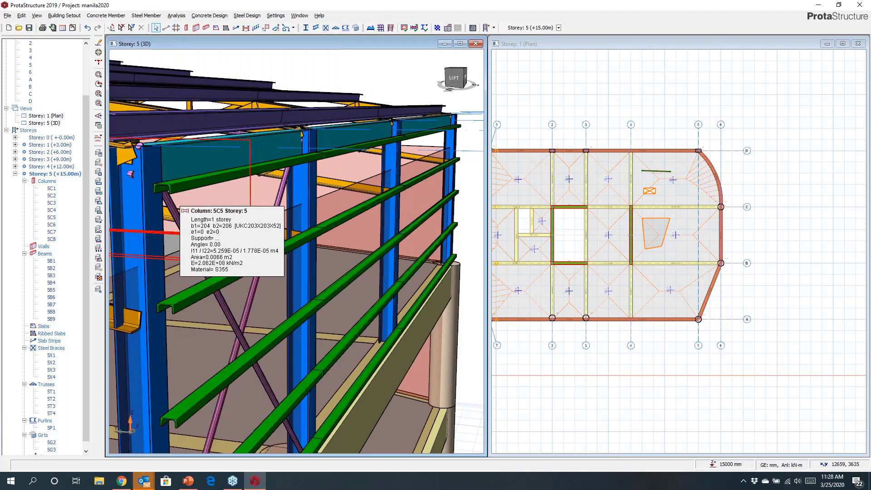
middle_drag(291, 184, 334, 200)
scroll(275, 206, down, 4)
scroll(285, 202, down, 2)
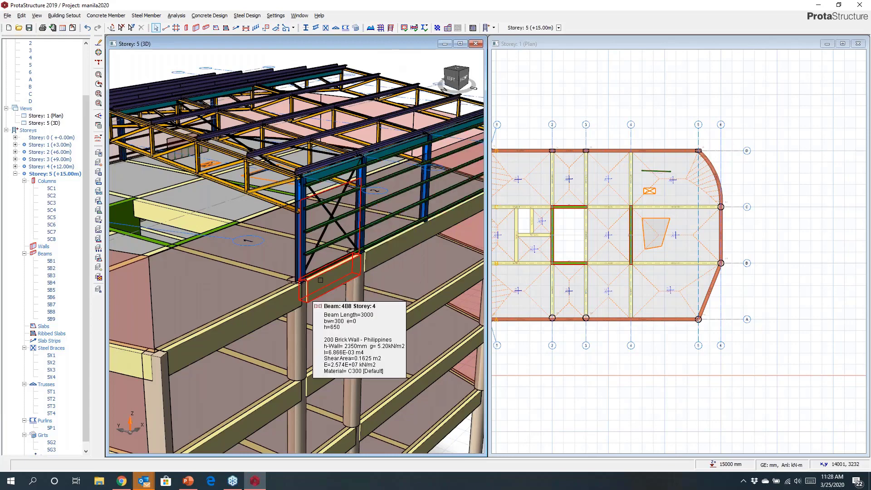
middle_drag(299, 218, 308, 176)
middle_drag(296, 201, 317, 227)
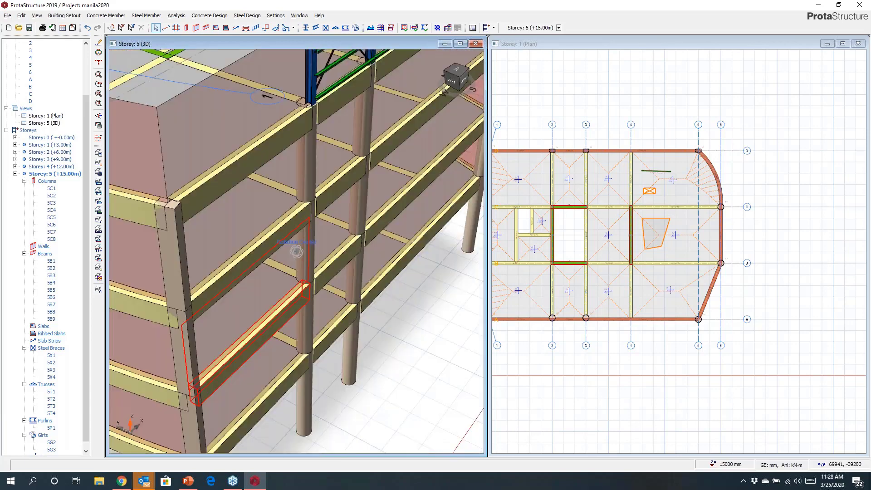
scroll(319, 257, down, 3)
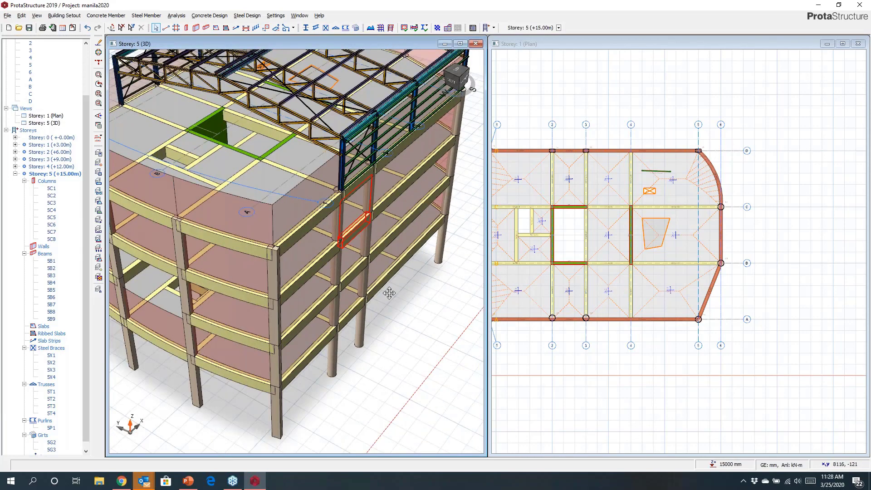
scroll(390, 293, down, 3)
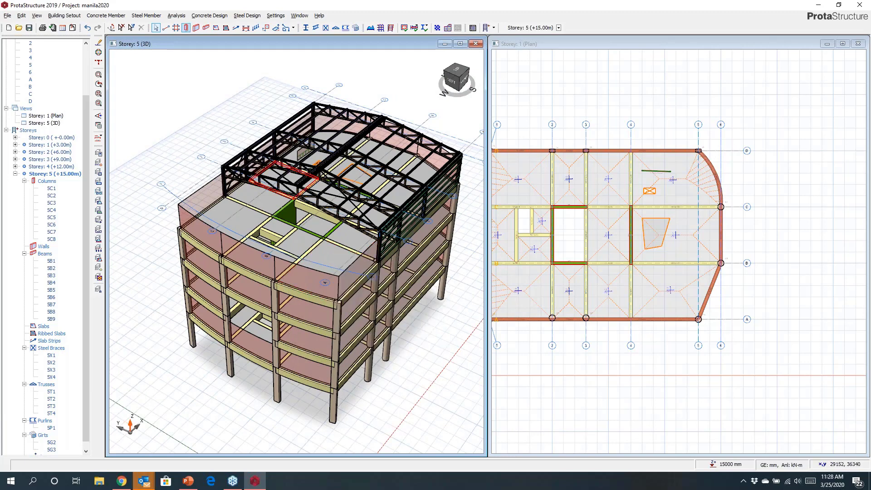
mouse_move(296, 251)
middle_down()
mouse_move(281, 187)
mouse_move(267, 201)
middle_up()
click(176, 16)
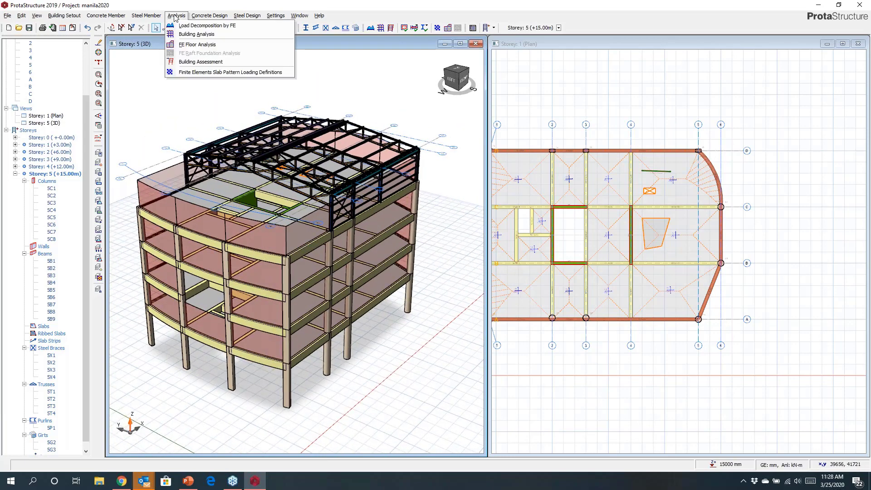
click(197, 34)
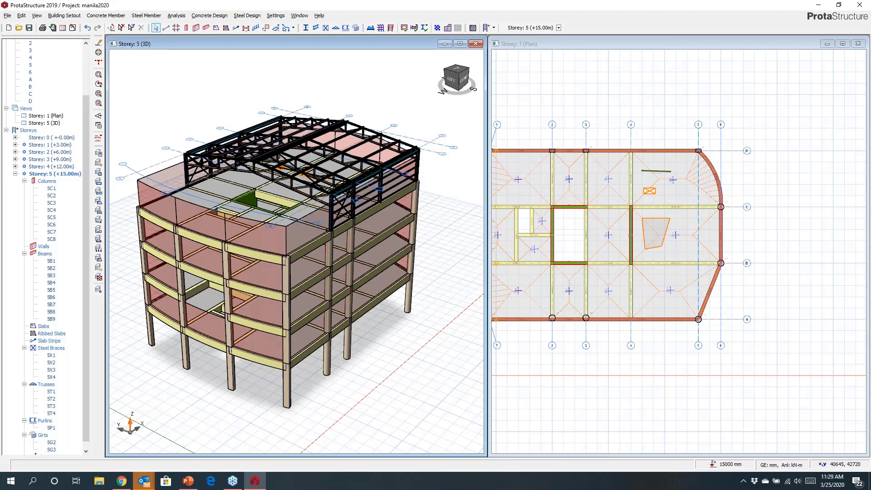
key(Escape)
Edit the storey definitions and set the effective top storey number to 4.
right_click(28, 130)
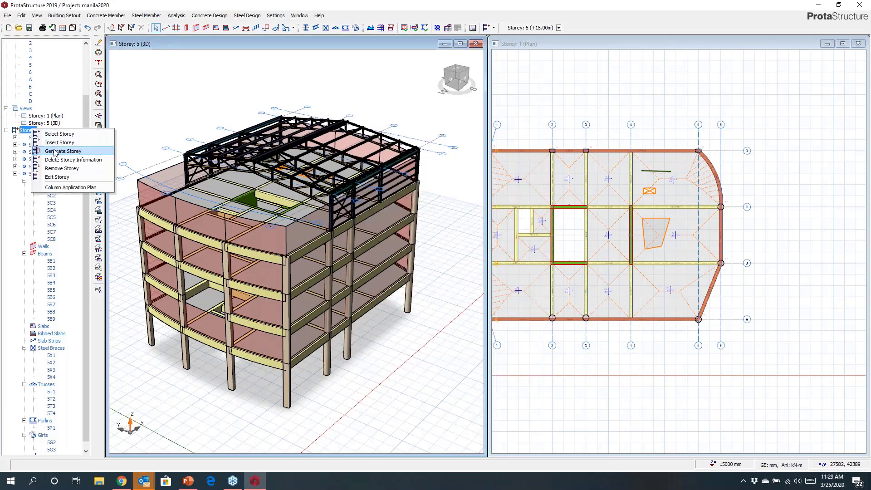
click(57, 177)
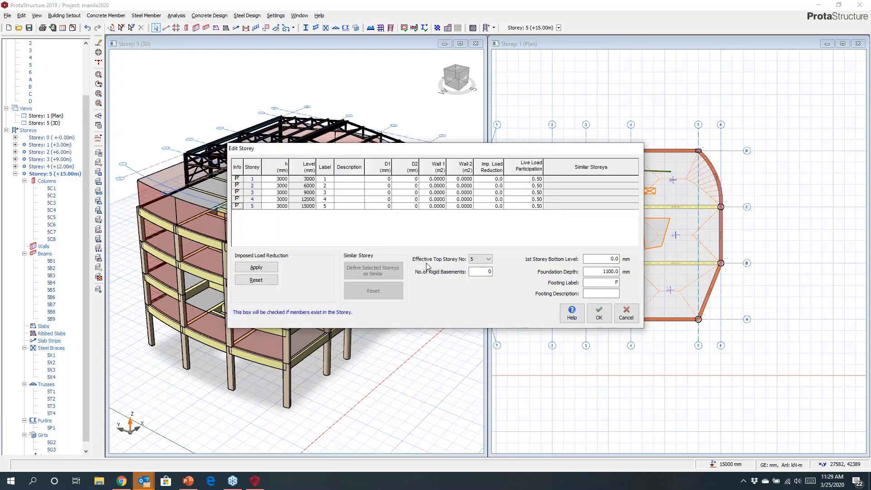
drag(460, 154, 523, 229)
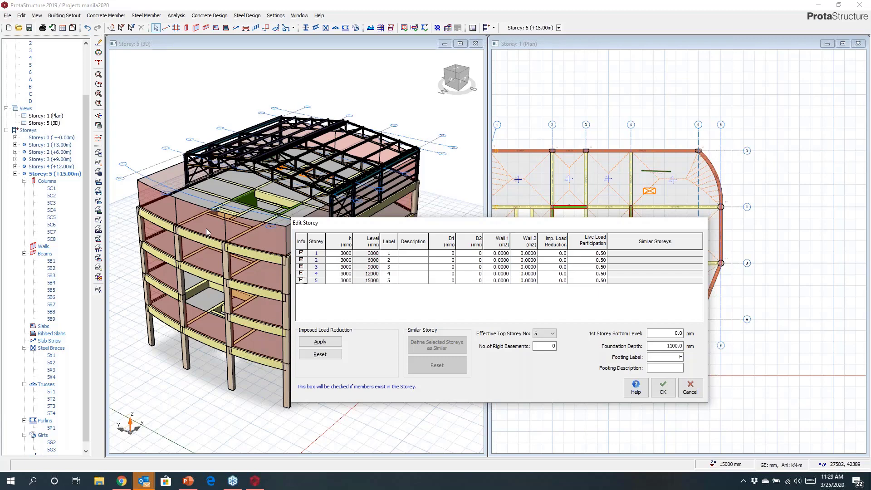
click(553, 334)
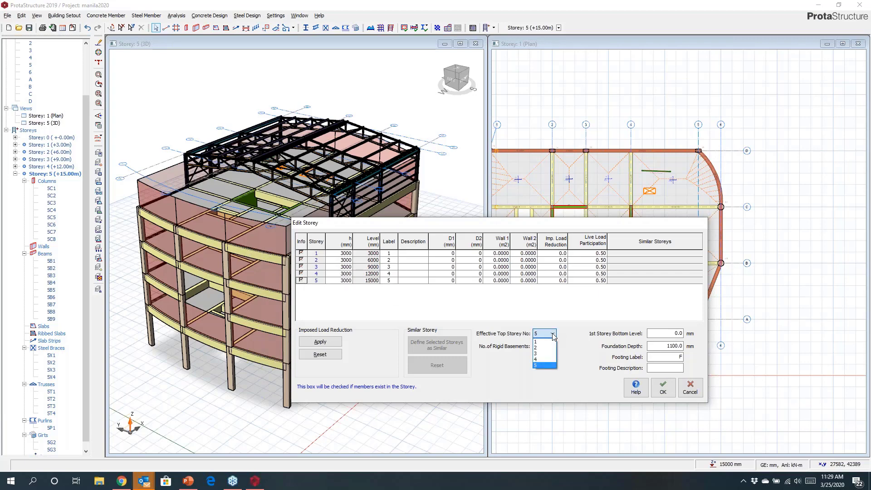
click(543, 360)
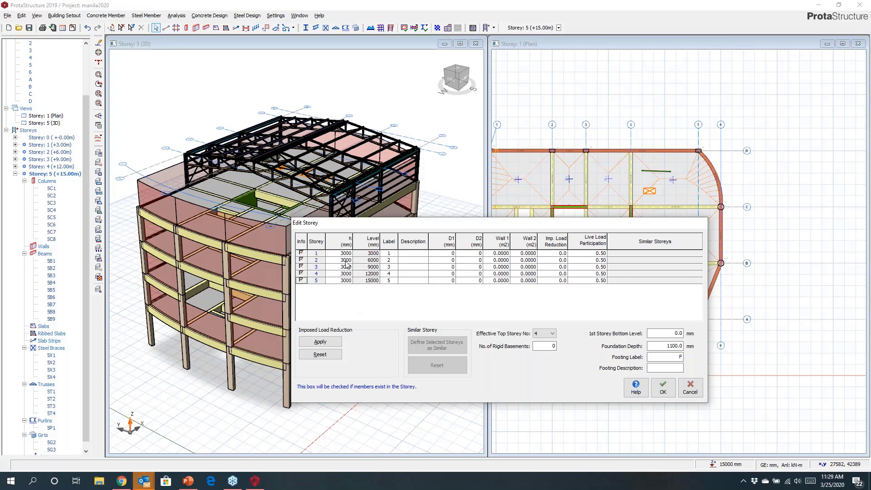
Label storey 1 as G with the description Ground, and storey 5 as R with the description Roof.
click(389, 253)
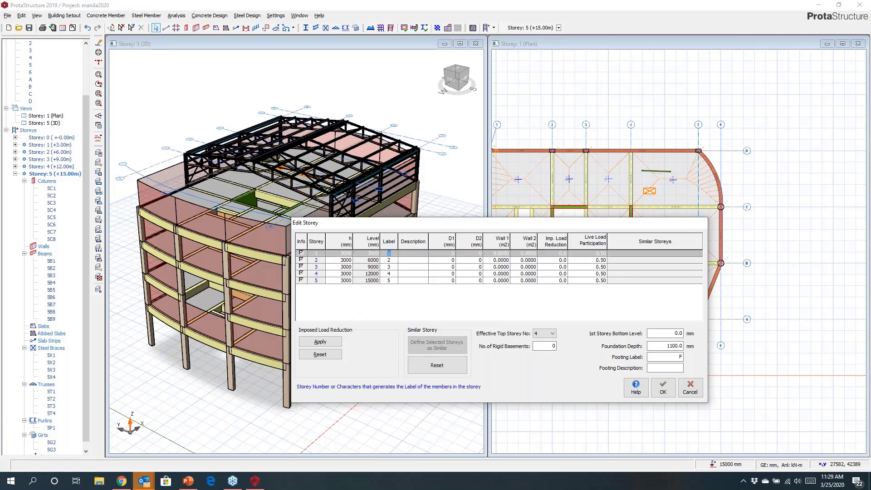
text(G)
click(407, 252)
text(G)
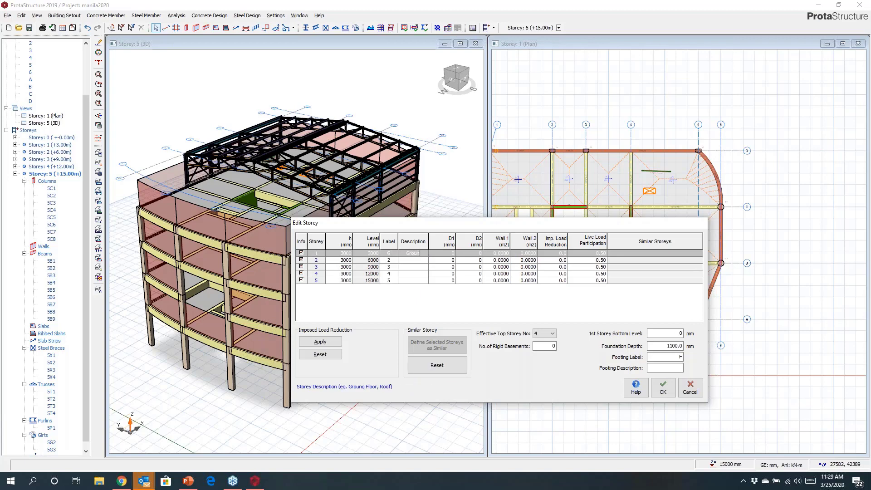
click(389, 281)
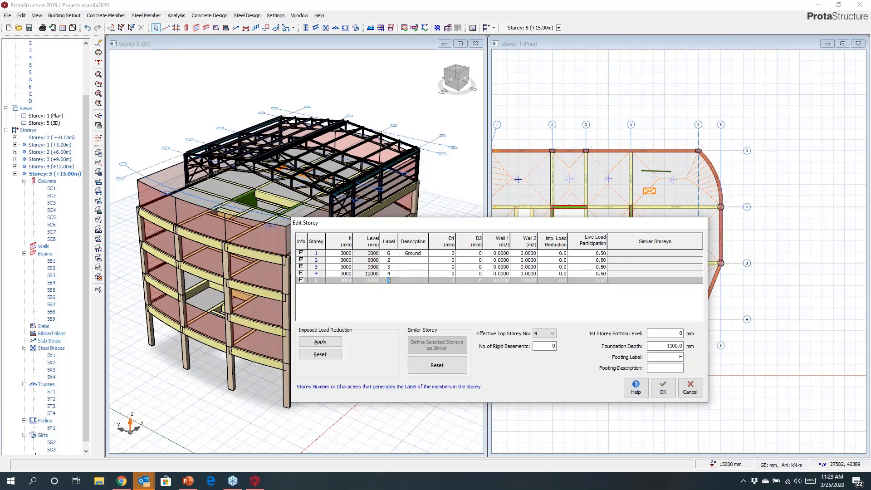
text(R)
click(412, 280)
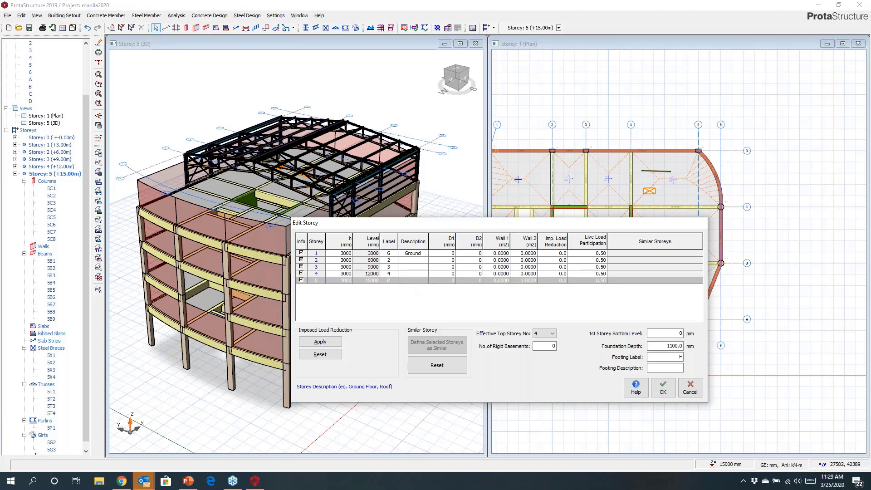
text(Roof)
Set the live load participation of storey 2 to 0.30 and accept the storey edits.
click(597, 260)
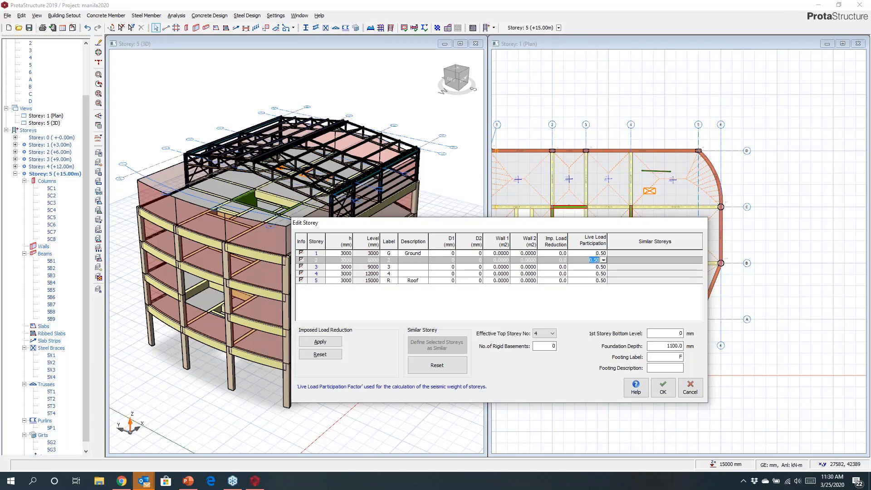
key(BackSpace)
click(590, 267)
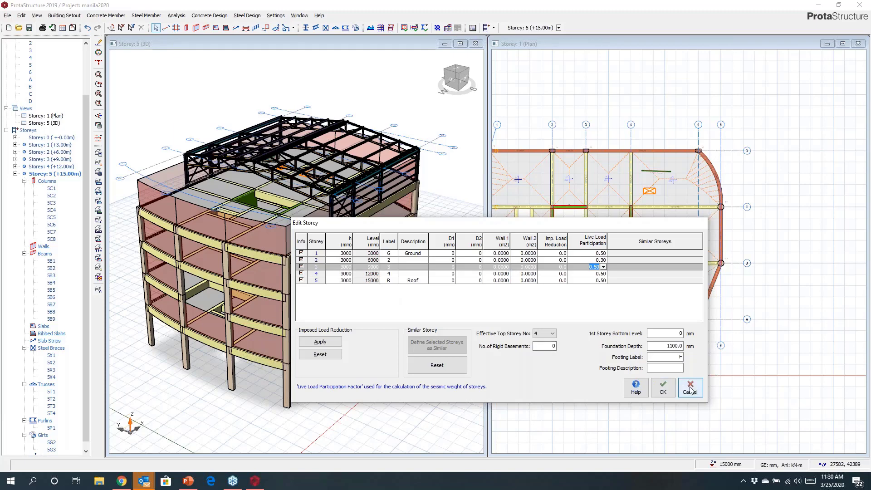
click(663, 388)
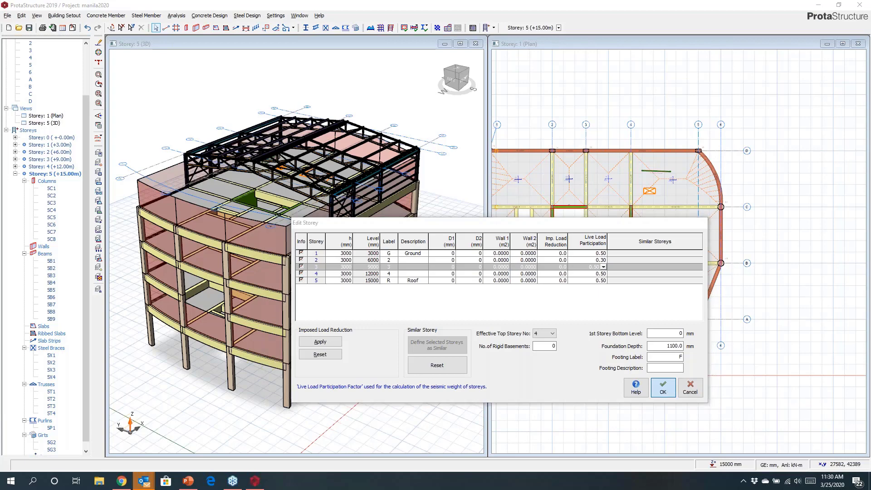
click(469, 271)
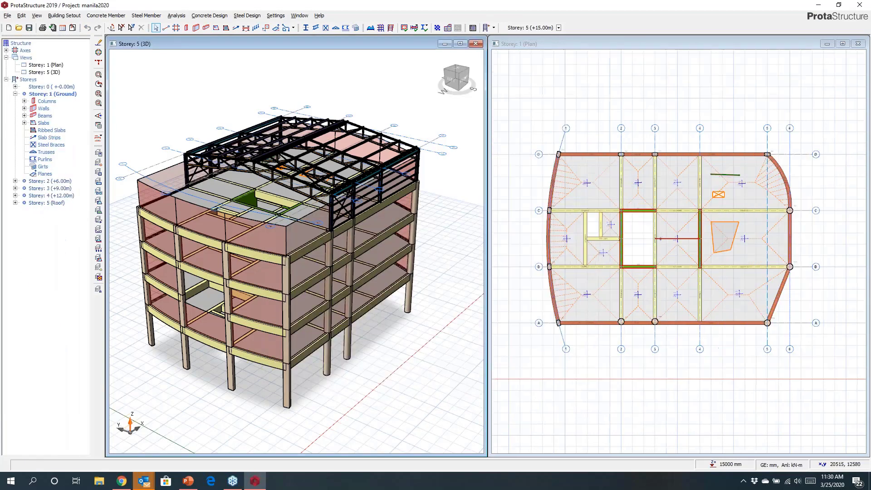
Review the available wall model options for the Storey 1 wall on axis 4 between axes B and C, leaving its properties unchanged.
scroll(649, 205, up, 3)
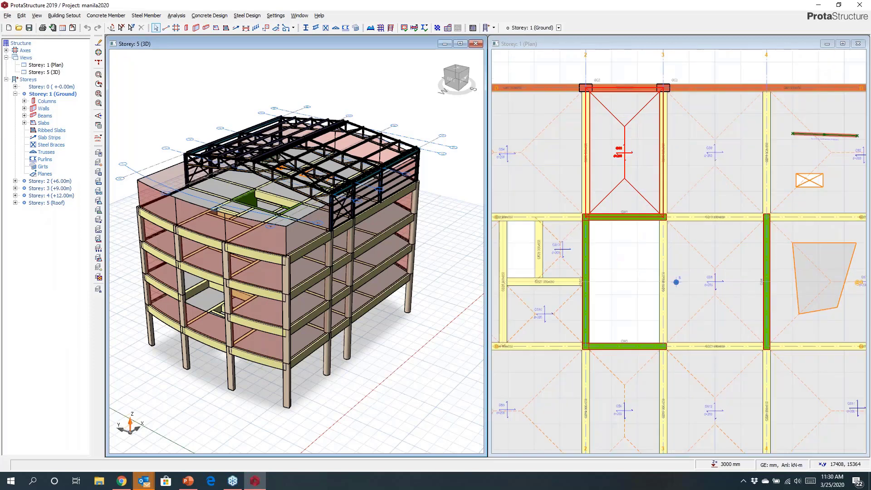
middle_drag(727, 306, 635, 258)
mouse_move(674, 207)
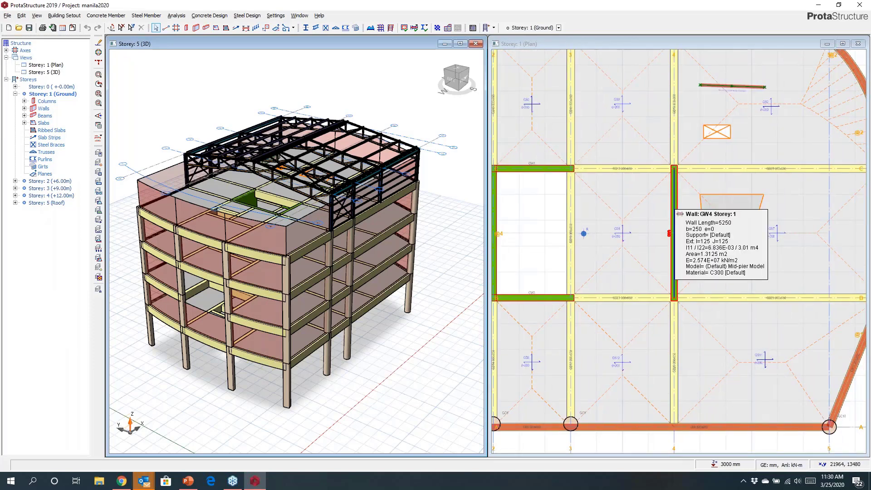
click(670, 233)
scroll(673, 208, up, 1)
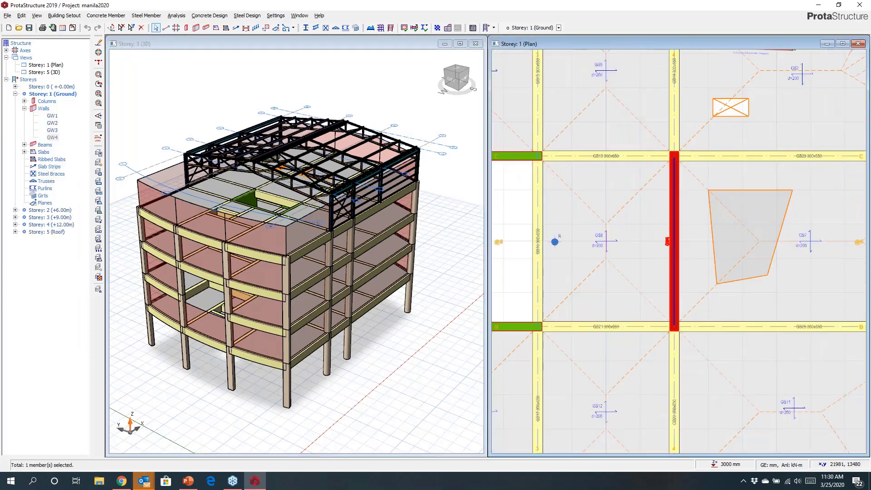
right_click(672, 207)
key(Escape)
mouse_move(698, 218)
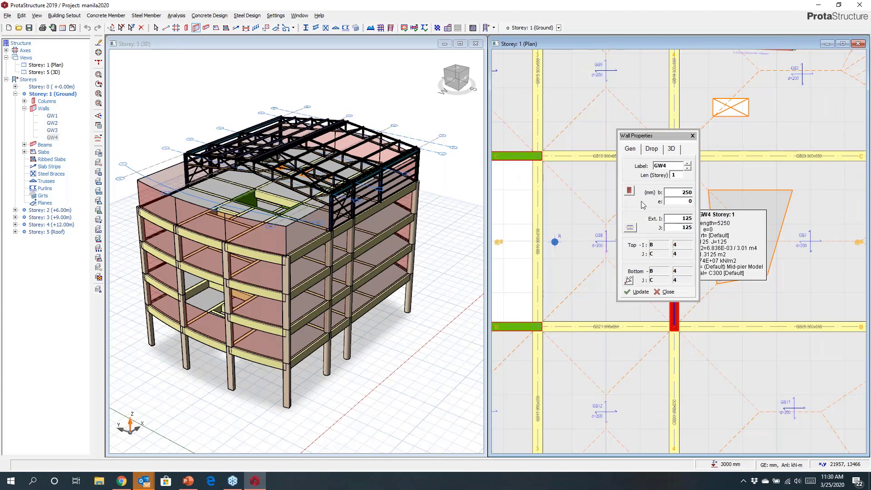
click(672, 151)
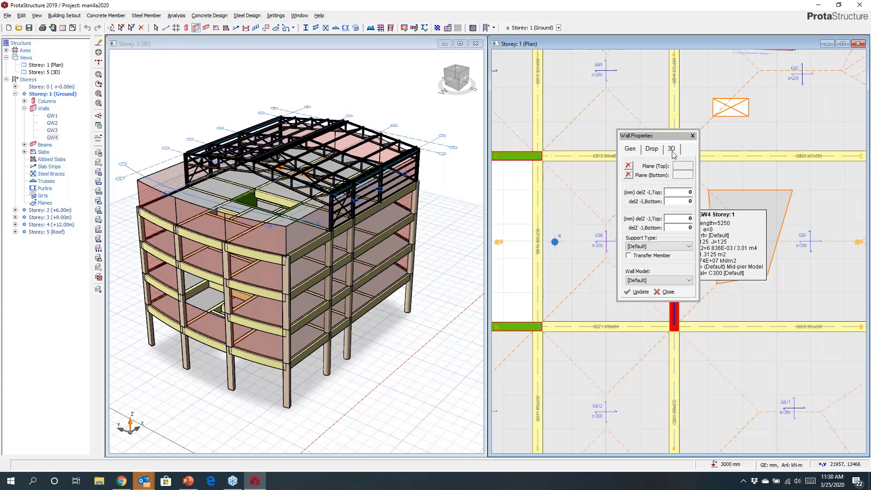
click(688, 280)
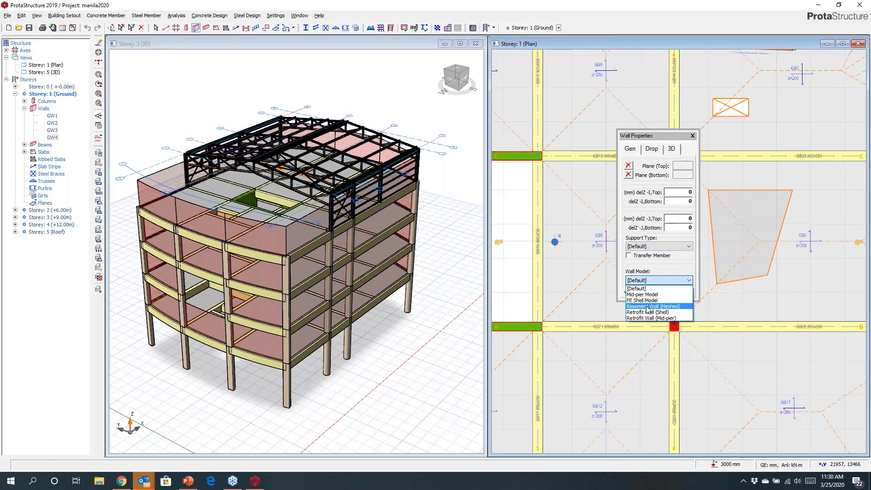
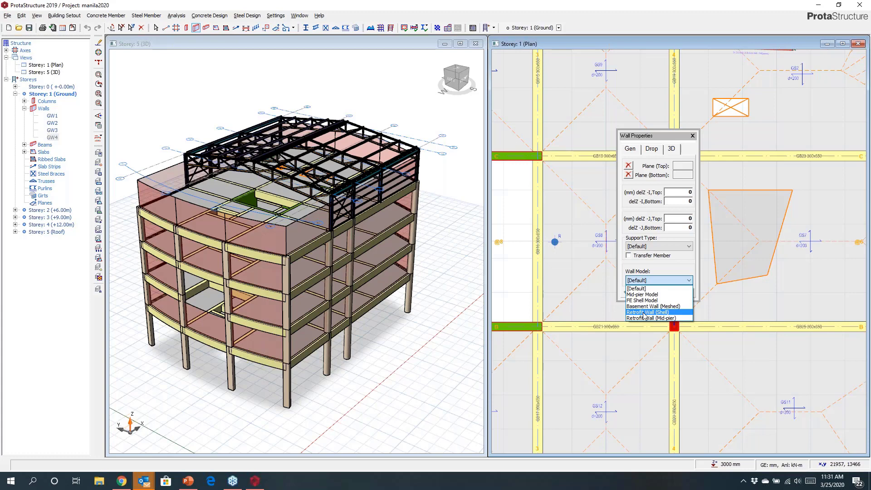
key(Escape)
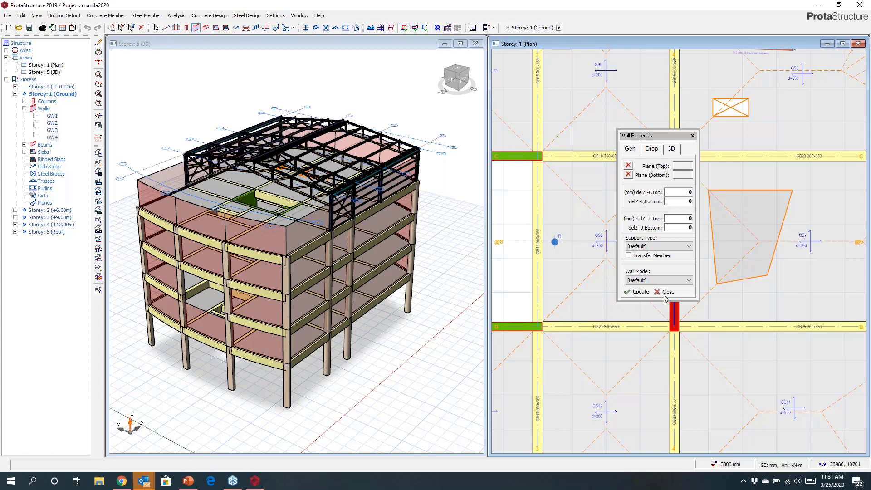
click(658, 293)
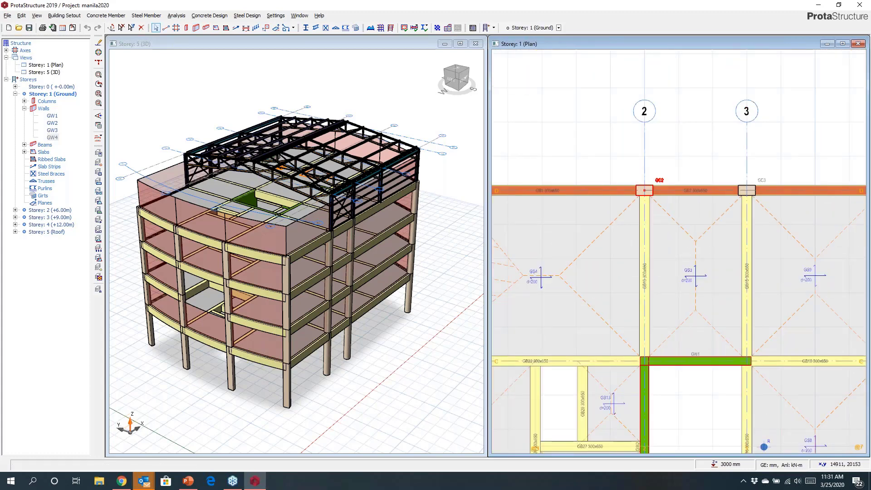
Review the base isolator parameters and isolator types for the Storey 1 column at axes 2 and D without inserting one.
right_click(644, 189)
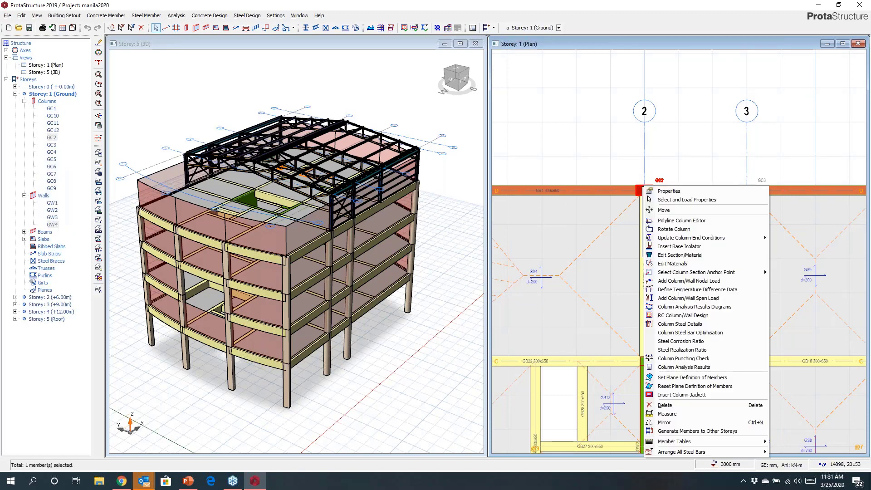
click(670, 246)
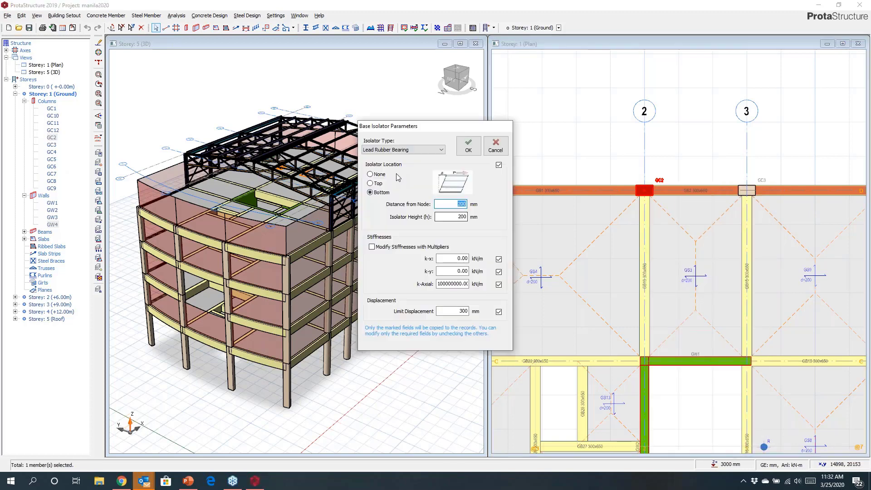
click(398, 152)
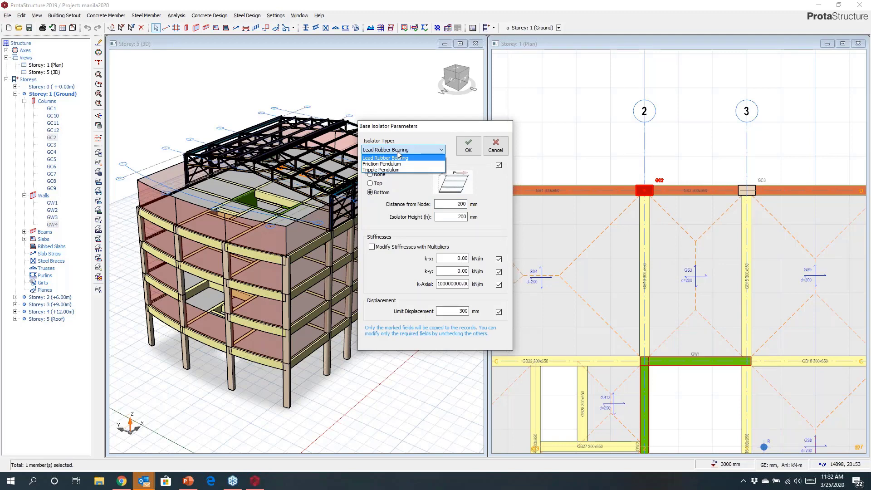
click(498, 151)
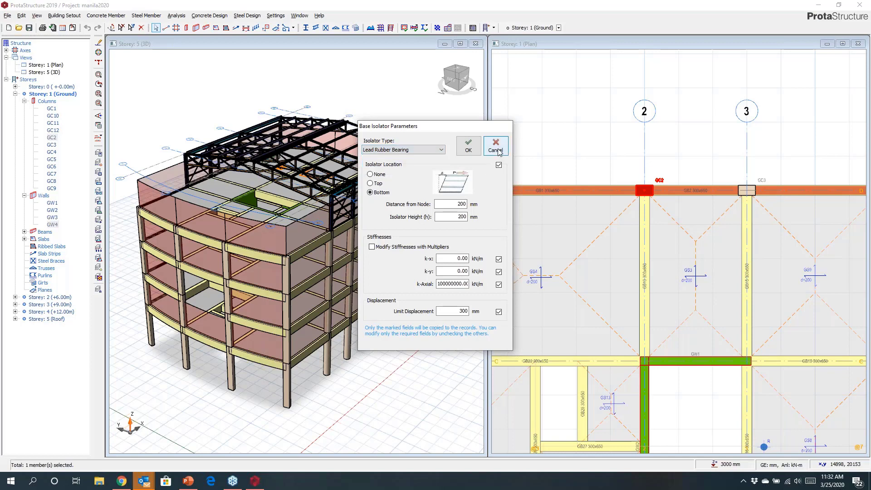
click(501, 151)
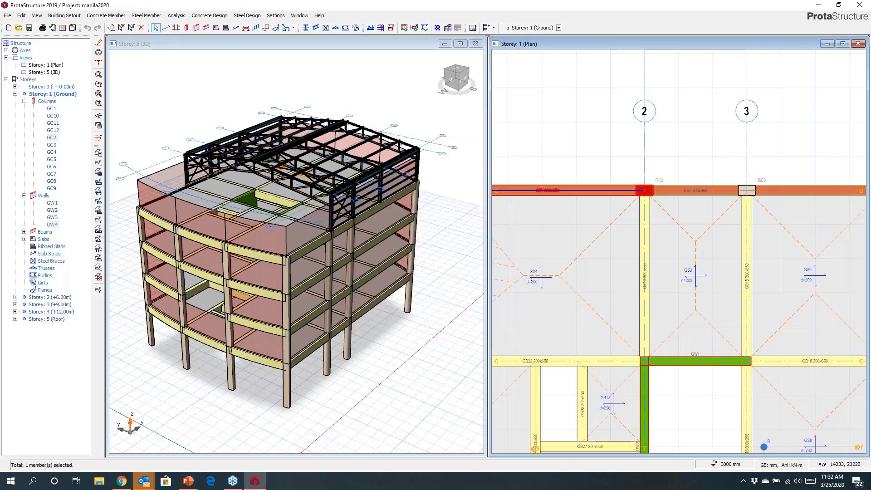
Review the column jacket properties and material options for the column at axes 2 and D without adding a jacket.
right_click(641, 188)
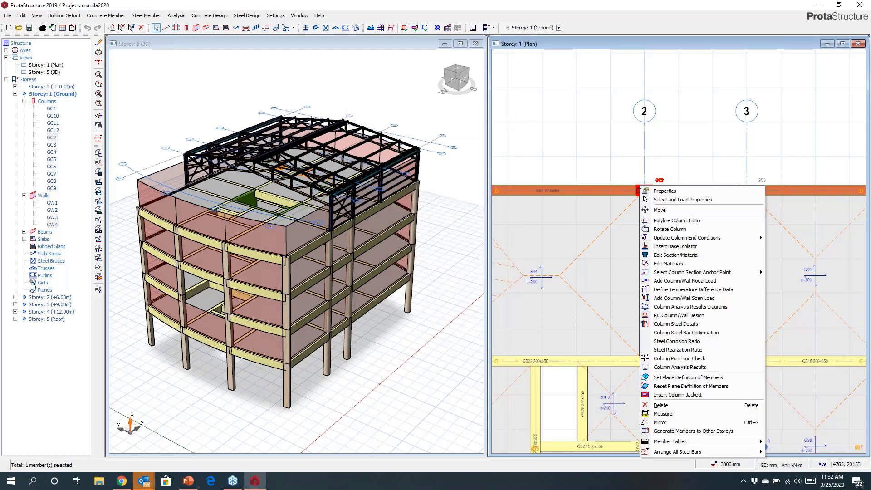
click(687, 395)
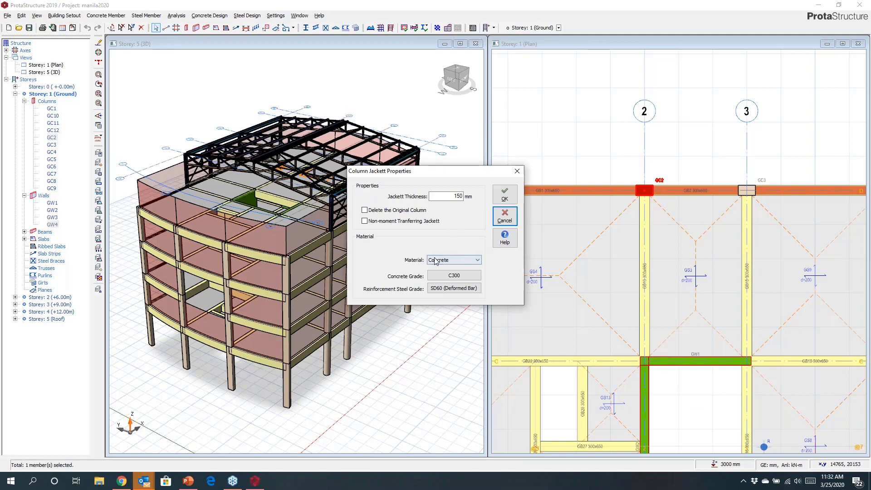
click(436, 261)
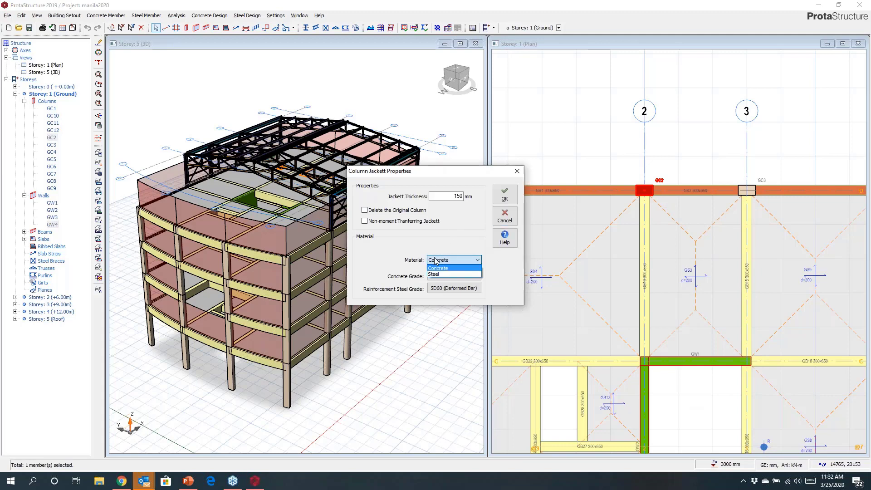
click(503, 222)
click(504, 220)
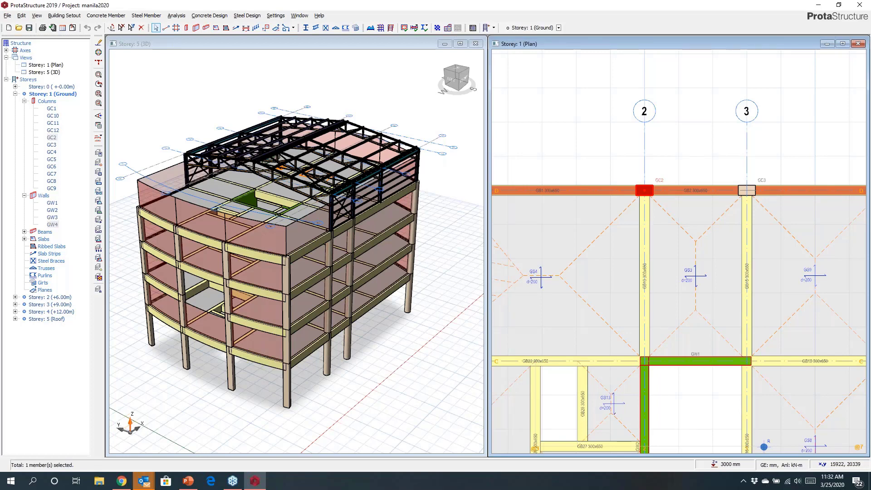
Reshape the Storey 1 column at axes 2 and D into an eight-sided section with added vertices at x ±75 mm, y ±200 mm.
scroll(670, 179, up, 3)
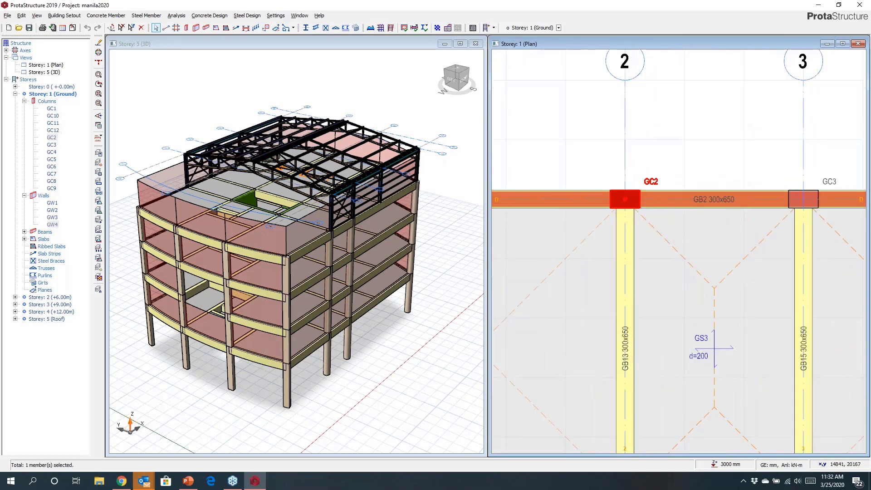
right_click(620, 189)
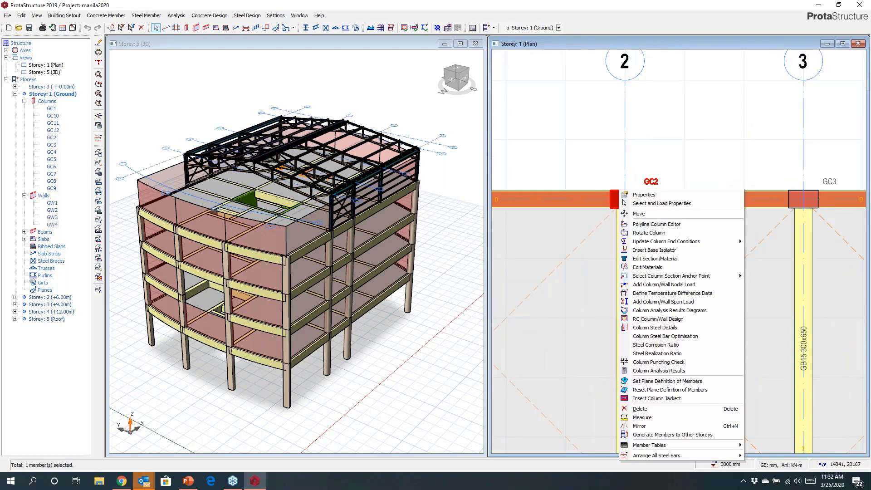
click(640, 224)
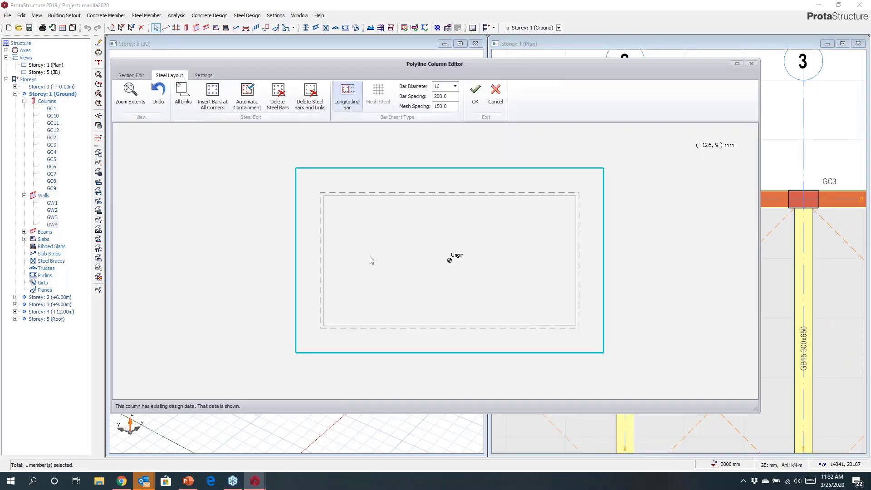
click(131, 75)
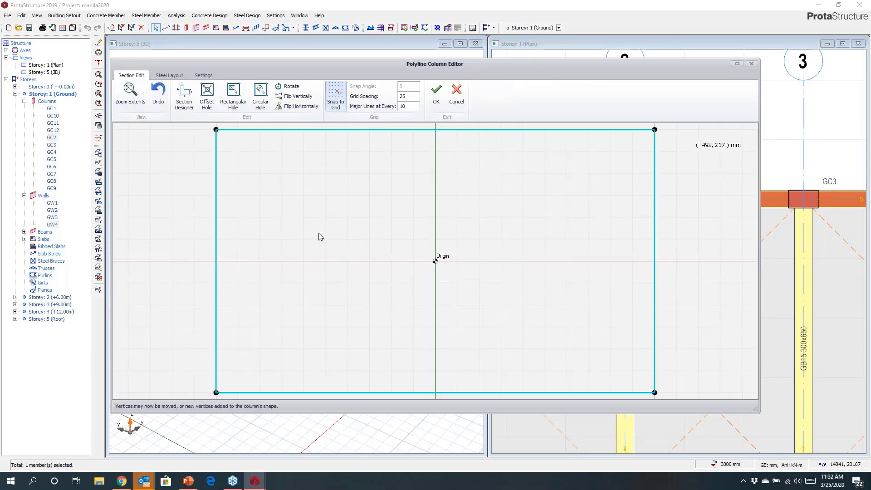
drag(350, 171, 350, 144)
drag(408, 153, 430, 144)
drag(433, 330, 430, 356)
drag(362, 347, 349, 356)
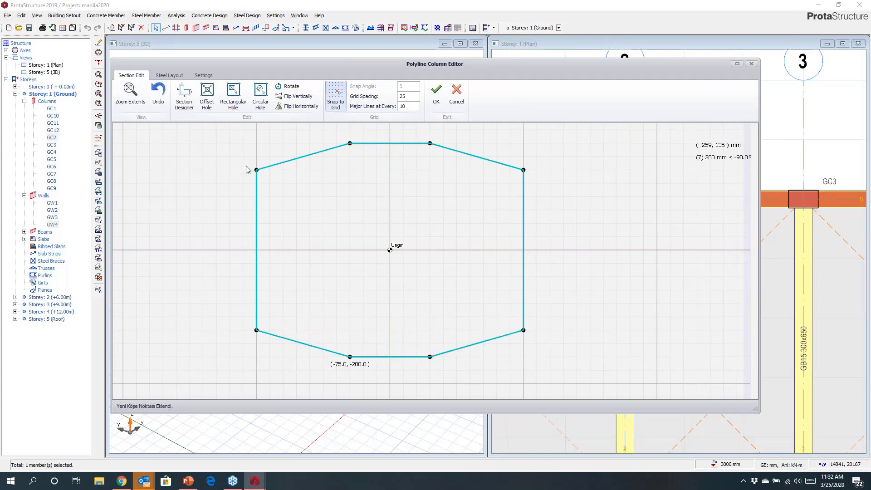
Generate automatic containment with 16 mm corner bars, and add two vertical and two horizontal links between opposite bars of the column section.
click(171, 77)
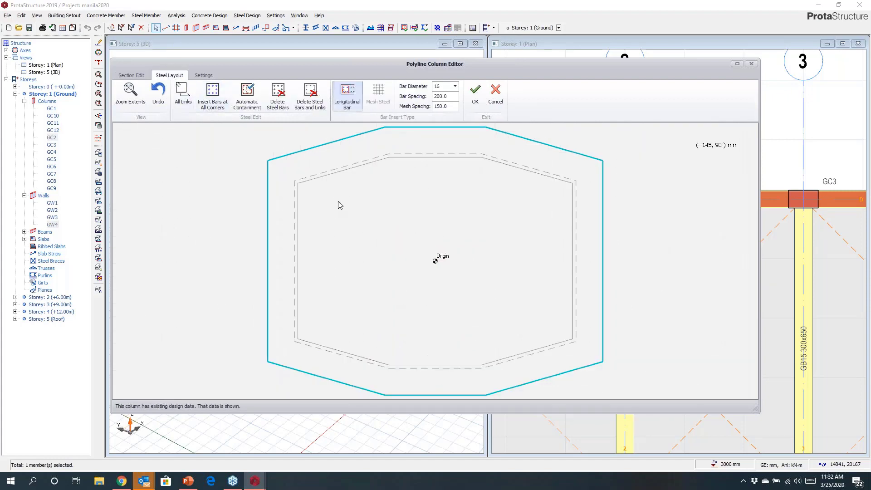
click(248, 97)
click(390, 166)
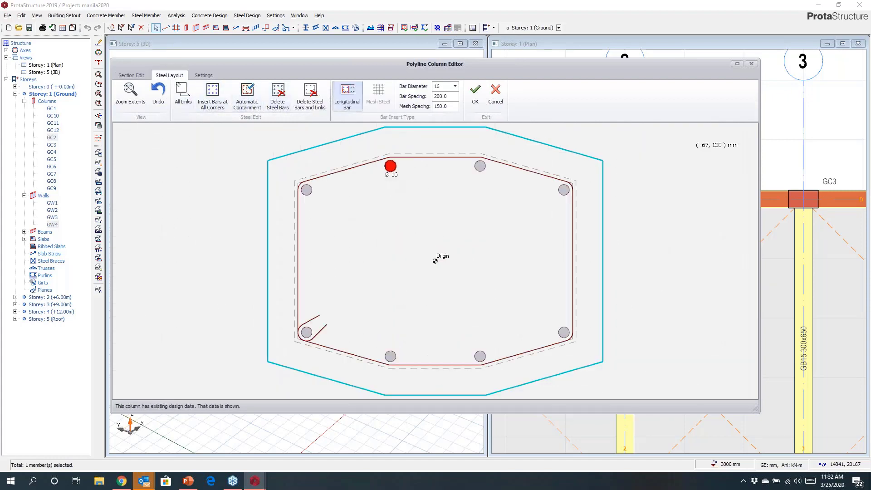
click(391, 356)
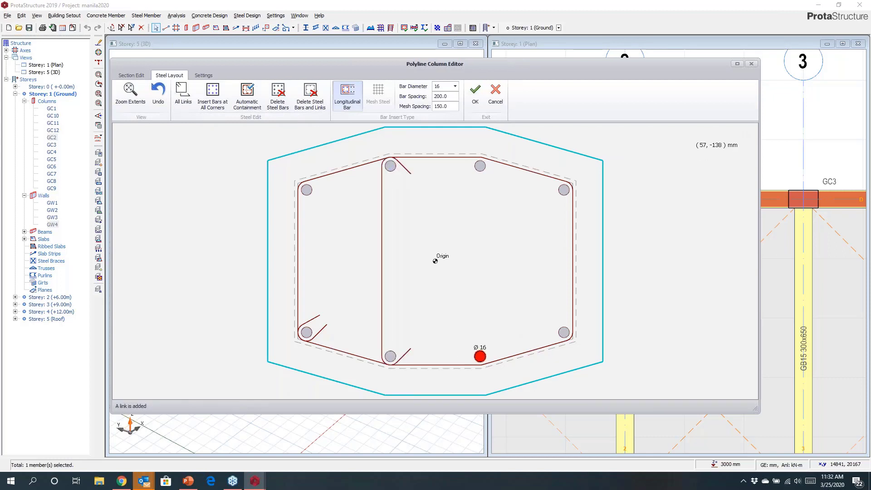
click(480, 357)
click(480, 166)
click(564, 190)
click(307, 190)
click(307, 332)
click(564, 332)
Insert two 16 mm bars along the column's lower horizontal link, one beside each vertical link.
click(480, 332)
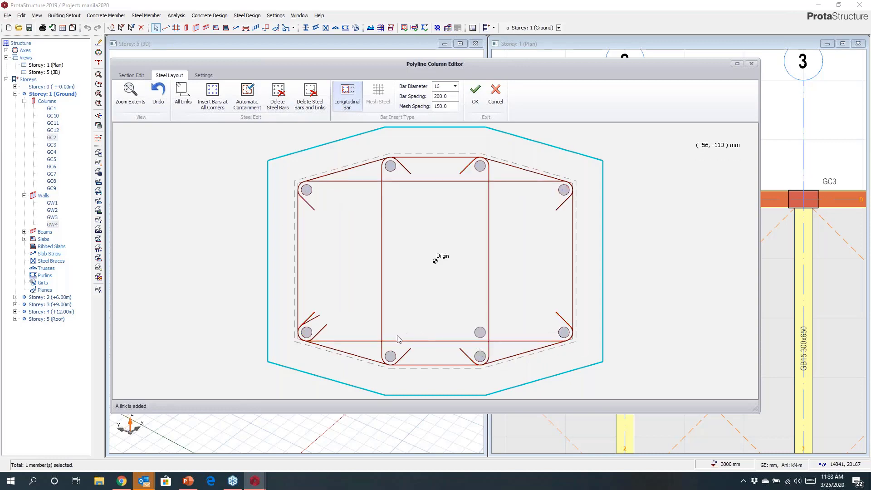
click(385, 336)
click(402, 328)
Insert one intermediate 16 mm bar along each vertical side of the column section.
click(294, 338)
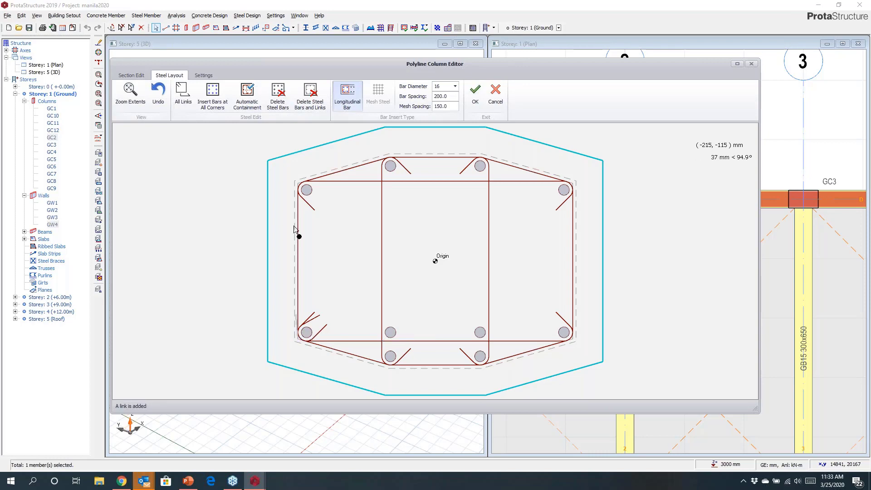
click(298, 183)
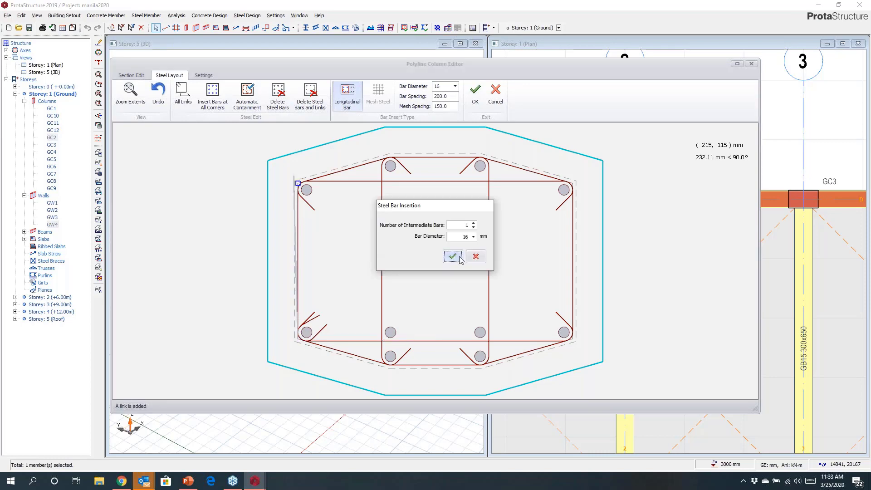
click(454, 257)
click(572, 344)
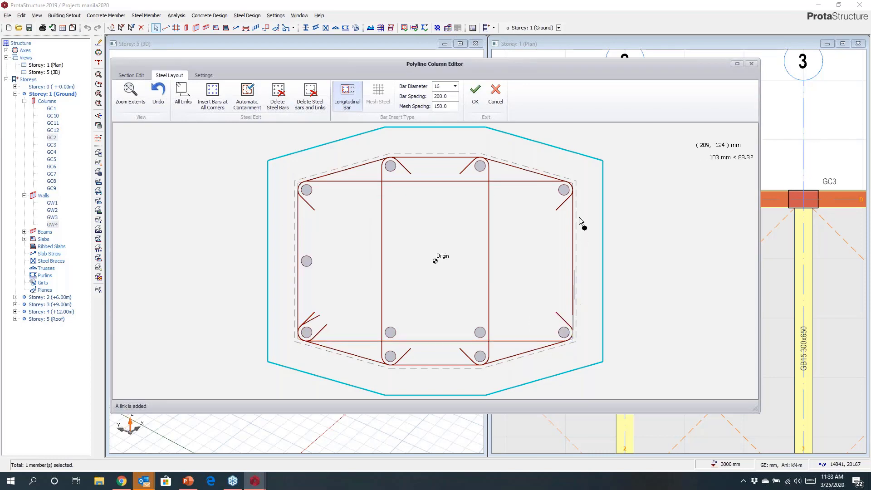
click(573, 183)
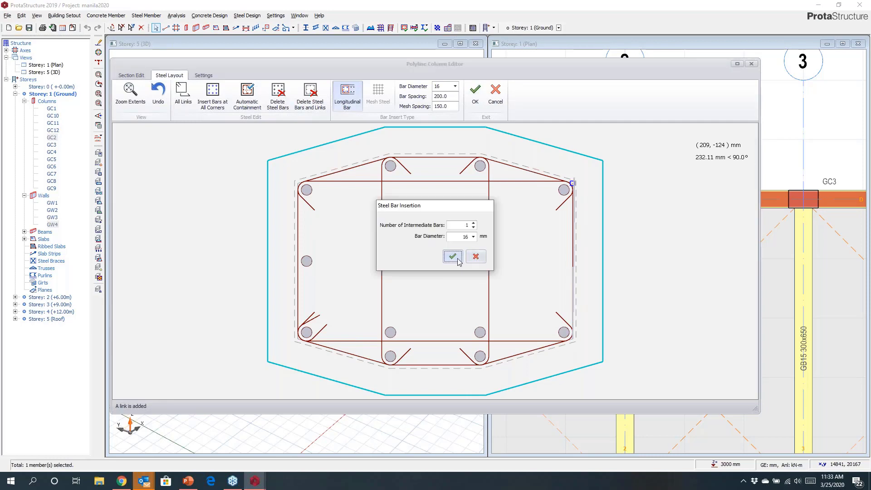
click(453, 256)
Insert two 16 mm bars along the column's upper horizontal link, one beside each vertical link, and accept the polyline column.
click(391, 192)
click(482, 190)
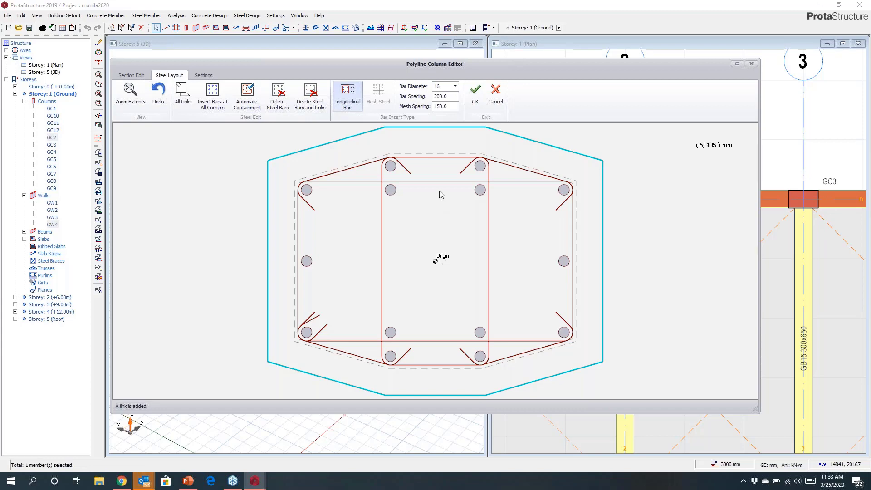
click(475, 93)
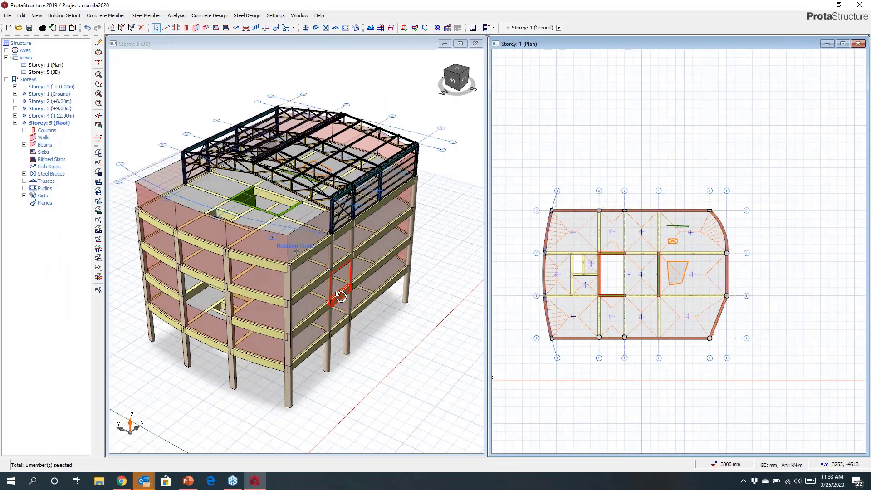
Review the project's design codes and the available seismic codes for the building analysis, keeping NSCP 2015 as the earthquake code.
click(176, 15)
click(185, 36)
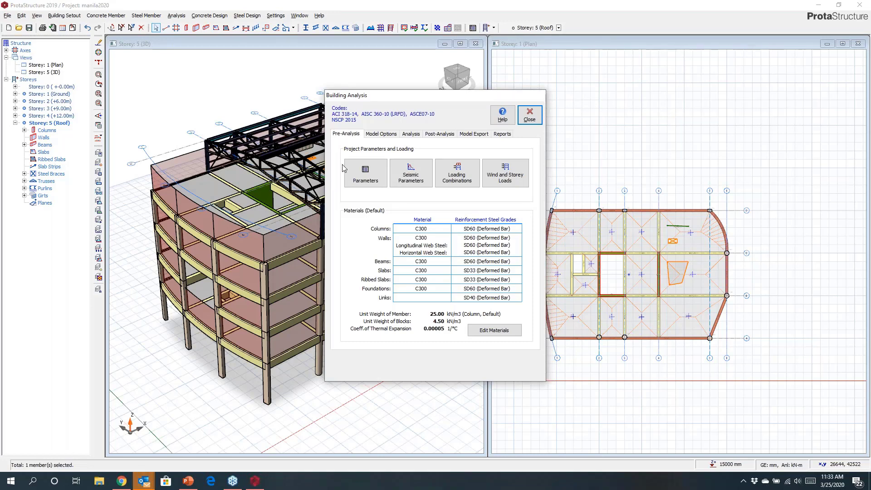
click(366, 174)
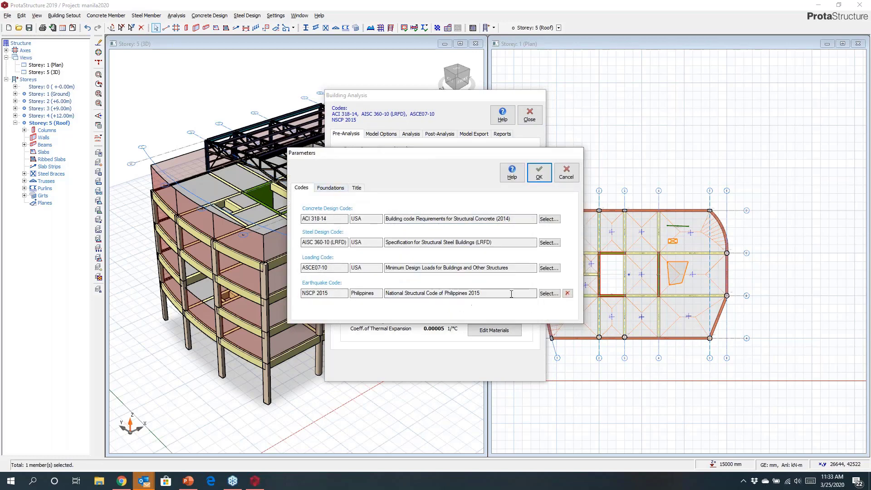
click(550, 296)
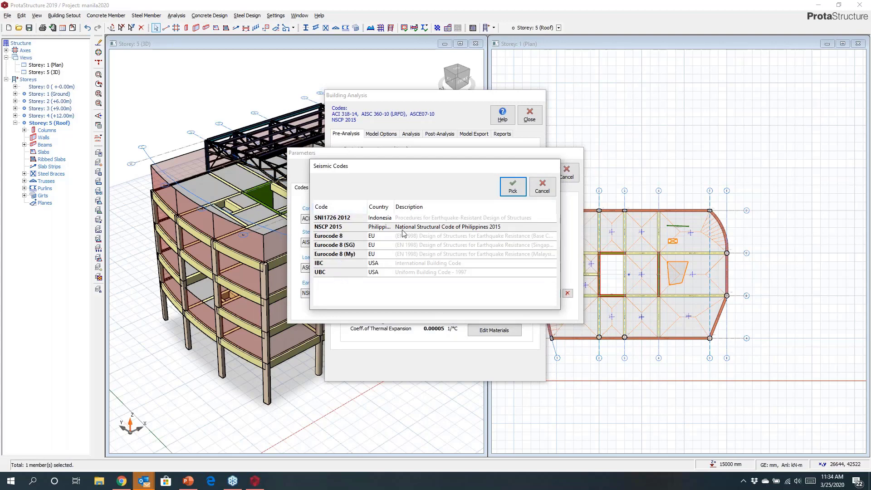
click(538, 193)
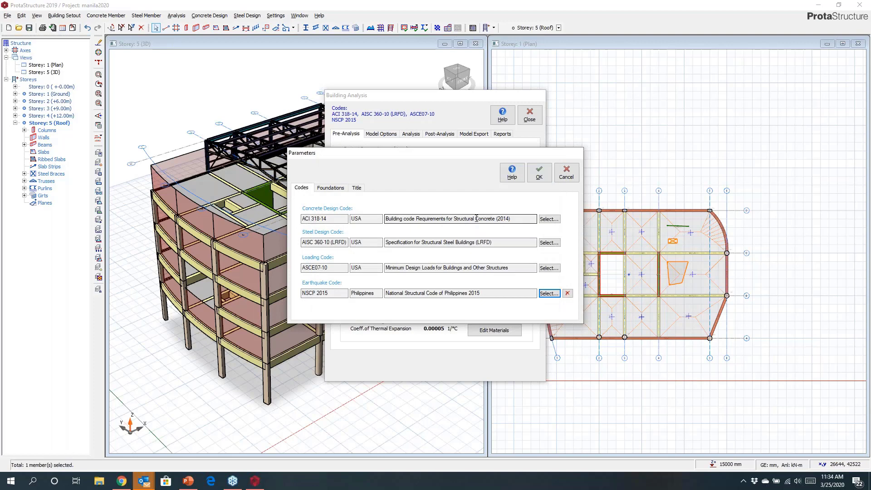
click(539, 175)
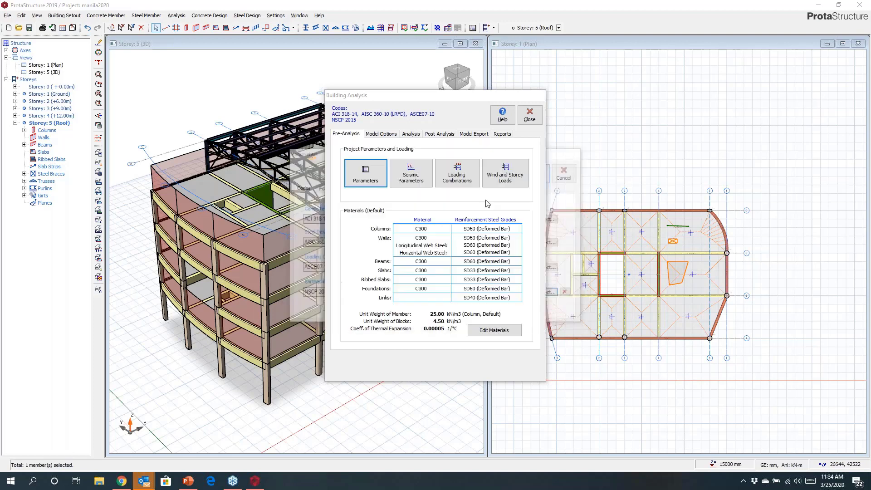
Choose seismic zone 4 and seismic source type A in the NSCP 2015 seismic parameters.
click(410, 179)
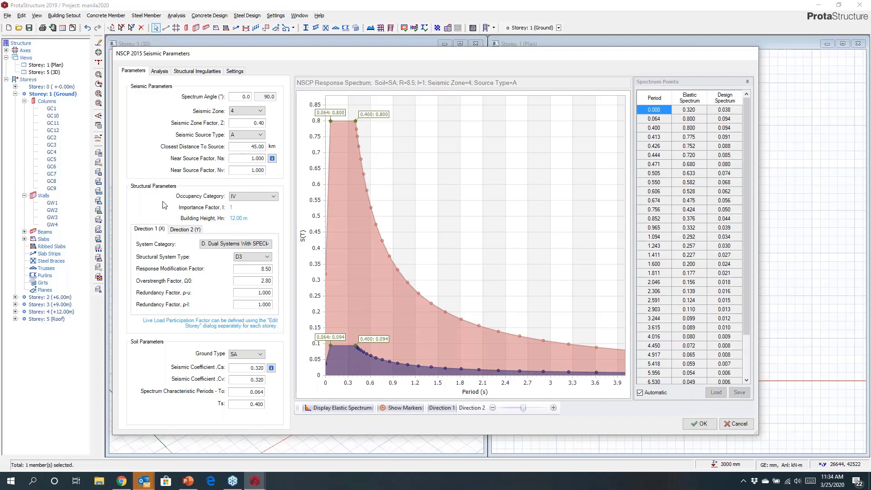
click(262, 111)
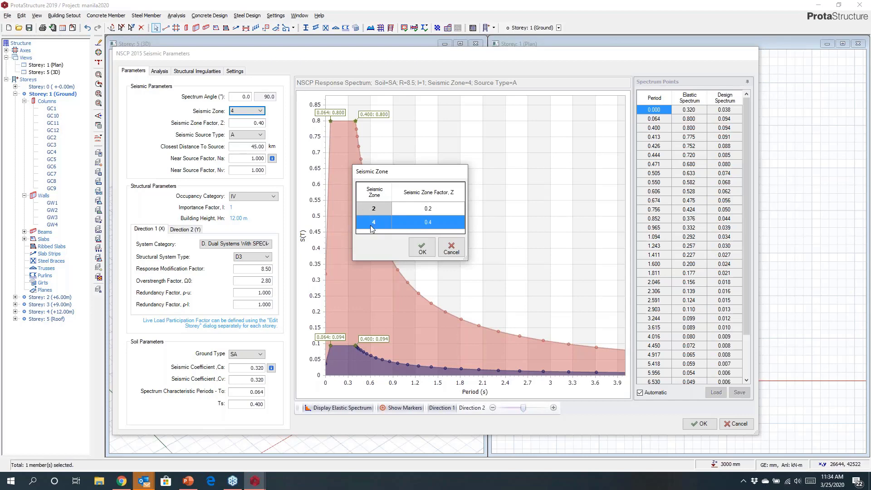
click(421, 251)
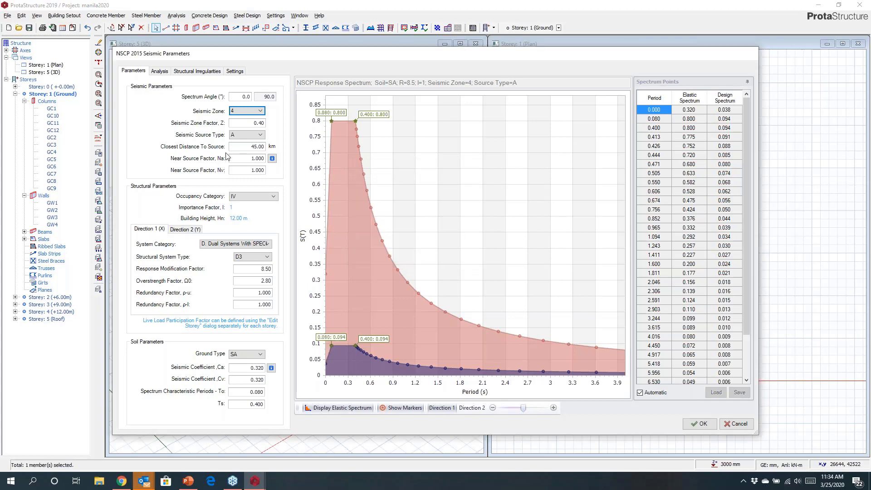
click(261, 136)
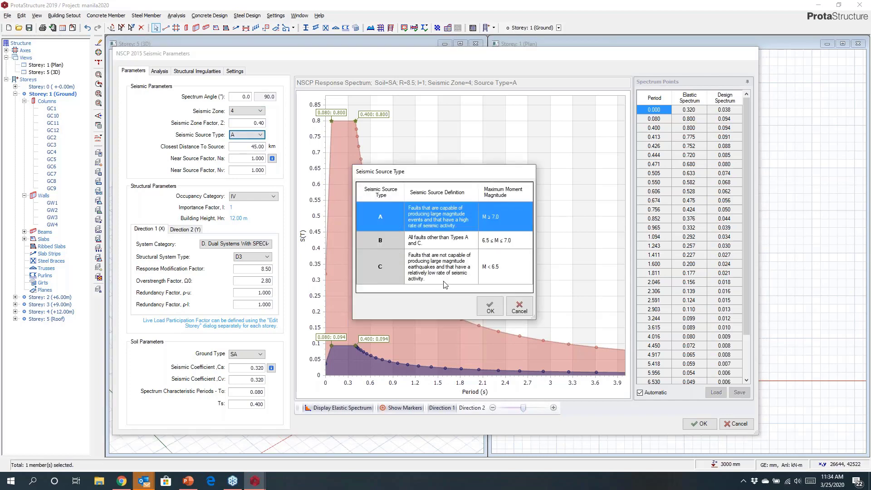
click(488, 309)
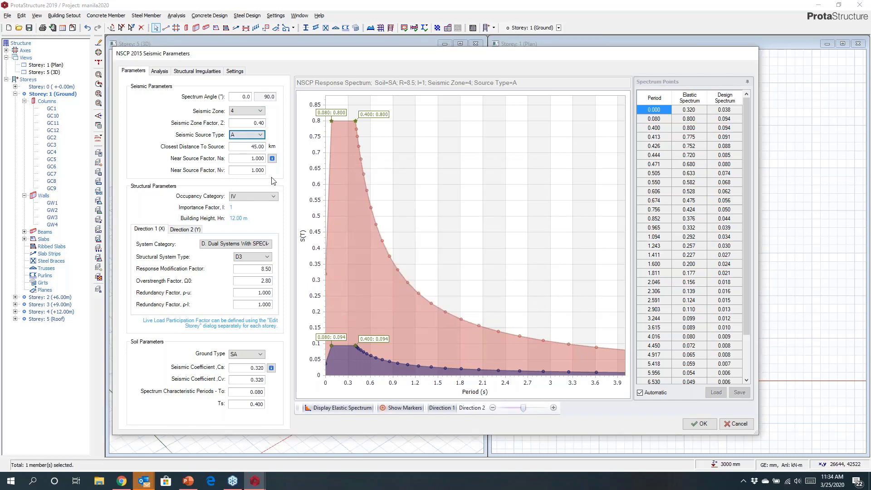
Review the near source factor tables and keep the occupancy category as IV. Standard Occupancy.
click(272, 162)
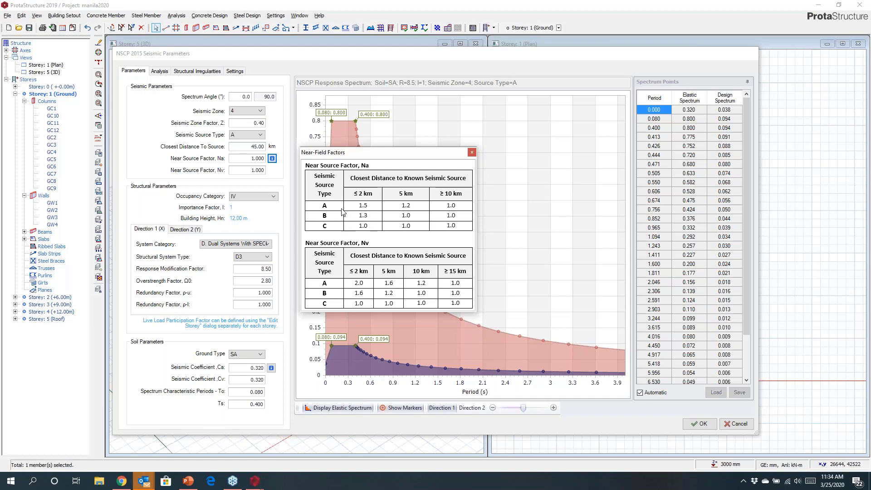
click(471, 153)
click(230, 207)
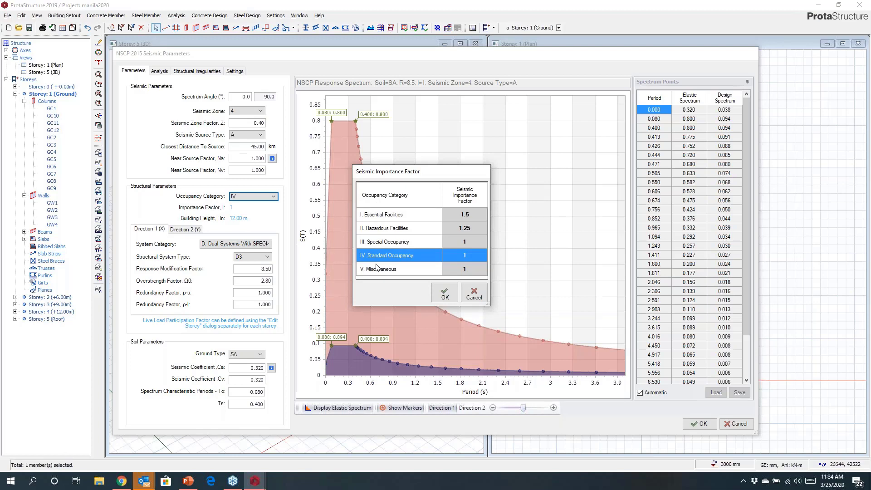
click(444, 294)
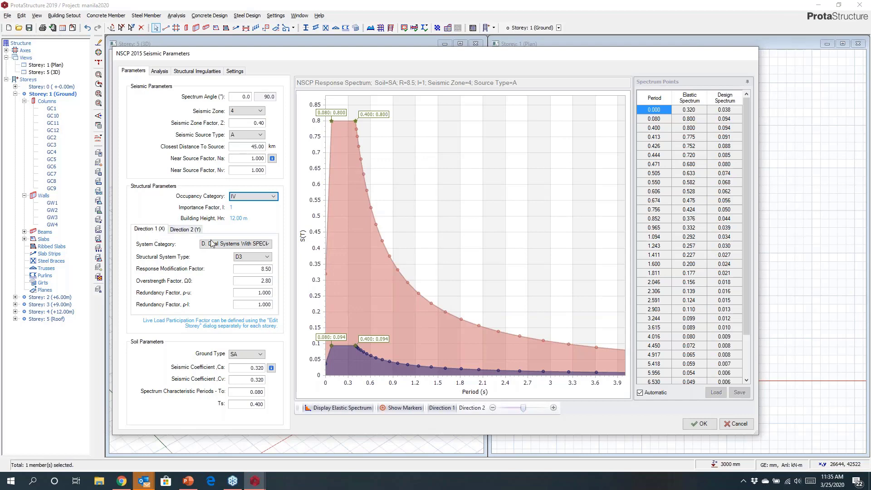
Set the Direction 1 structural system to category D with special moment-resisting frames, type D5 Composite Steel and Concrete Eccentrically Braced Frame.
click(230, 246)
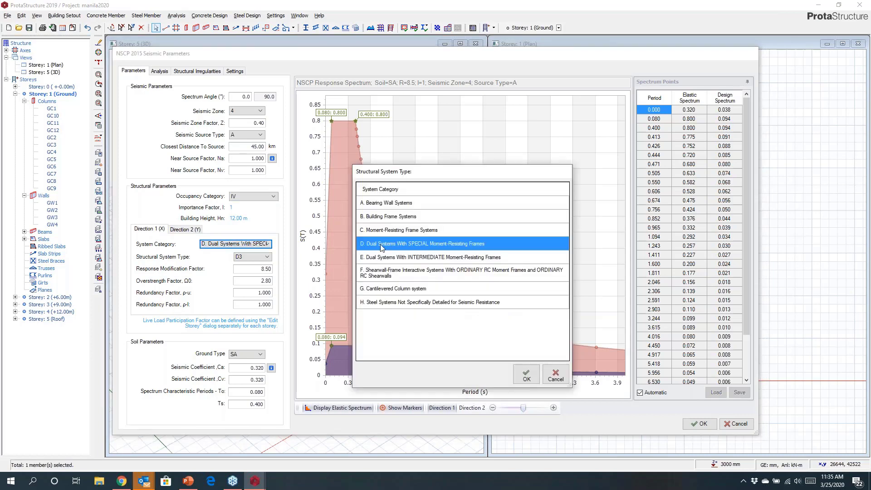
click(520, 382)
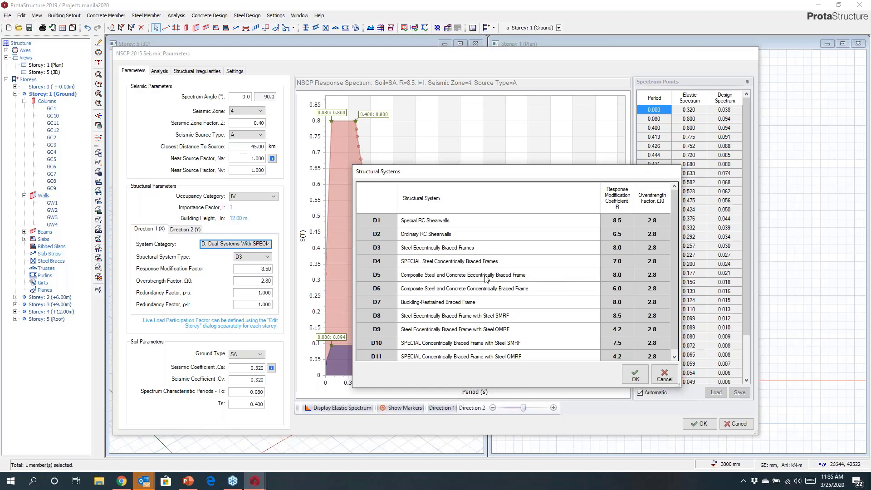
click(417, 277)
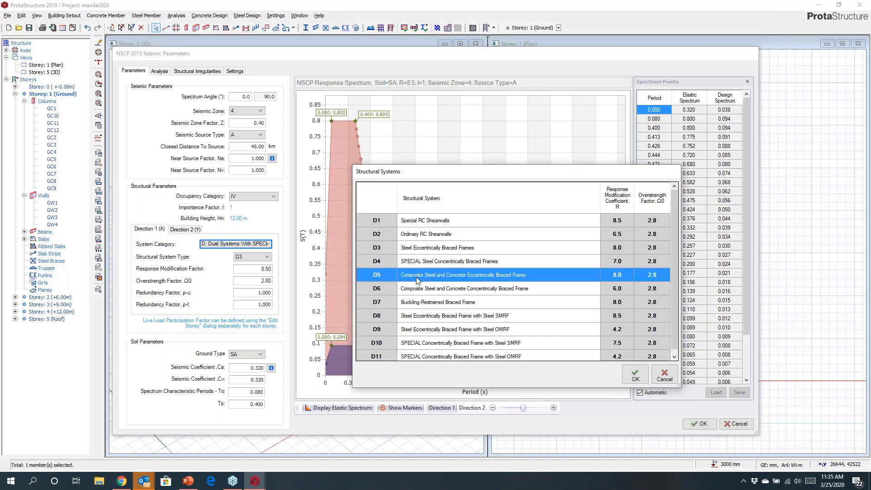
click(635, 376)
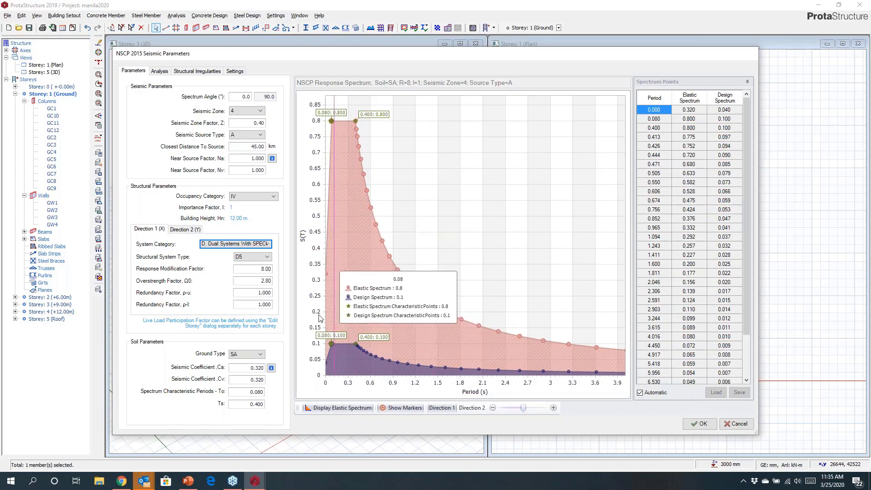
click(266, 256)
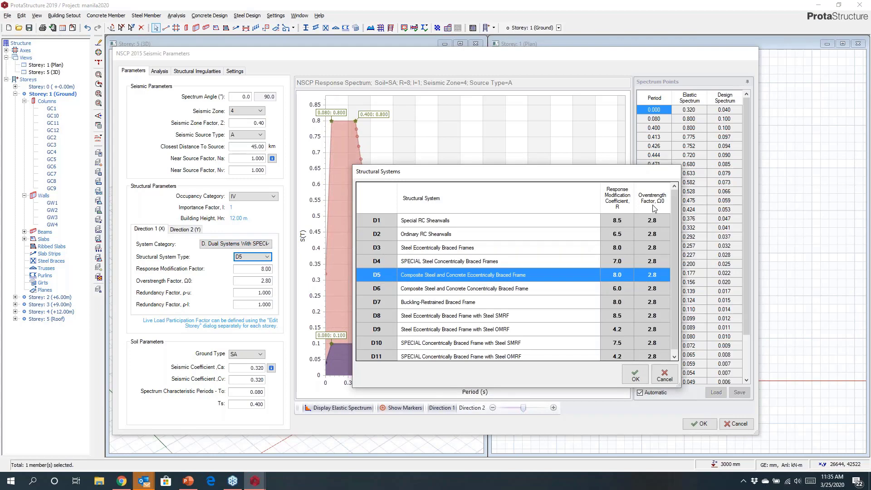
click(662, 376)
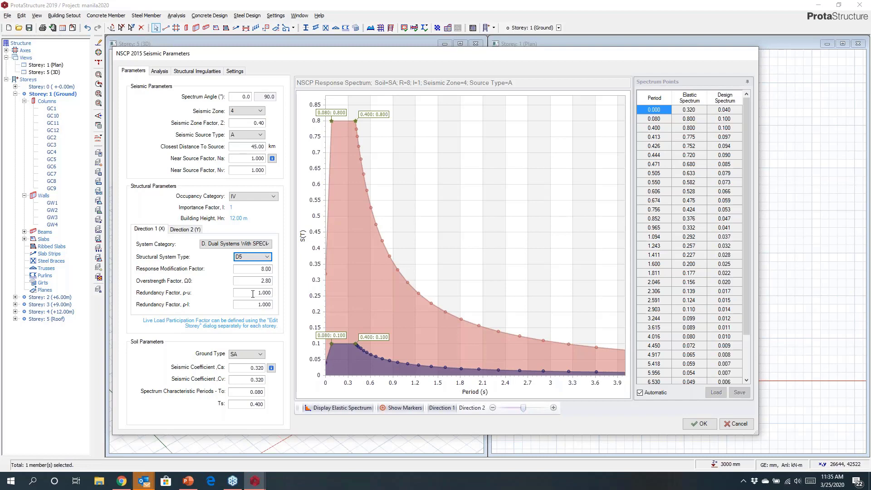
Set the soil's ground type to SC, Very Dense Soil and Soft Rock, in the seismic parameters.
click(260, 354)
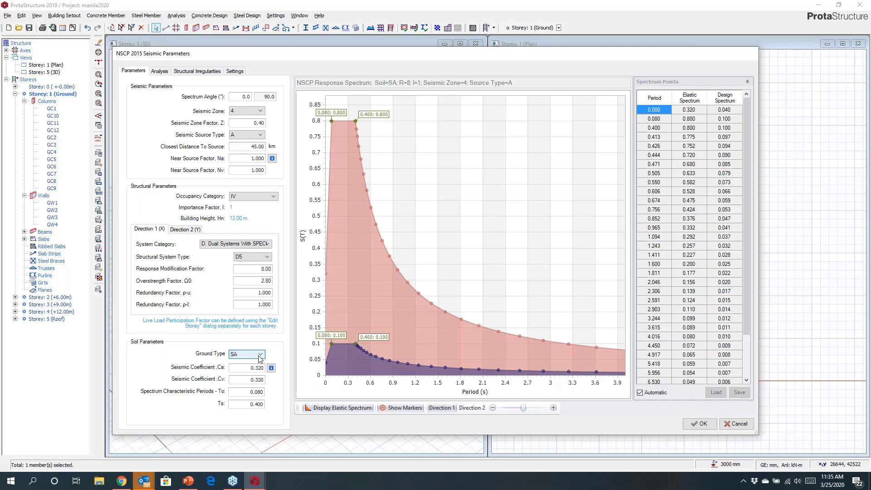
drag(389, 172, 492, 150)
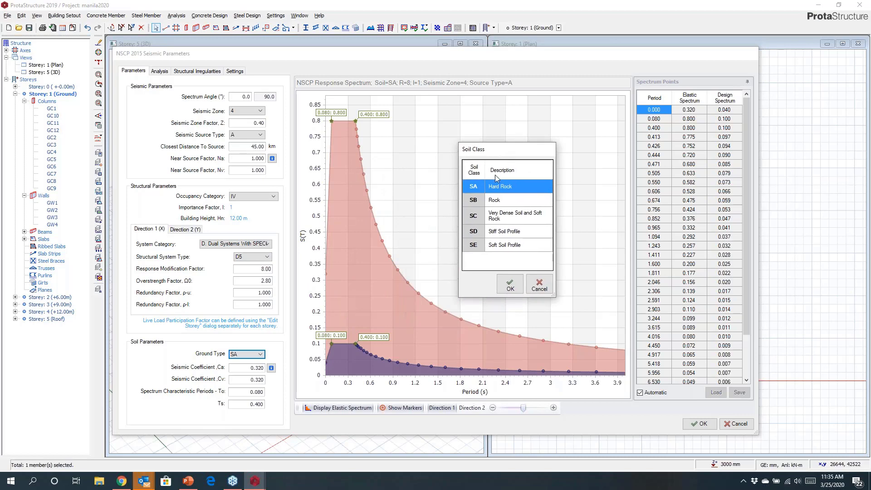
click(476, 219)
click(510, 283)
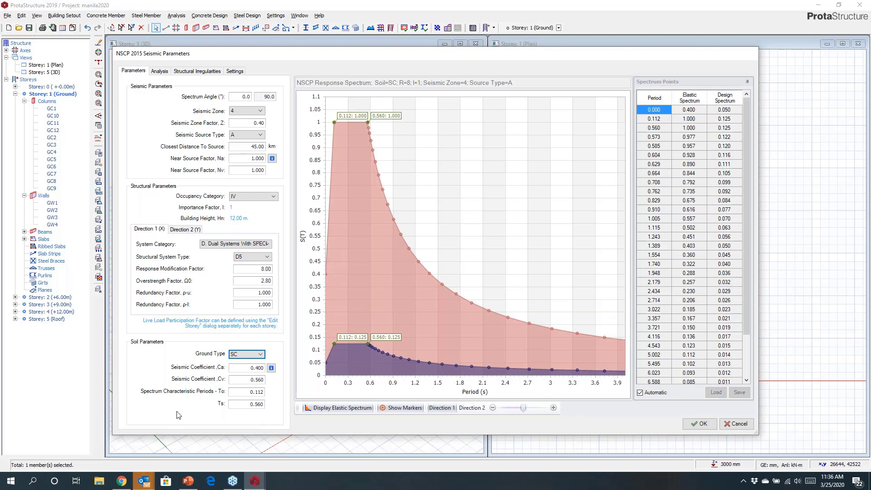
Set the number of vibration modes to consider to 10, then accept the seismic parameters after reviewing the irregularity and check settings.
click(159, 73)
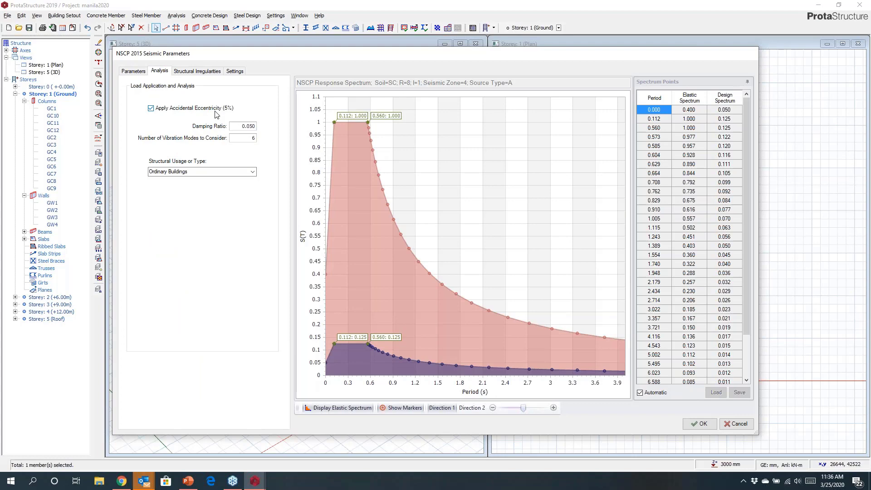
double_click(252, 138)
click(193, 73)
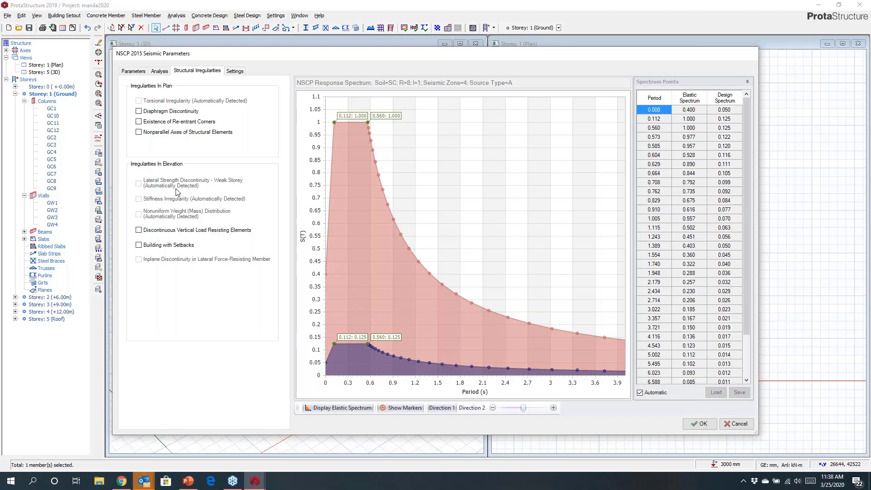
click(235, 72)
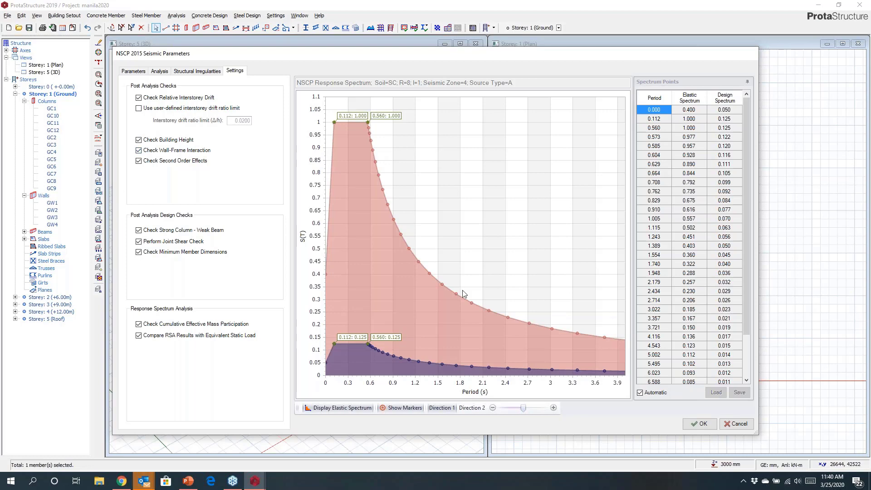
click(701, 424)
Generate the load combinations automatically with dead, live and pattern loads plus Modal Response Spectrum seismic loading, and accept them.
click(411, 173)
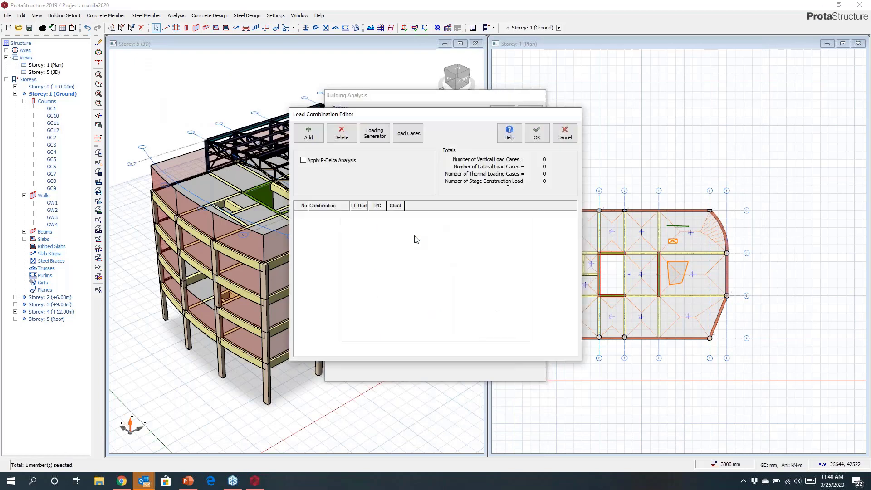
click(374, 133)
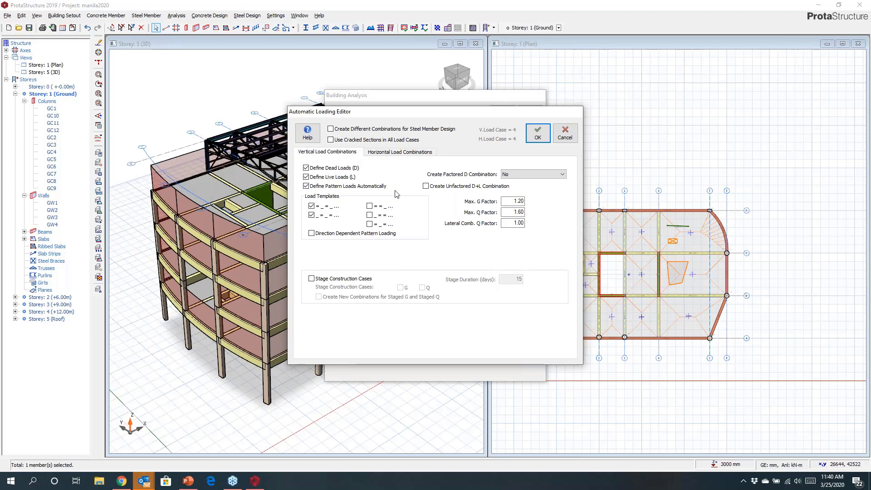
click(398, 153)
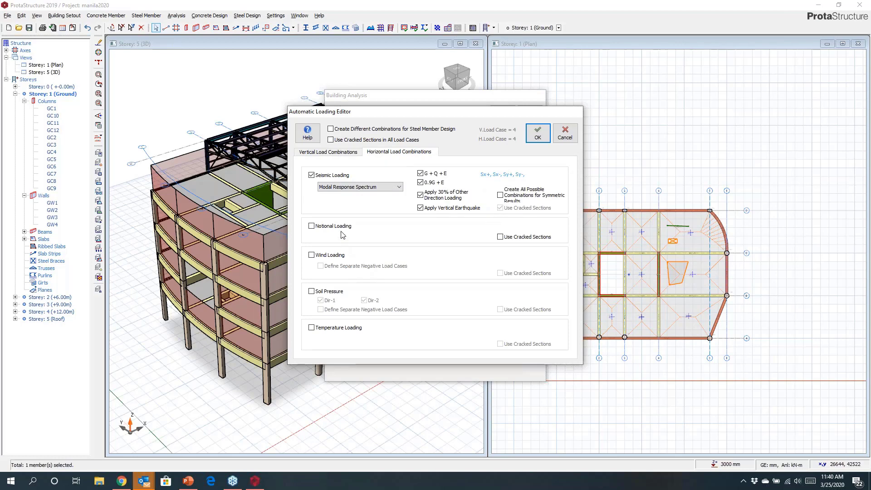
click(539, 136)
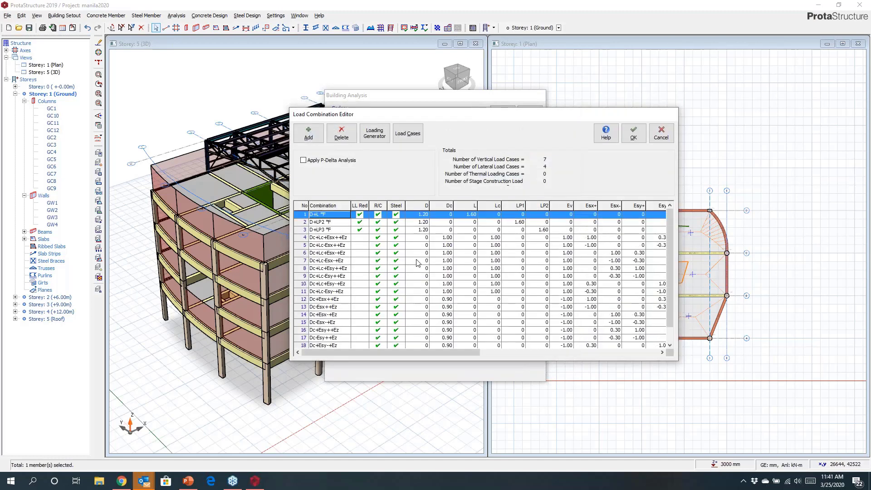
click(632, 136)
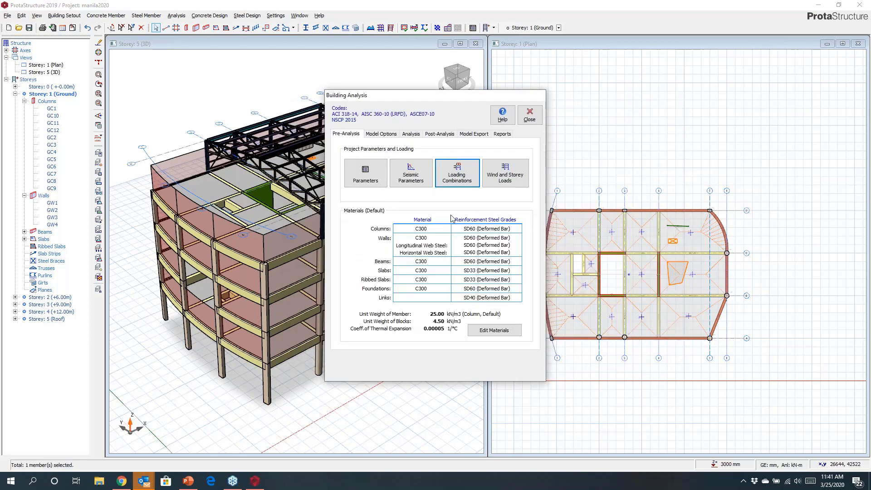
Review the default materials, including the concrete column rebar diameters and the SD60 (Deformed Bar) steel properties.
click(496, 333)
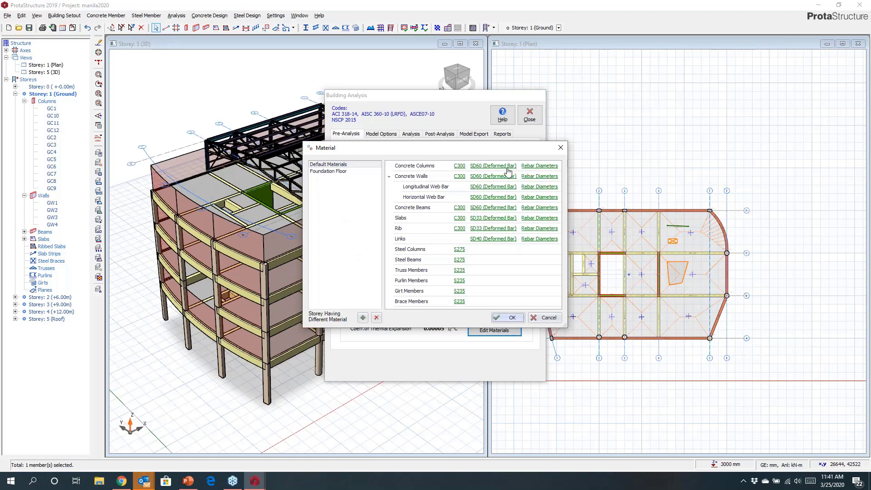
click(534, 168)
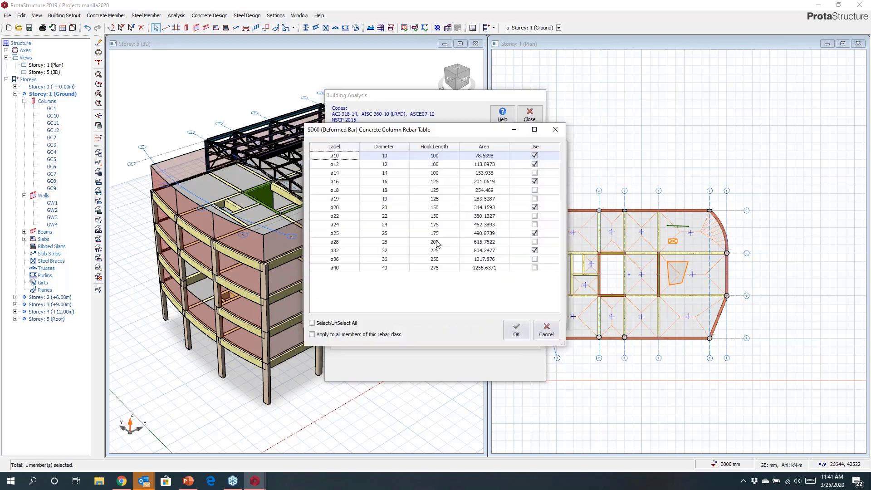
click(515, 331)
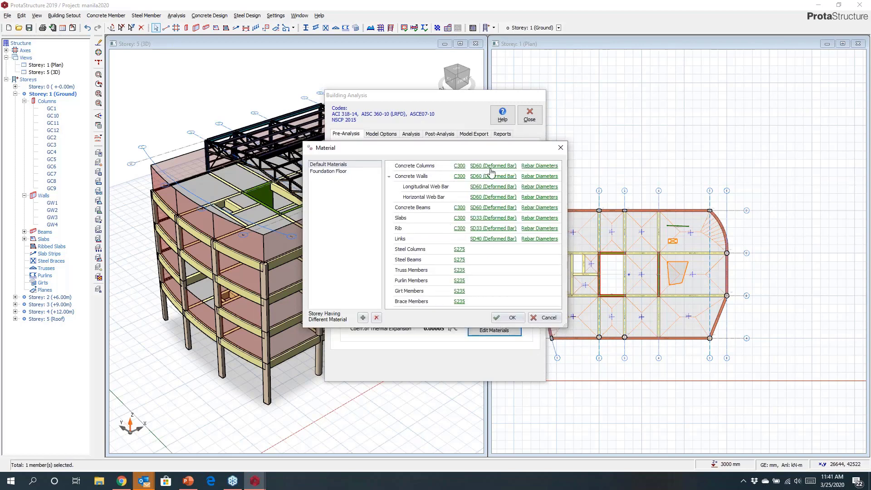
click(491, 166)
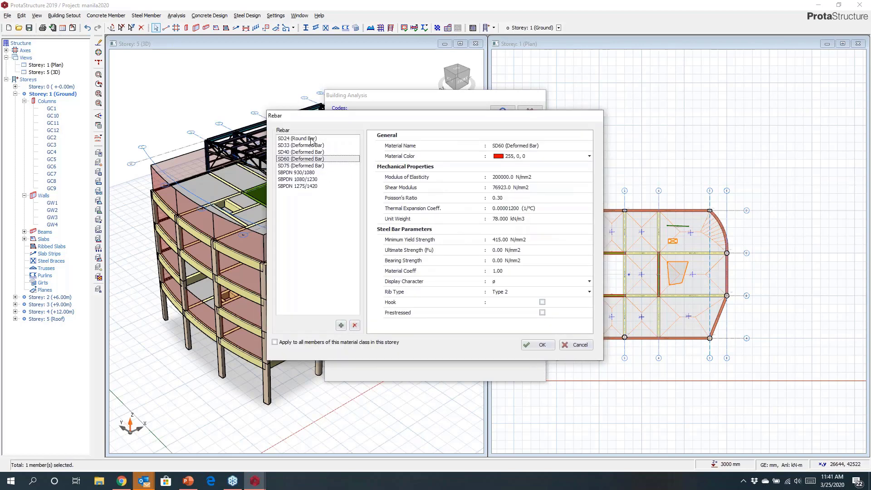
click(573, 345)
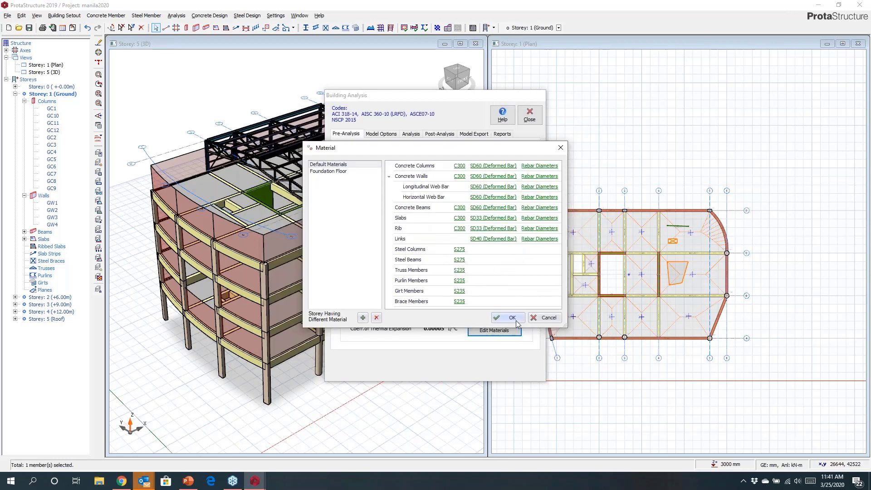
click(513, 317)
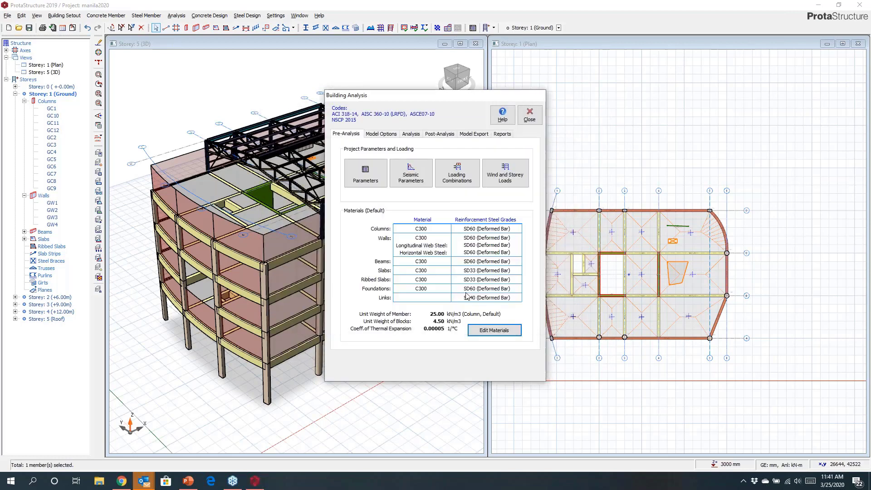
Set the analysis model's rigid zones to Reduced by 25% and review its stiffness factors and its shear wall and slab model options.
click(380, 134)
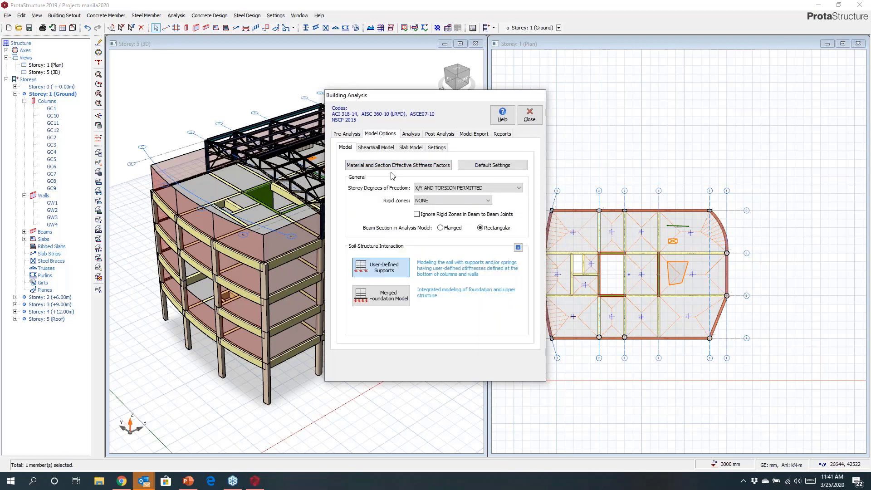
click(389, 166)
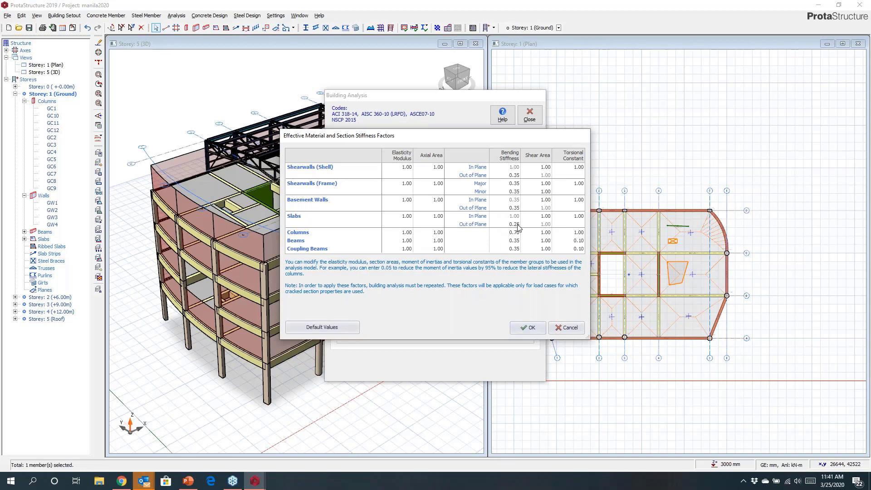
click(528, 327)
click(454, 200)
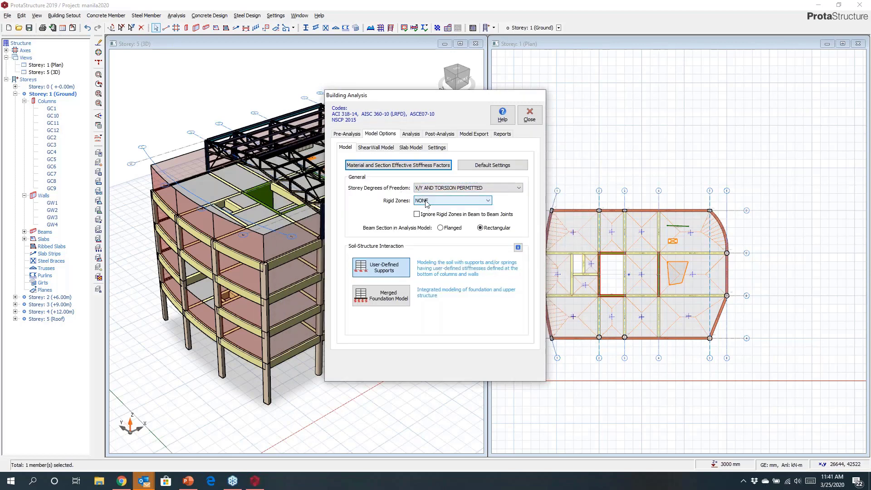
click(426, 212)
click(436, 201)
click(426, 218)
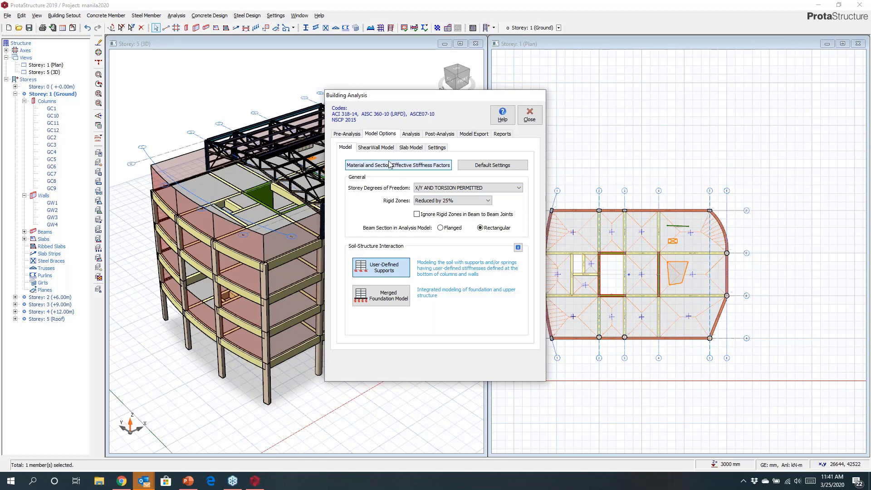
click(375, 147)
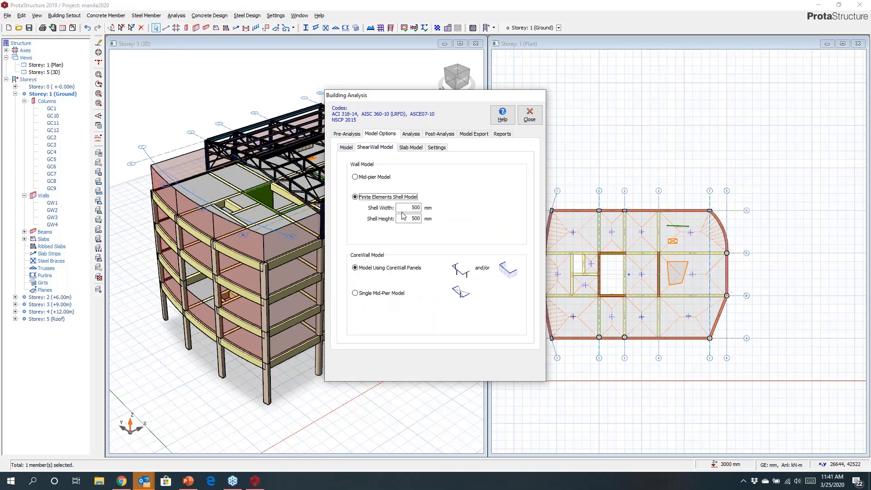
click(410, 147)
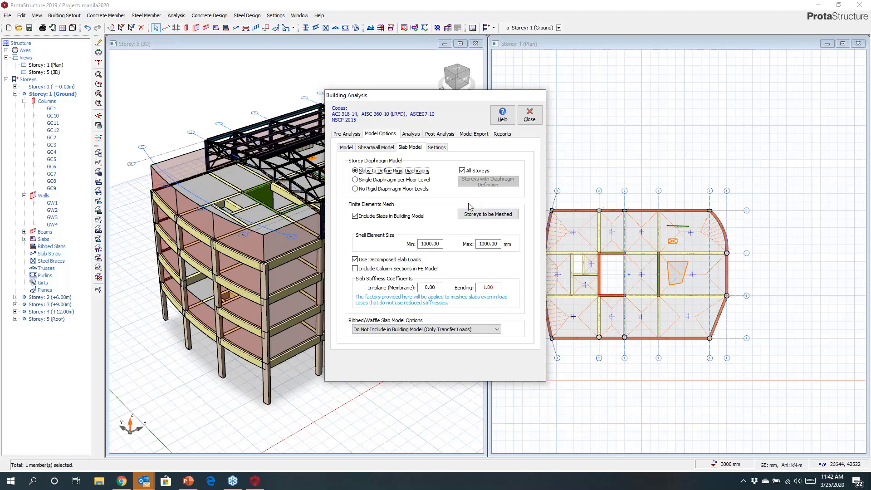
Run the building analysis with column/wall and beam reinforcement design included, re-selecting bars for both.
click(416, 137)
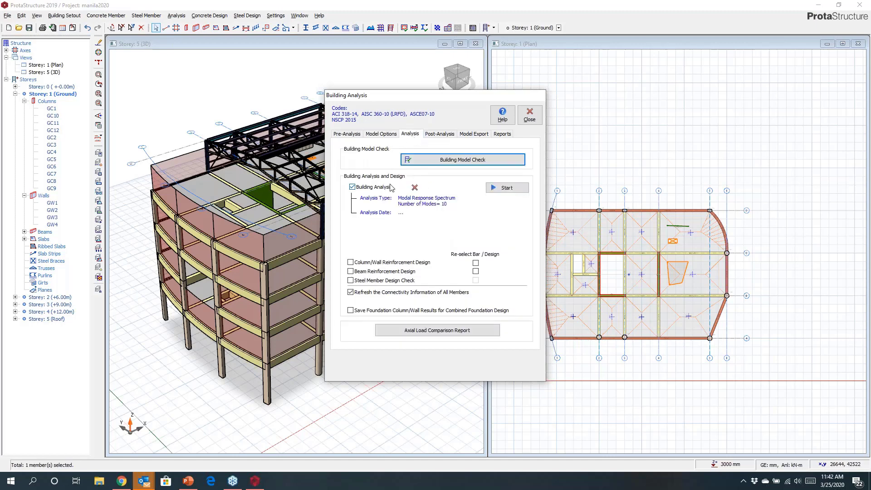
click(351, 262)
click(351, 271)
click(476, 271)
click(475, 263)
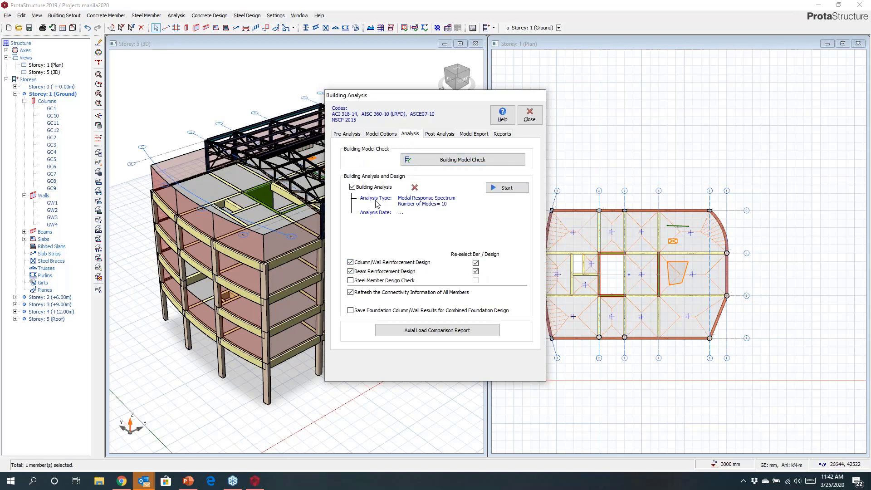
click(515, 189)
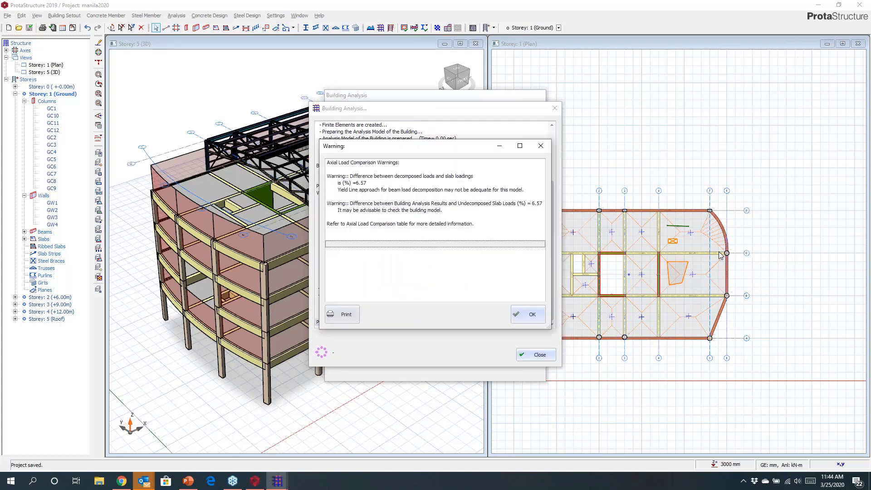
Acknowledge the axial load comparison warnings, read through the analysis summary report and close the analysis run.
click(524, 320)
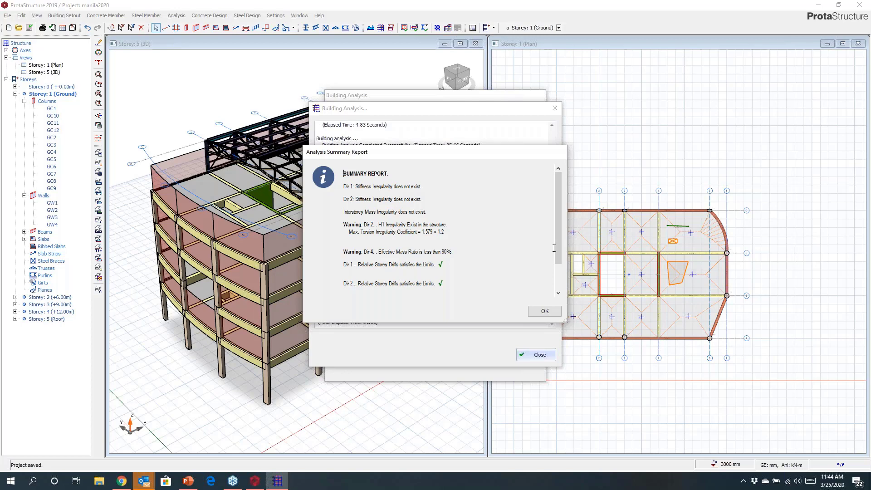
scroll(555, 254, down, 3)
click(544, 311)
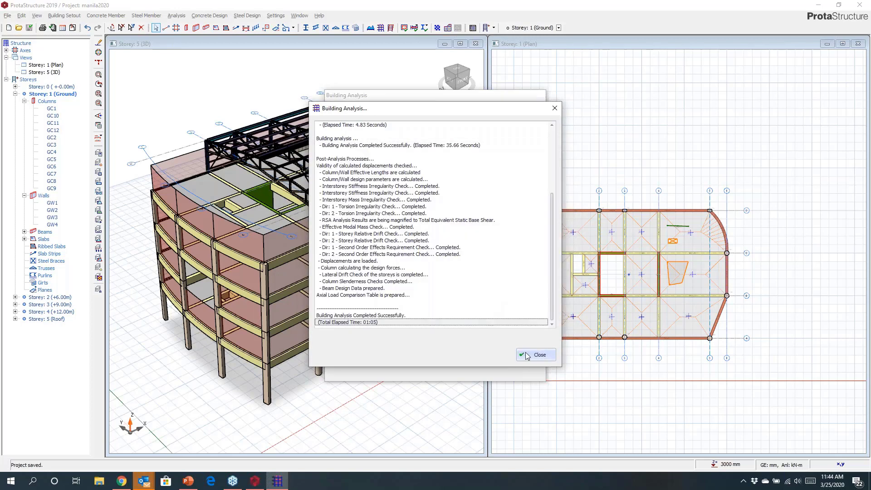
click(526, 355)
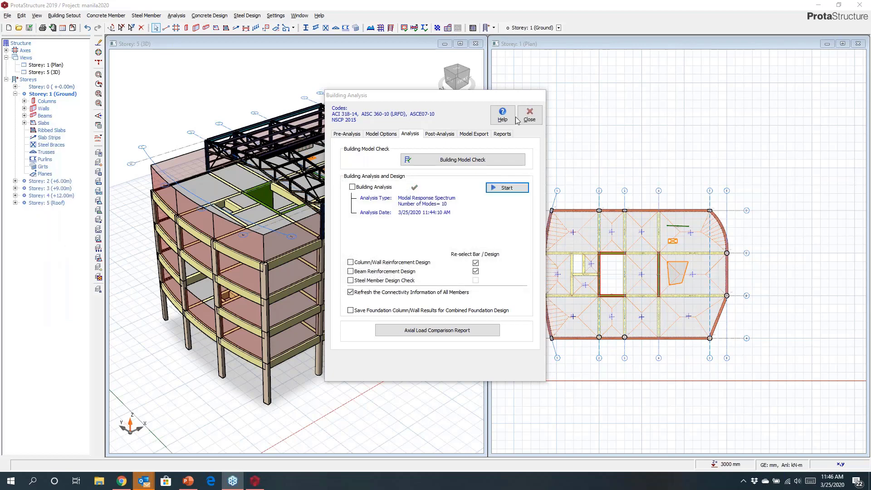
Open the model and analysis results display, maximise it and inspect the analytical model in 3D.
click(451, 133)
click(427, 167)
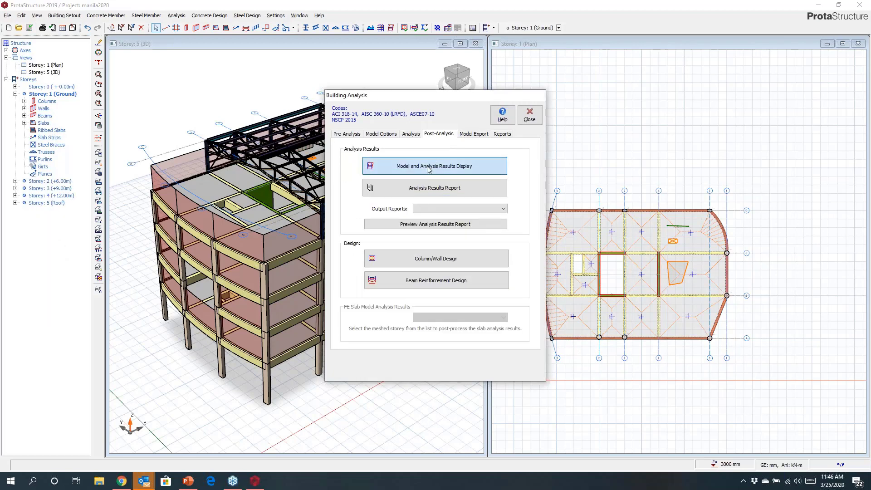
click(421, 253)
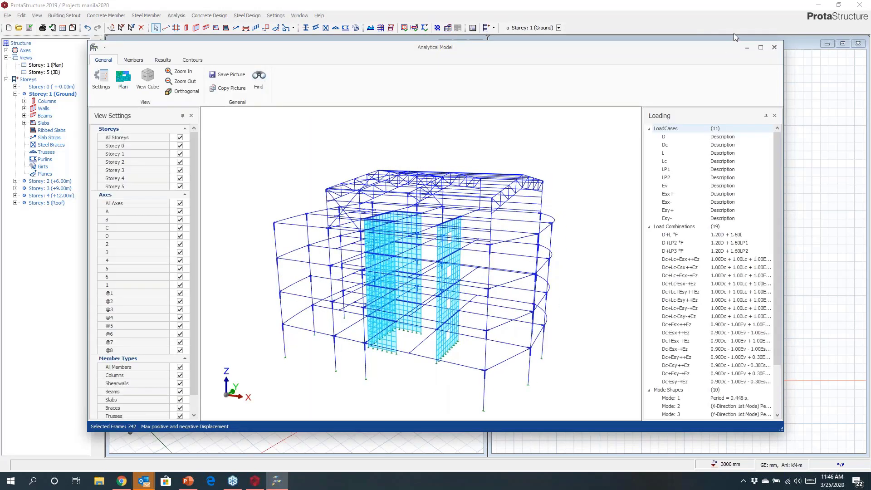
click(760, 47)
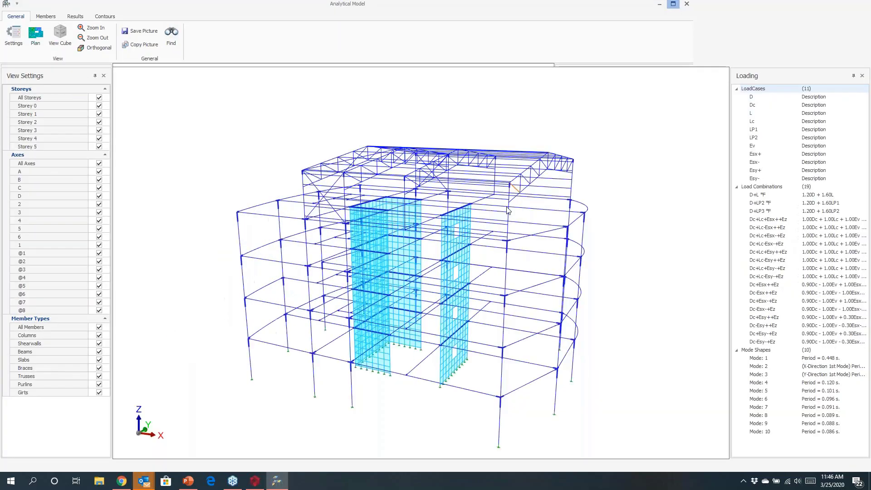
middle_drag(435, 210, 510, 194)
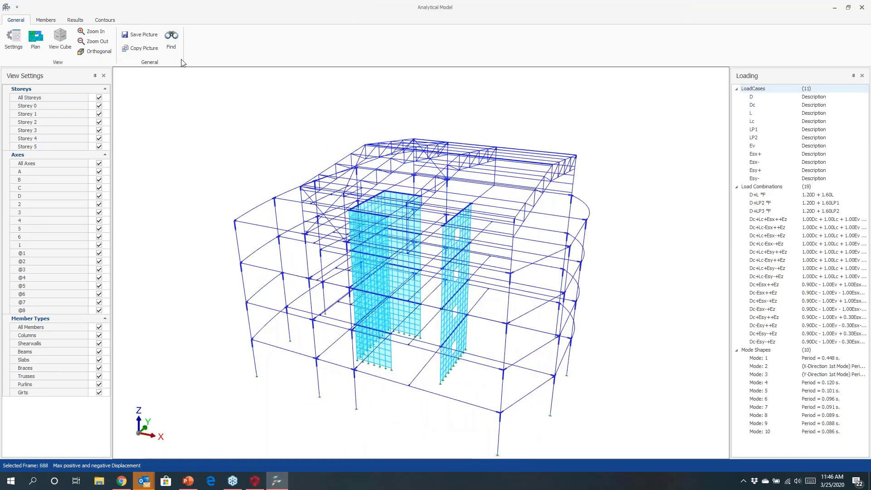
Display the axial force (N) diagrams on the whole analytical model and examine them in 3D.
click(73, 23)
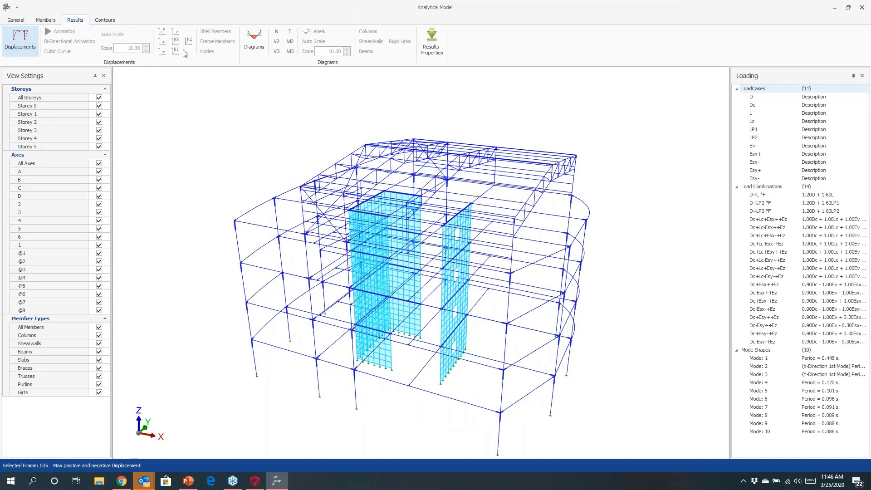
click(251, 40)
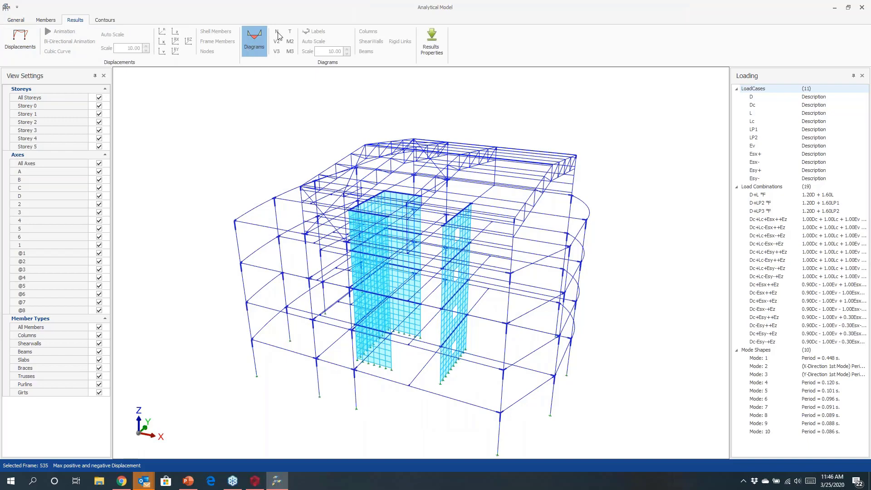
middle_drag(420, 249, 456, 264)
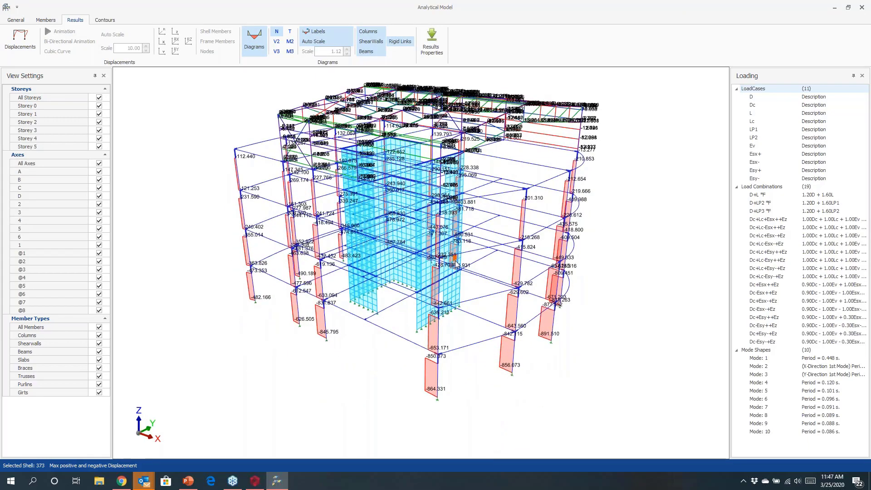
scroll(456, 264, up, 4)
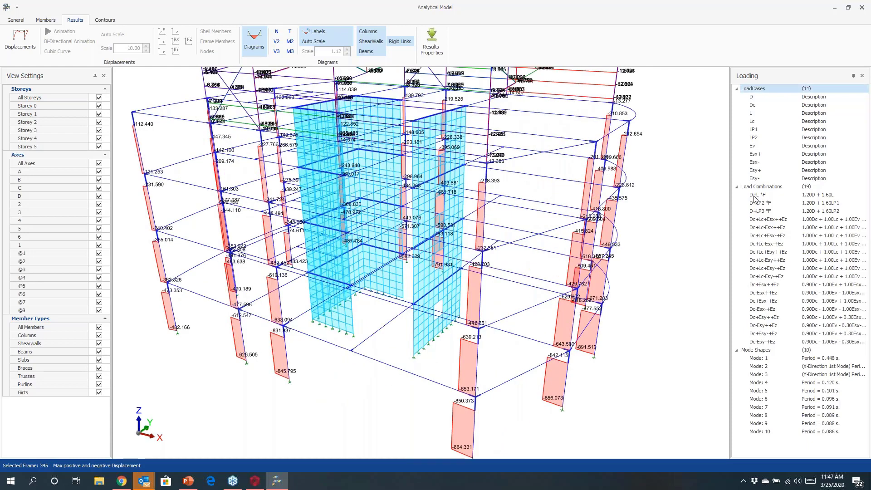
Show the axial force diagrams for the D+L *F load combination and examine the column values across the building.
click(754, 198)
middle_drag(458, 273, 299, 289)
scroll(298, 286, up, 5)
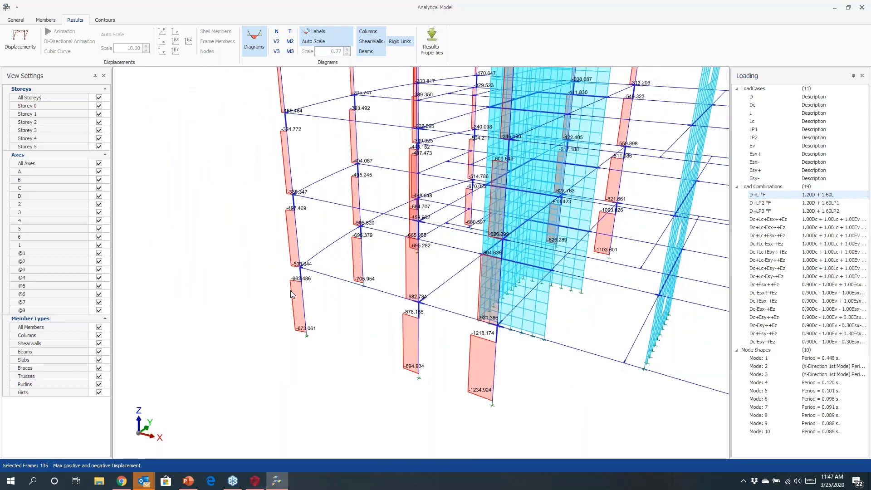
middle_drag(282, 227, 239, 217)
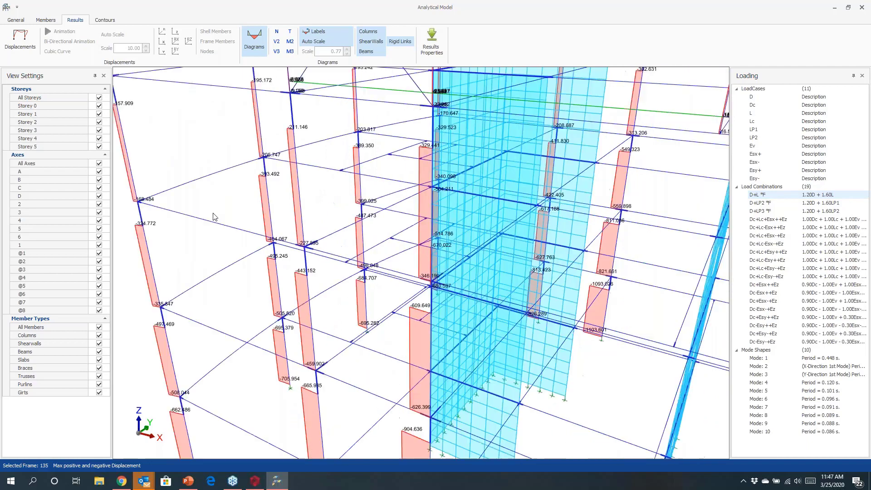
scroll(214, 217, down, 5)
click(355, 248)
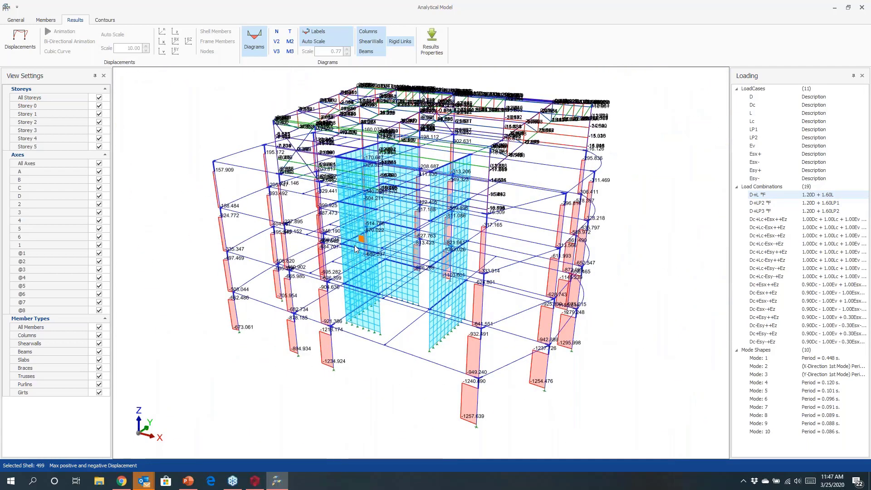
Isolate Storey 2 and display its V2 shear diagrams, followed by its M3 moment diagrams.
click(99, 98)
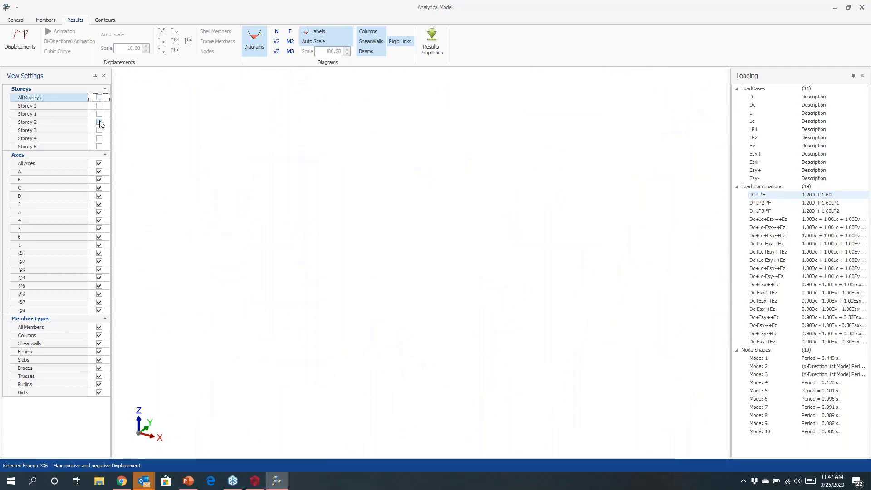
click(99, 122)
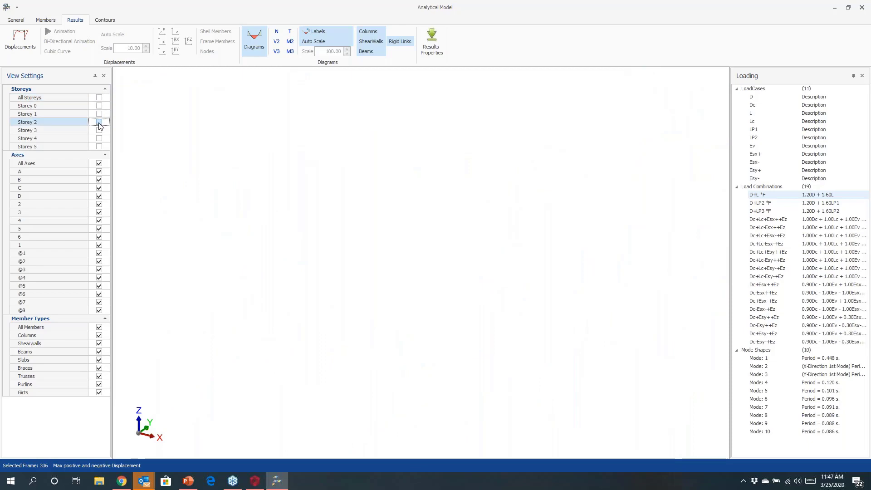
click(278, 43)
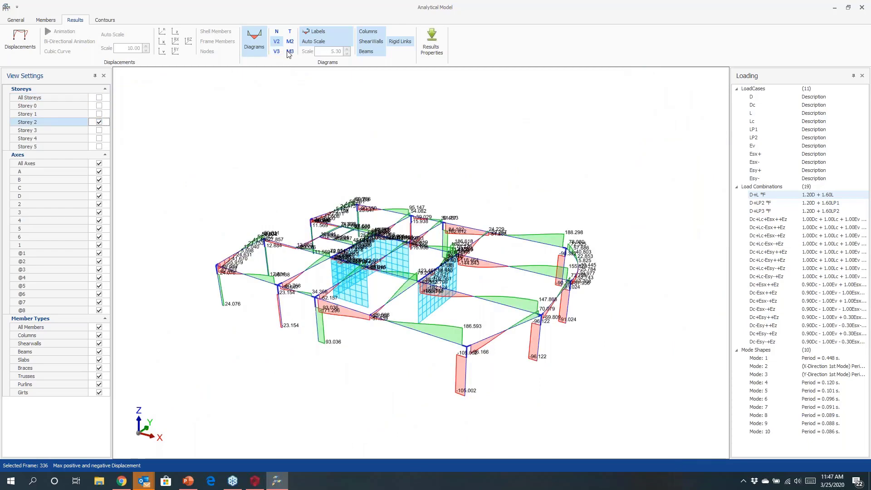
click(290, 52)
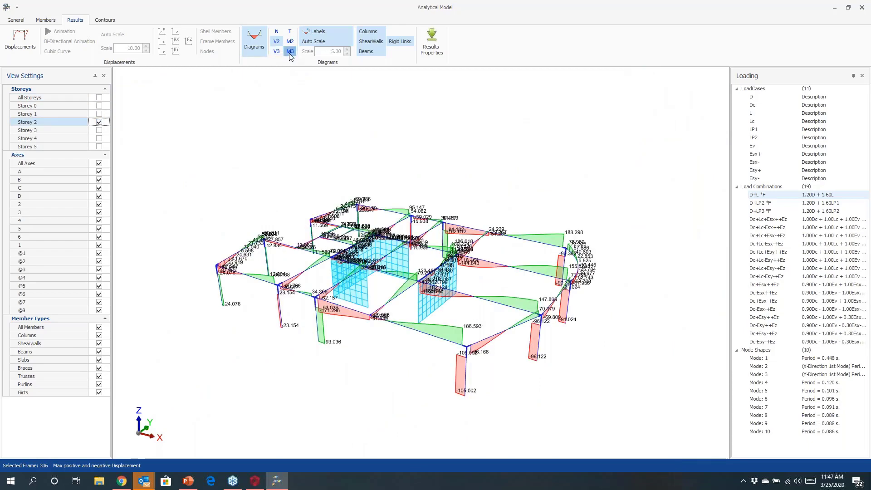
View the Storey 2 M3 diagrams under the Dc+Lc+Esx-+Ez combination and under the Esx+ load case.
click(769, 238)
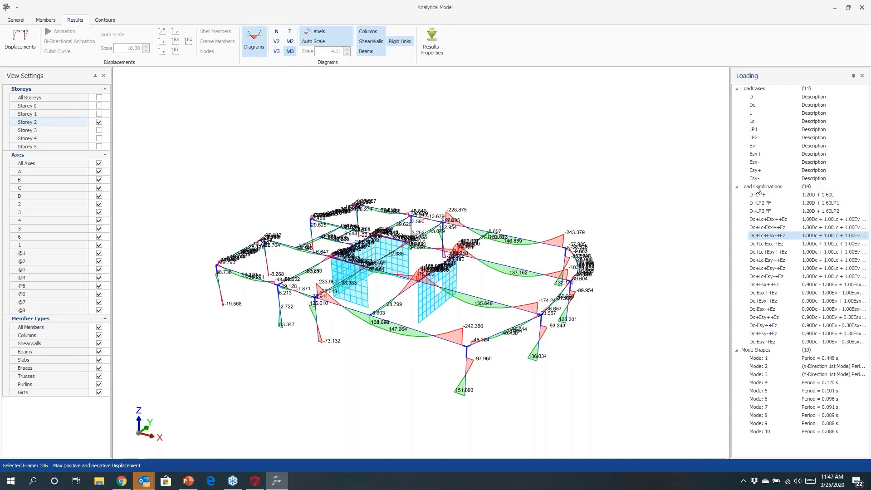
click(756, 156)
middle_drag(574, 288, 534, 281)
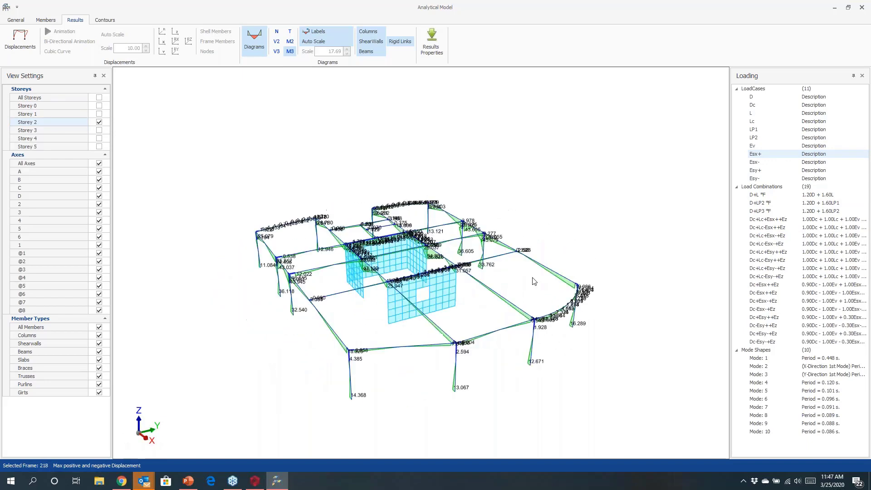
Return to the Dc+Lc+Esx-+Ez combination and examine the M3 moments closely at a Storey 2 beam-column joint.
click(767, 236)
scroll(445, 297, up, 5)
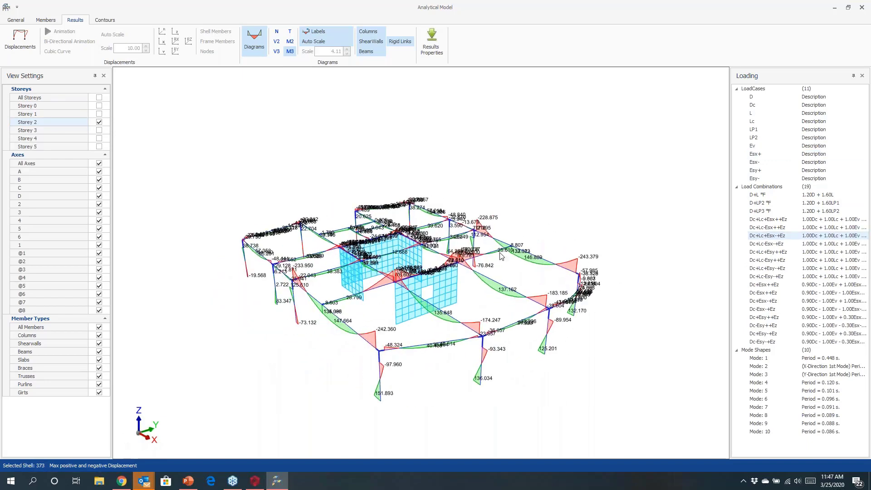
scroll(467, 232, up, 8)
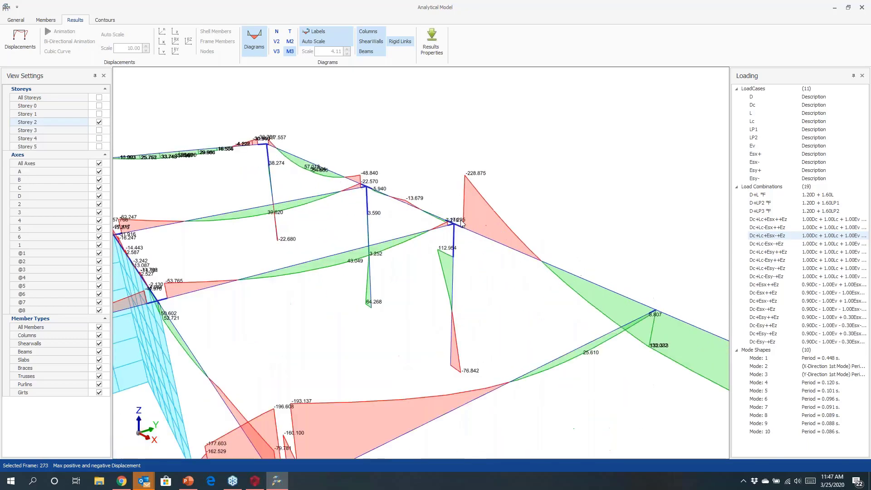
scroll(452, 242, up, 2)
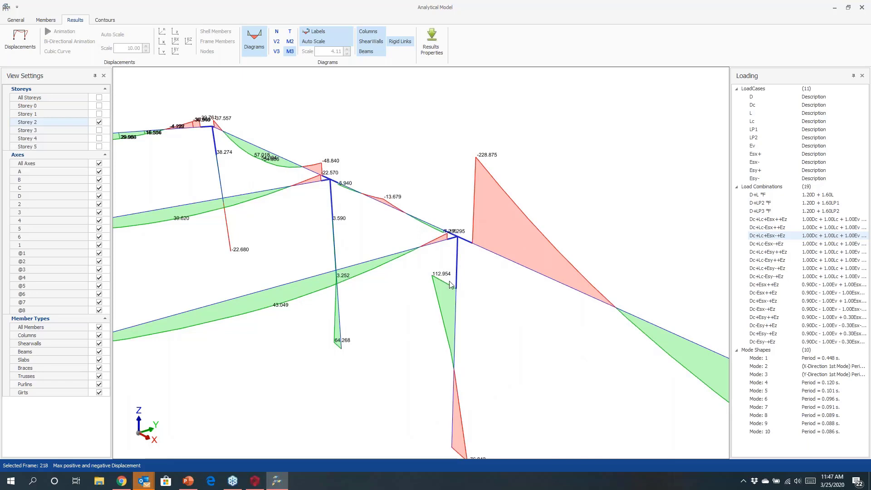
scroll(477, 217, down, 5)
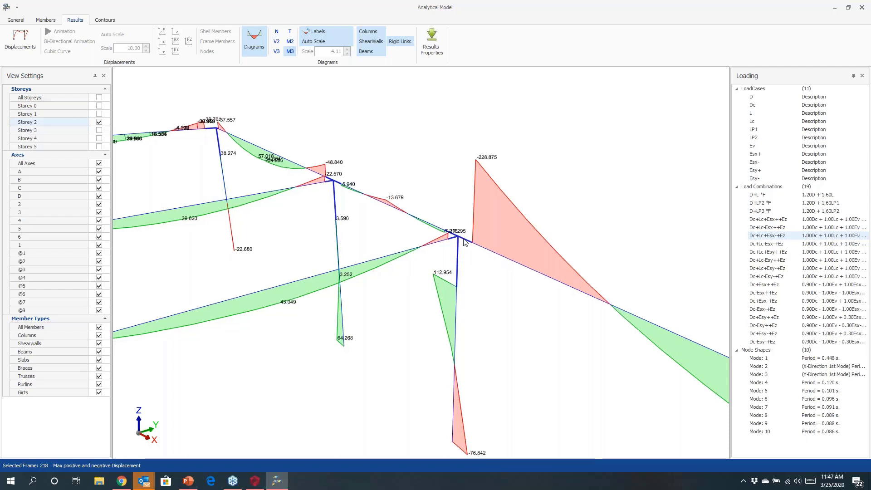
scroll(459, 319, down, 5)
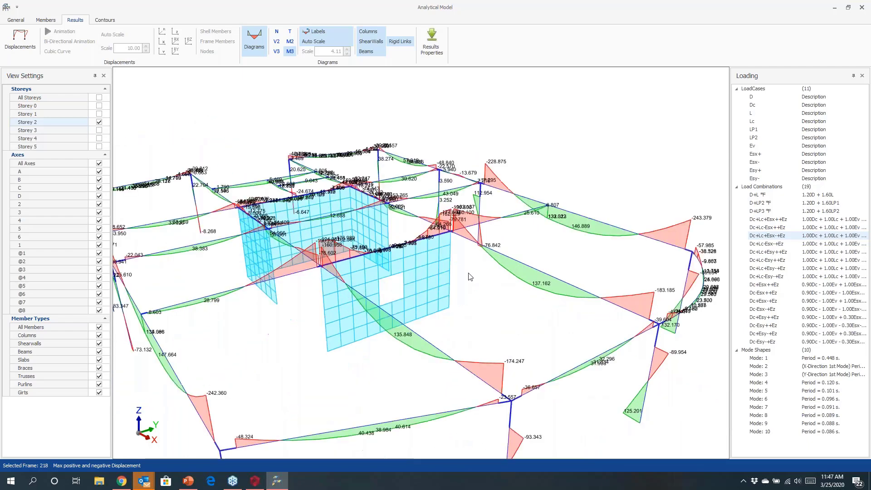
Show all storeys again and turn off the member force diagrams.
click(104, 98)
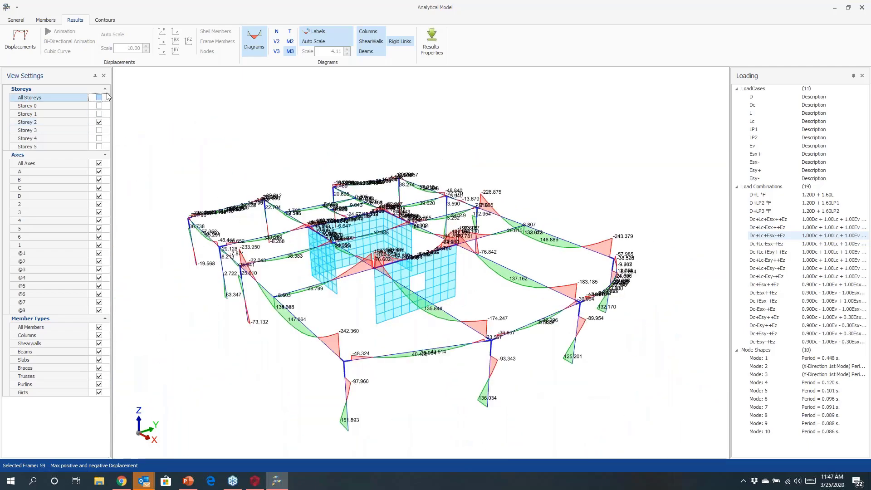
click(255, 43)
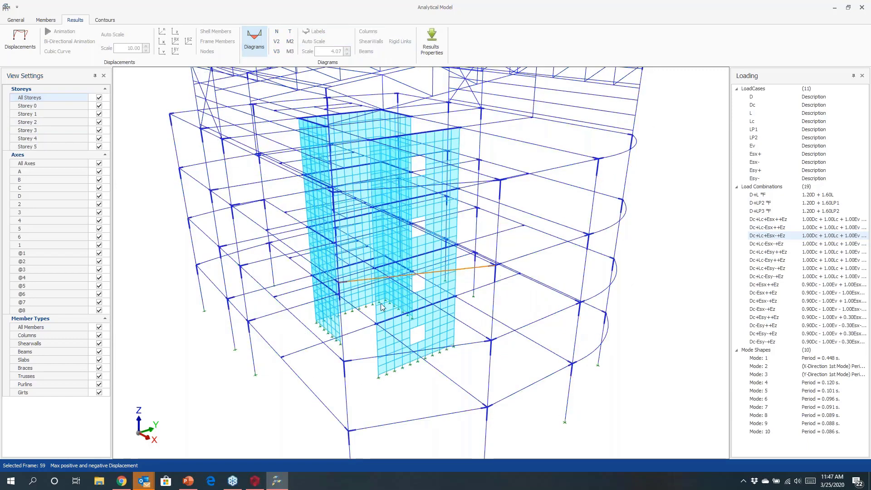
Display and animate the displaced shape of the analytical model under load case Esx+.
click(20, 40)
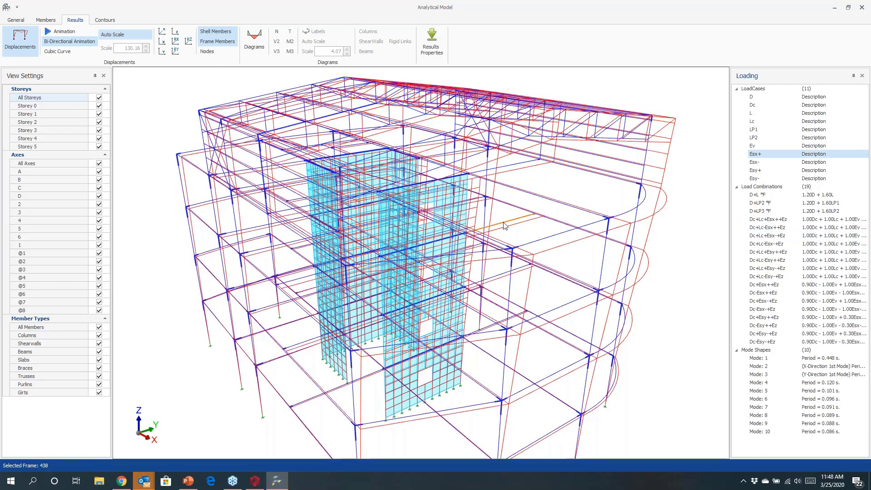
scroll(503, 226, down, 3)
middle_drag(503, 226, 521, 249)
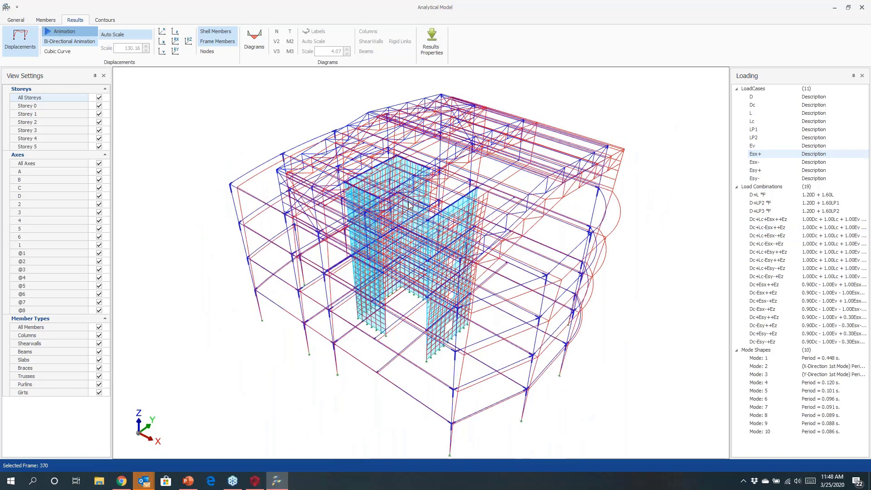
middle_drag(409, 205, 358, 222)
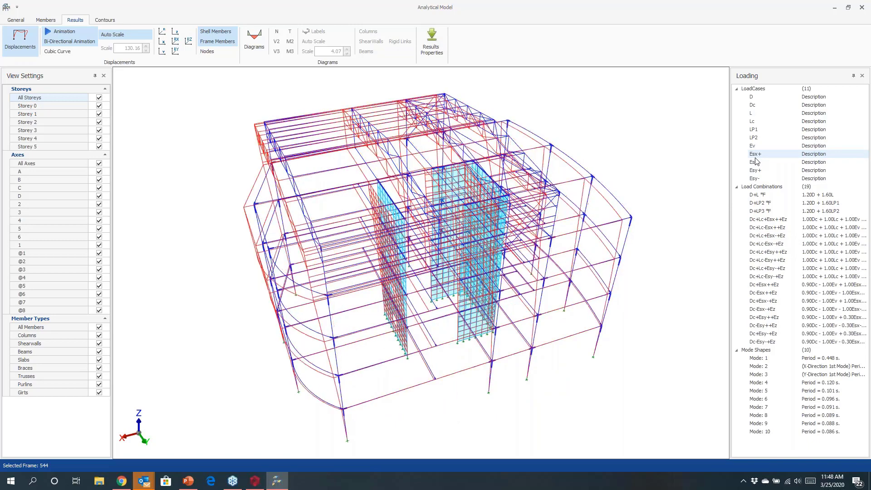
Examine the building's displaced shapes for mode shapes 1, 2, 3, 9 and 10.
click(757, 358)
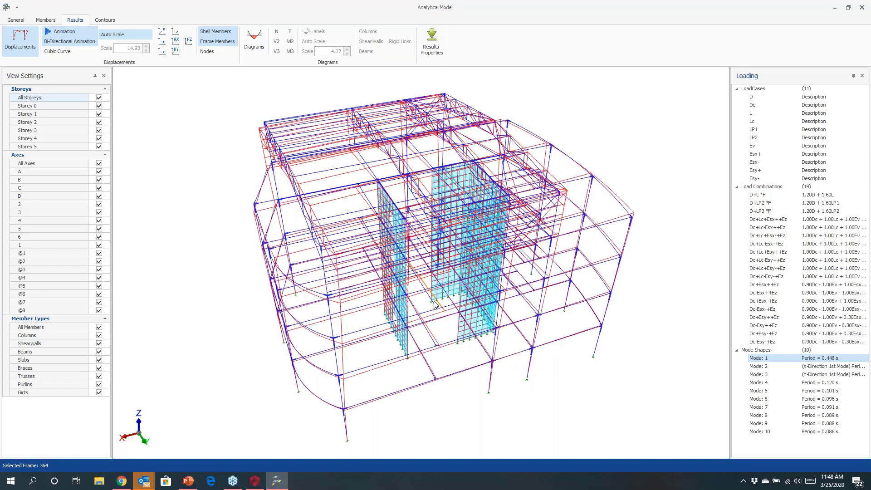
click(757, 369)
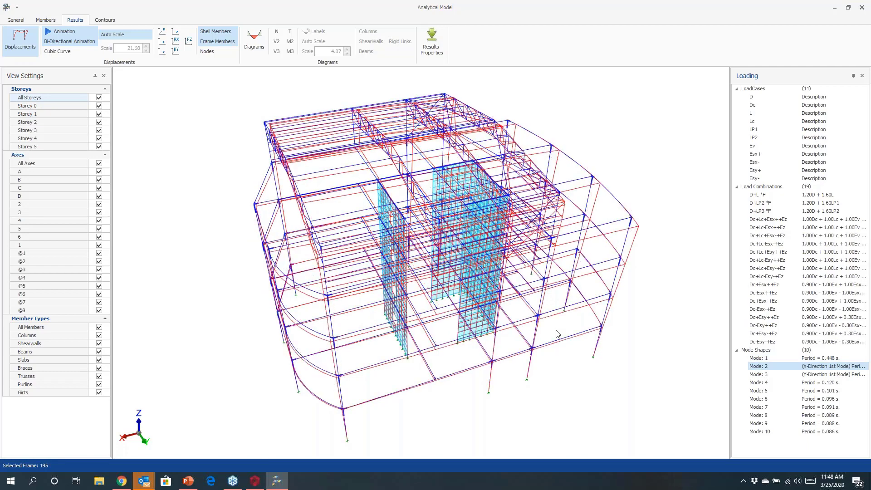
key(Down)
middle_drag(528, 299, 621, 306)
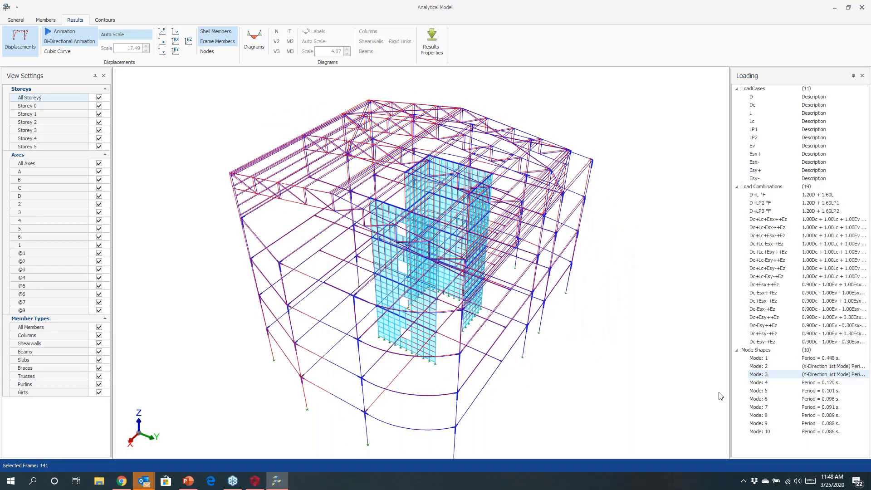
click(769, 425)
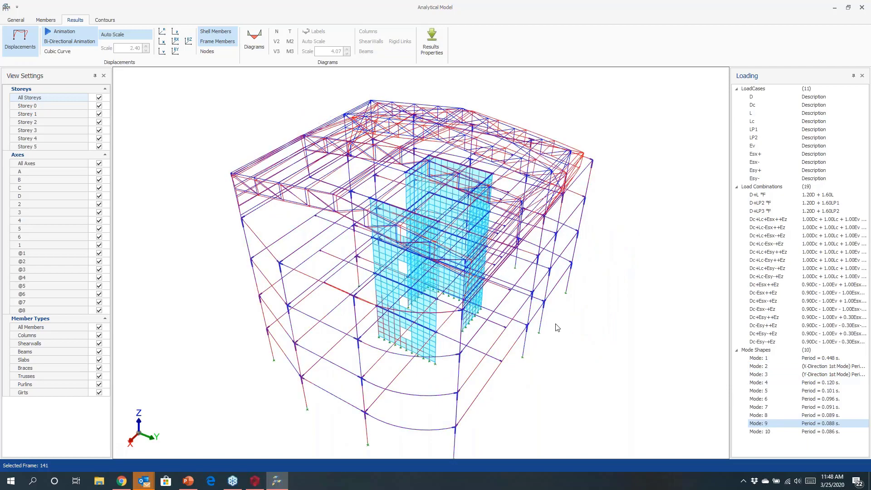
click(762, 432)
middle_drag(671, 275, 503, 243)
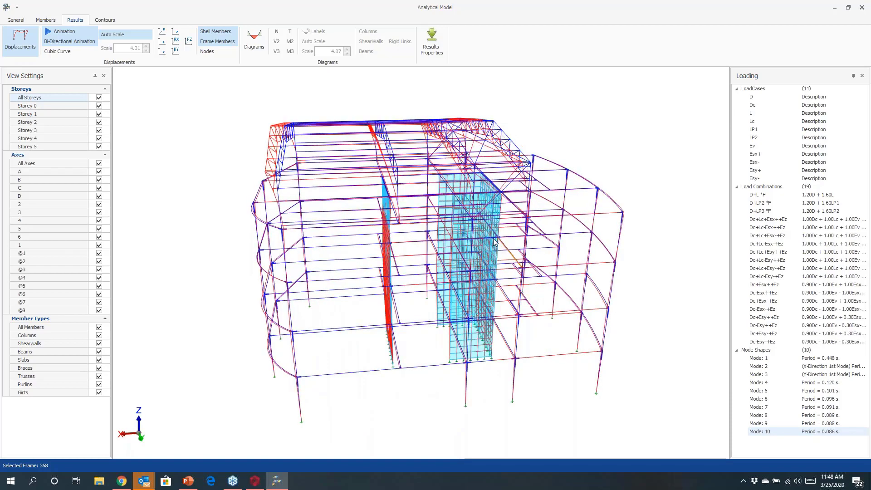
Close the analytical model, look through the members in Column/Wall Design, and open storey 2 column 2C1 for reinforcement design.
click(861, 7)
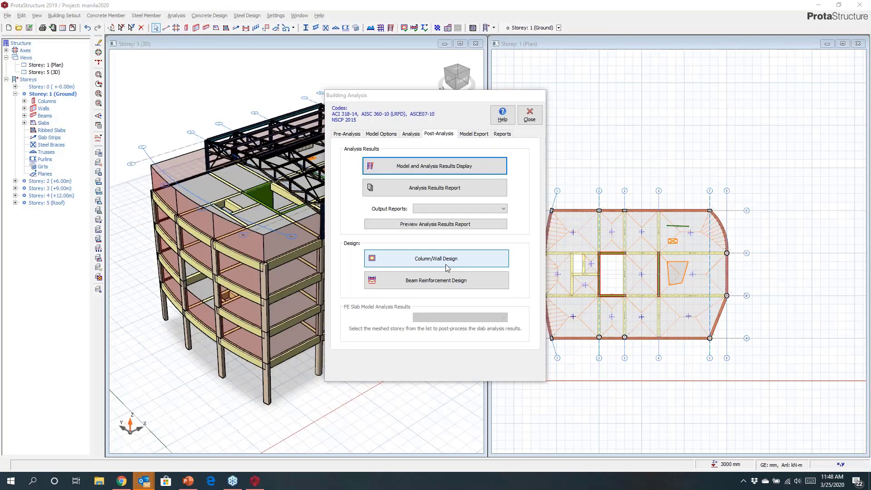
click(448, 264)
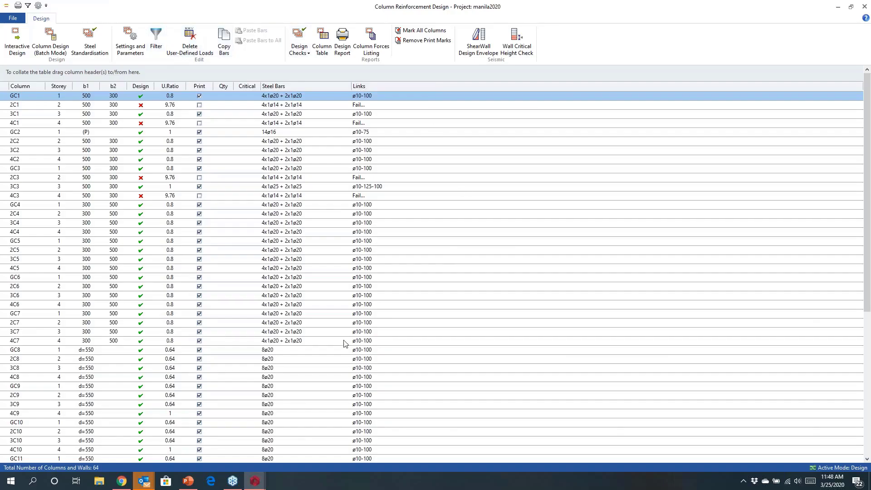
scroll(344, 344, down, 8)
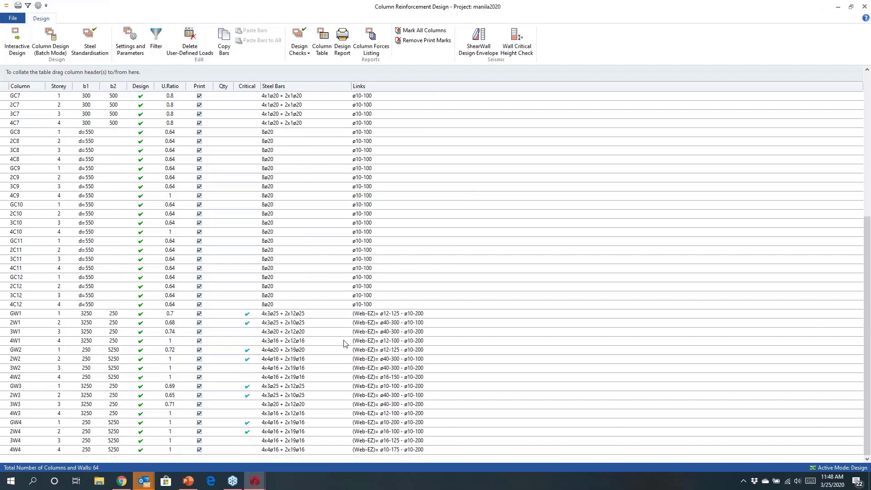
scroll(344, 343, up, 8)
click(419, 105)
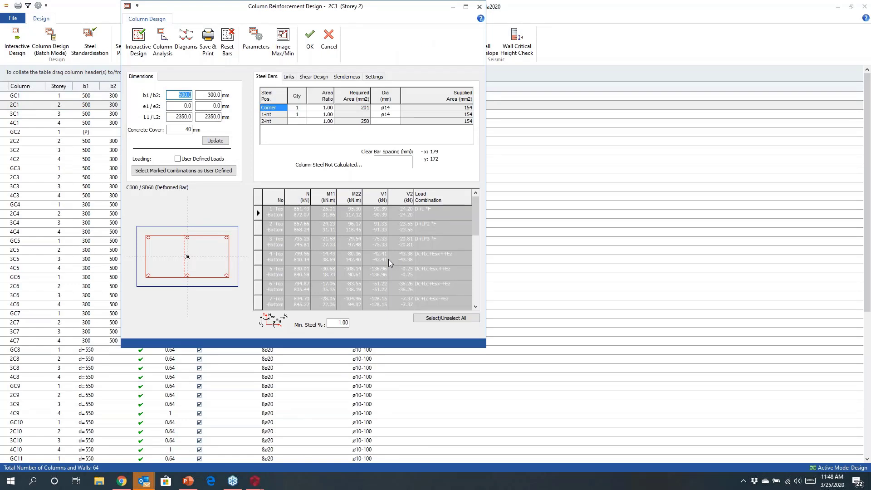
Try to design column 2C1 interactively with the Bar Spacing Maximisation Method.
click(256, 40)
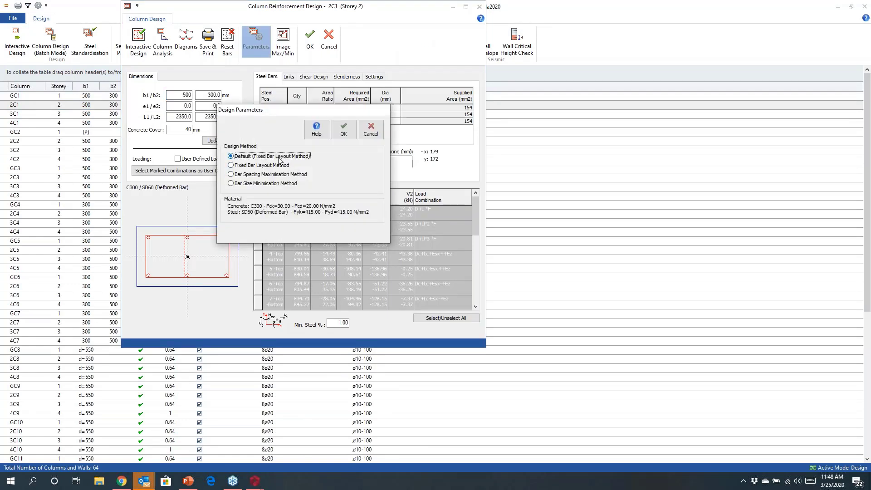
click(235, 176)
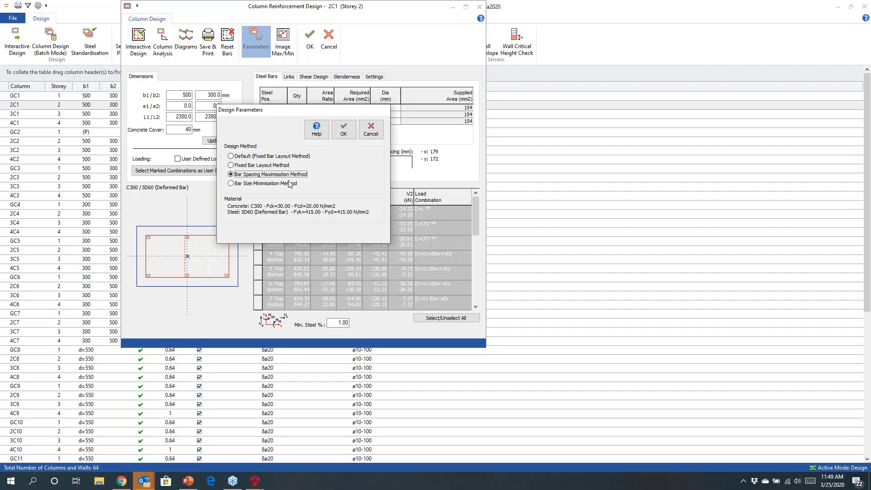
click(342, 132)
click(137, 42)
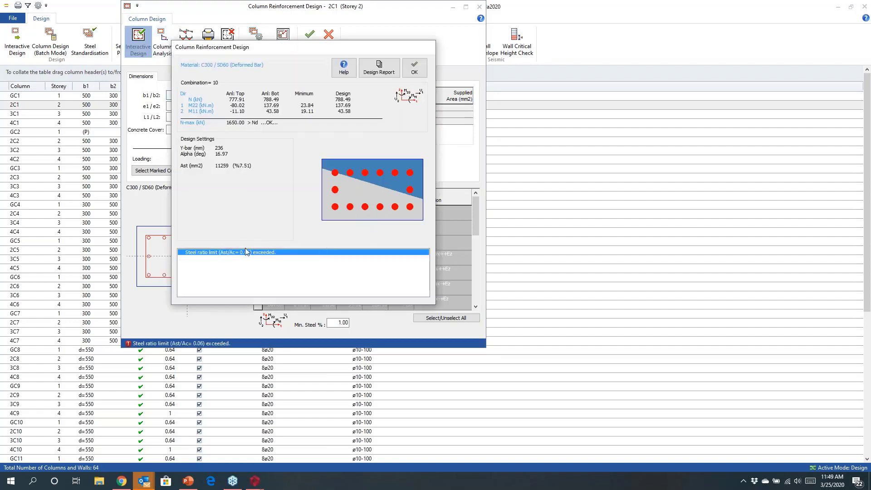
click(414, 68)
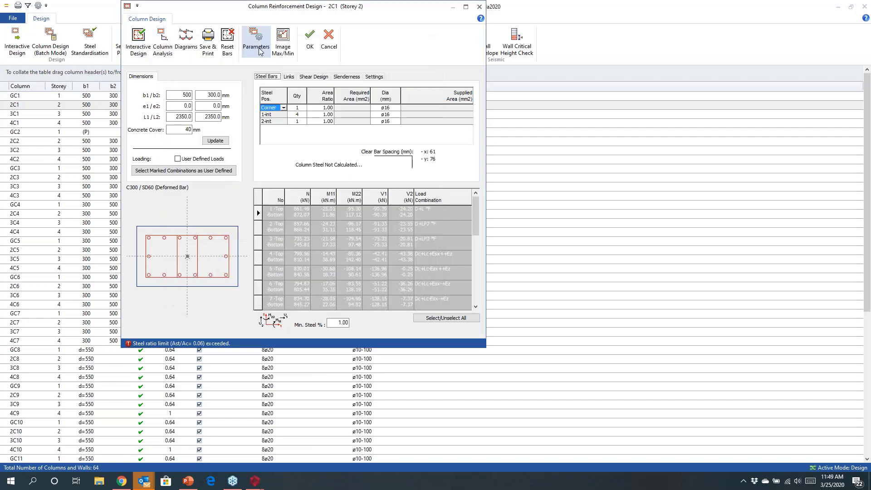
Redesign column 2C1 interactively with the Bar Size Minimisation Method and review its design report.
click(231, 183)
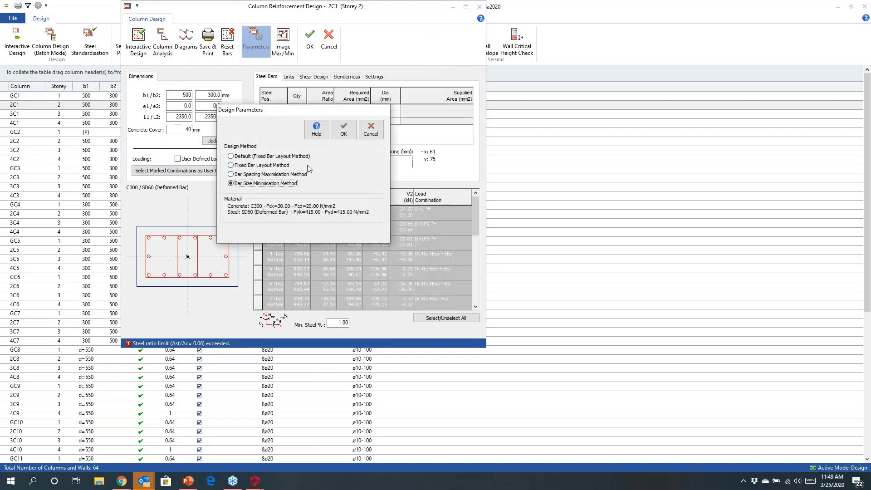
click(344, 131)
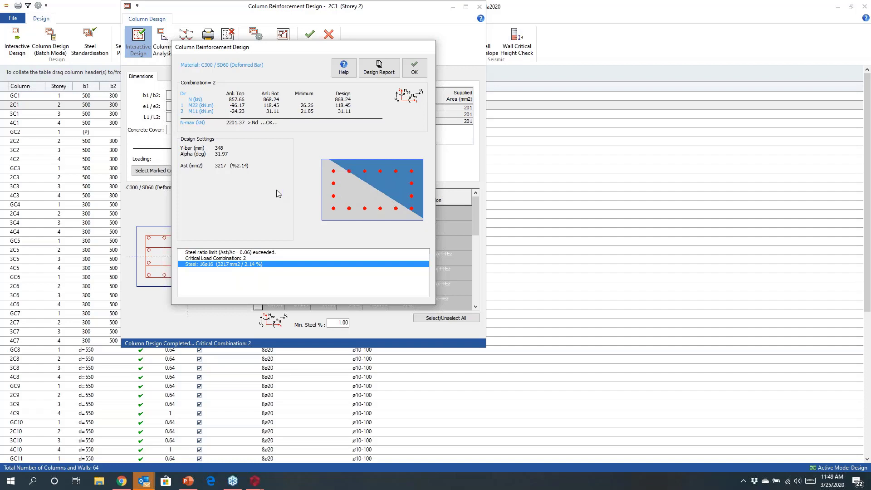
click(379, 68)
scroll(283, 191, down, 20)
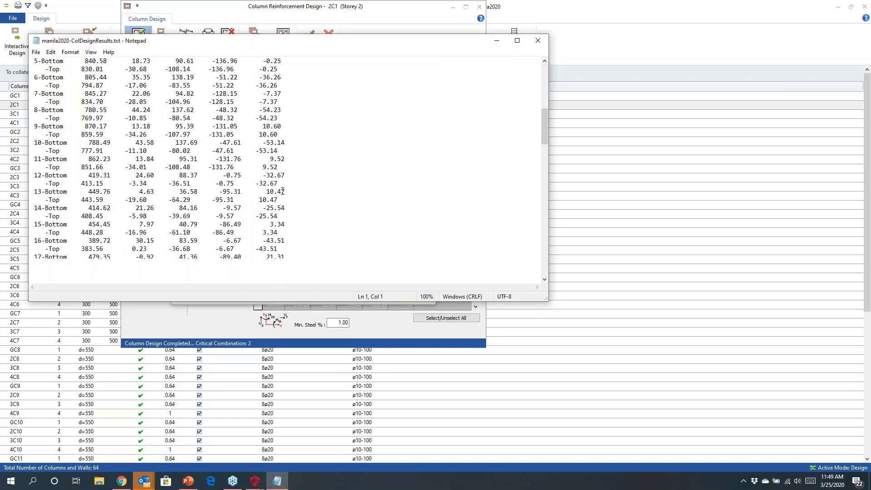
scroll(283, 191, down, 15)
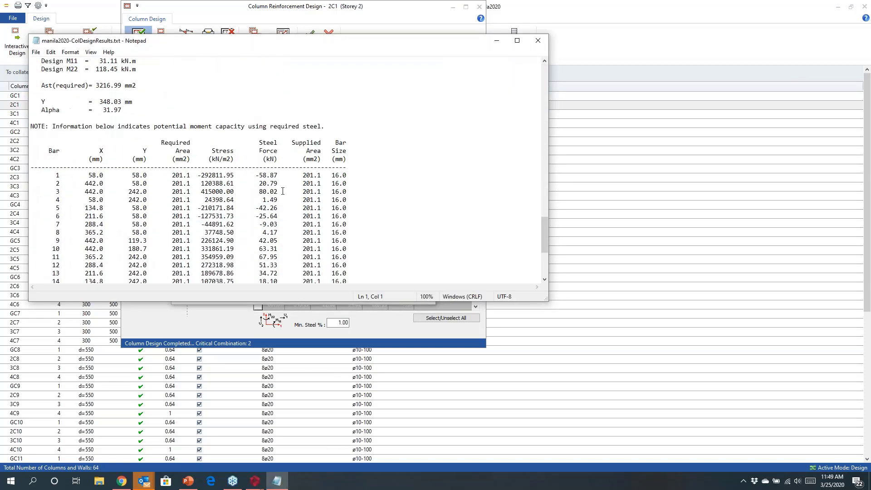
click(535, 43)
click(417, 70)
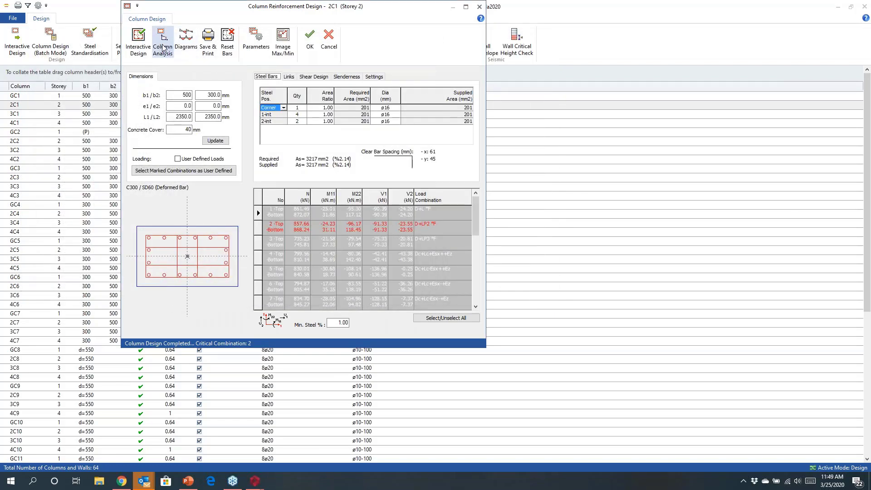
Check the interaction diagrams of column 2C1 with Column Analysis and accept its reinforcement design.
click(163, 48)
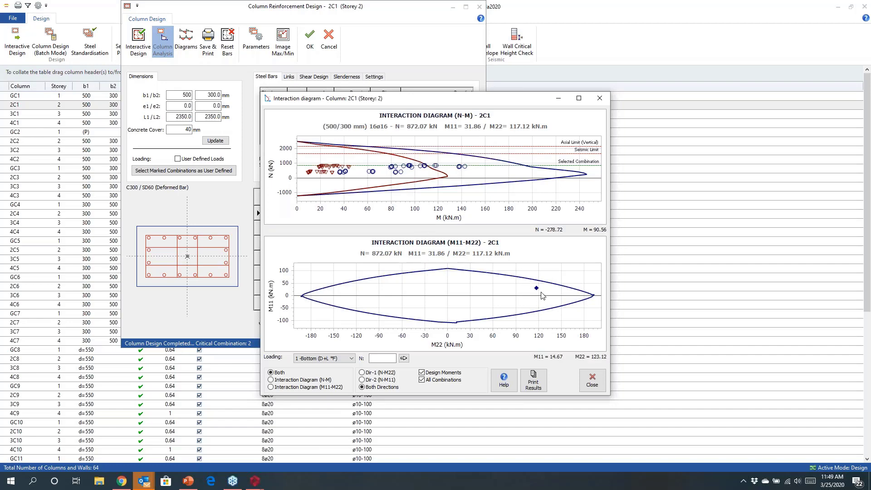
click(592, 380)
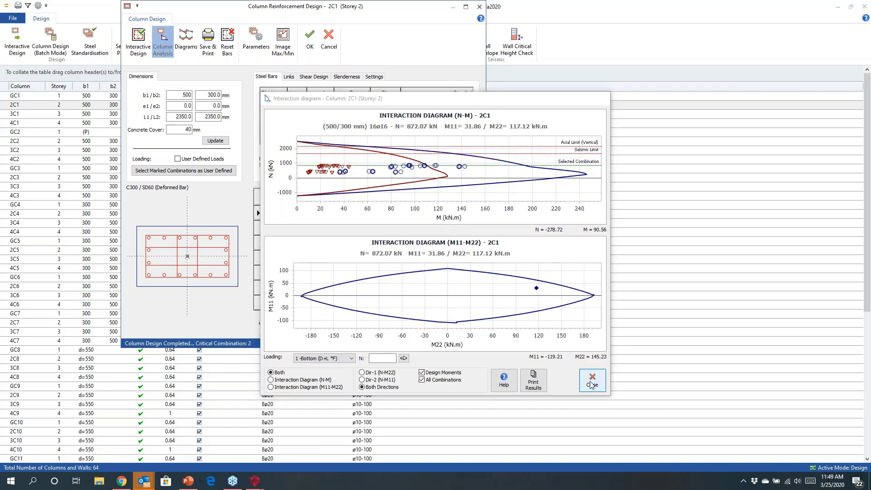
click(311, 45)
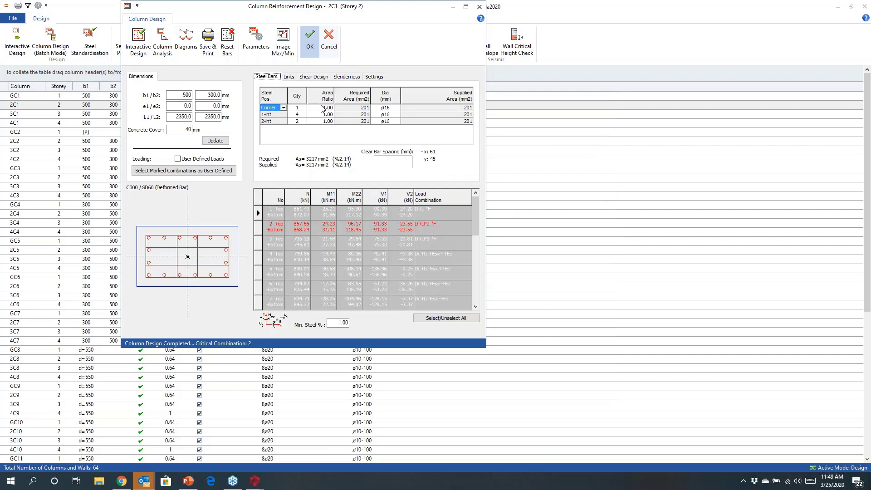
click(402, 123)
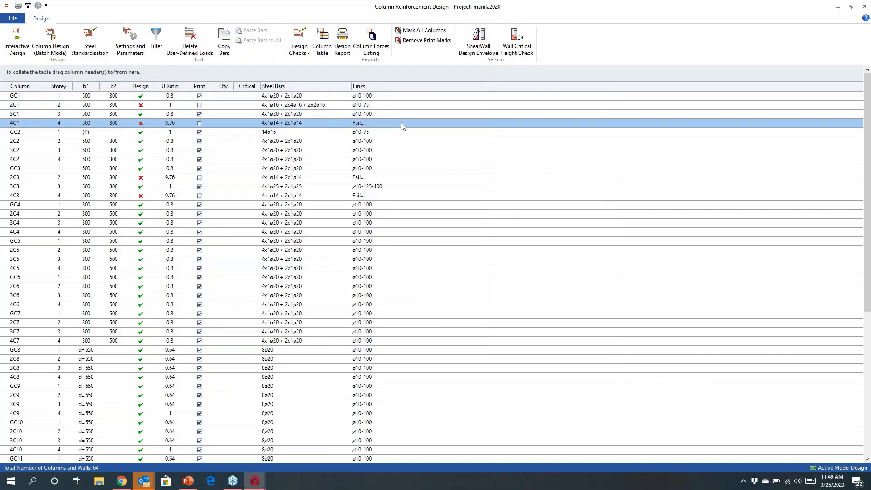
double_click(401, 122)
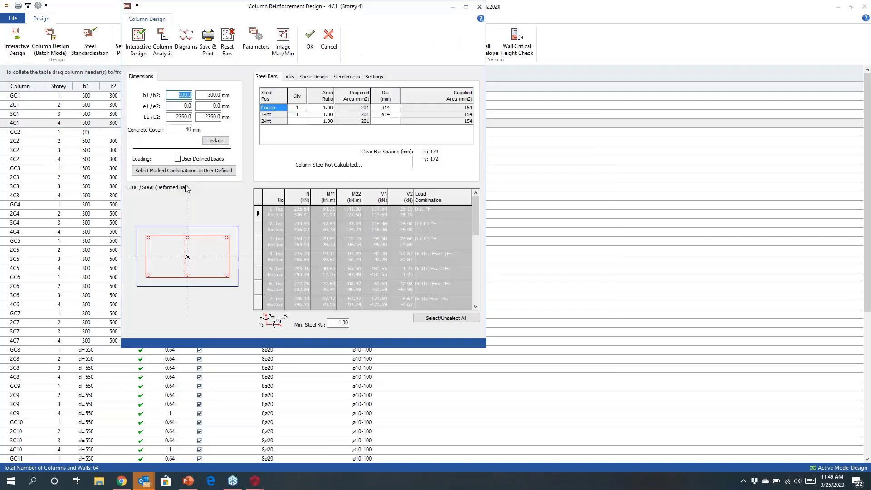
click(328, 42)
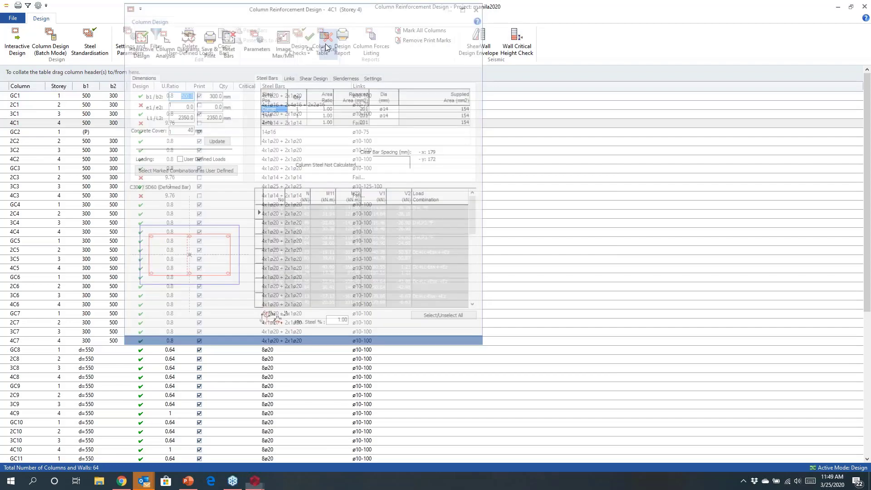
Examine the ShearWall Design Envelope of wall GW1 for load case Esx+.
scroll(489, 175, down, 5)
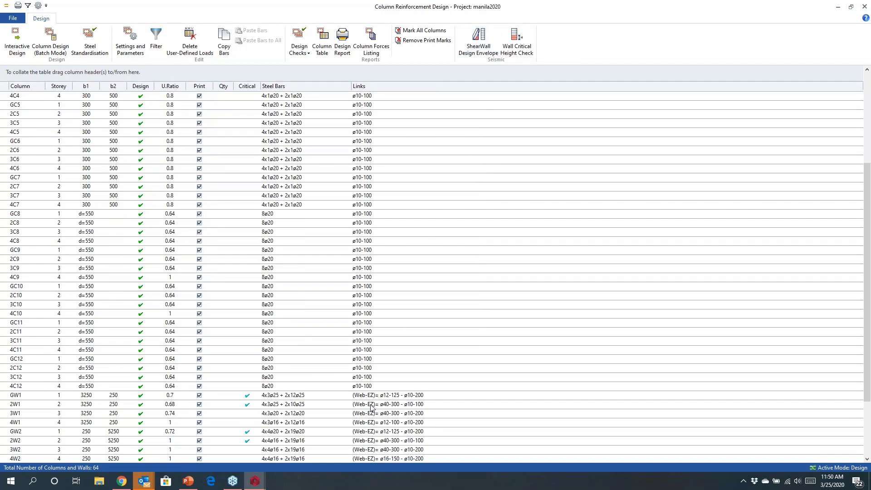
click(326, 398)
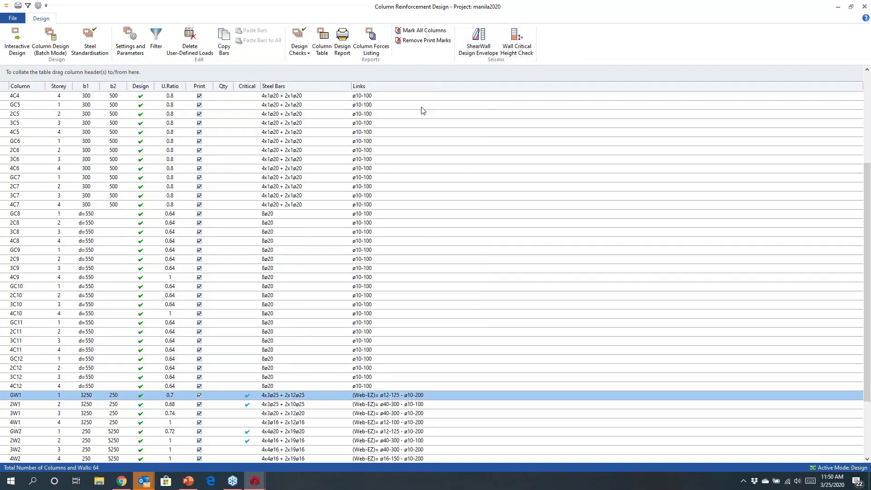
click(471, 47)
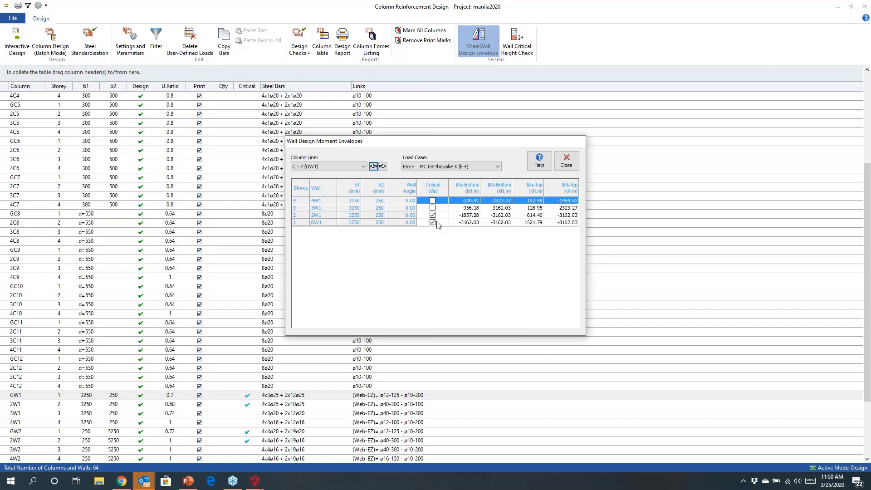
click(567, 165)
Leave the column design and open the reinforcement data of storey 1 beam axis 1 (GB6 - GB5 - GB4) in Beam Reinforcement Design.
click(865, 9)
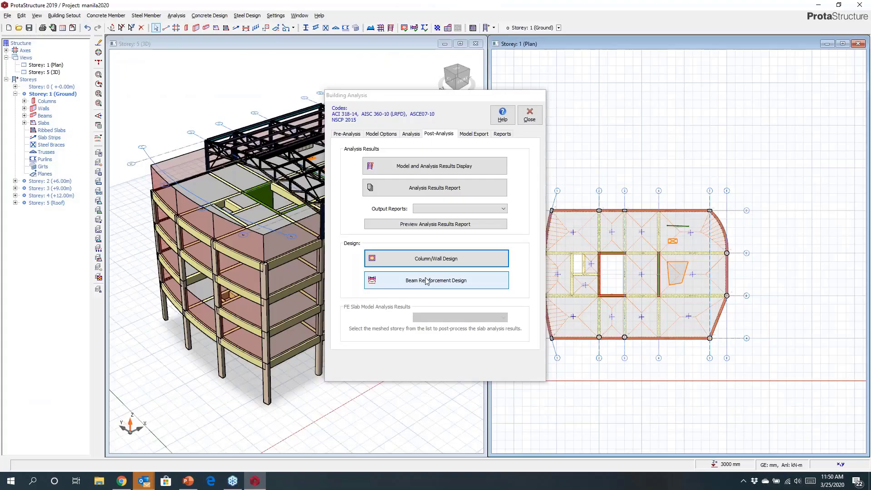
click(426, 281)
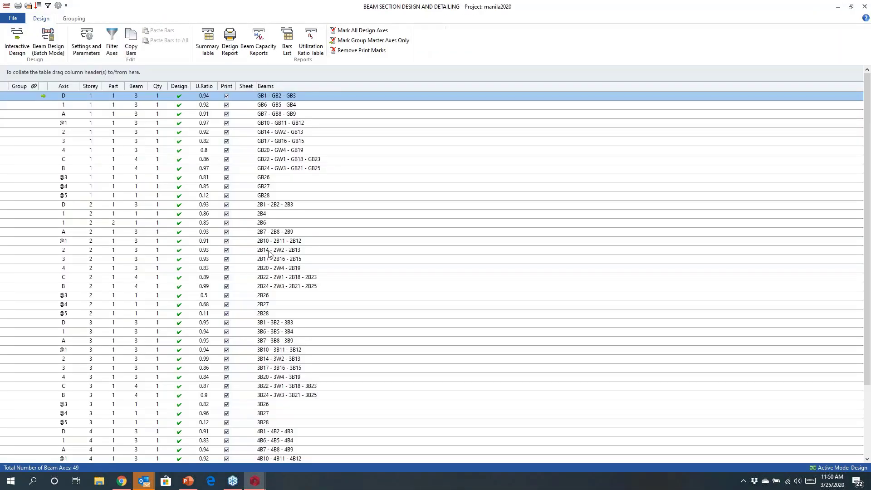
click(348, 105)
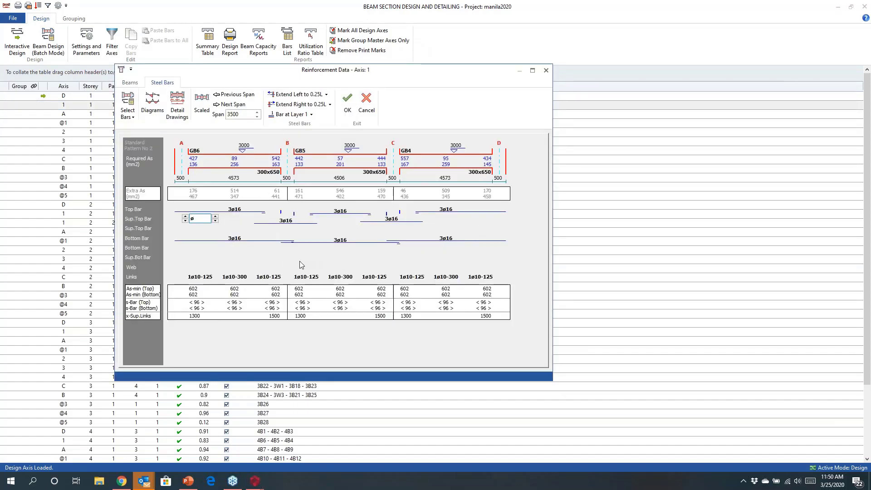
Review the shear and moment diagrams of beams GB6, GB5 and GB4 for the envelope and load cases D, Dc and L.
click(154, 106)
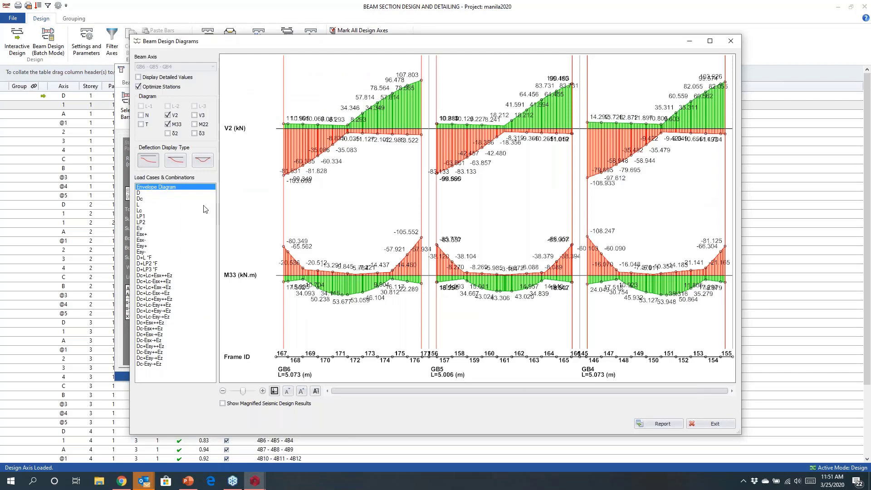
click(147, 194)
click(151, 200)
click(151, 205)
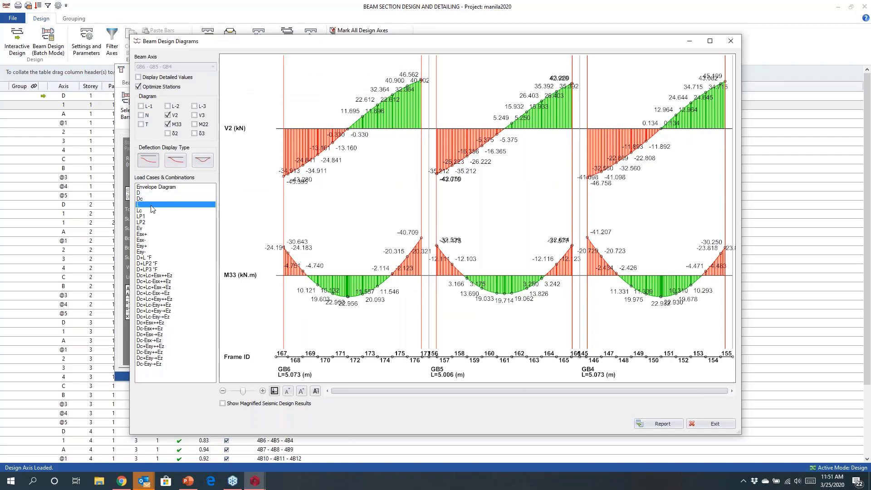
Examine the shear and moment diagrams of beams GB6, GB5 and GB4 for the seismic cases, load combinations and envelope.
click(152, 235)
click(151, 247)
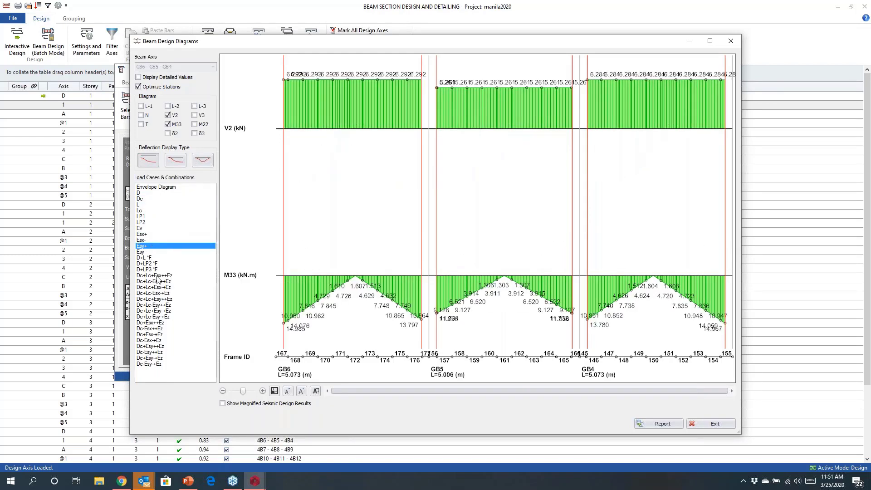
click(157, 276)
click(158, 287)
click(159, 293)
click(159, 304)
click(158, 311)
click(159, 317)
click(159, 328)
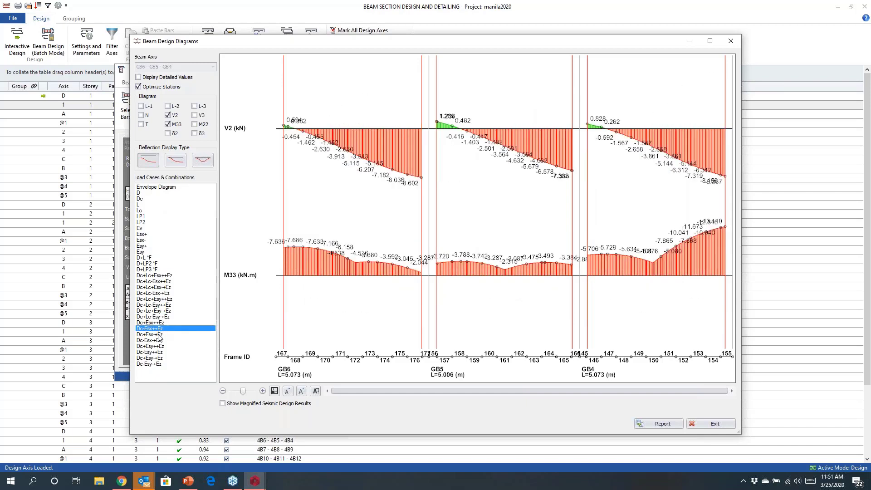
click(159, 334)
click(156, 188)
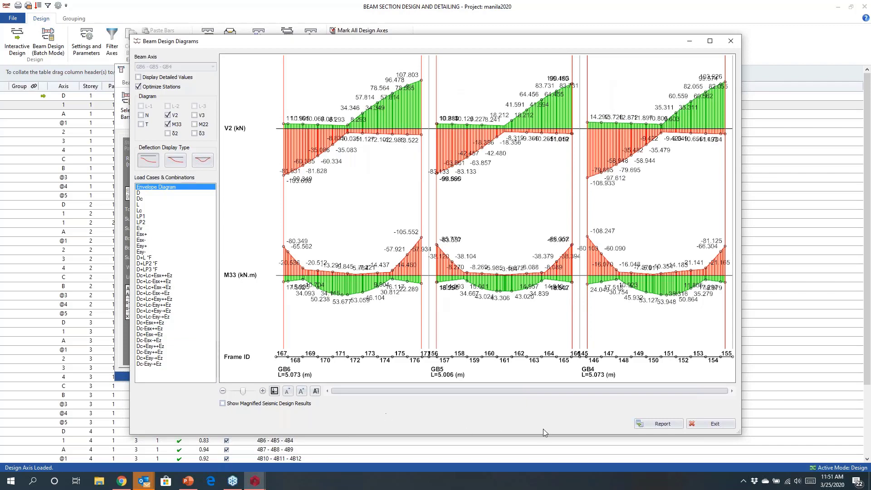
click(691, 426)
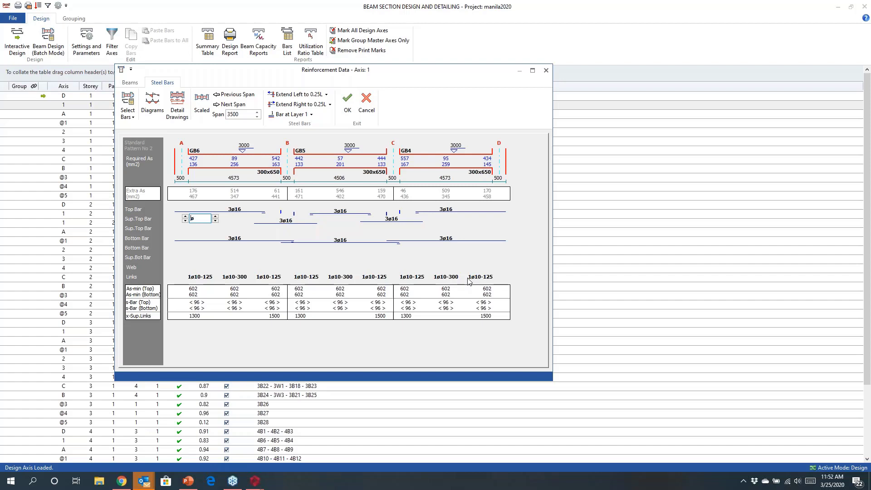
Discard the axis 1 reinforcement edits, leave Building Analysis and display the Storey 0 plan.
click(366, 102)
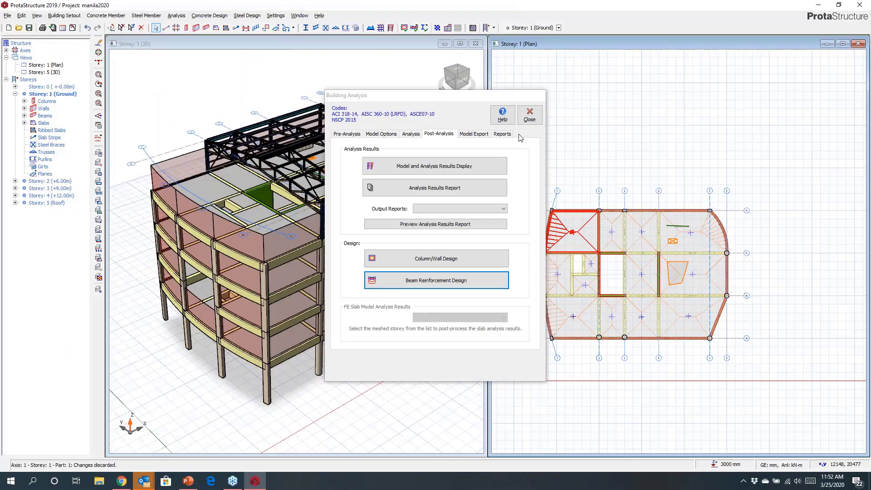
click(528, 119)
double_click(51, 86)
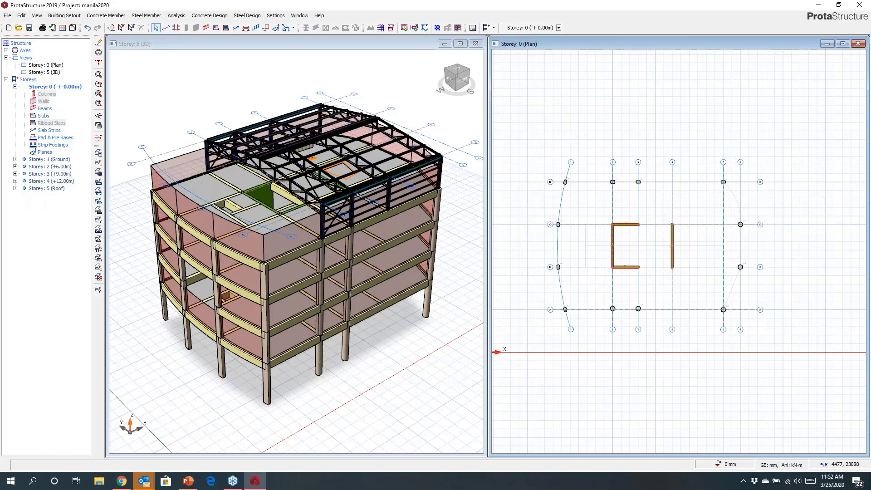
Select the foundation-level columns except GC1 and open the Pile Cap Batch Design for them.
drag(523, 155, 736, 297)
drag(725, 212, 758, 274)
drag(596, 172, 663, 194)
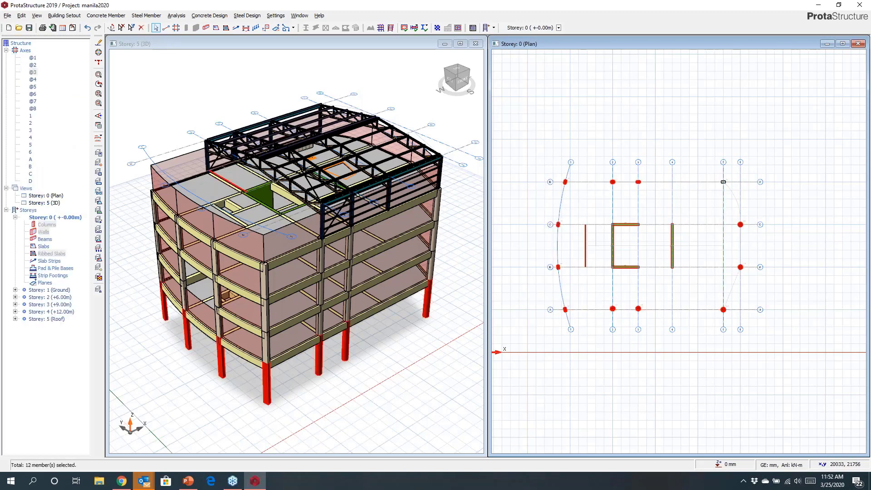
right_click(659, 167)
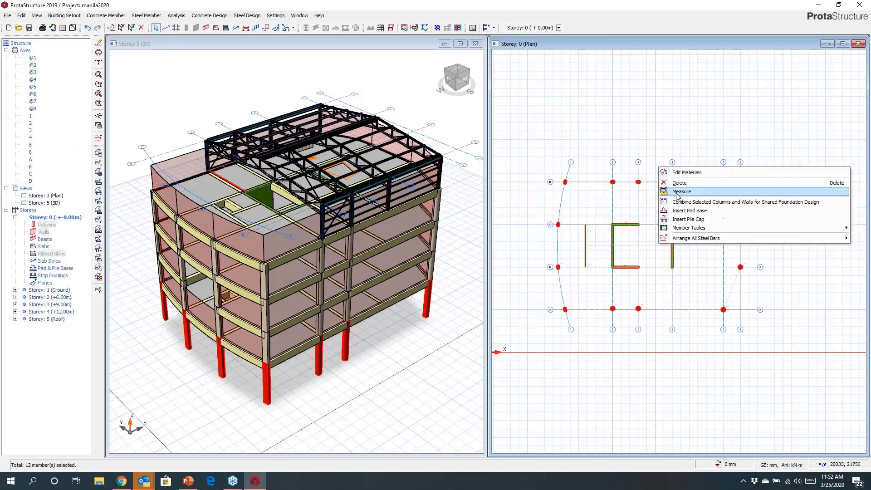
click(686, 219)
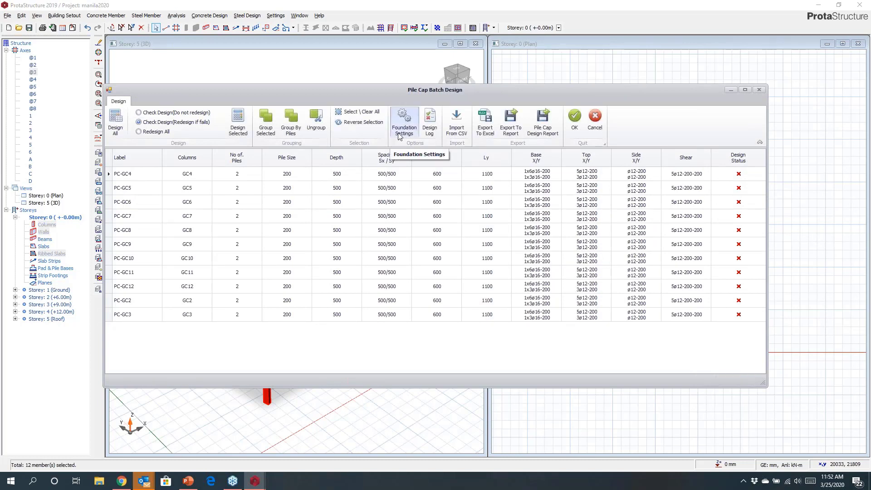
Design all pile caps, group them by piles and insert them under the selected columns.
click(117, 126)
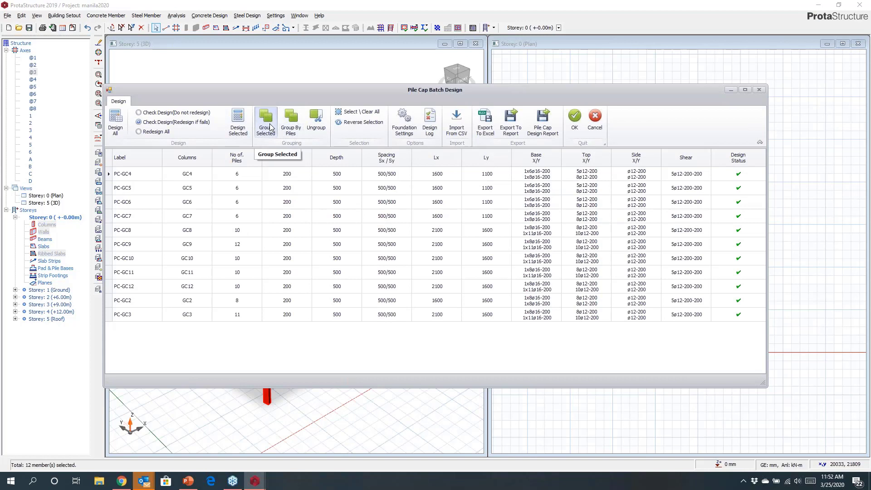
click(291, 122)
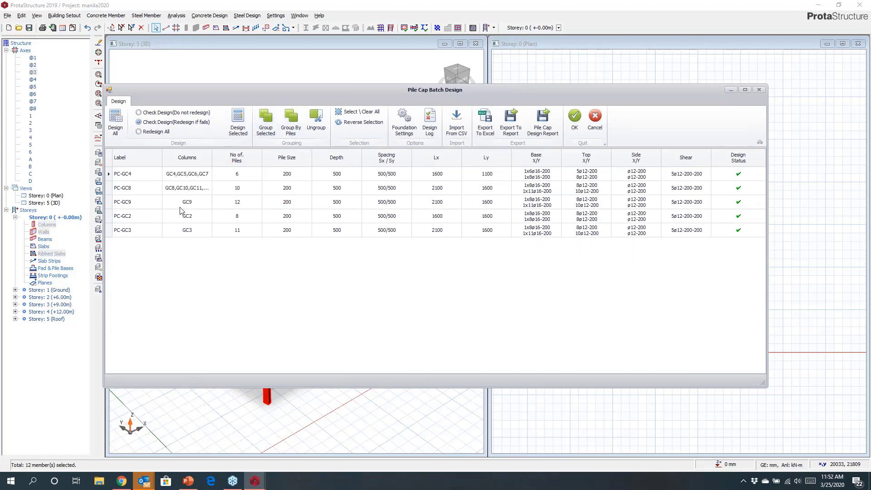
click(575, 119)
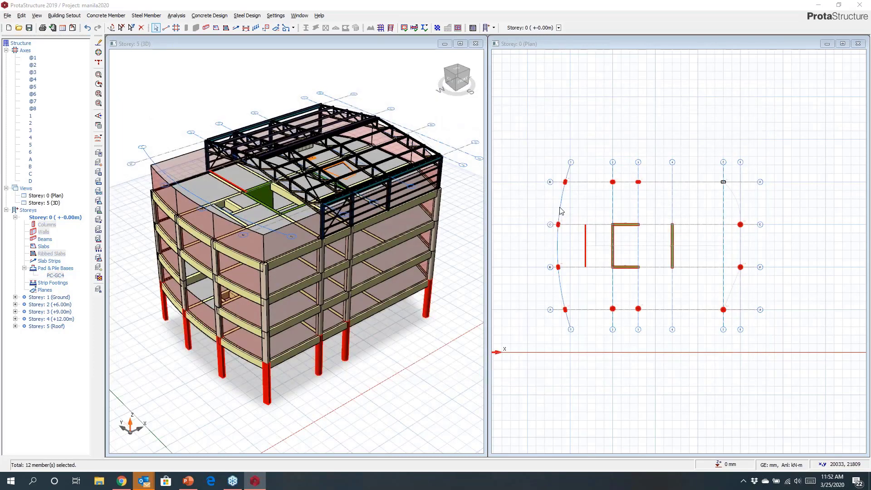
click(560, 211)
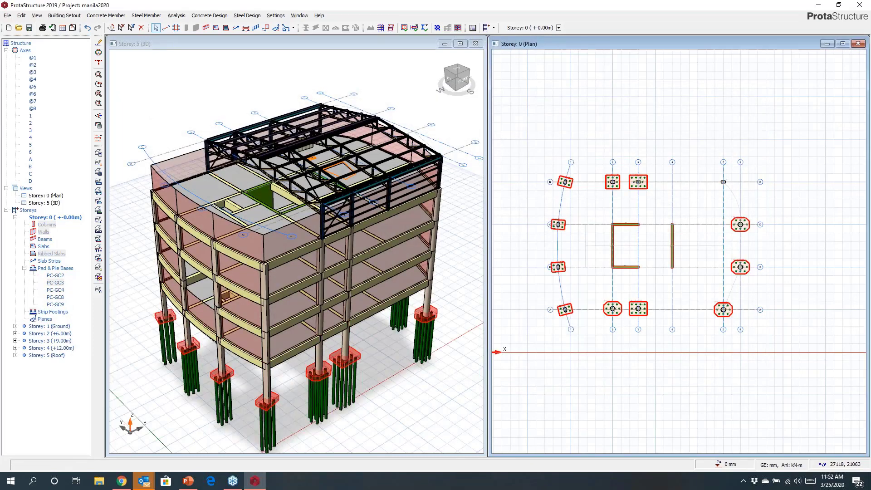
Create a pad base for column GC1 with a footing depth of 800 mm and calculate its dimensions.
scroll(751, 178, up, 3)
scroll(715, 178, up, 5)
click(673, 196)
right_click(672, 192)
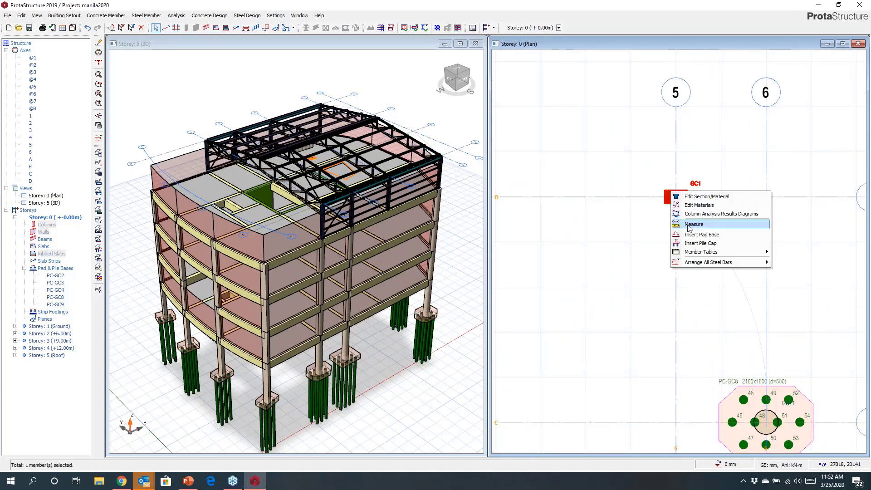
click(691, 235)
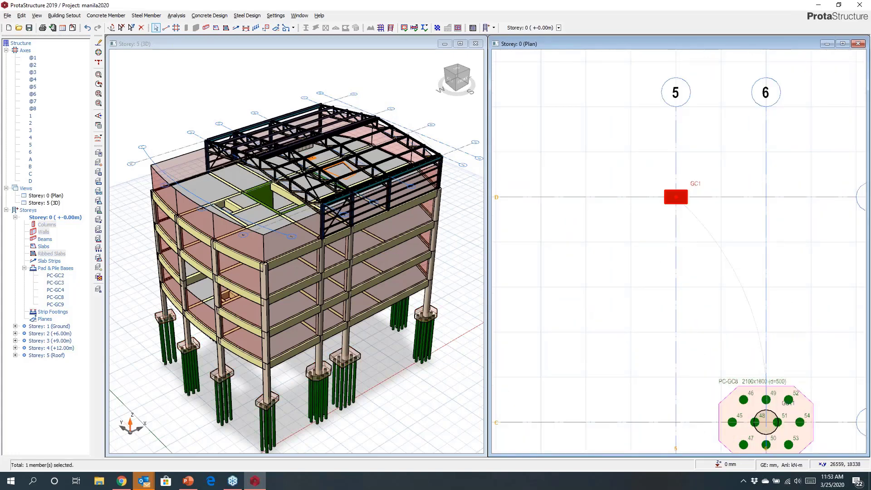
click(676, 197)
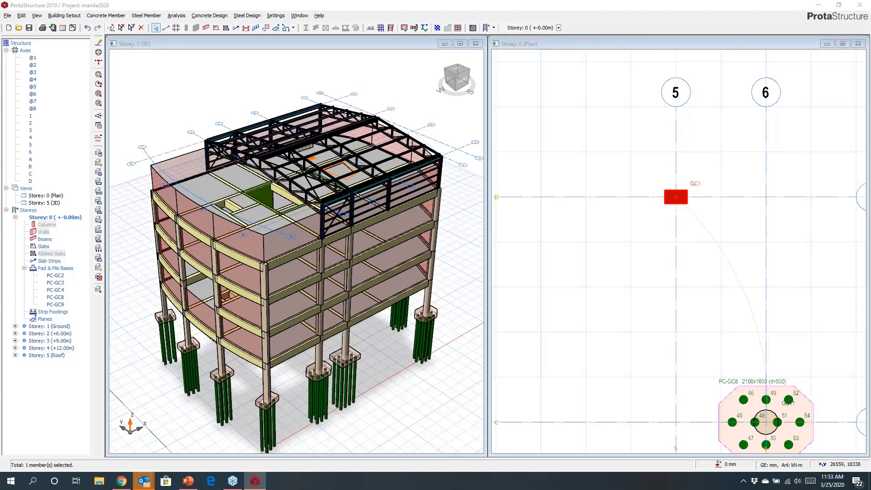
drag(412, 216, 431, 219)
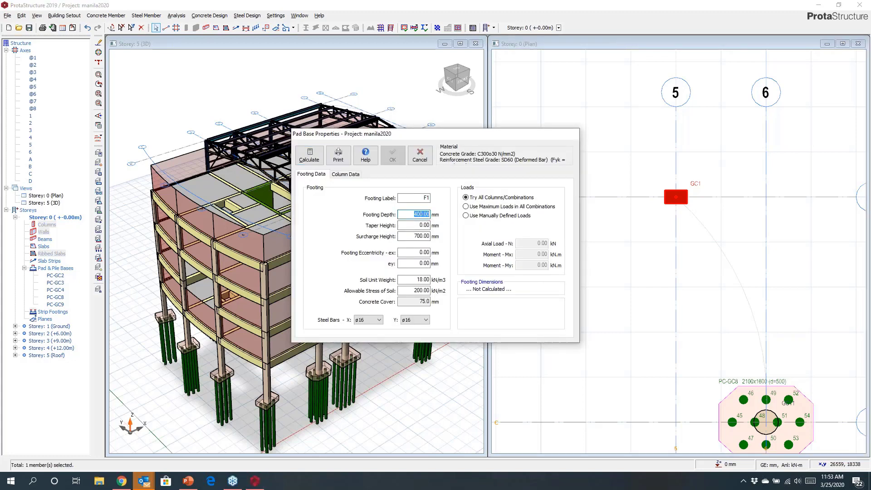
text(800)
click(298, 156)
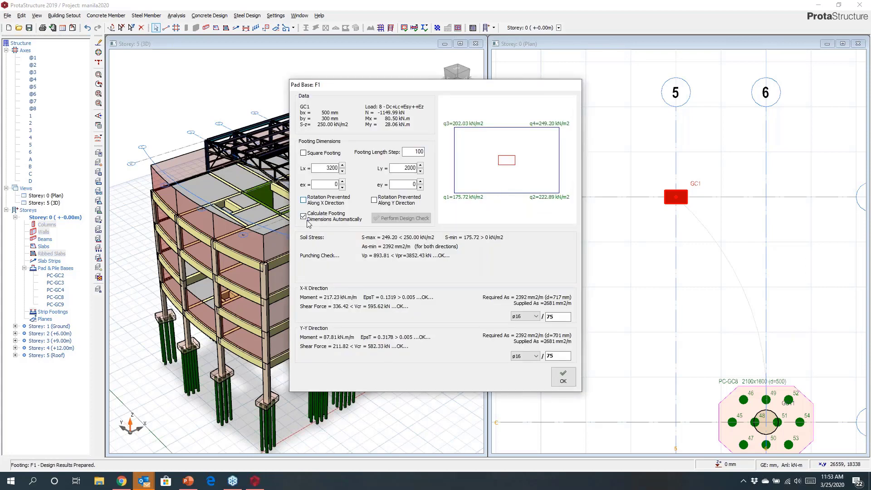
Make the GC1 pad base a square footing with eccentricities ex and ey of -200 mm and accept the design.
click(303, 154)
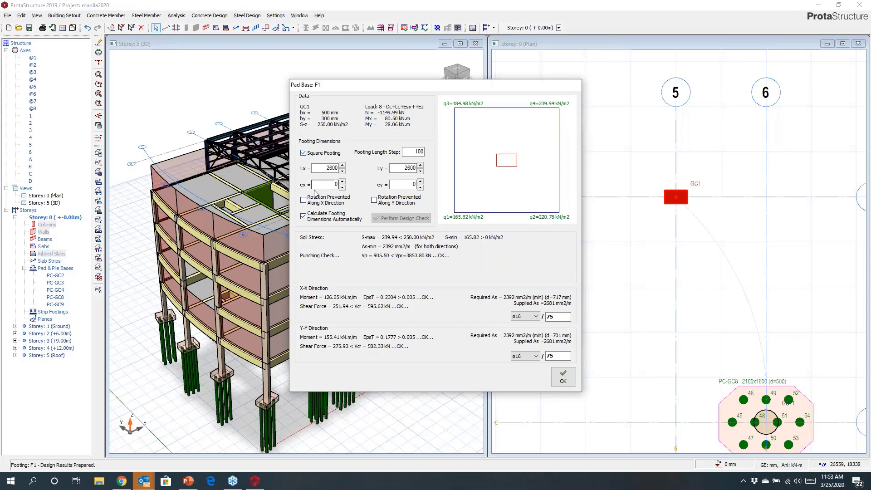
click(342, 187)
click(343, 188)
click(421, 188)
click(420, 189)
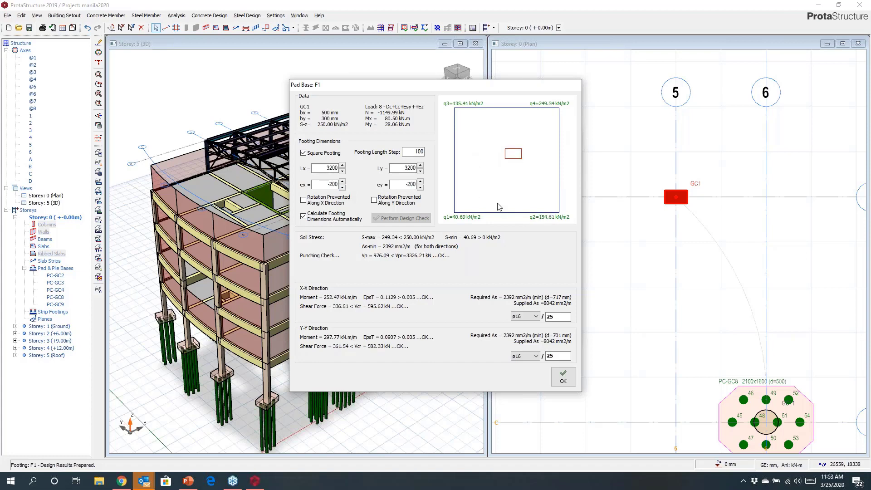
click(563, 376)
click(396, 159)
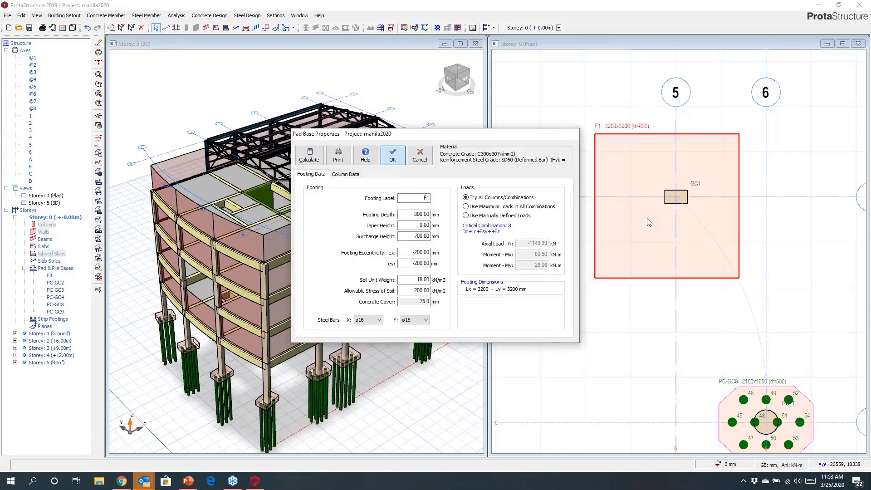
Draw a rectangular slab edge enclosing the C-shaped core walls and the separate wall on axis 4.
scroll(647, 222, down, 8)
scroll(647, 209, up, 7)
scroll(666, 208, down, 3)
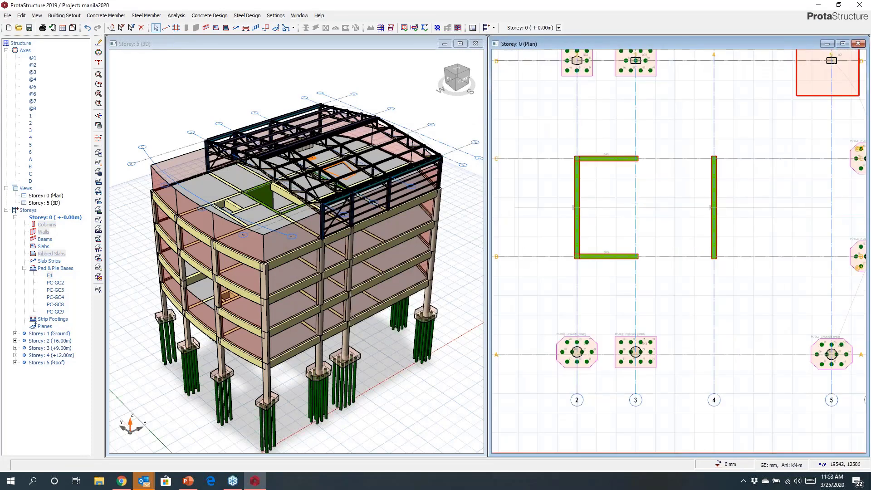
click(293, 28)
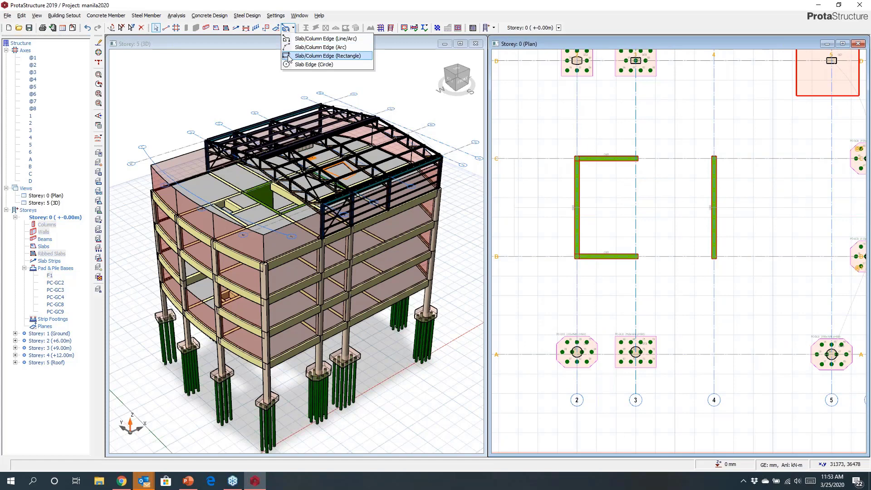
click(317, 55)
click(557, 138)
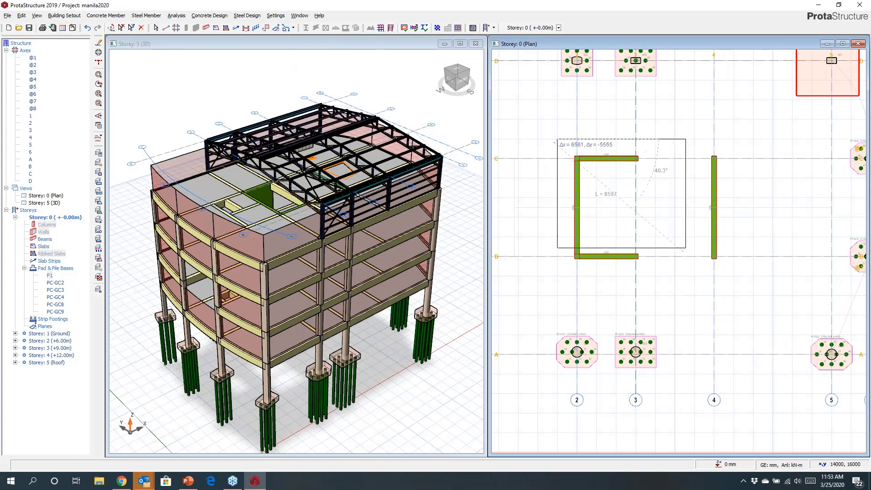
click(733, 276)
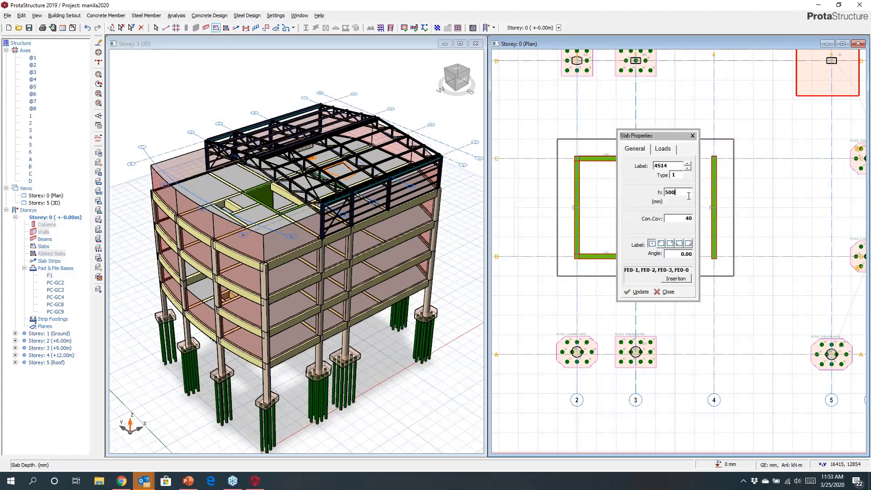
Insert a 500 mm thick foundation slab inside the rectangular edge around the walls.
drag(662, 140, 460, 153)
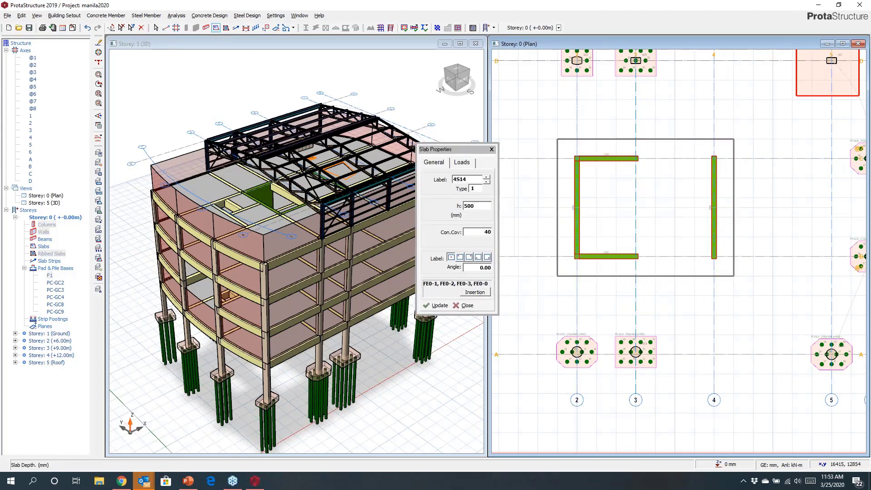
click(625, 205)
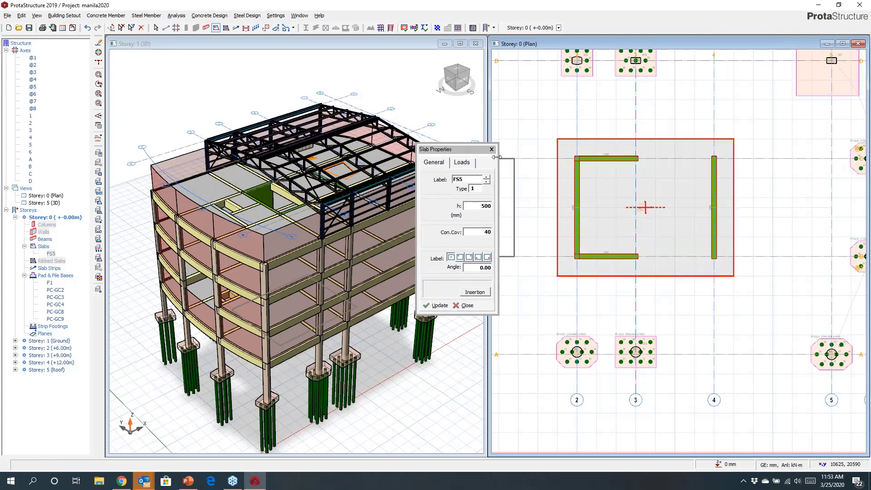
key(Escape)
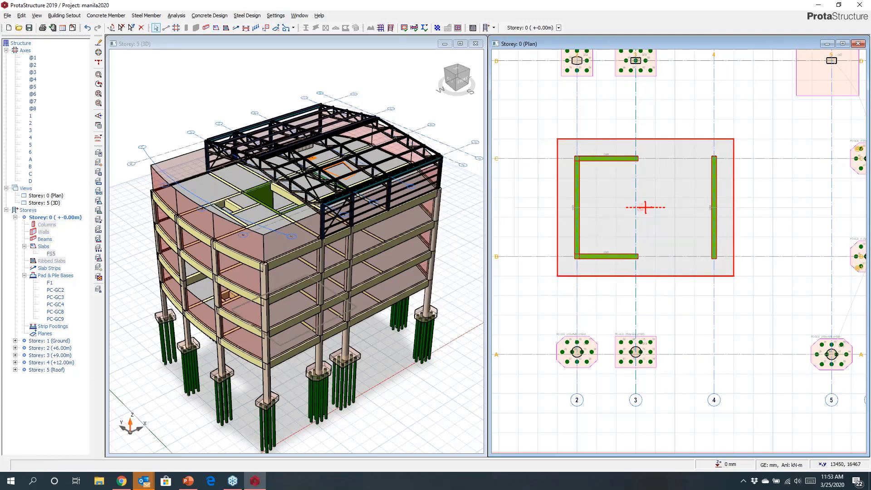
Insert piles across the foundation slab from its centre in a hexagonal pattern with 1000 mm spacing.
drag(544, 127, 748, 300)
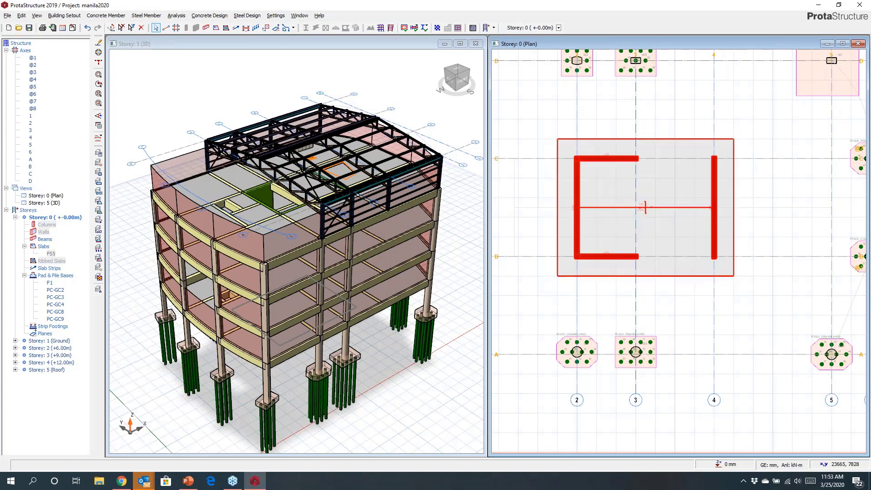
right_click(621, 236)
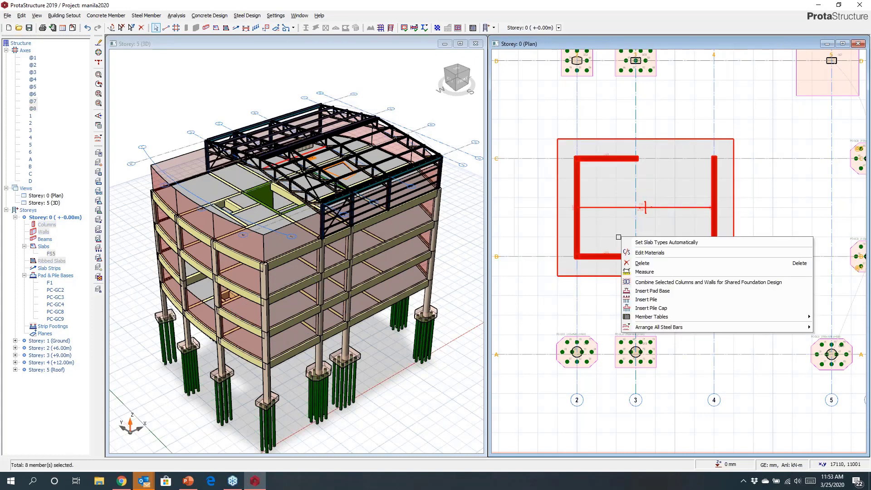
click(649, 300)
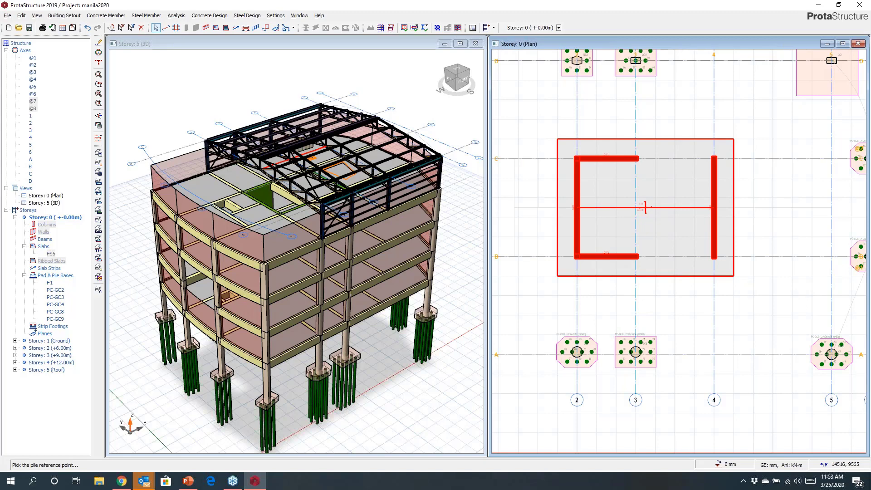
click(645, 207)
click(455, 278)
double_click(488, 233)
text(1000)
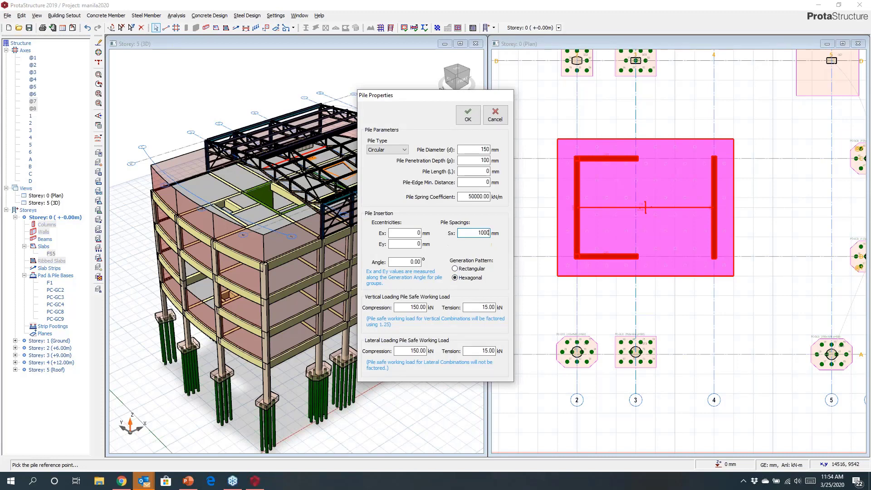
click(468, 115)
click(609, 198)
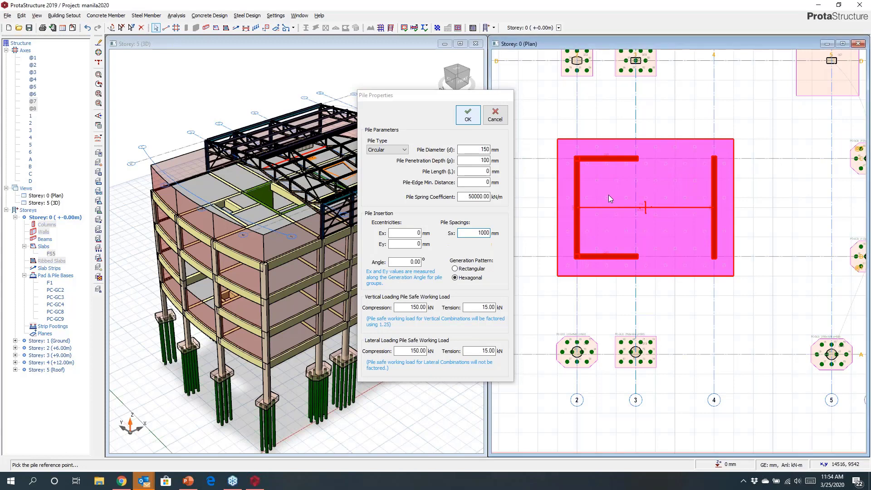
key(Escape)
Delete the group of piles in the middle of the foundation slab between the core walls, limiting the deletion to piles.
scroll(656, 200, up, 2)
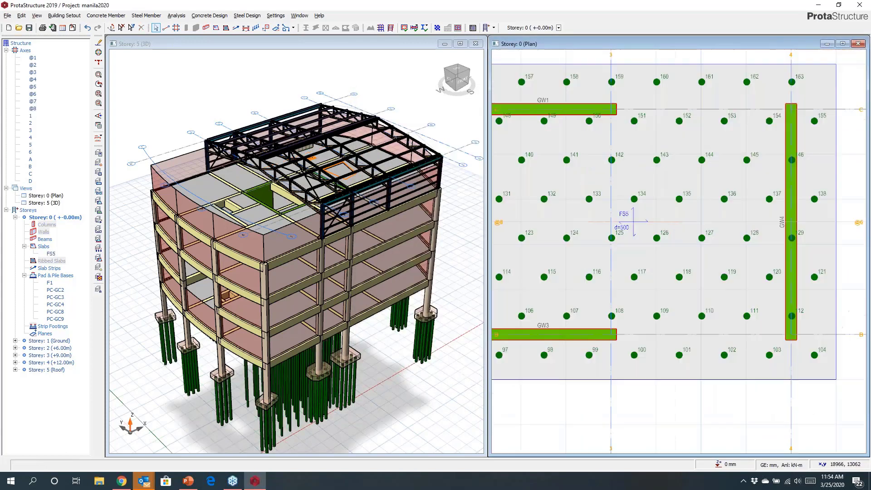
drag(576, 158, 702, 275)
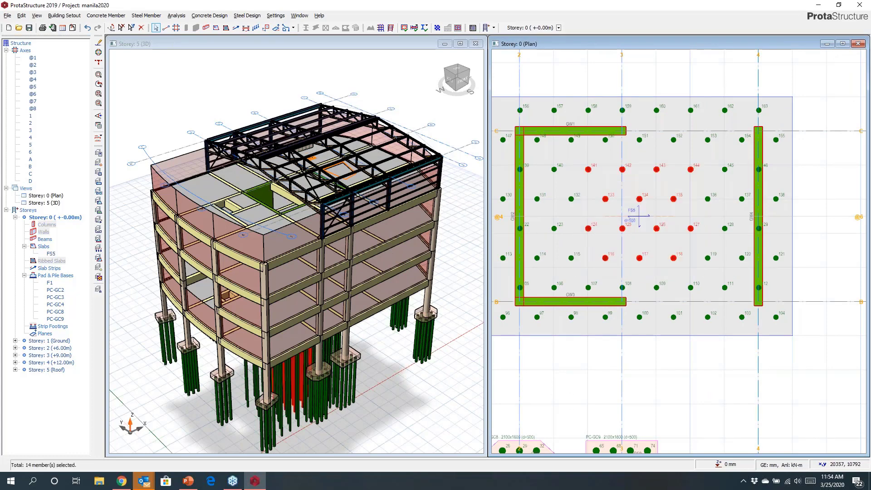
key(Delete)
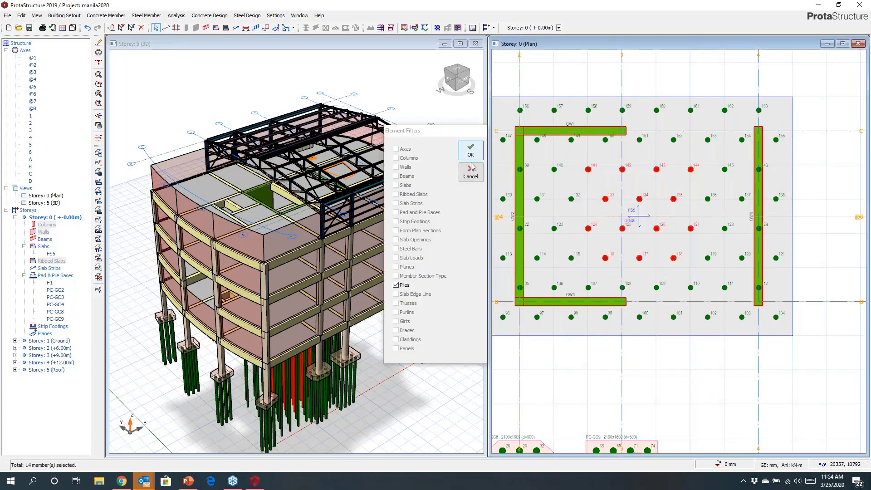
click(469, 151)
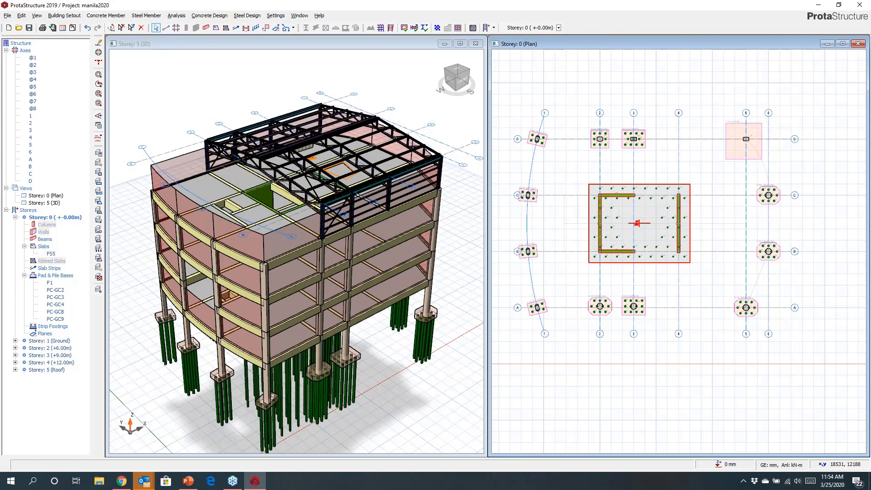
Generate the Post-Analysis Checks report from the building analysis.
click(177, 16)
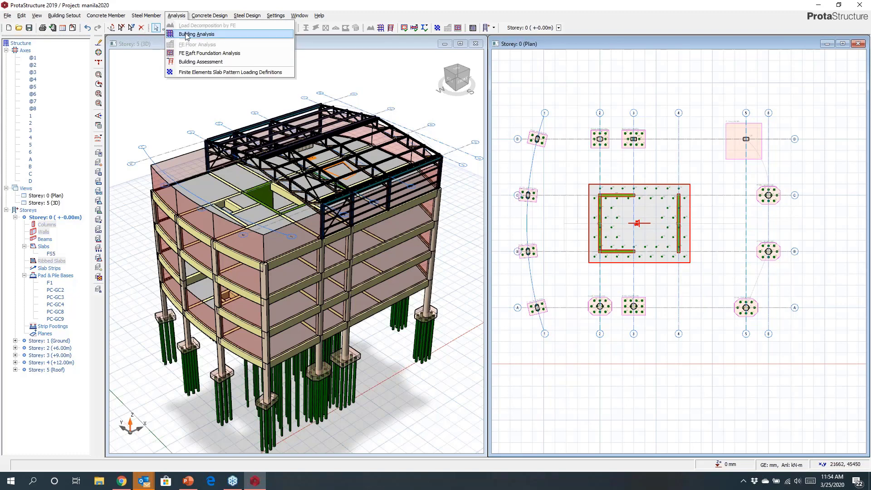
click(187, 34)
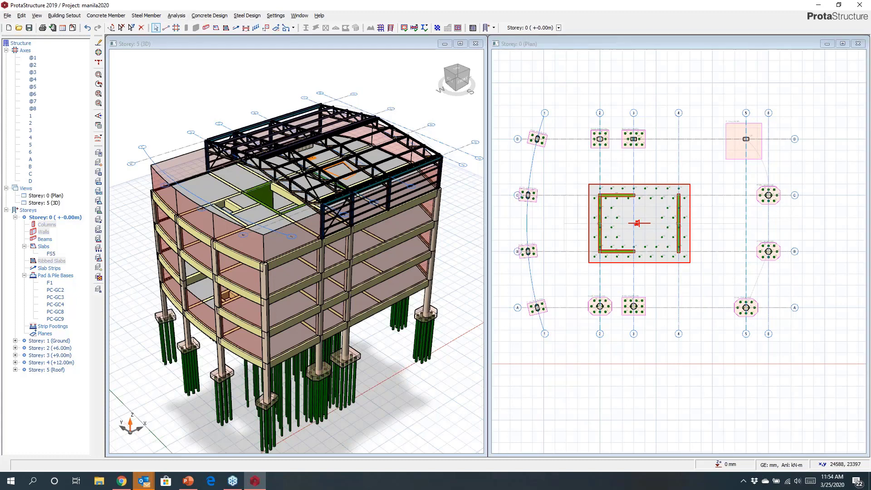
click(439, 134)
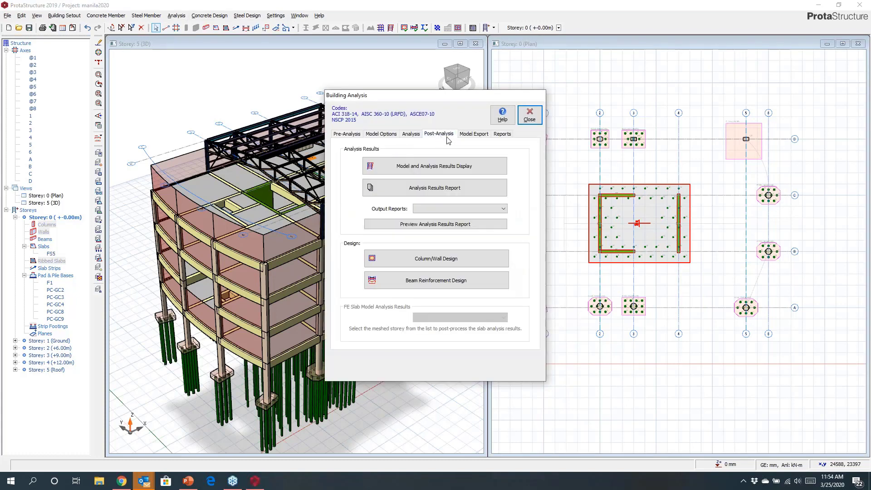
click(501, 134)
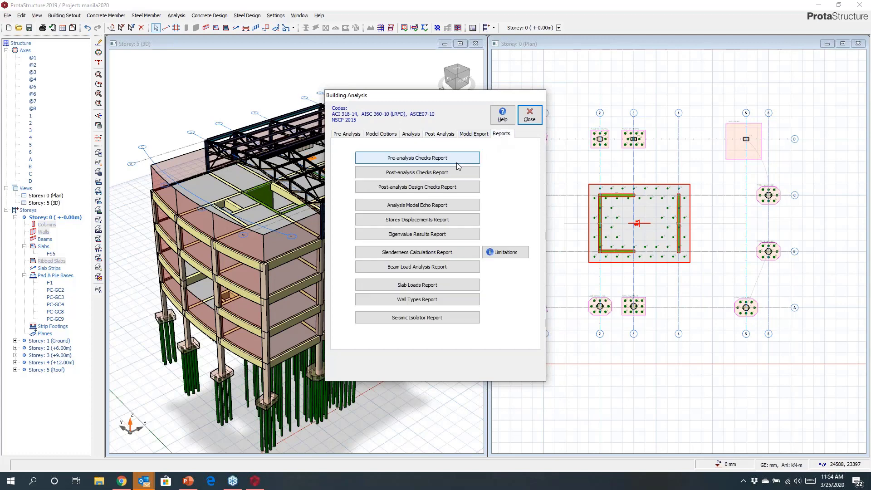
click(405, 175)
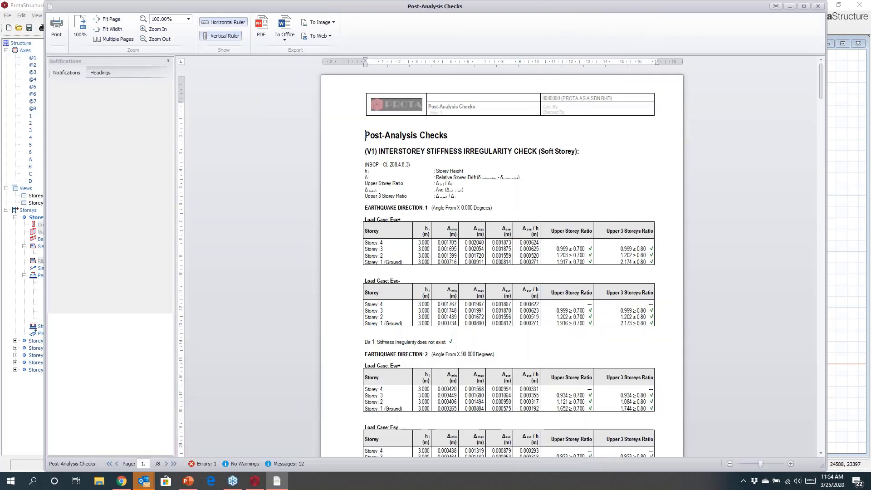
Examine the stiffness, mass, strength and torsion irregularity checks, marking the NSCP clause references for soft storey, mass and torsion.
ctrl+scroll(504, 168, up, 6)
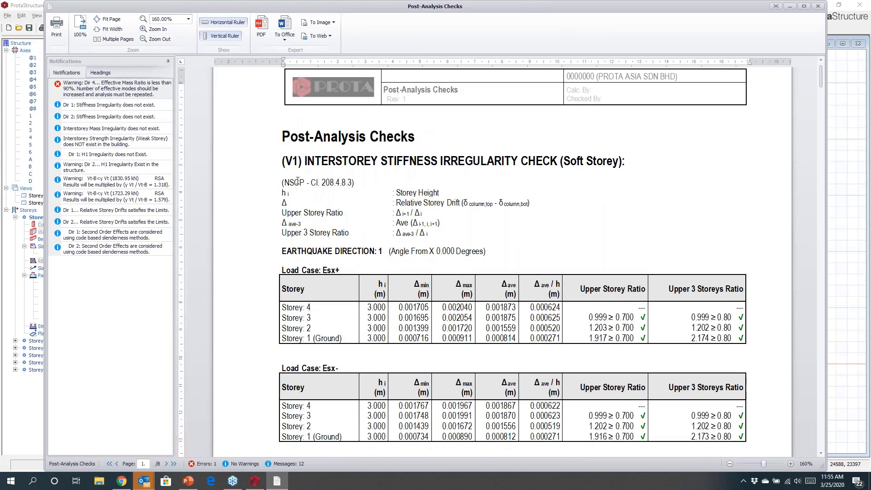
drag(357, 185, 272, 187)
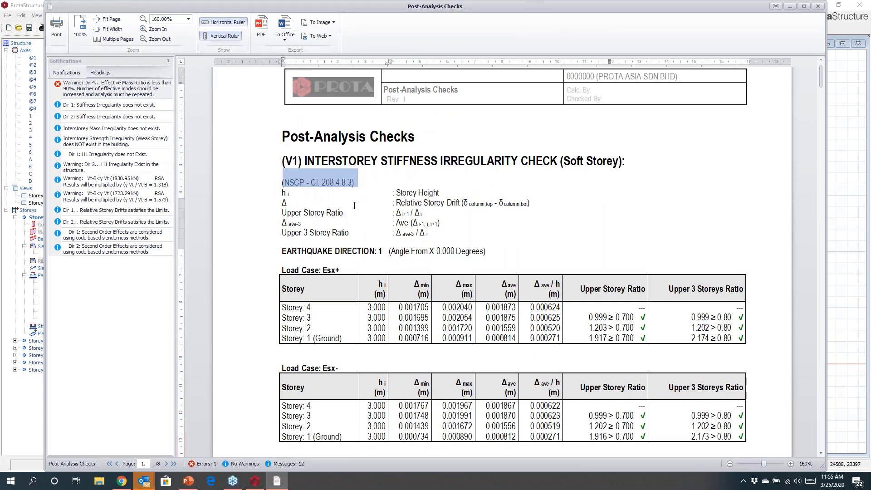
scroll(355, 205, down, 4)
scroll(354, 205, down, 5)
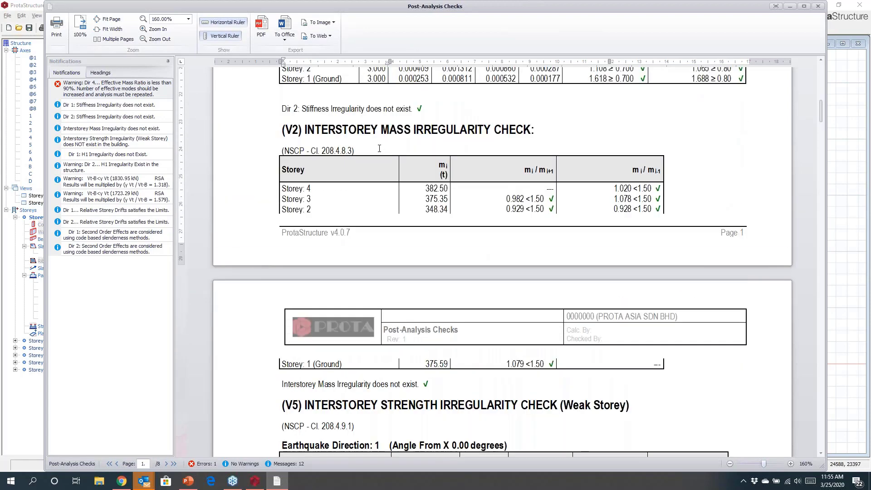
drag(378, 149, 278, 150)
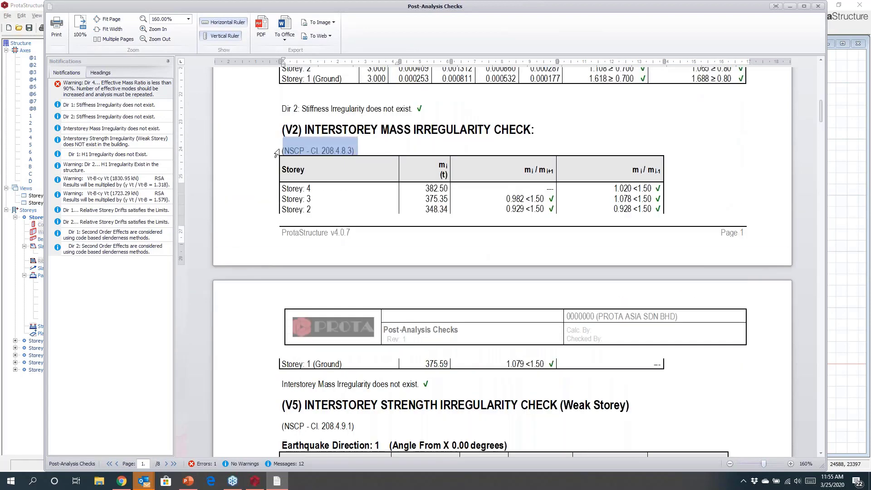
scroll(390, 236, down, 3)
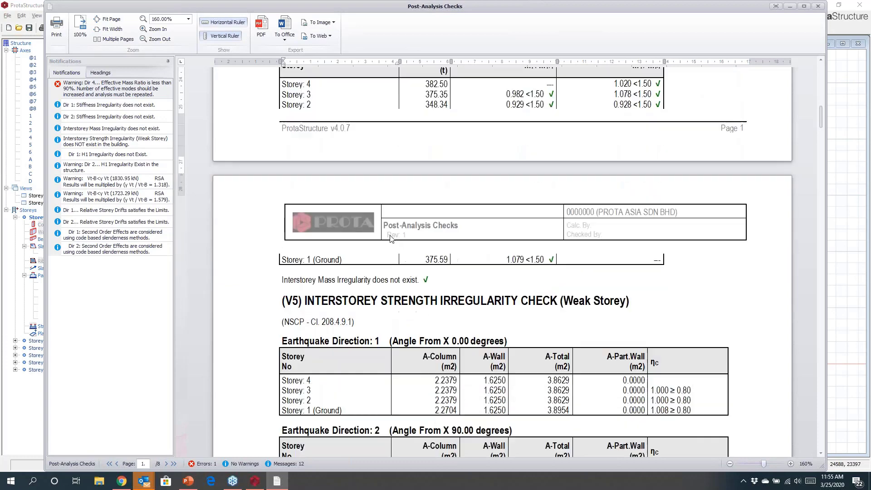
scroll(391, 239, down, 1)
scroll(391, 239, down, 3)
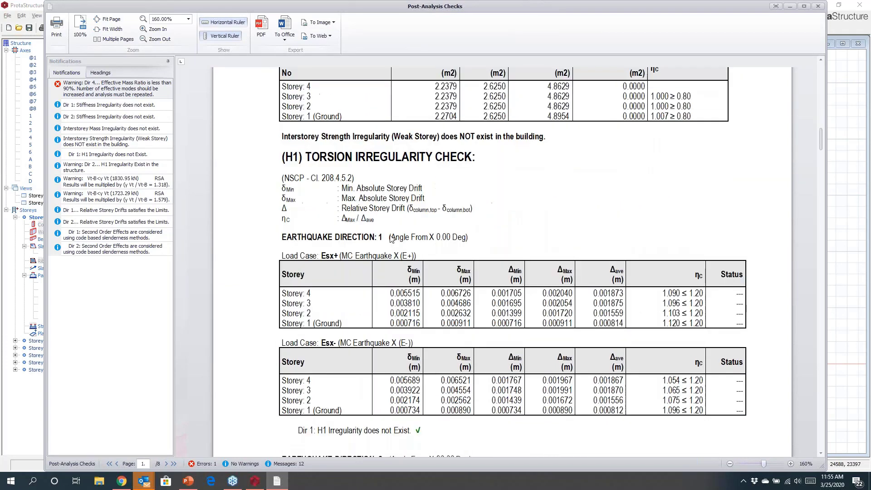
click(353, 179)
key(shift+Home)
scroll(405, 245, down, 5)
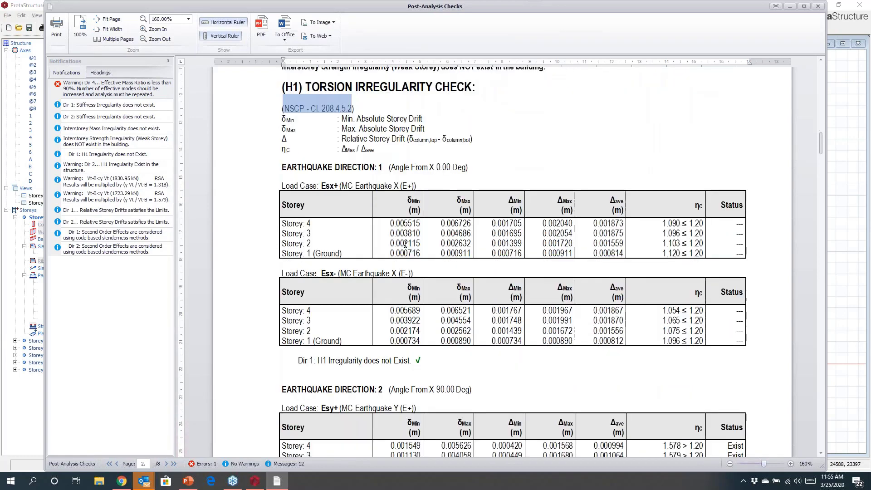
Review the response spectrum base shear comparison, the effective mass participation ratio check and the relative storey drift check.
scroll(405, 244, down, 10)
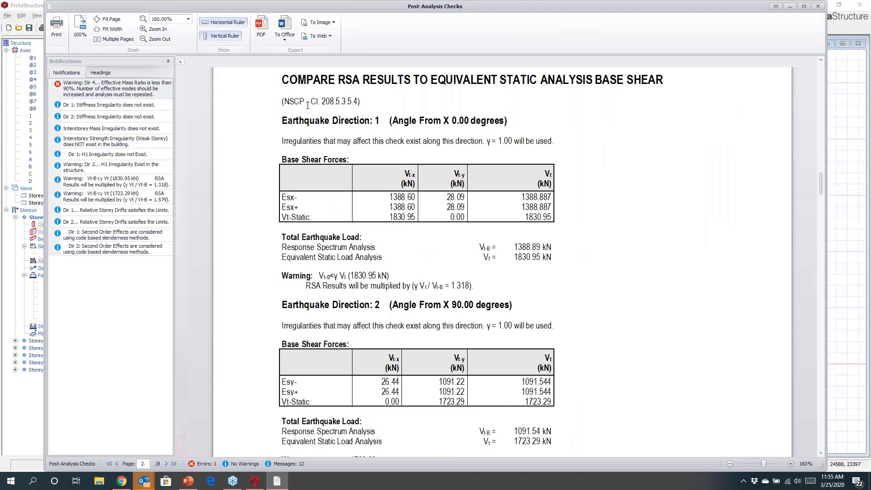
scroll(382, 222, down, 10)
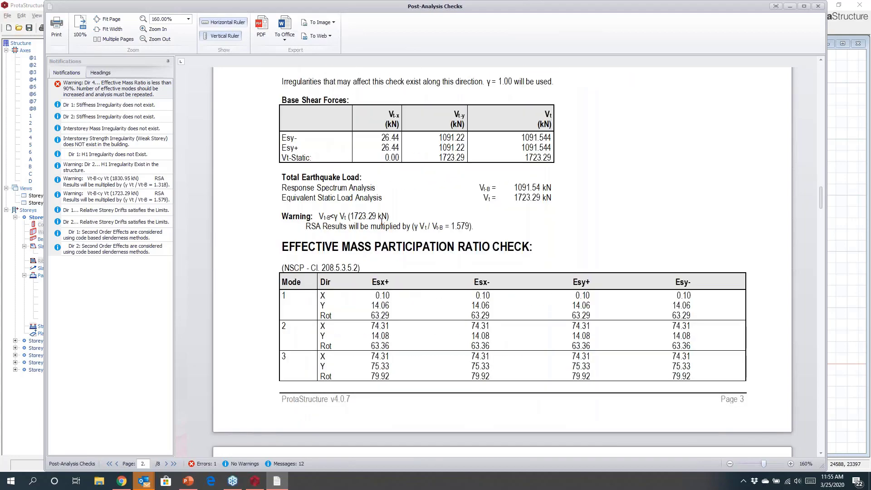
scroll(382, 222, down, 9)
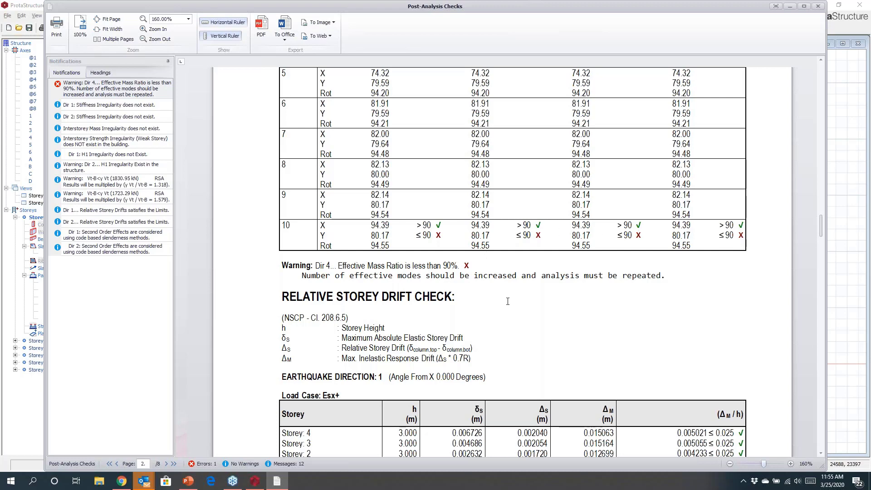
scroll(507, 301, down, 1)
scroll(508, 301, down, 5)
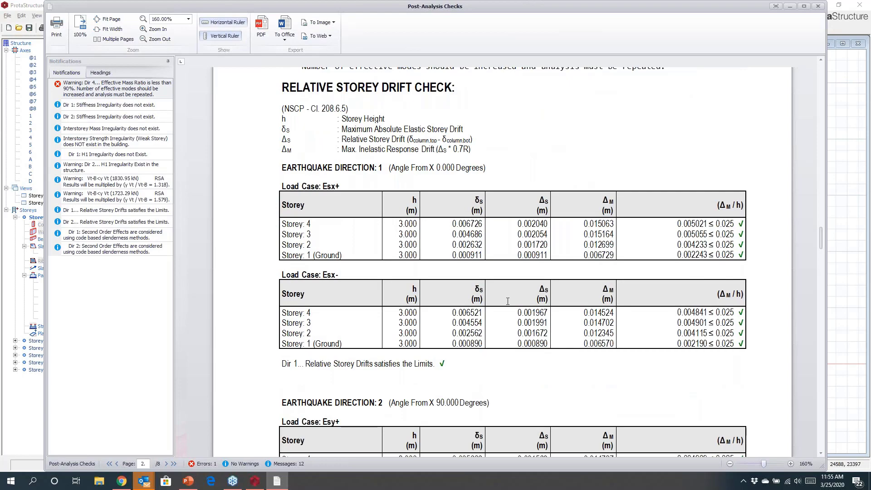
scroll(508, 302, down, 9)
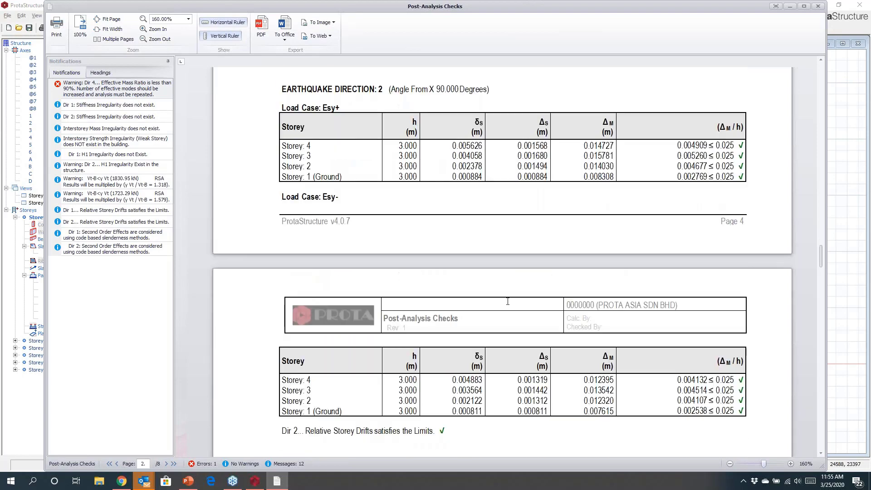
Review the second order effects requirement check and the slab/wall in-plane shear stress checks.
scroll(507, 301, down, 9)
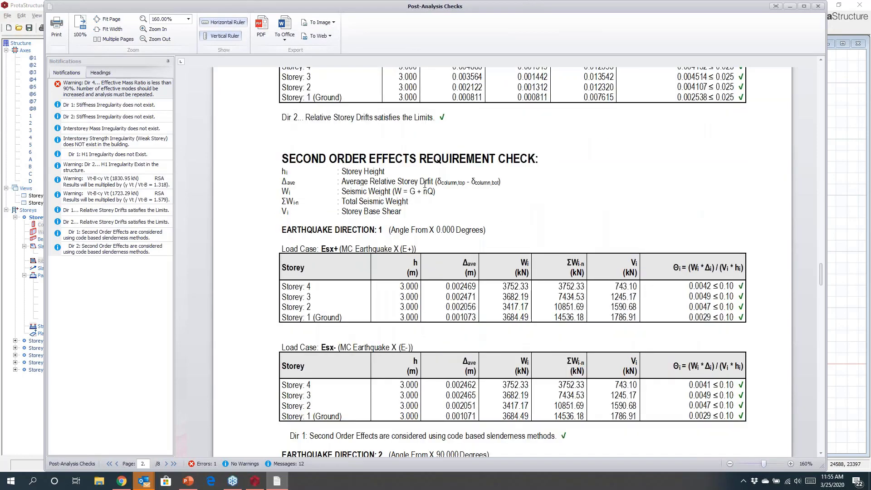
scroll(426, 186, down, 1)
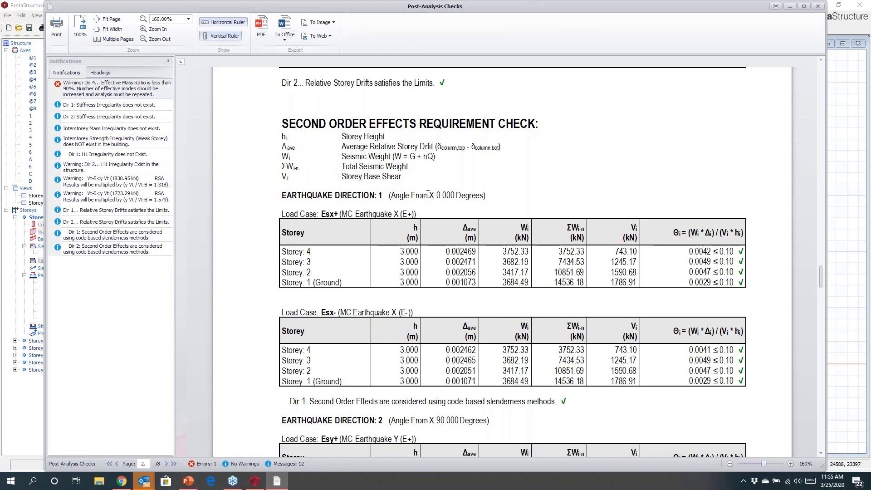
scroll(428, 194, down, 9)
scroll(427, 194, down, 6)
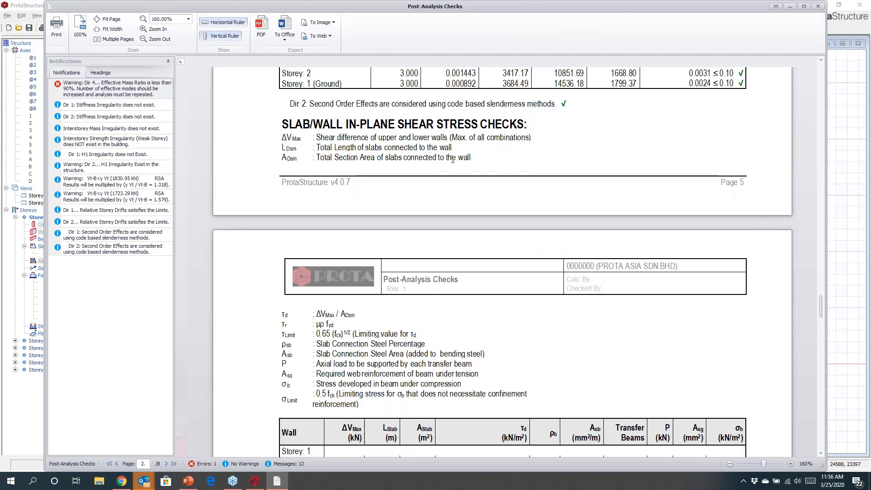
scroll(486, 284, down, 6)
scroll(486, 284, down, 2)
scroll(485, 284, up, 1)
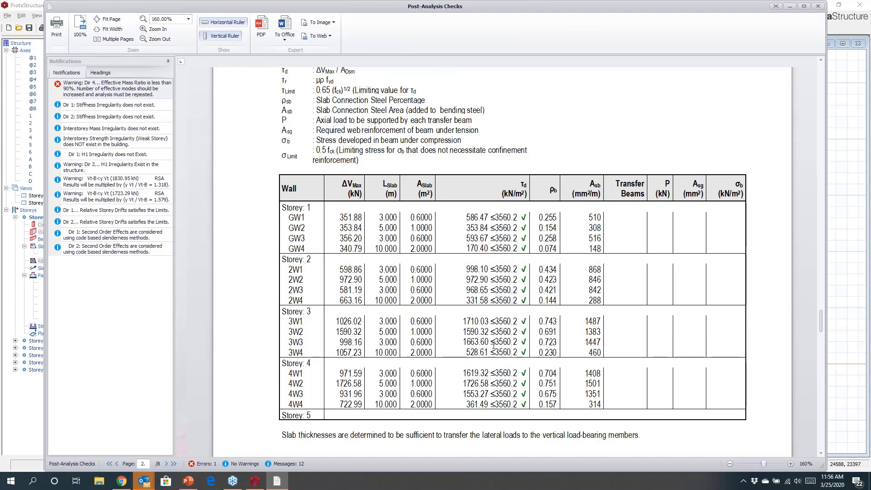
Review the storey masses, centre of gravity table and the remaining sections through to the summary report.
scroll(494, 346, down, 12)
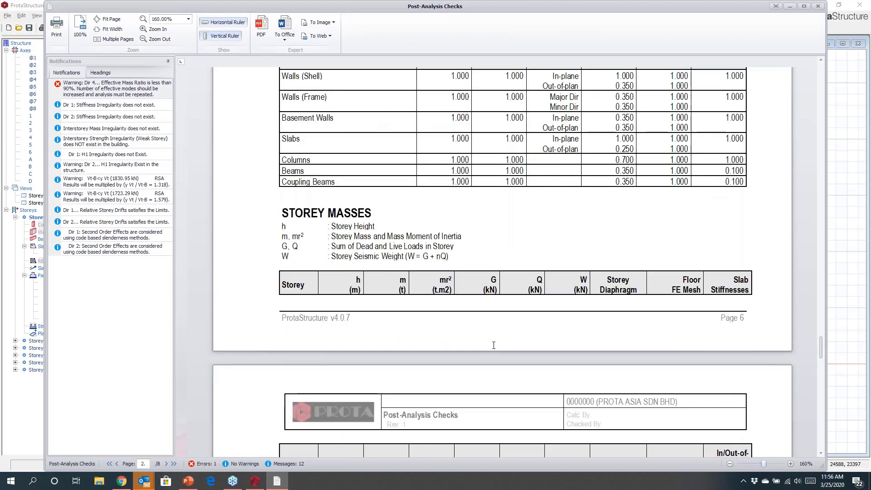
scroll(494, 345, down, 8)
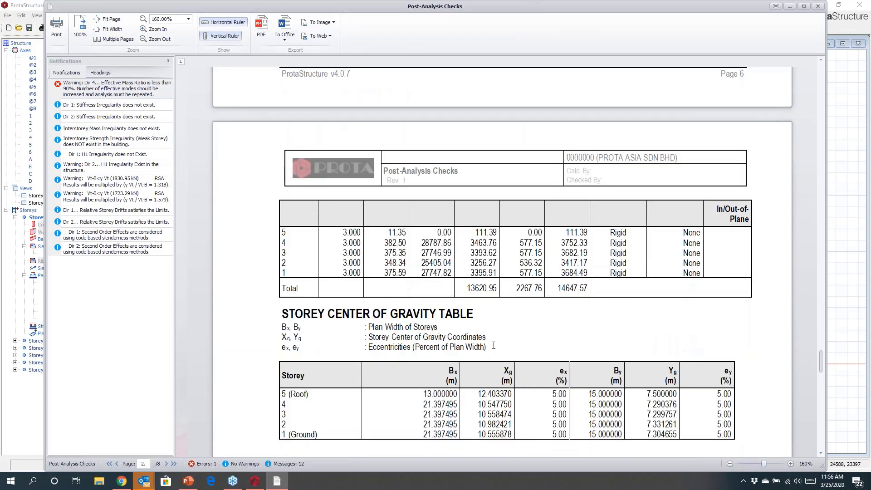
scroll(399, 267, down, 1)
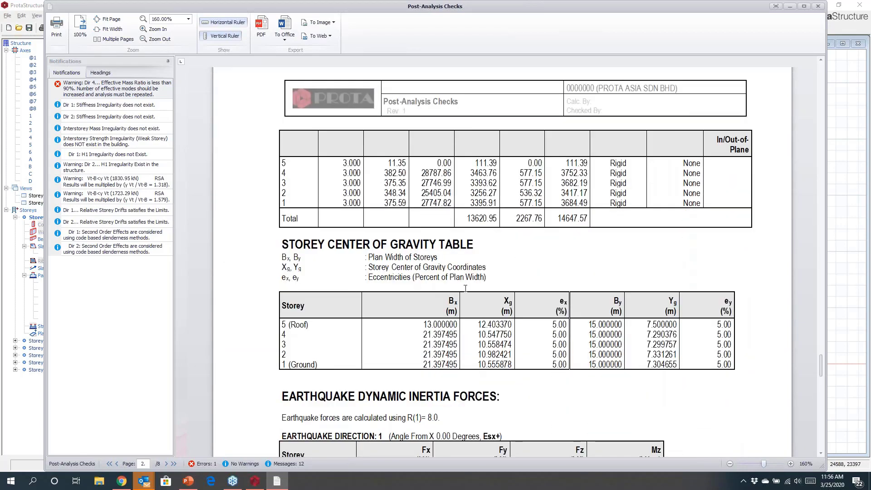
scroll(465, 289, down, 8)
scroll(466, 289, down, 13)
scroll(466, 289, down, 10)
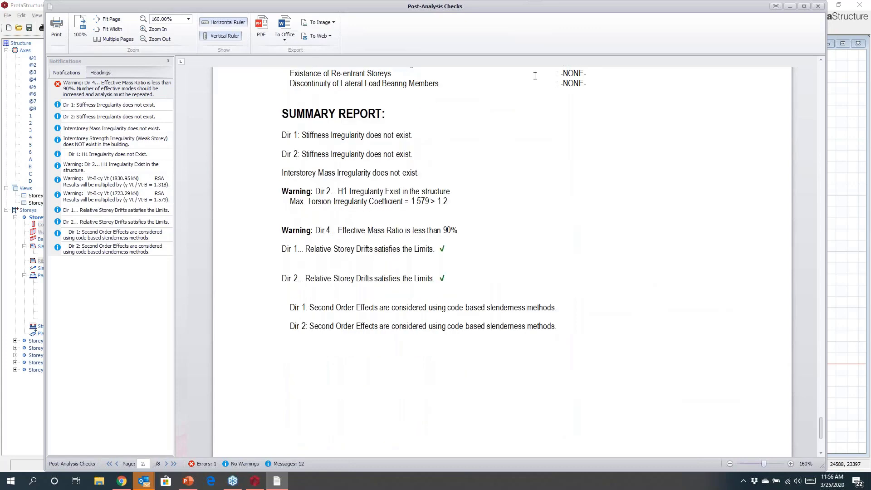
Close the Post-Analysis Checks report and generate the Post-Analysis Design Checks report, acknowledging the steel bar warnings.
click(819, 7)
click(428, 171)
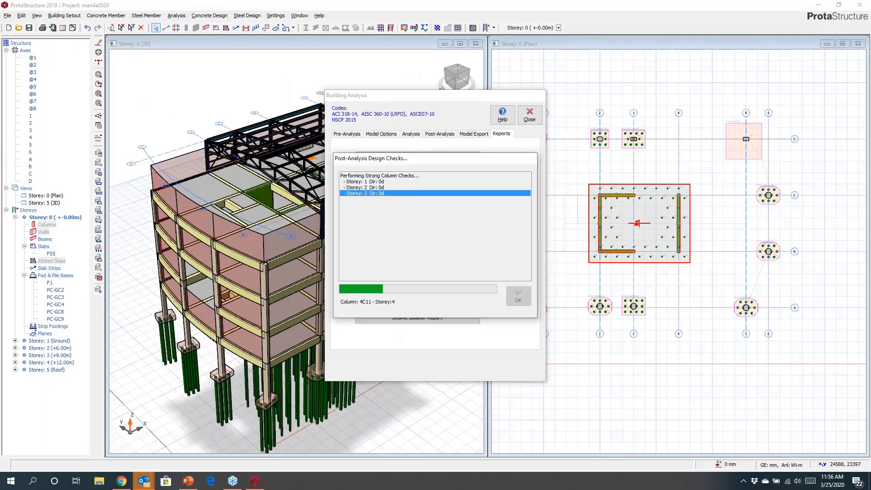
click(490, 270)
key(Return)
key(Return)
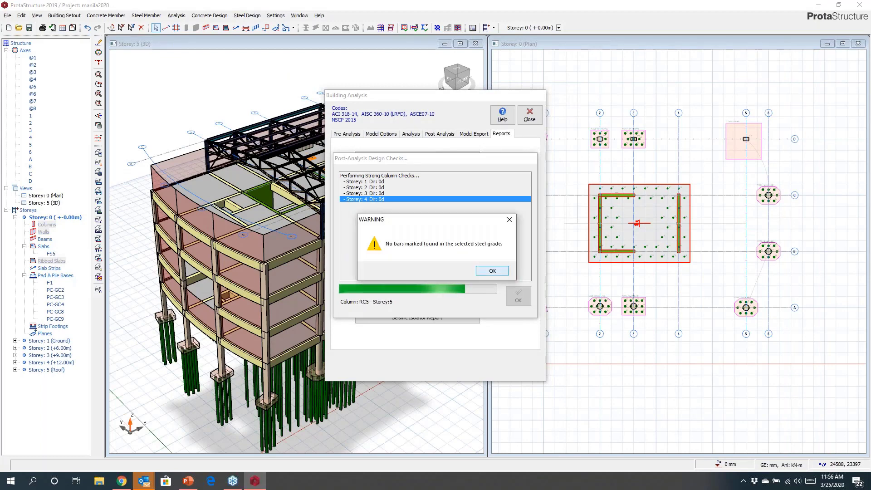
key(Return)
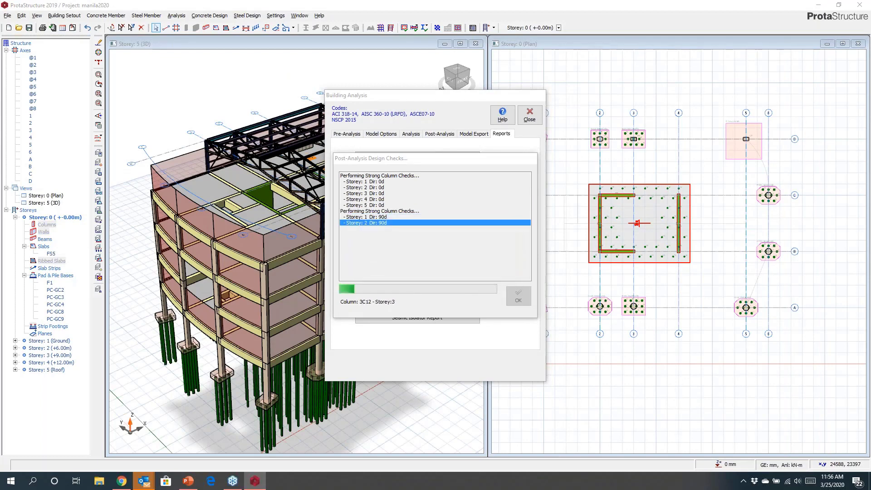
key(Return)
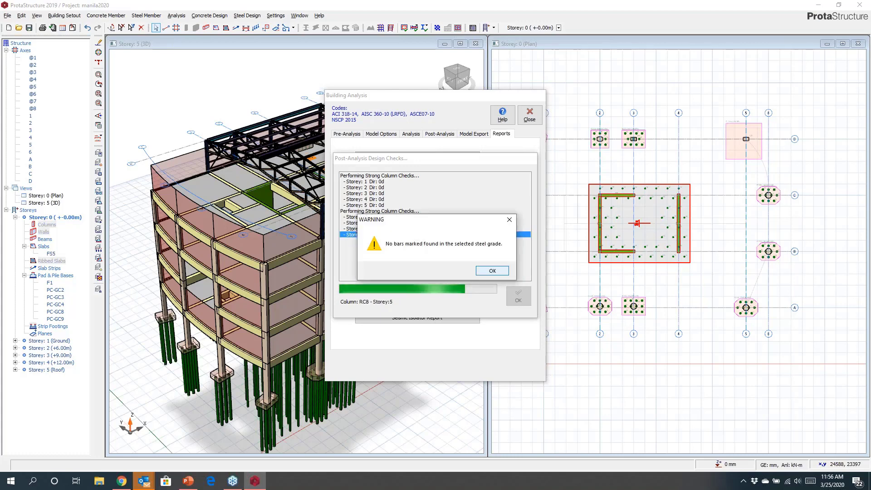
key(Return)
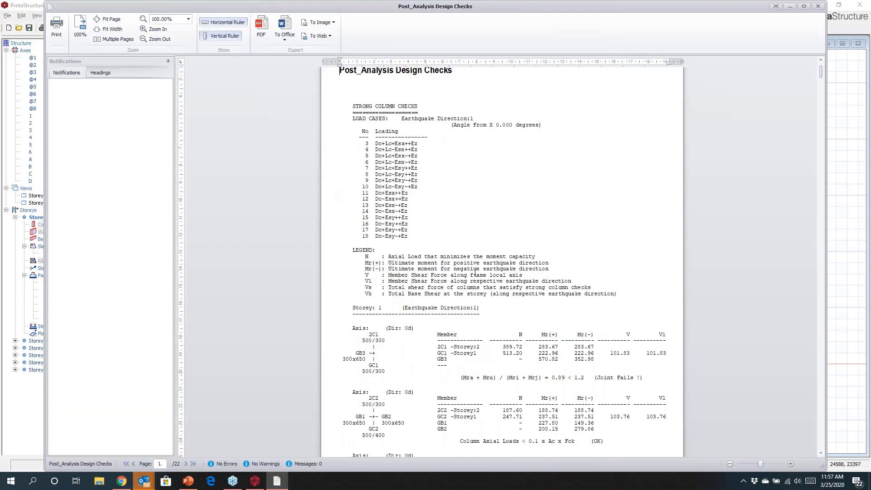
Review the strong column checks for storey 1 in earthquake direction 1 and highlight its Strong Column Ratio line.
scroll(475, 272, down, 1)
ctrl+scroll(475, 273, up, 2)
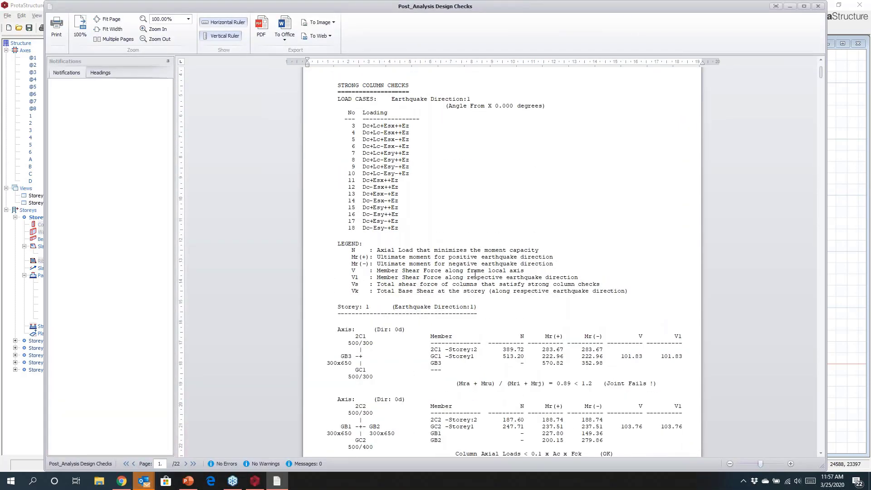
scroll(475, 273, down, 8)
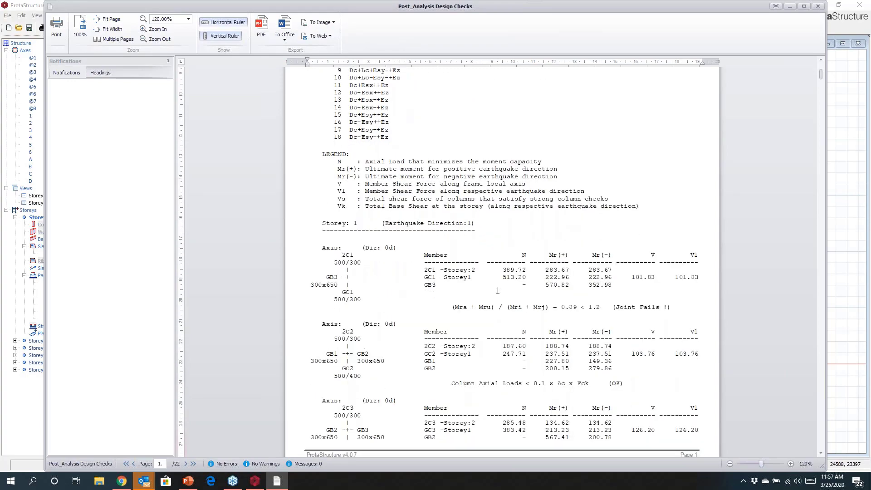
scroll(497, 290, down, 18)
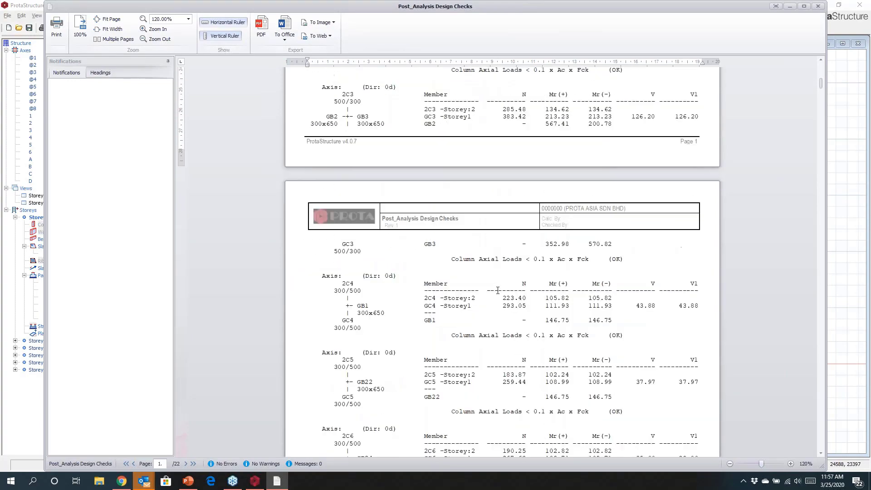
scroll(498, 290, down, 18)
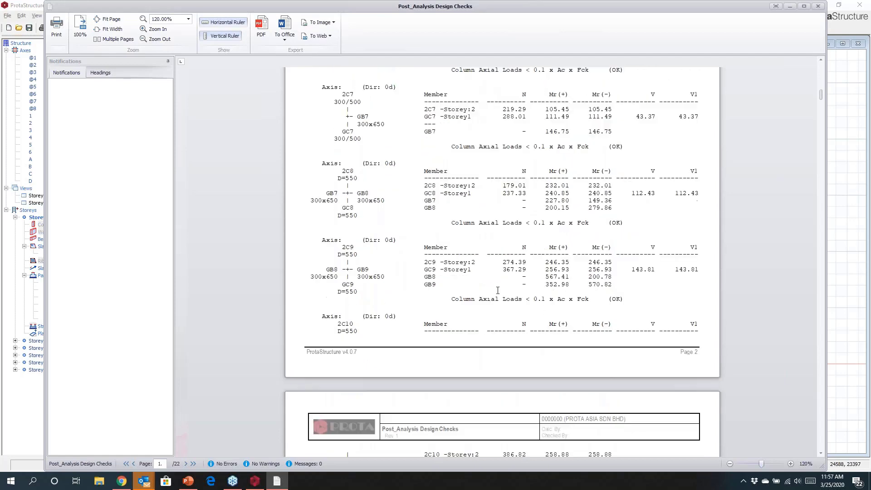
scroll(498, 290, down, 3)
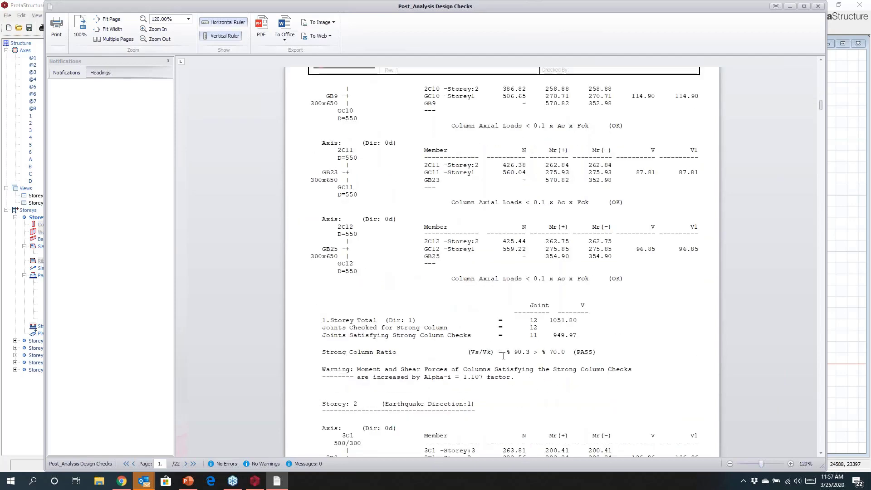
drag(598, 352, 384, 344)
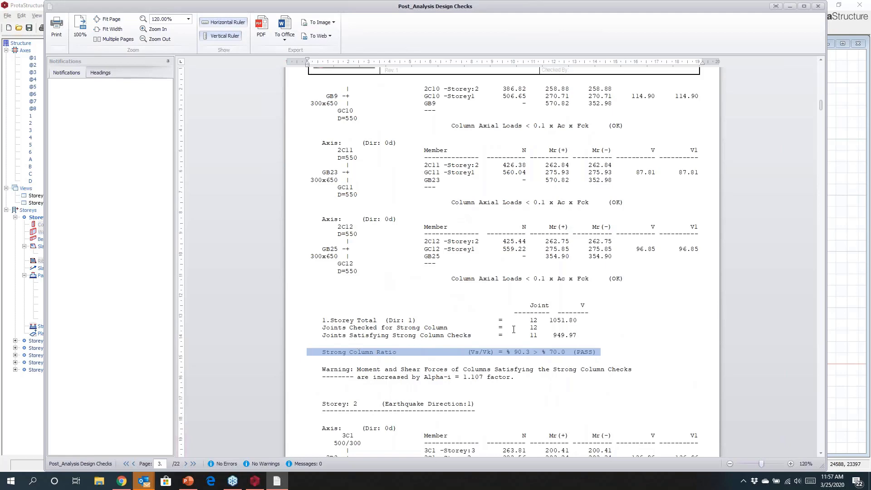
Review the strong column checks of the remaining storeys in earthquake directions 1 and 2.
scroll(514, 329, down, 4)
scroll(514, 330, down, 15)
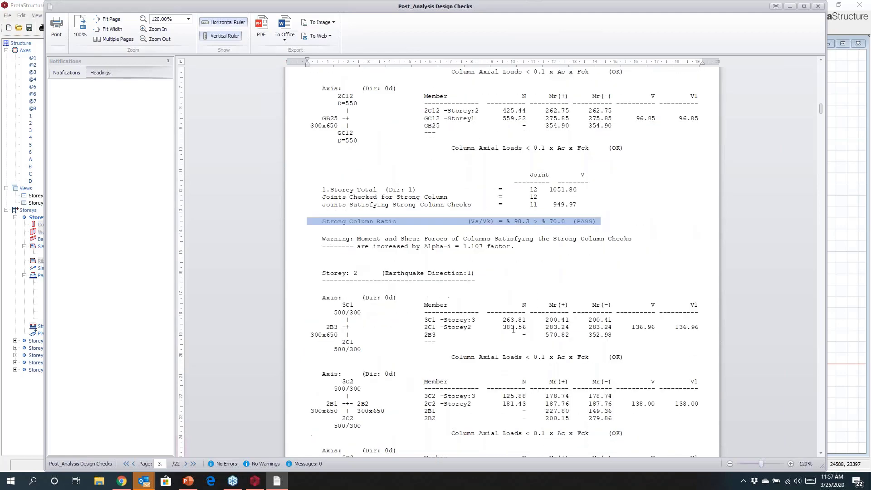
scroll(513, 329, down, 20)
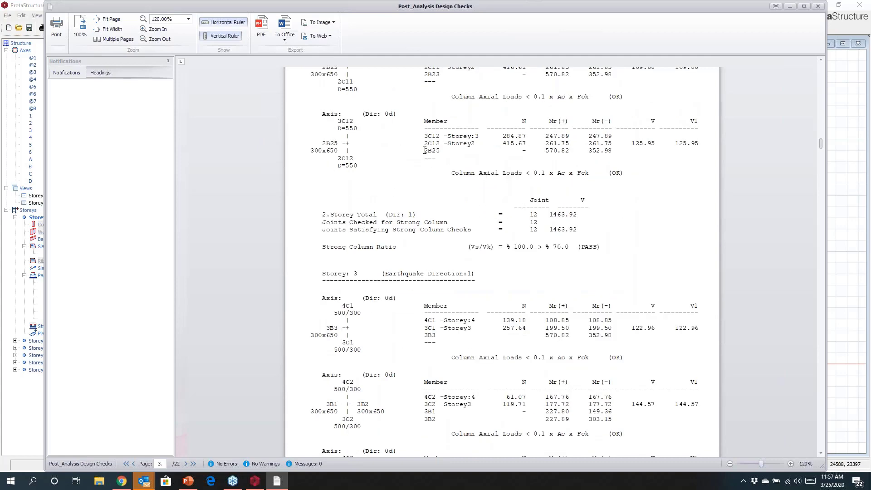
scroll(531, 224, down, 20)
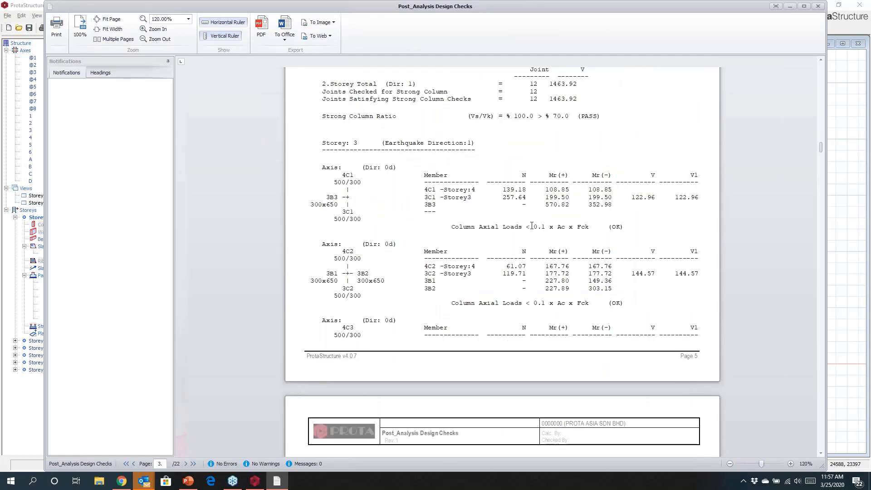
scroll(532, 226, down, 20)
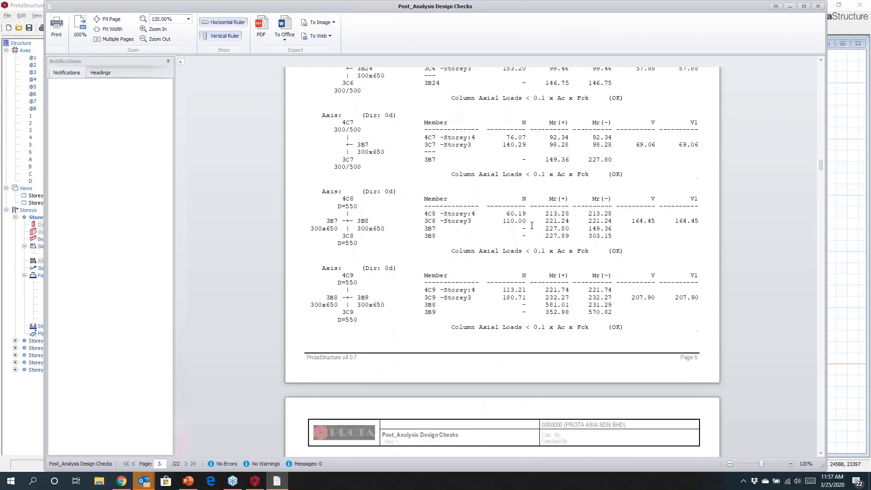
scroll(532, 226, down, 20)
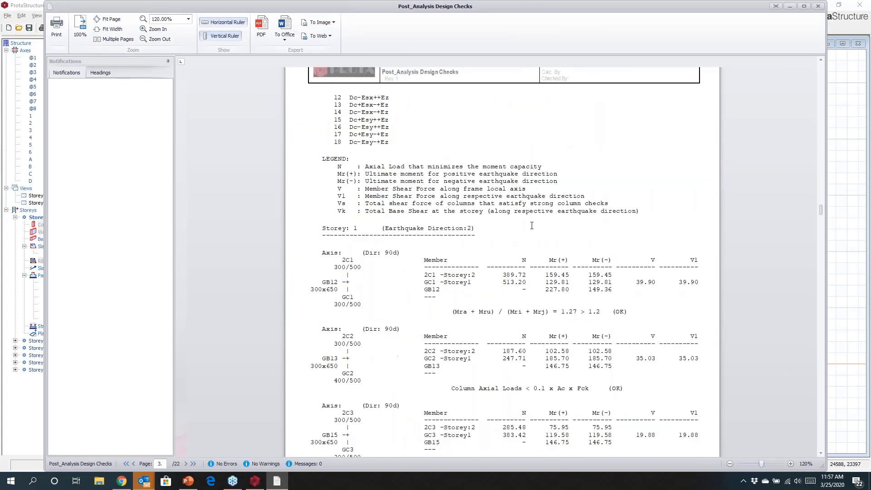
scroll(532, 226, down, 20)
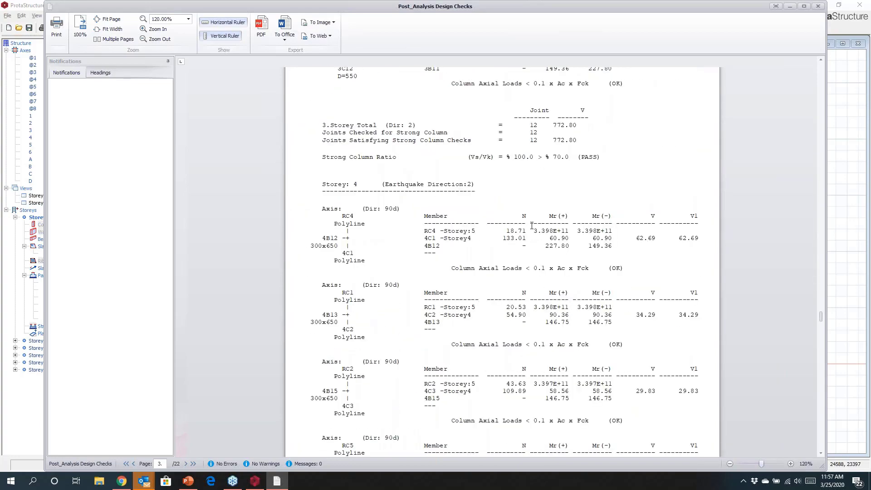
Examine the Joint Shear Check section and highlight the section-size warning for column GC9.
scroll(531, 226, up, 14)
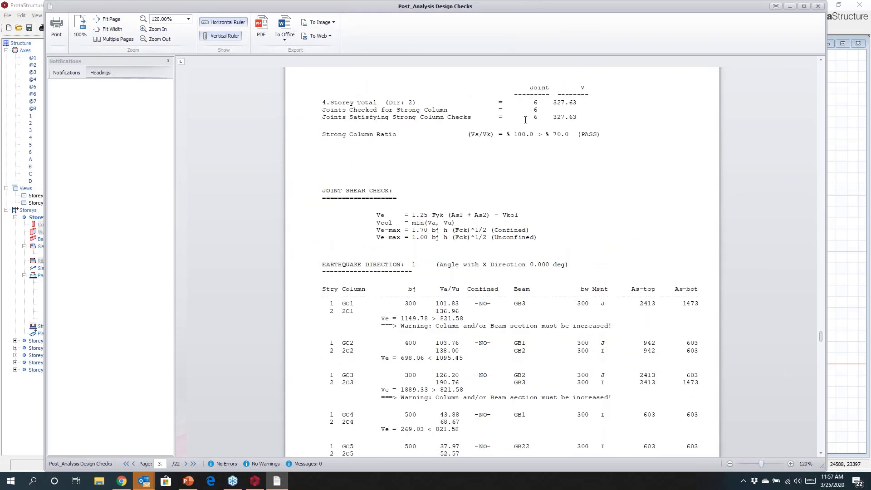
scroll(399, 249, up, 2)
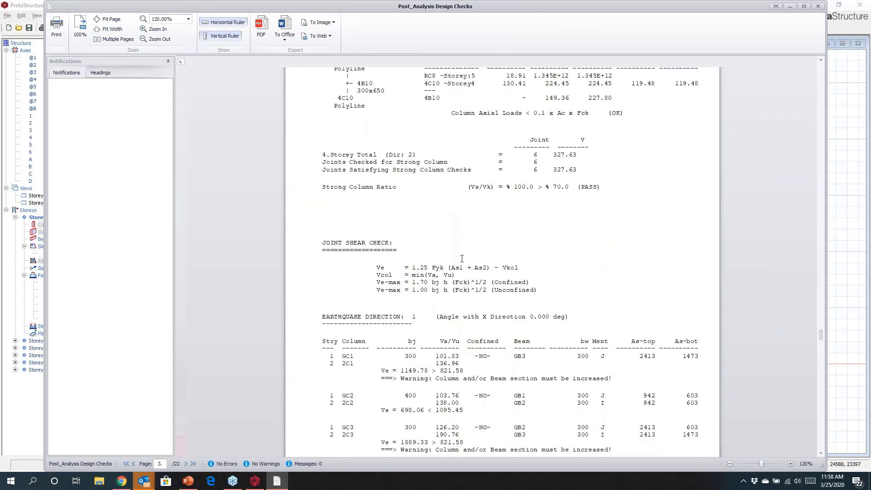
scroll(469, 325, down, 15)
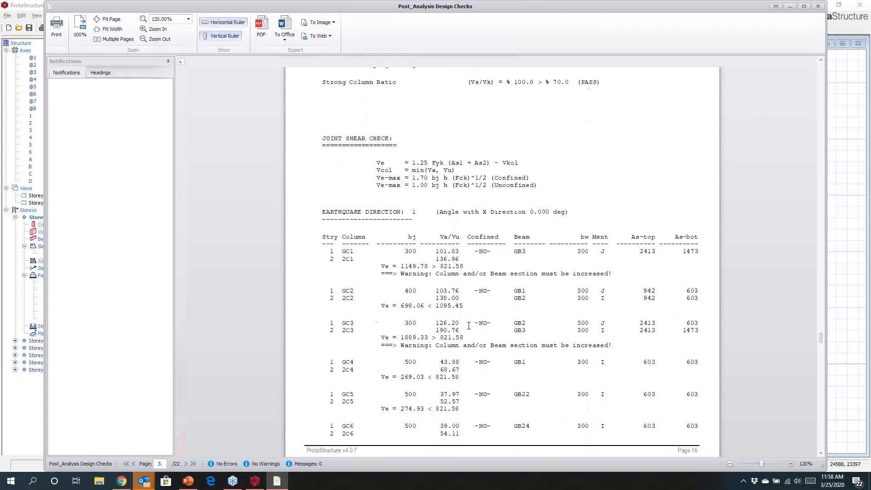
scroll(477, 326, down, 2)
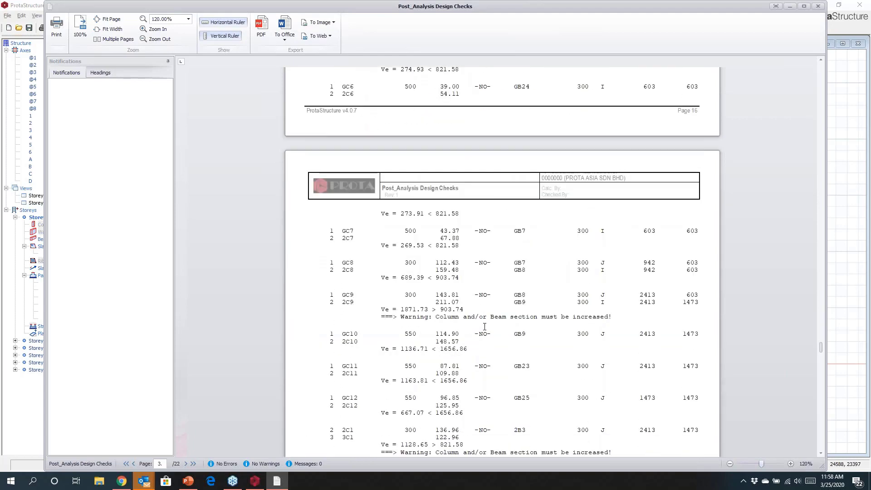
drag(621, 315, 382, 321)
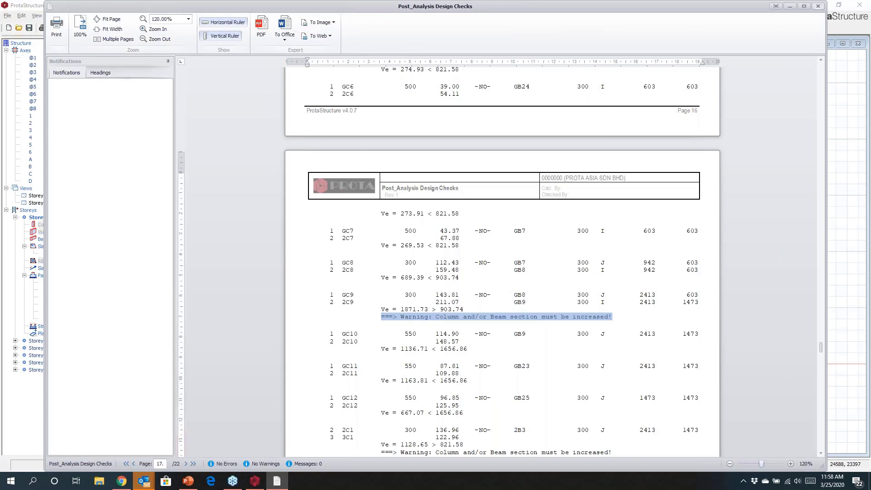
Close the design checks report, acknowledge the column links note and close the Building Analysis dialog.
click(818, 9)
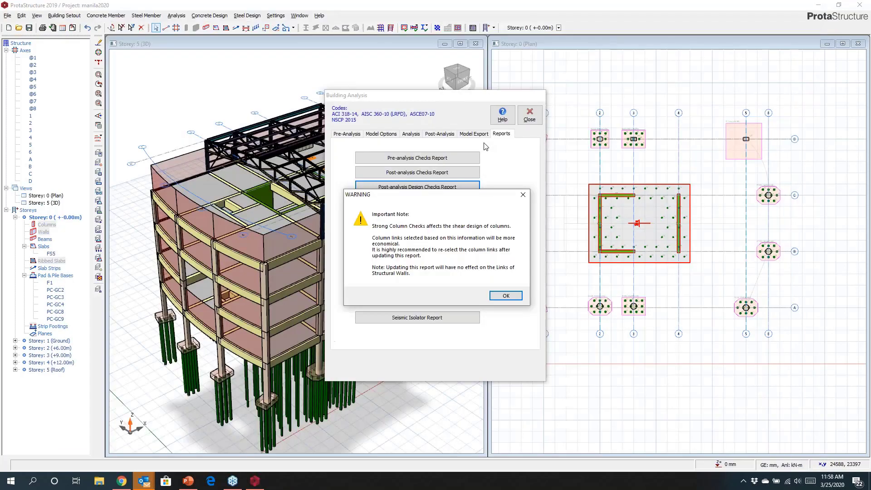
click(506, 297)
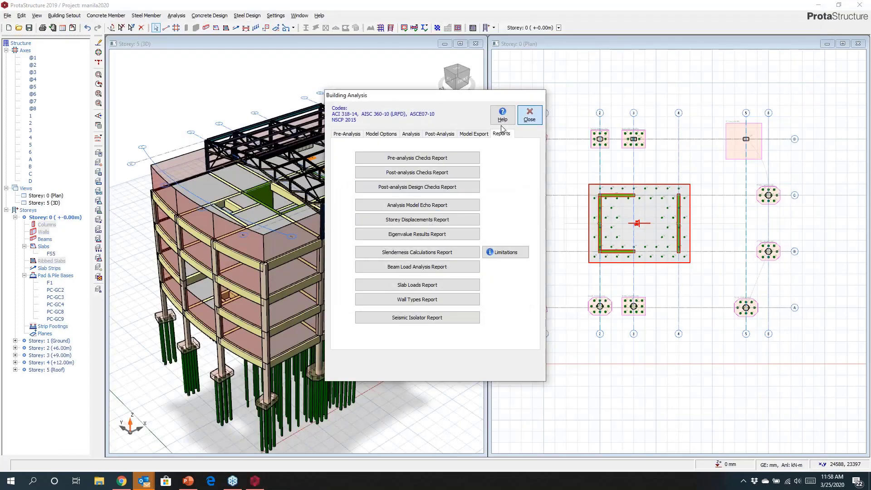
click(529, 115)
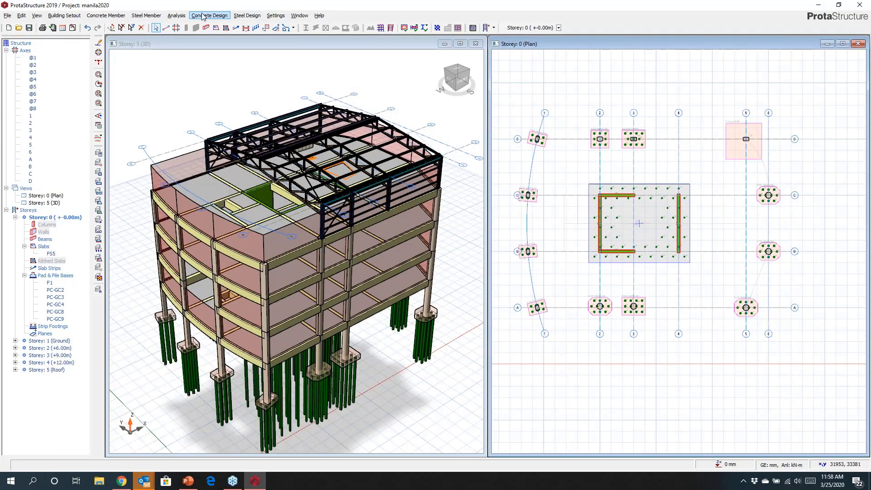
Save the project, load it in ProtaDetails and open the Detail Drawings Manager to auto-generate details.
click(204, 15)
click(214, 75)
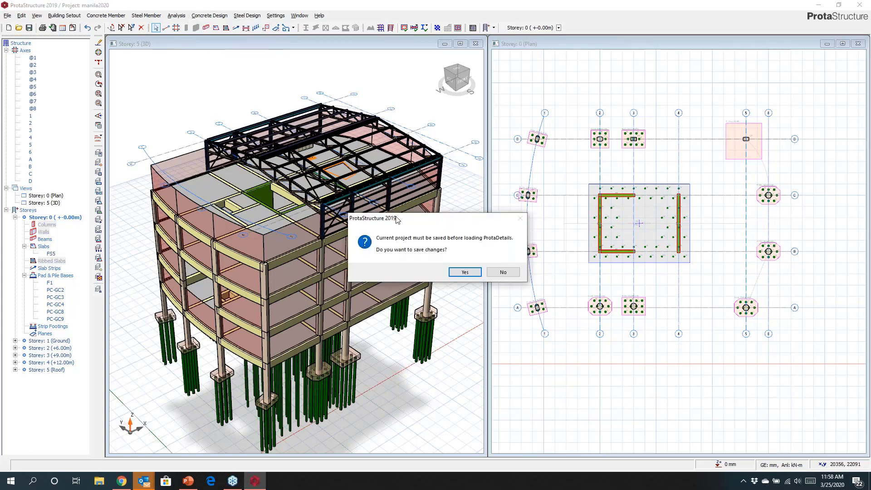
click(459, 272)
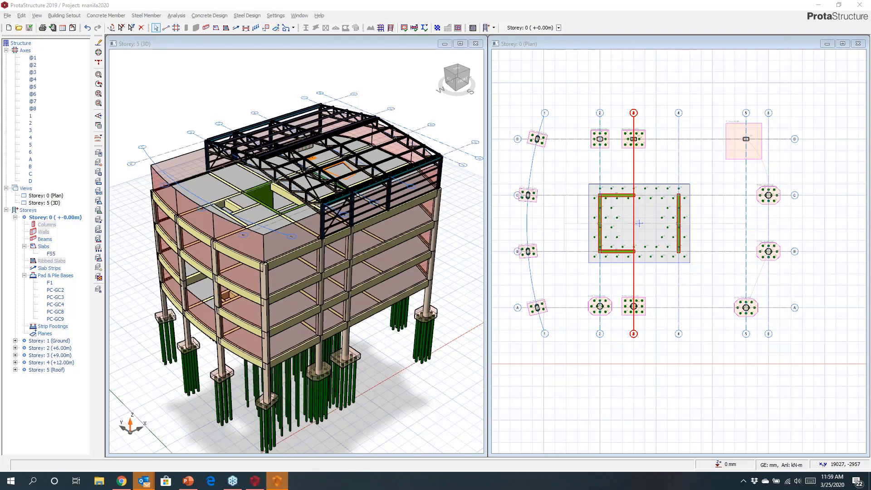
click(274, 484)
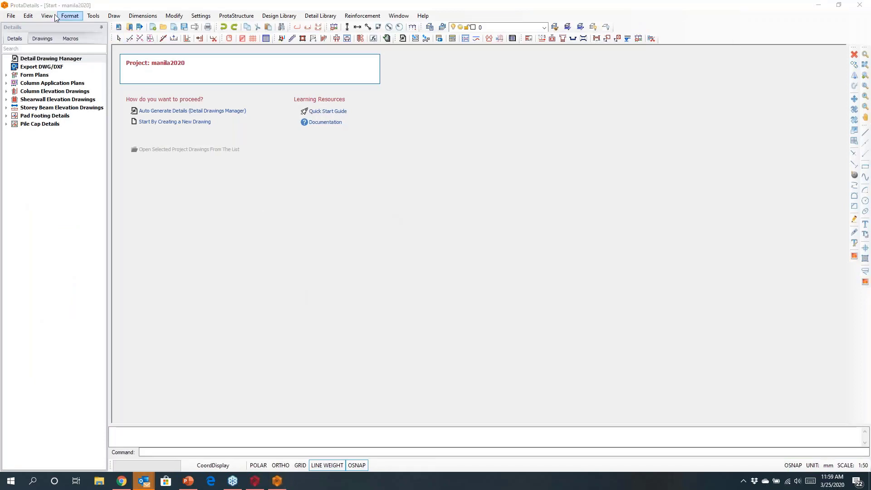
click(175, 111)
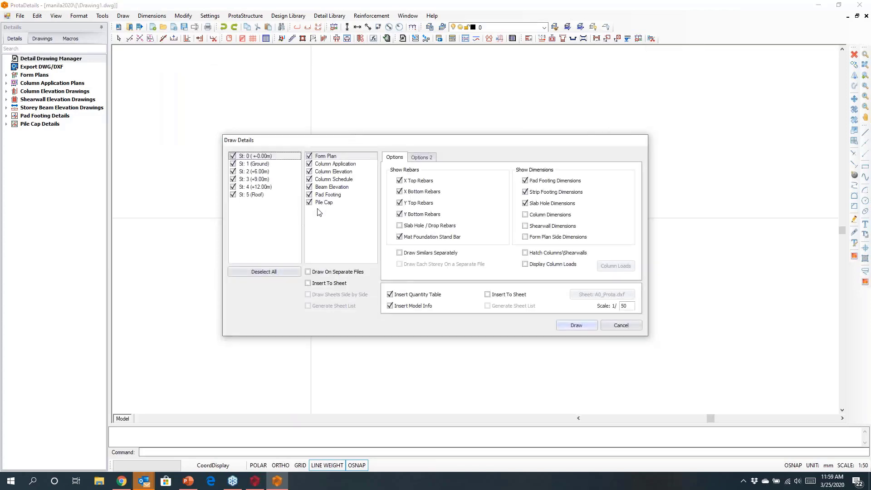
Enable Insert To Sheet for the details, replace FORM with KEY in the form plan sheet name and set its prefix to KP.
click(309, 284)
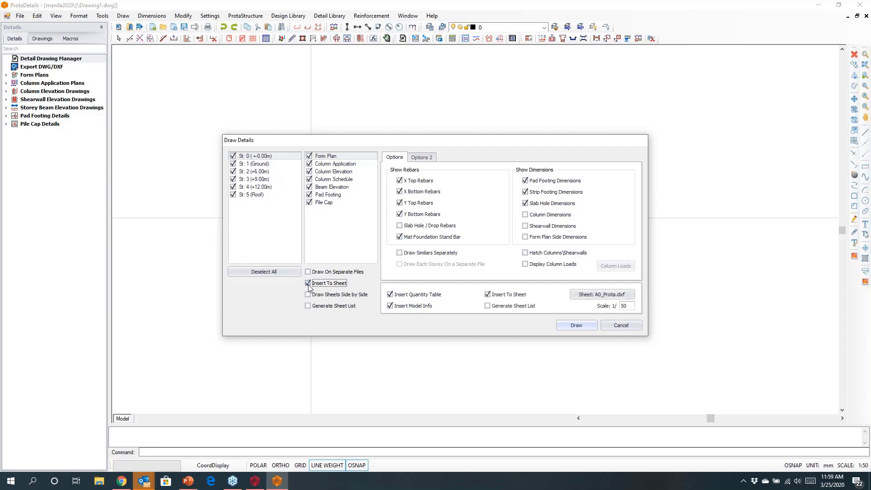
click(572, 295)
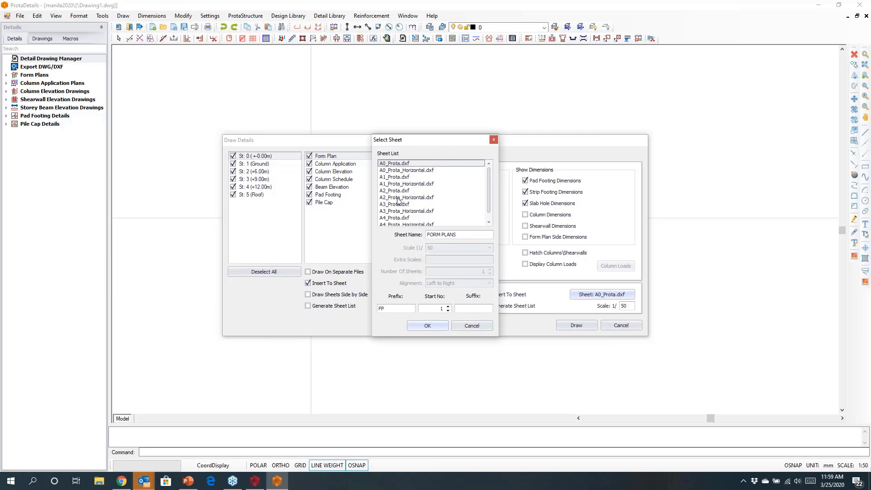
drag(441, 235, 413, 233)
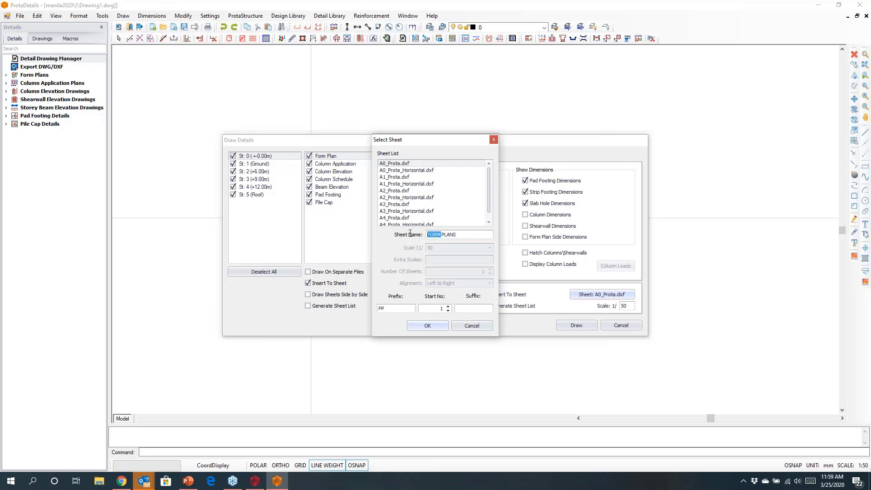
text(KEY)
click(388, 309)
text(KP)
click(421, 327)
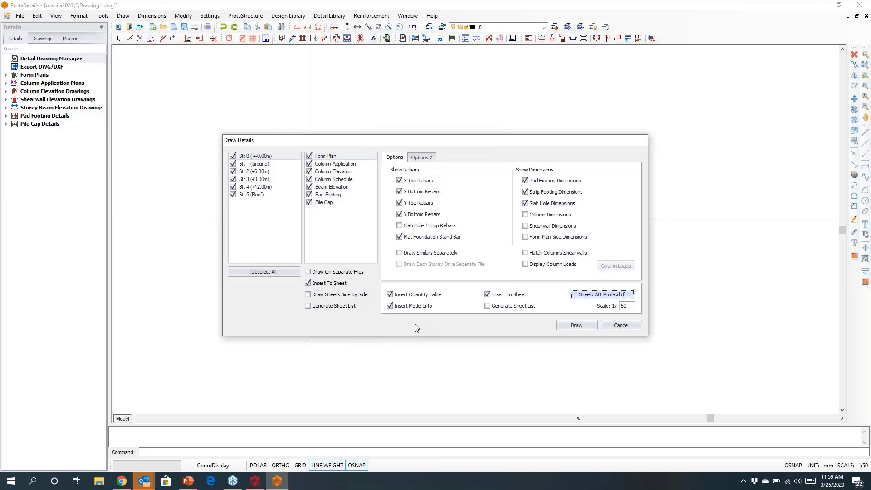
Set beam elevations wider than the sheet to Truncate From Sheet Border and draw the selected details for all storeys.
click(336, 187)
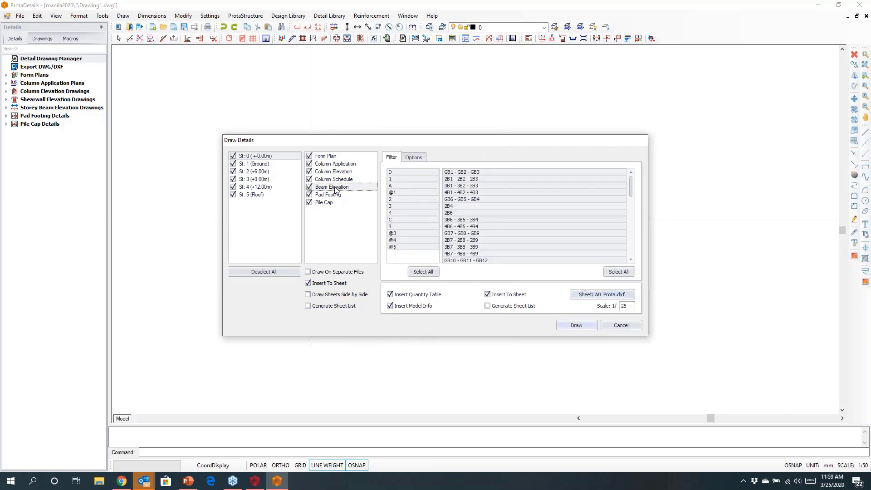
click(415, 157)
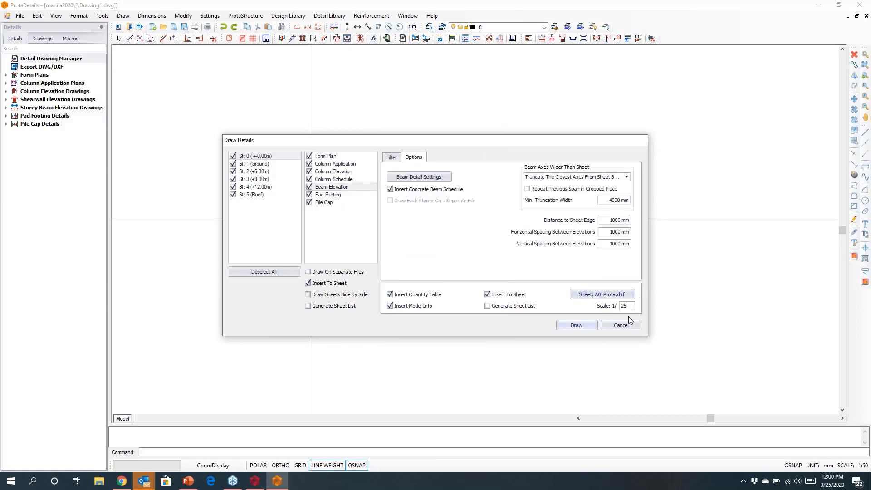
click(558, 178)
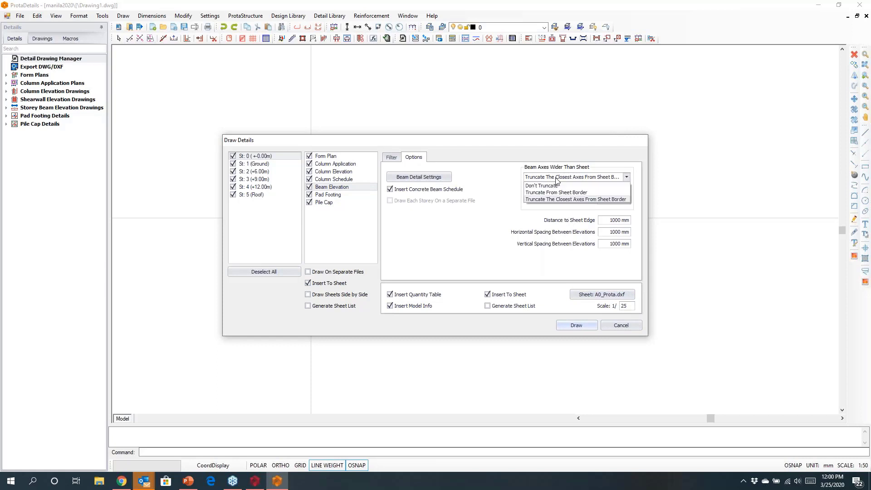
click(557, 192)
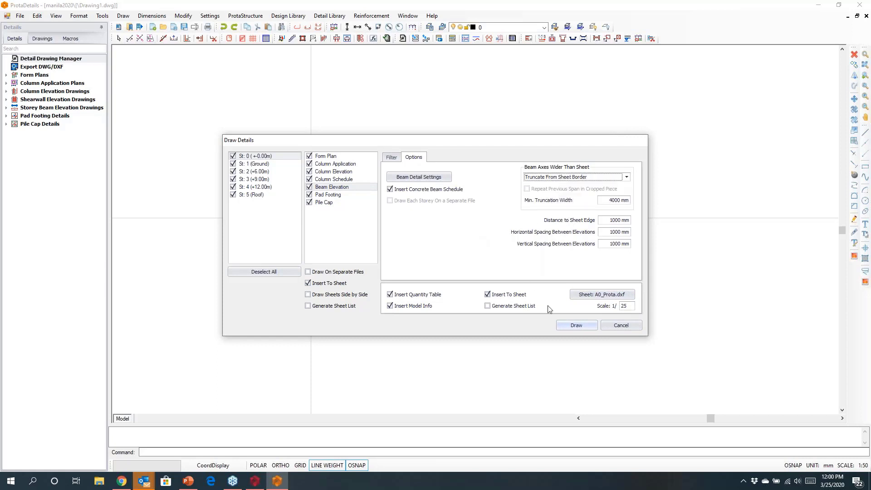
click(576, 325)
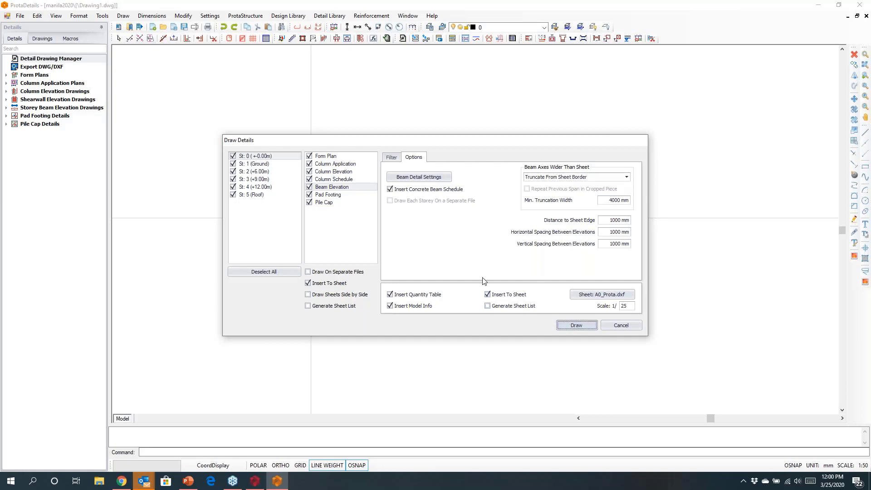
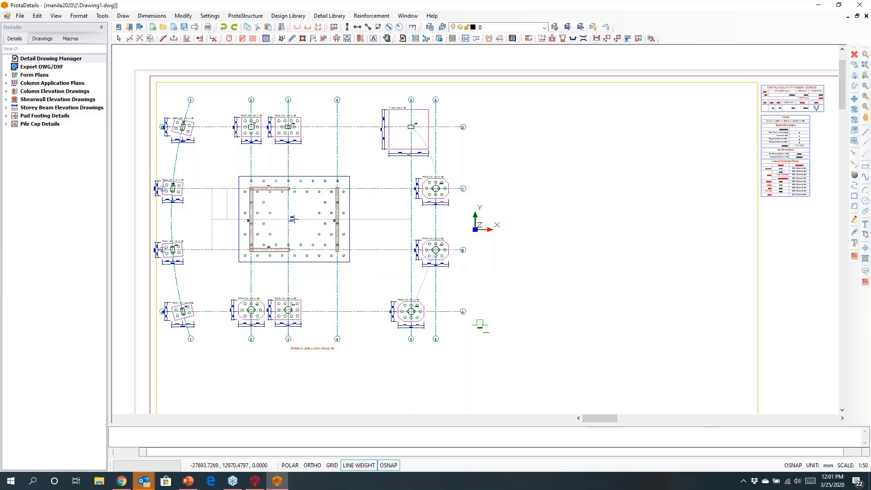
scroll(213, 167, down, 4)
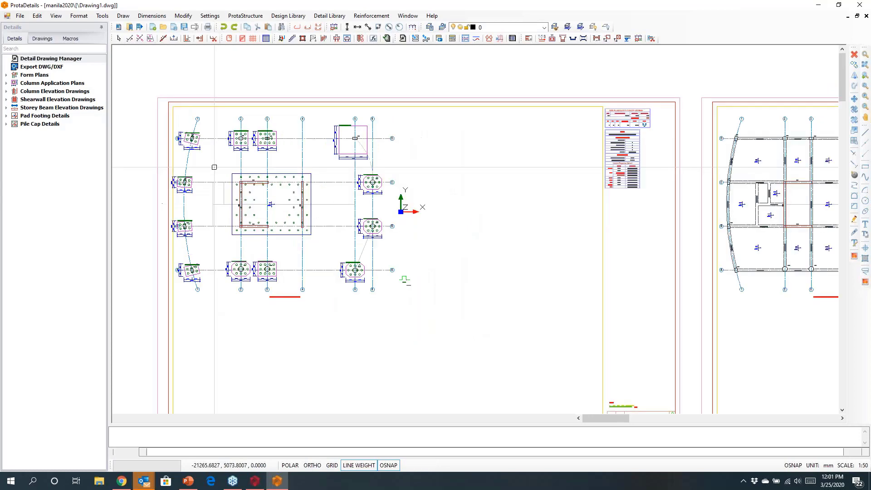
Examine the overall layout of the generated detail sheets and the pile cap layout on the foundation plan sheet.
scroll(214, 166, down, 4)
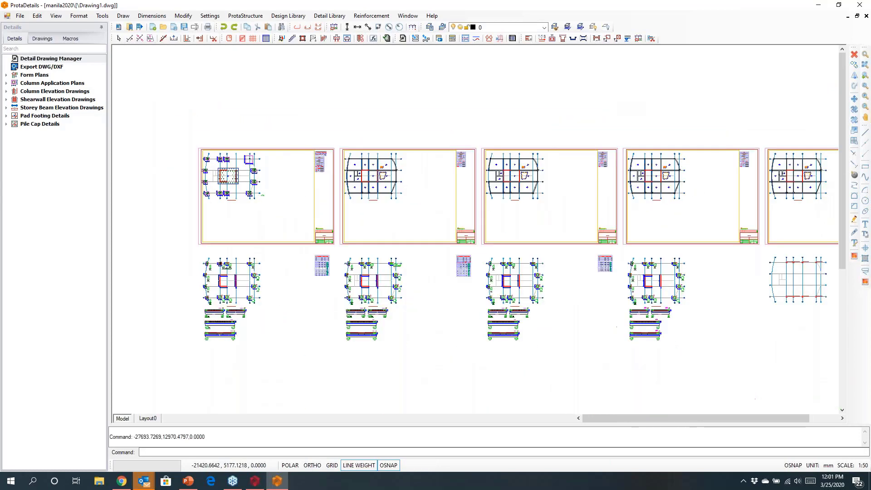
scroll(303, 240, down, 3)
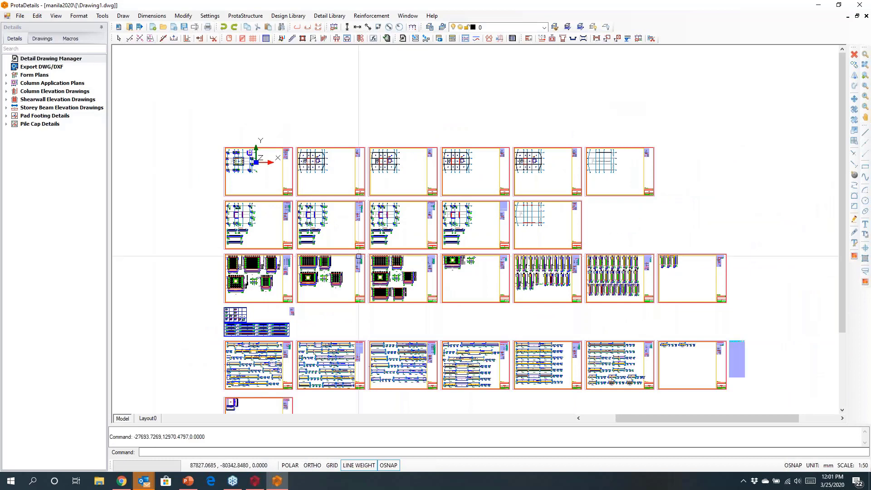
middle_drag(355, 249, 335, 182)
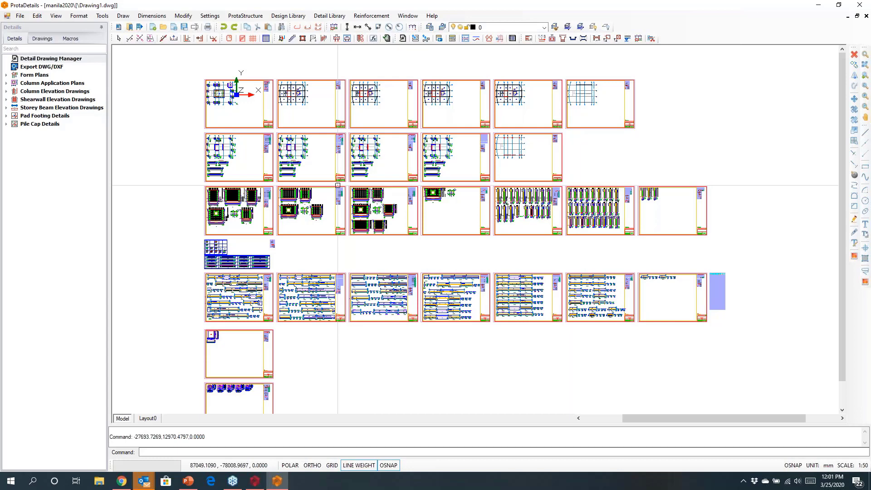
middle_drag(216, 94, 258, 157)
scroll(258, 157, up, 10)
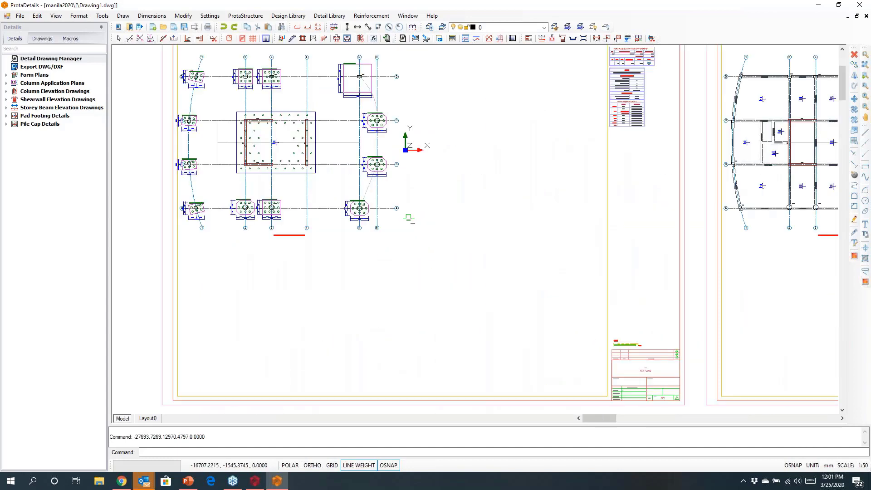
middle_drag(254, 222, 298, 173)
scroll(328, 211, down, 8)
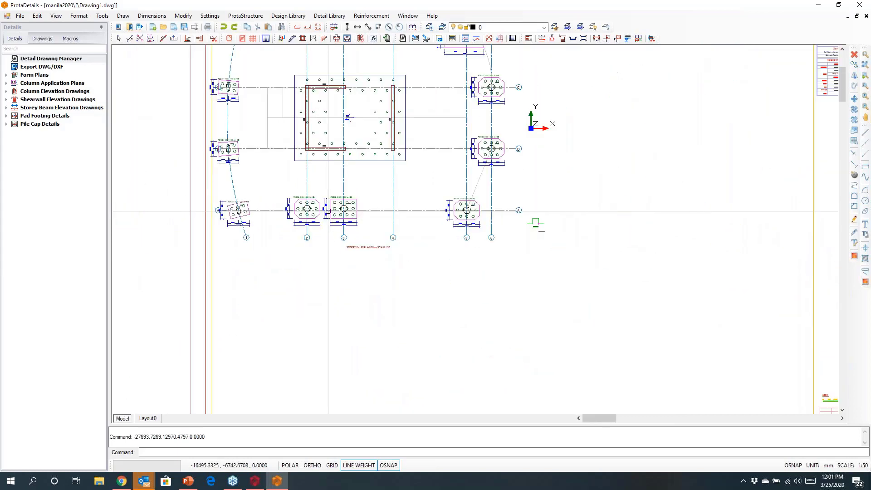
mouse_move(424, 284)
middle_down()
mouse_move(361, 273)
mouse_move(290, 284)
middle_up()
Examine the Storey 1 key plan's beam, slab and column labels and the sheet's KEY PLANS title block.
middle_drag(546, 175, 393, 211)
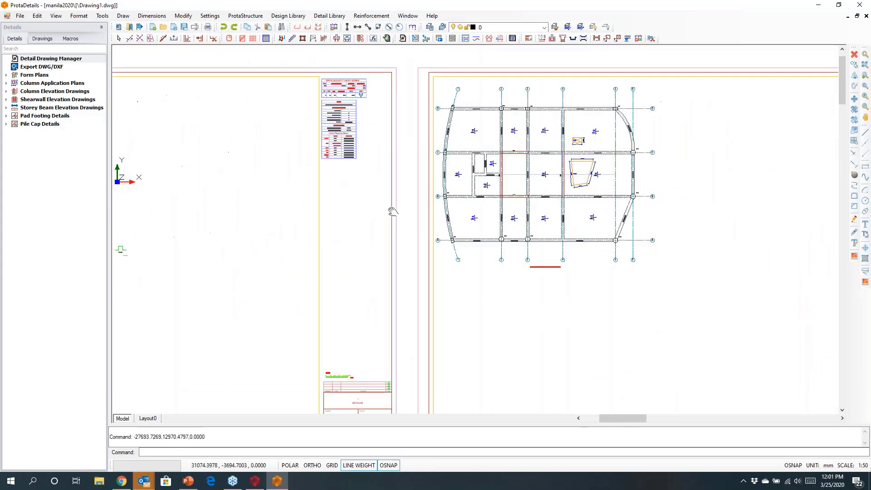
scroll(525, 204, up, 12)
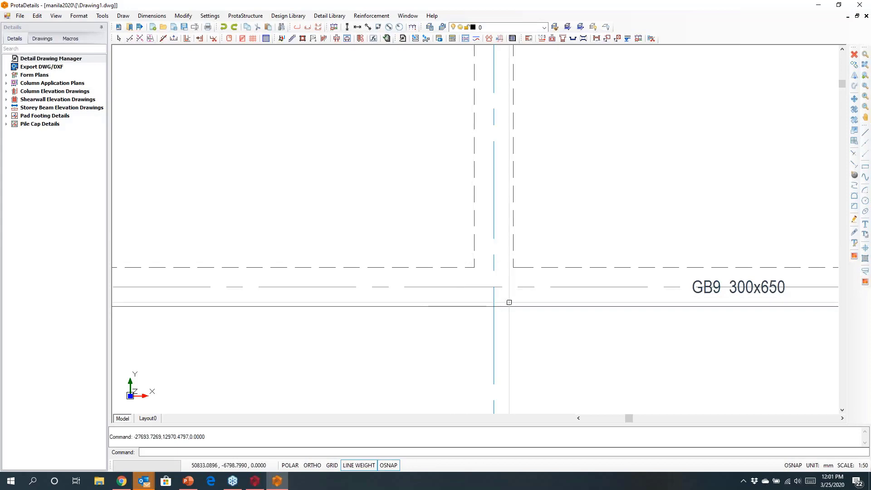
scroll(404, 250, down, 6)
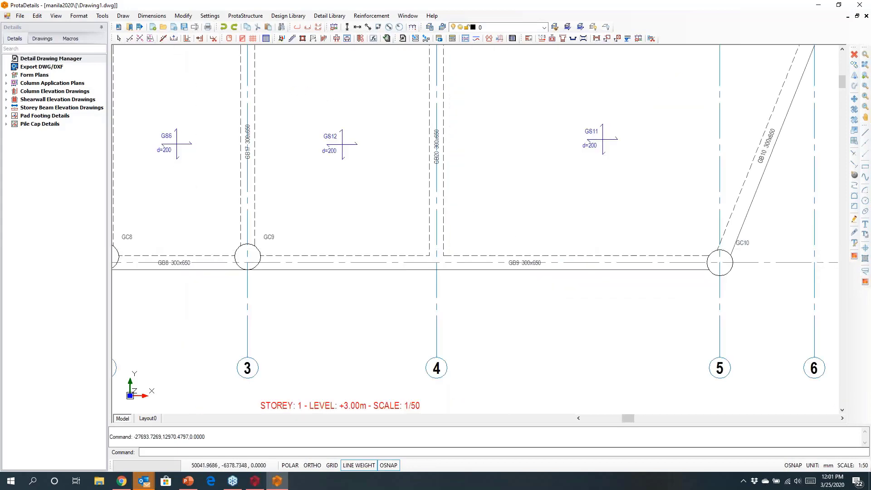
scroll(404, 254, up, 4)
scroll(410, 261, down, 4)
scroll(454, 263, down, 3)
scroll(454, 218, up, 2)
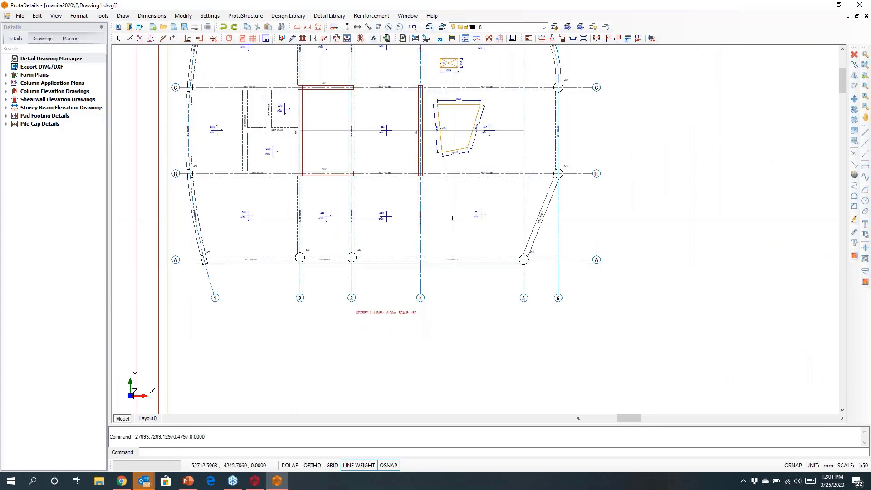
middle_drag(474, 224, 519, 291)
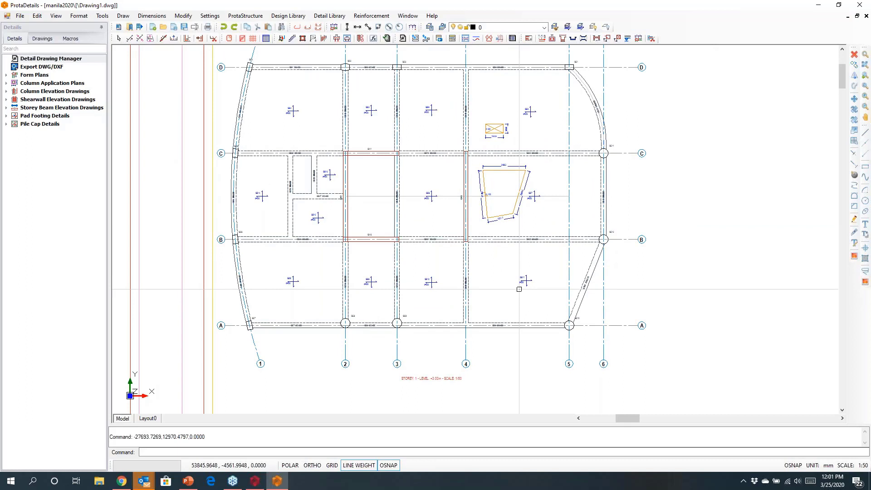
middle_drag(644, 356, 497, 167)
middle_drag(490, 206, 387, 72)
mouse_move(644, 270)
middle_down()
mouse_move(515, 167)
mouse_move(331, 163)
middle_up()
scroll(544, 207, up, 2)
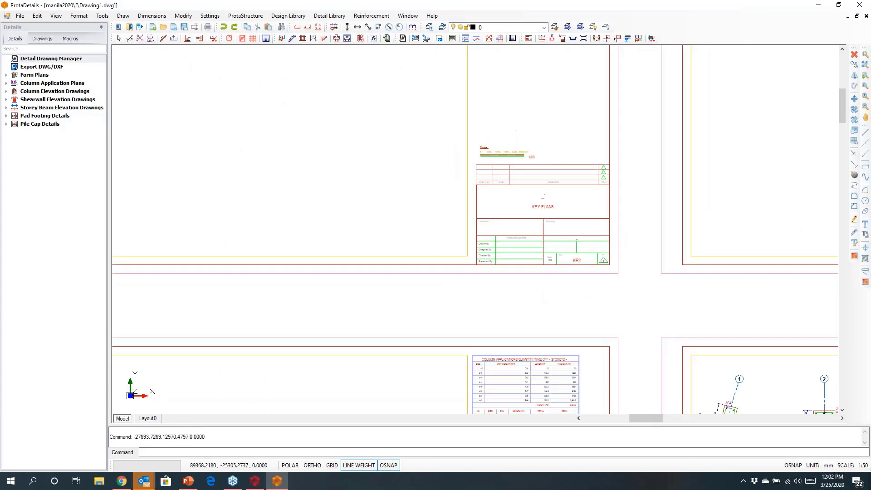
Examine the column application plan, checking the sections and links of the circular columns along axes B and C.
scroll(544, 208, down, 7)
middle_drag(483, 268, 593, 221)
scroll(467, 271, up, 10)
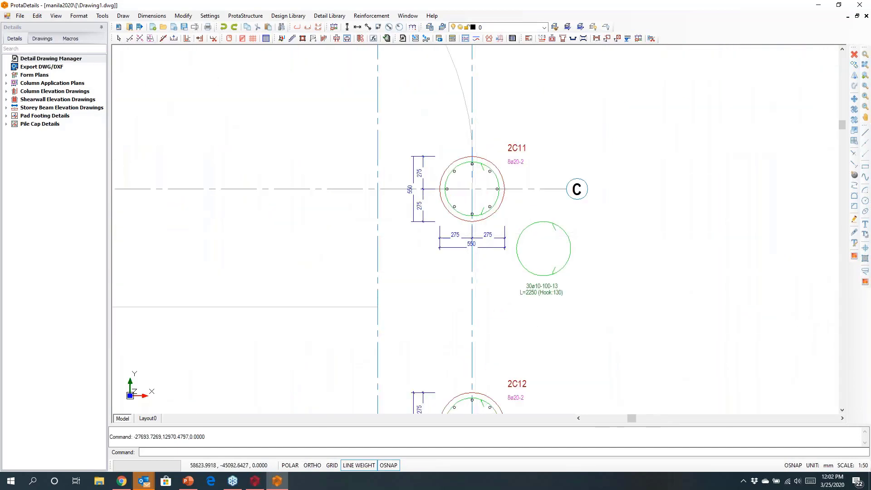
middle_drag(477, 335, 540, 156)
middle_drag(409, 256, 544, 189)
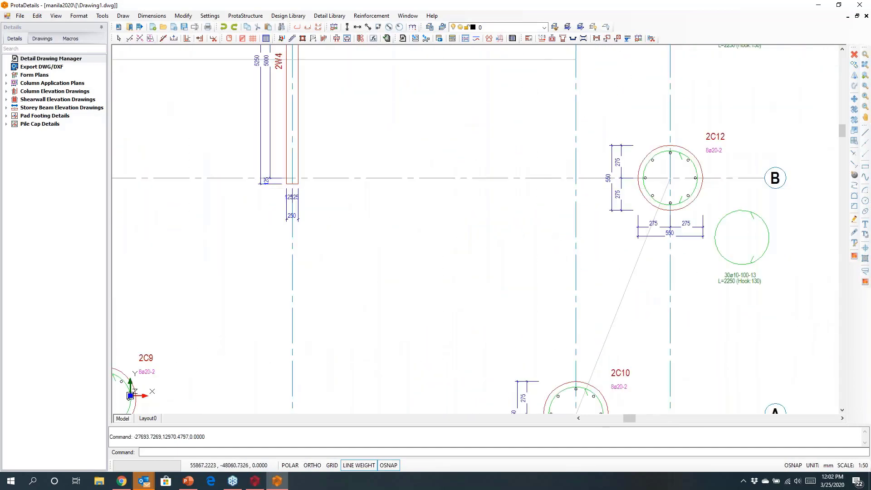
scroll(545, 189, down, 8)
Review the shearwall elevation sheets, including the wall reinforcement and the details around the wall openings.
middle_drag(358, 305, 548, 116)
scroll(579, 151, down, 3)
middle_drag(511, 238, 588, 186)
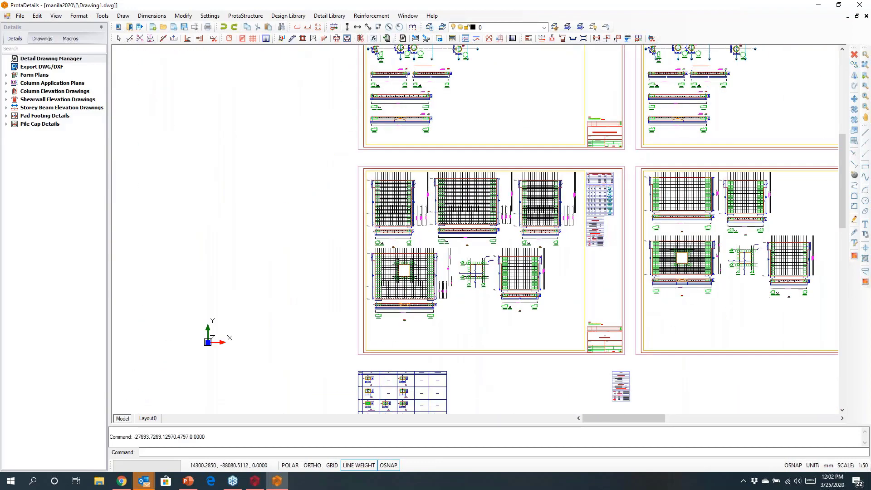
scroll(465, 269, up, 3)
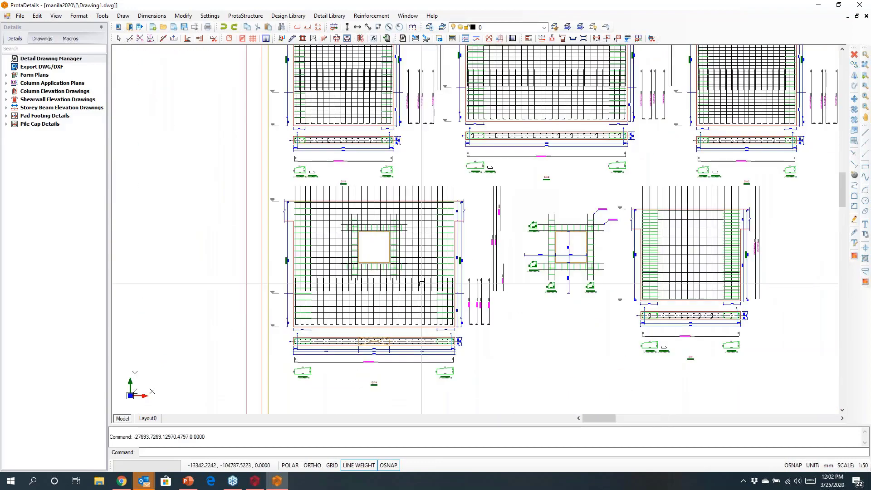
scroll(443, 255, up, 2)
scroll(443, 255, up, 1)
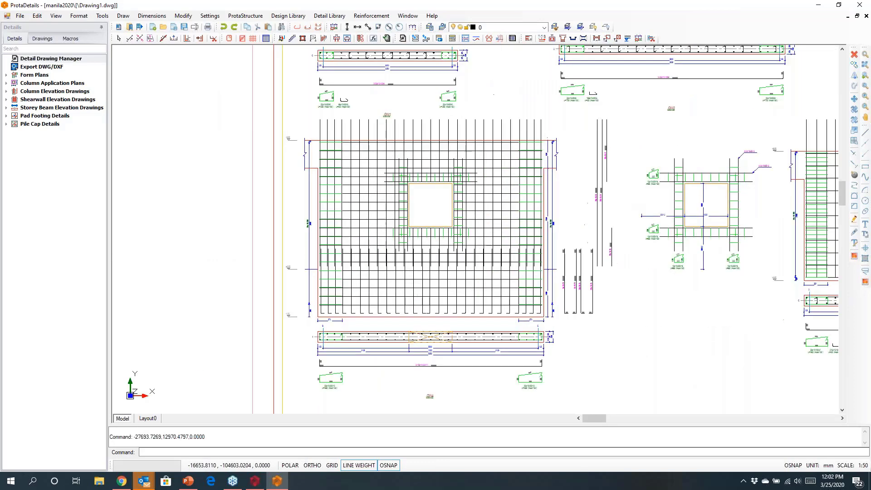
middle_drag(621, 249, 357, 254)
scroll(365, 254, down, 3)
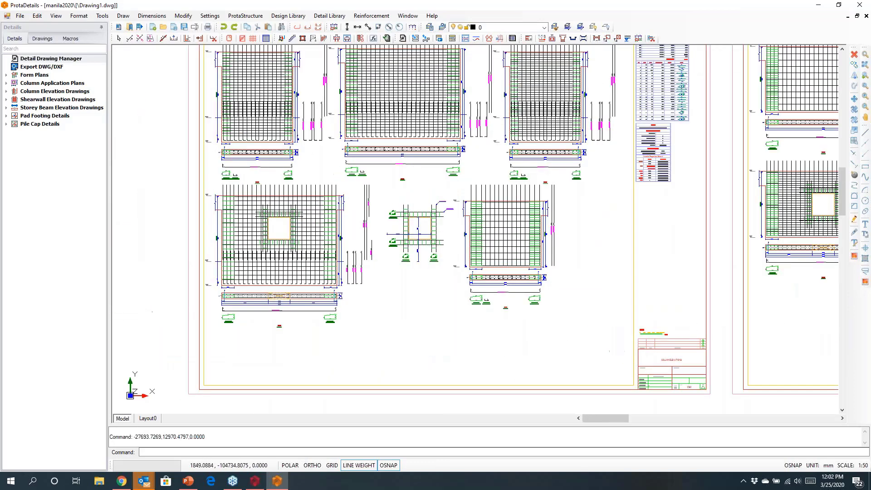
middle_drag(585, 214, 267, 237)
middle_drag(586, 250, 482, 257)
scroll(561, 259, down, 2)
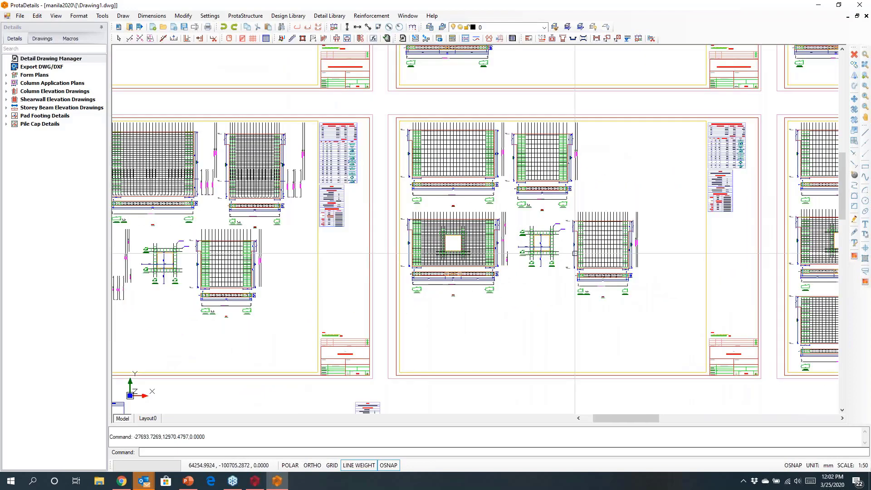
middle_drag(677, 252, 392, 219)
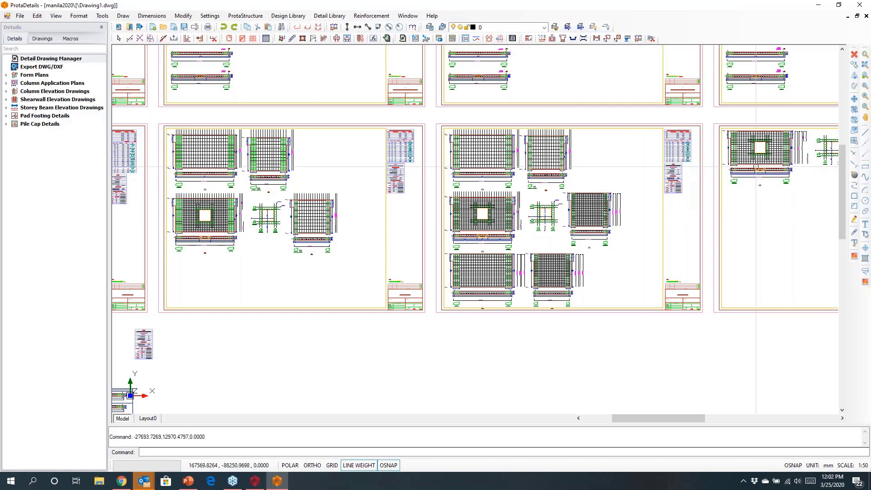
middle_drag(639, 169, 409, 171)
middle_drag(638, 173, 349, 183)
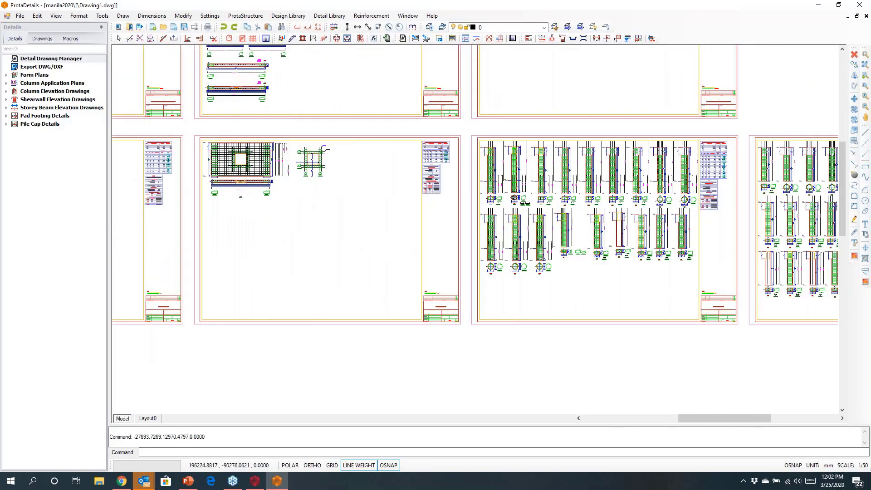
Review the column elevation sheets, including the column reinforcement, cross-sections and quantity take-off table.
scroll(610, 173, up, 5)
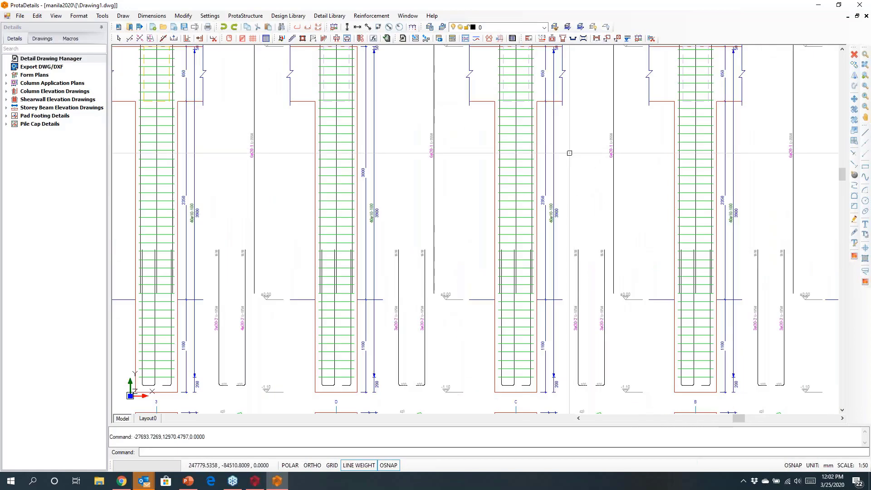
middle_drag(519, 198, 202, 171)
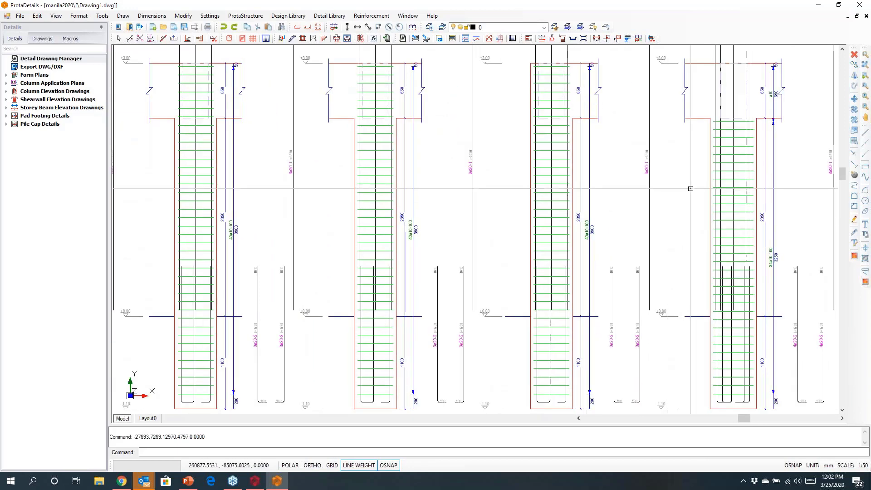
scroll(306, 161, down, 5)
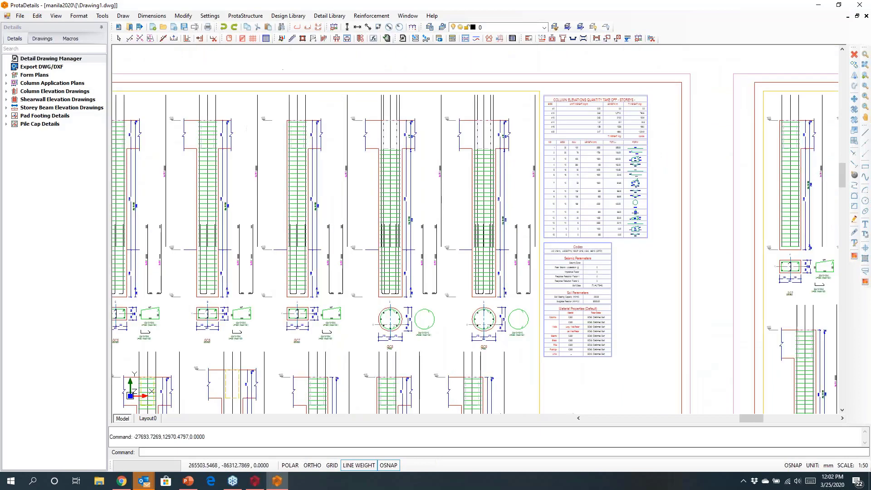
middle_drag(423, 297, 432, 139)
middle_drag(638, 205, 257, 209)
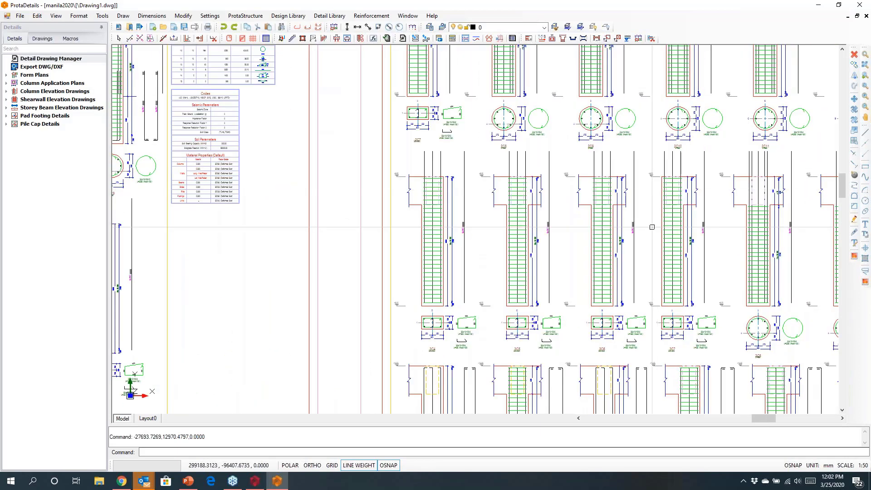
scroll(648, 227, up, 3)
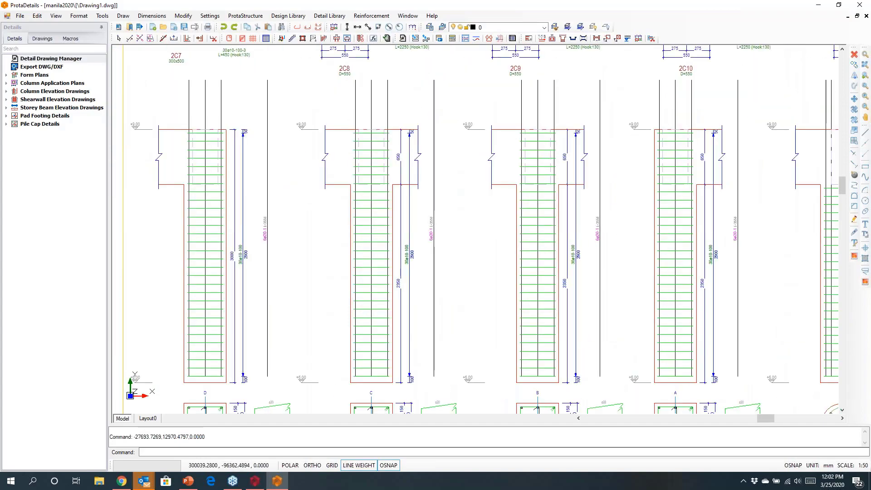
scroll(654, 228, down, 9)
scroll(541, 249, up, 3)
middle_drag(457, 227, 650, 158)
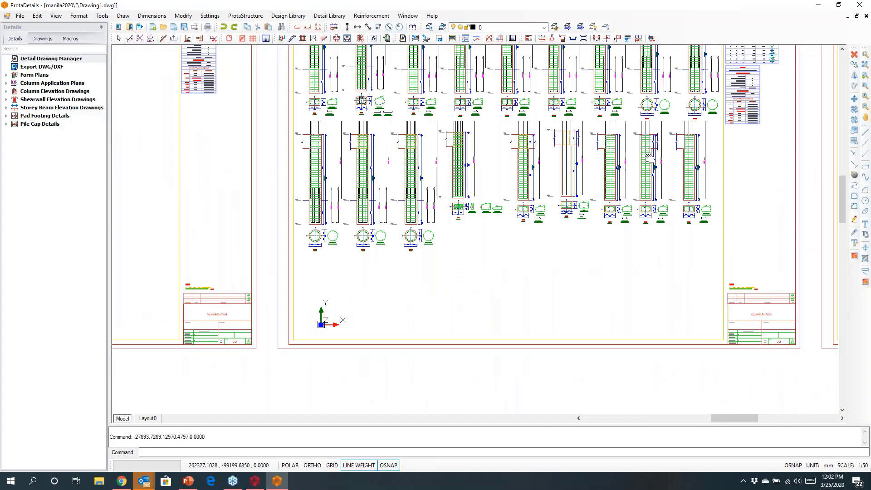
Examine the column and shearwall schedule tables, including the octagonal and circular column sections.
scroll(650, 158, down, 6)
middle_drag(295, 265, 447, 248)
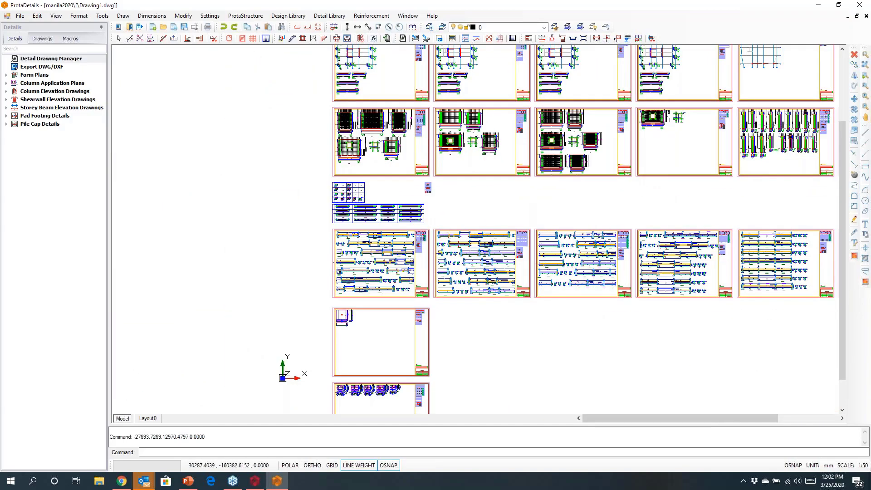
scroll(346, 197, up, 6)
scroll(350, 208, up, 4)
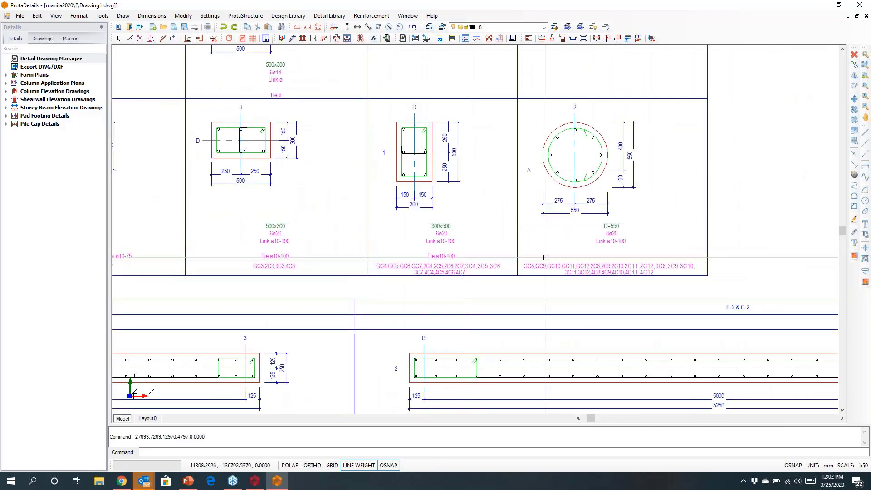
scroll(512, 254, down, 2)
scroll(426, 227, up, 4)
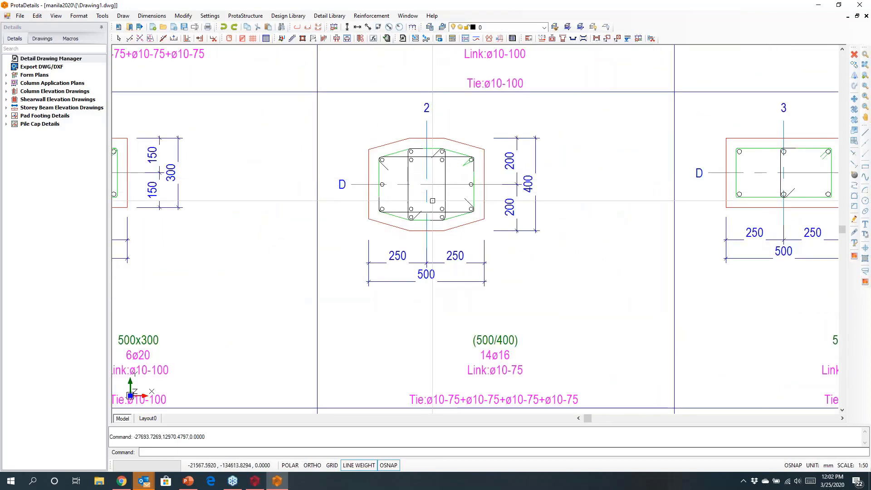
scroll(432, 191, down, 5)
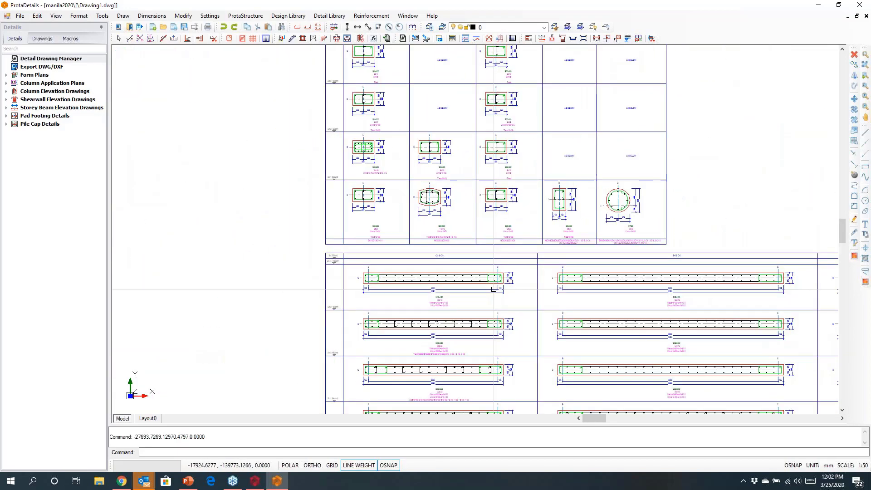
middle_drag(481, 310, 428, 87)
Examine the reinforcement along the first storey 4 beam elevation, from beam 4B22 at axis 1 to beam 4B23 at axis 6.
mouse_move(443, 220)
middle_down()
mouse_move(428, 101)
mouse_move(436, 187)
middle_up()
scroll(374, 222, up, 4)
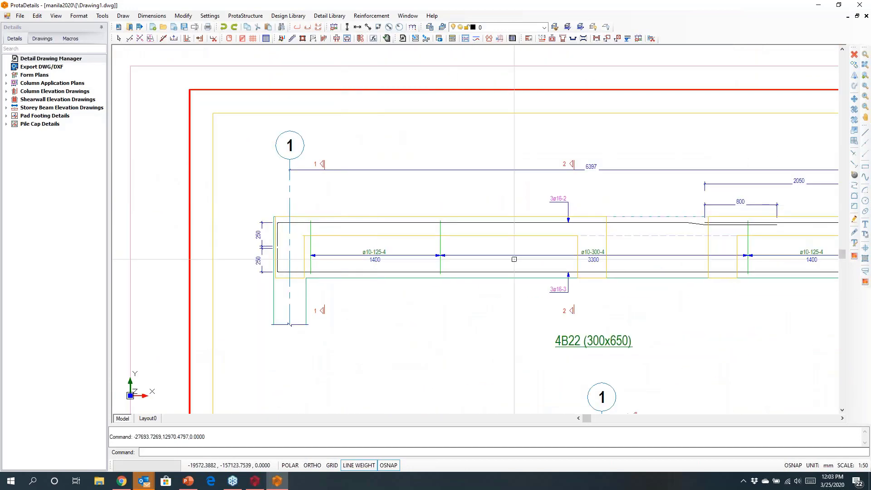
middle_drag(514, 259, 485, 253)
scroll(343, 248, up, 3)
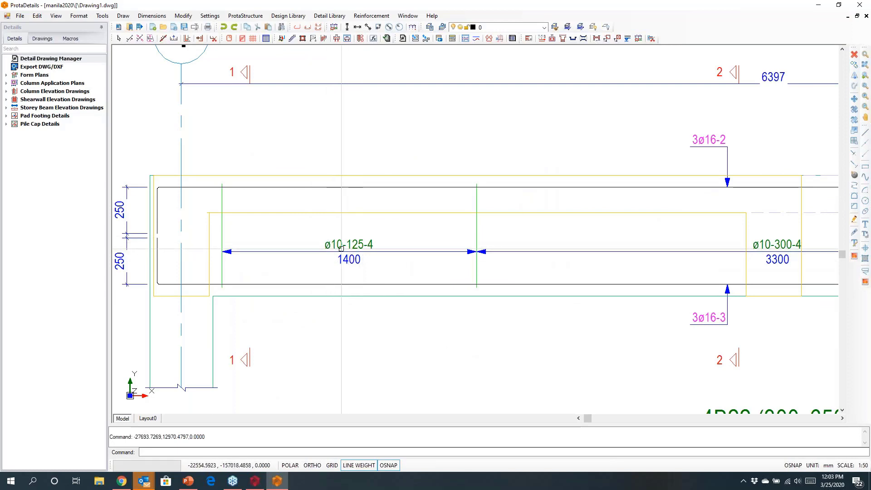
scroll(370, 252, down, 3)
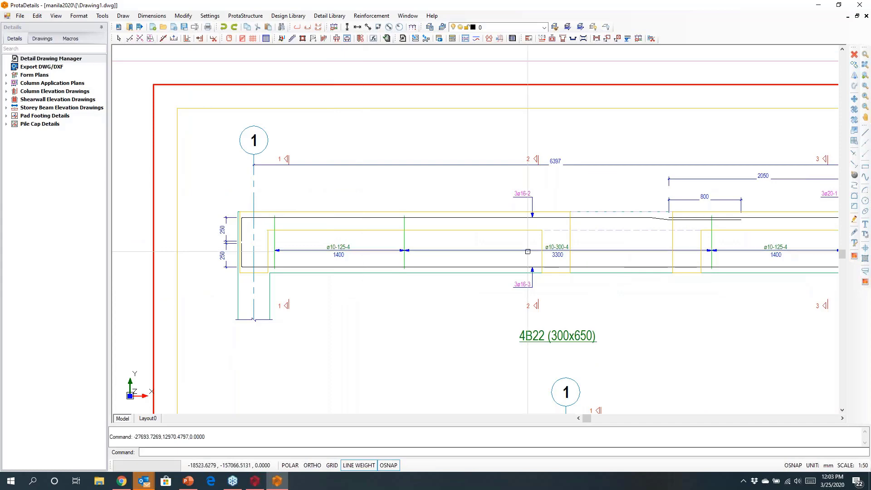
middle_drag(597, 237, 485, 230)
middle_drag(636, 213, 389, 212)
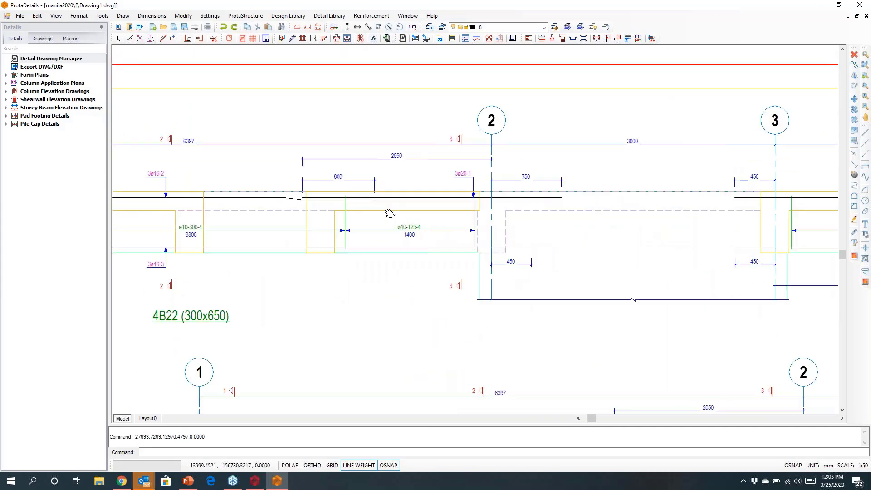
middle_drag(631, 223, 338, 218)
middle_drag(564, 211, 237, 199)
middle_drag(612, 199, 170, 186)
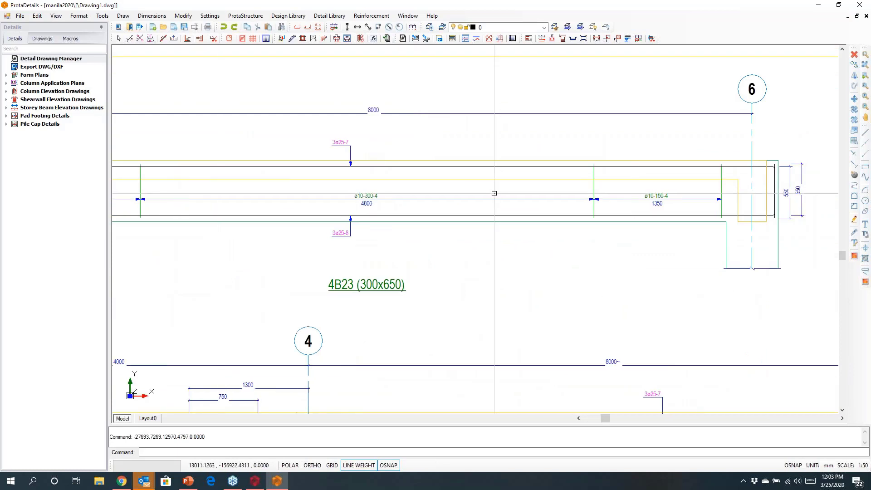
Examine bar mark 7 on beam 4B23 and its entry and total weight in the beam elevations quantity take-off table.
scroll(332, 140, up, 4)
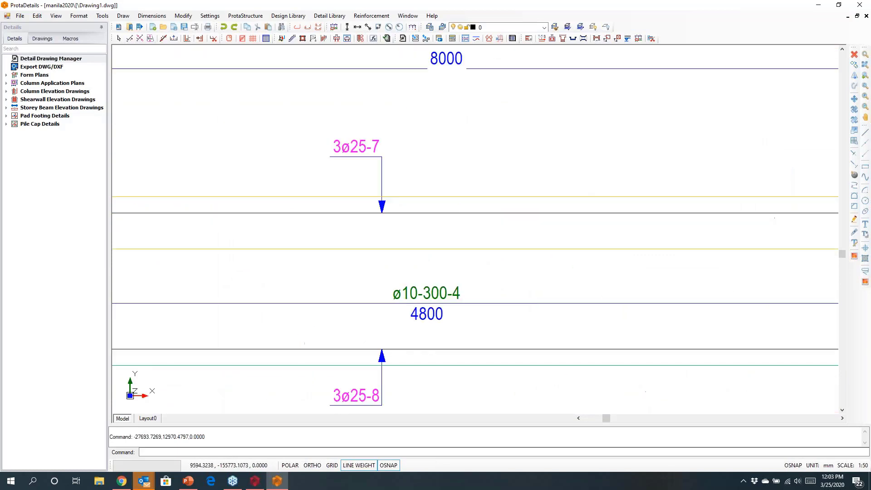
scroll(332, 138, up, 1)
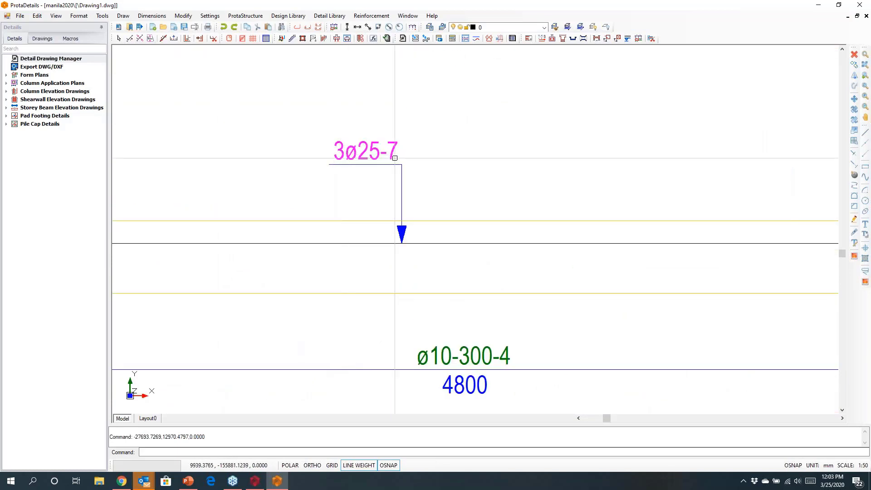
scroll(310, 176, down, 6)
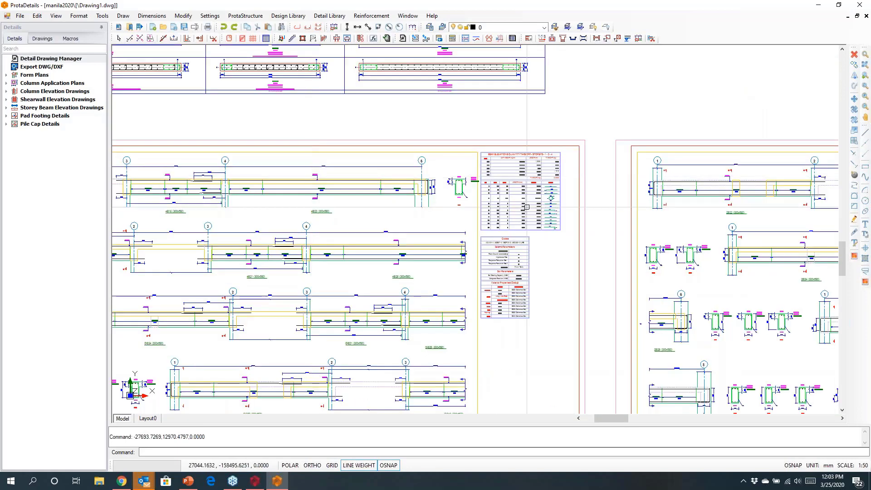
scroll(557, 196, up, 5)
scroll(286, 218, up, 2)
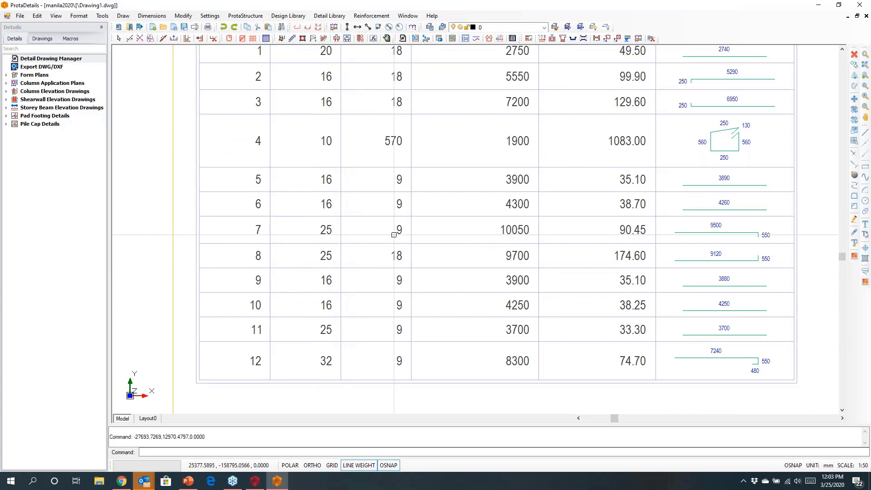
scroll(600, 241, up, 1)
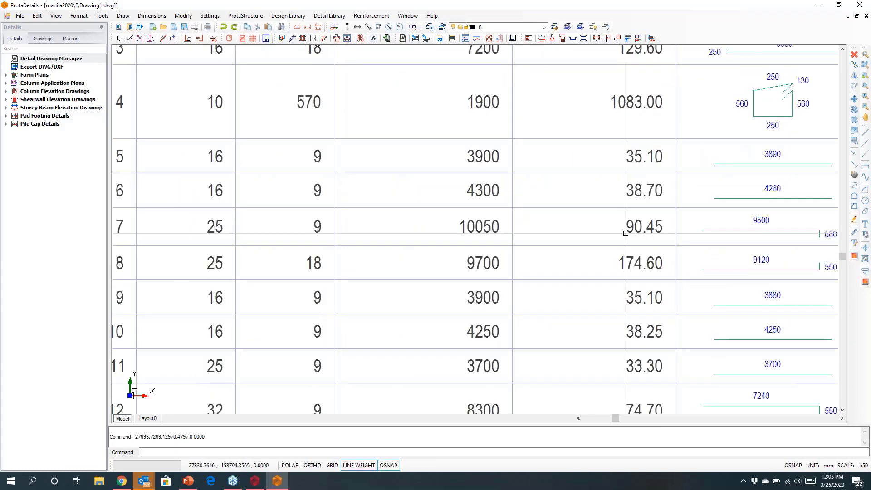
scroll(563, 257, down, 2)
middle_drag(575, 200, 538, 313)
scroll(635, 172, up, 2)
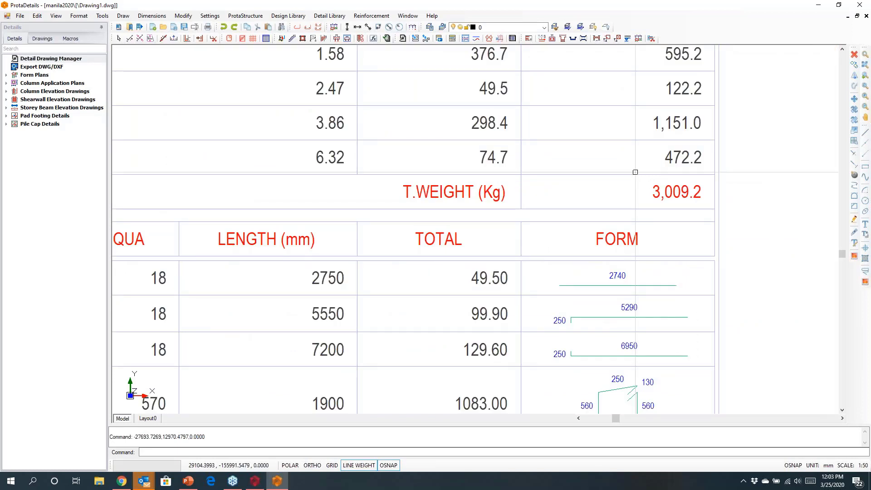
scroll(635, 172, down, 5)
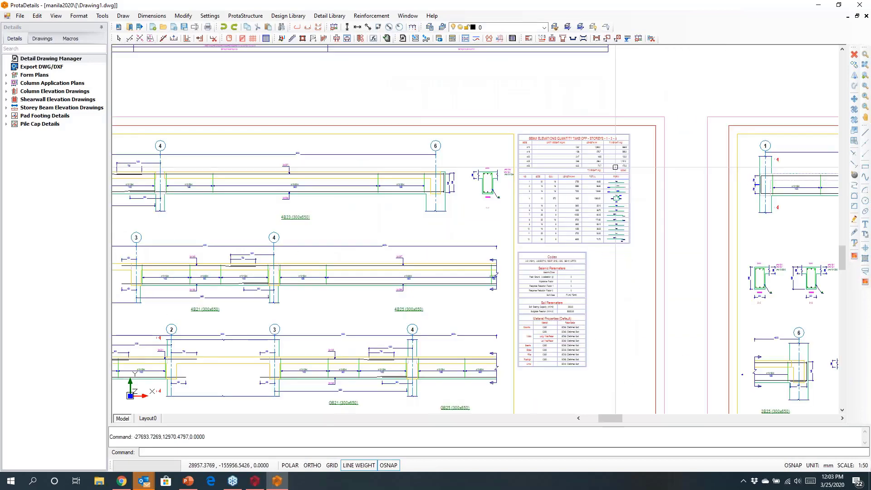
Set the diameter of the three top longitudinal bars, mark 7, in beam 4B23 to 32.
middle_drag(501, 207, 611, 222)
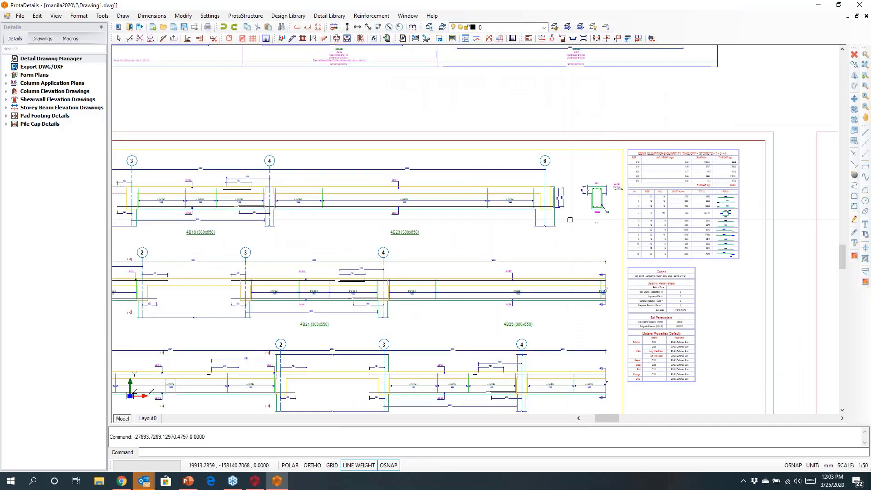
scroll(509, 199, up, 3)
middle_drag(359, 182, 521, 181)
click(413, 169)
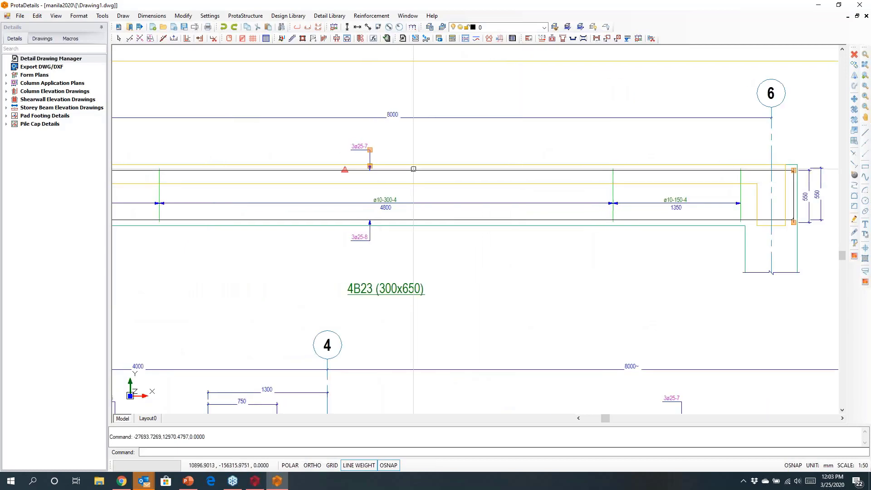
double_click(413, 168)
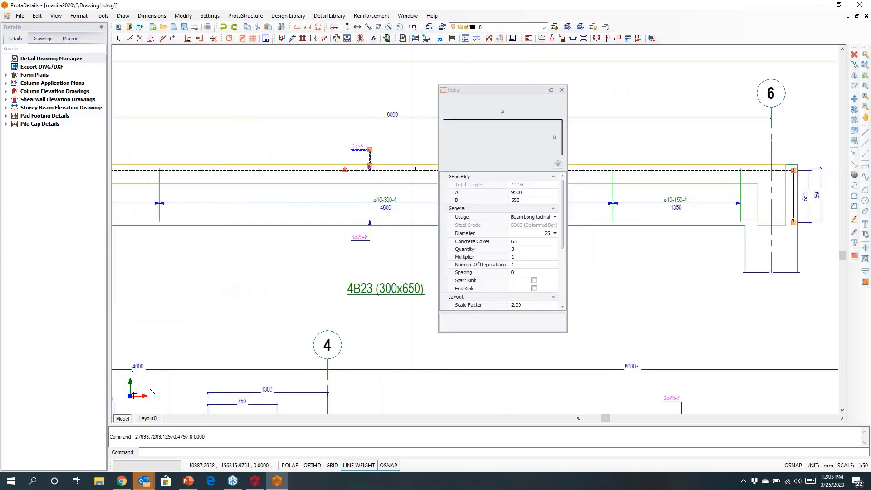
click(555, 233)
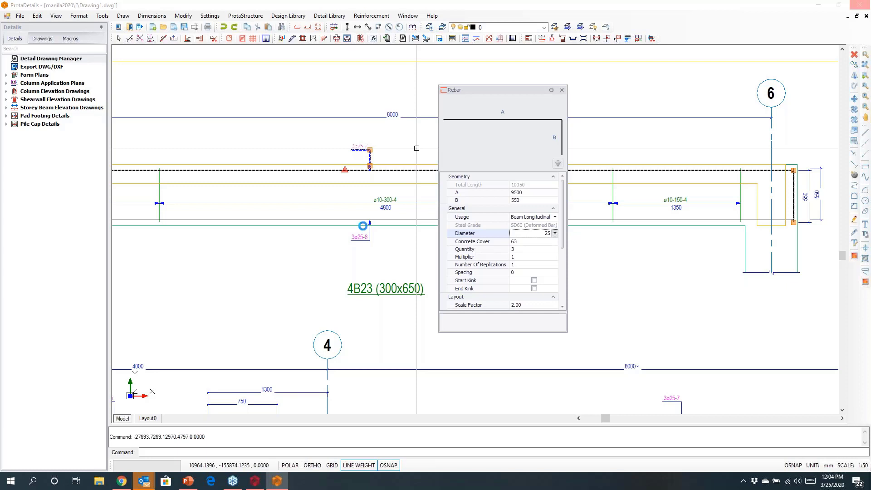
click(562, 91)
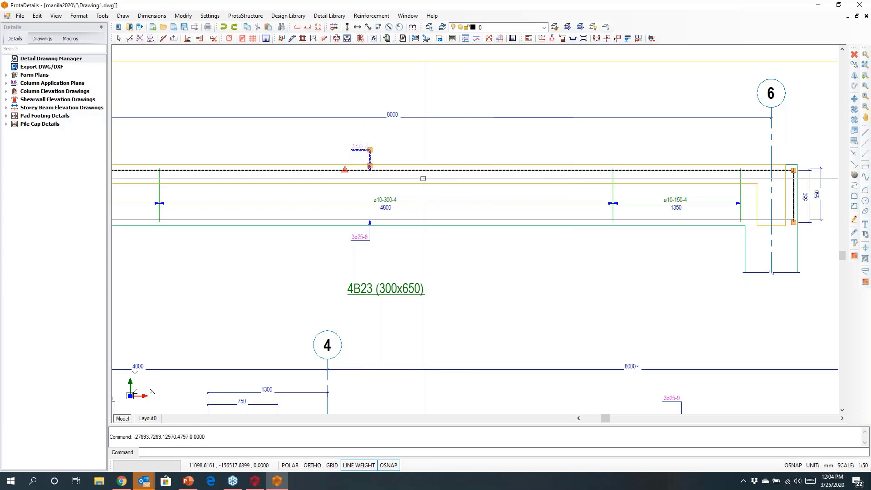
scroll(365, 156, up, 5)
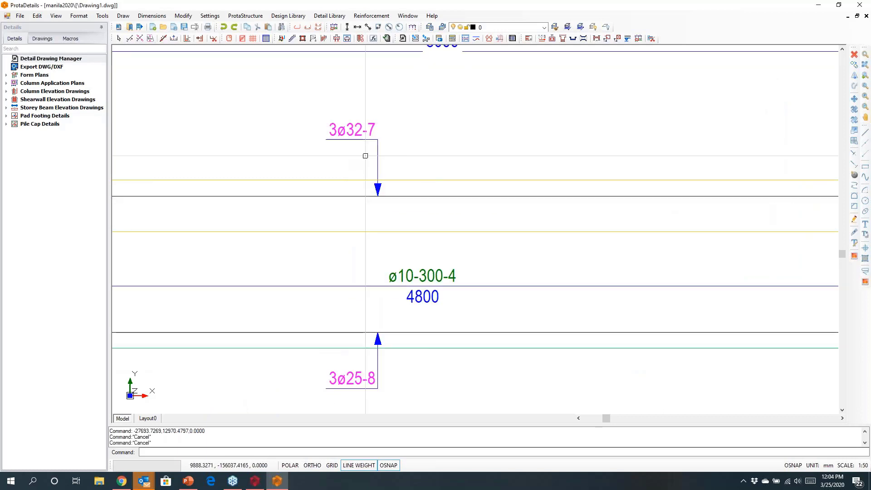
Check the bar mark rows and total weight in the quantity take-off table for storeys 1, 3 and 4.
scroll(365, 156, down, 7)
middle_drag(658, 222, 185, 186)
scroll(467, 229, up, 4)
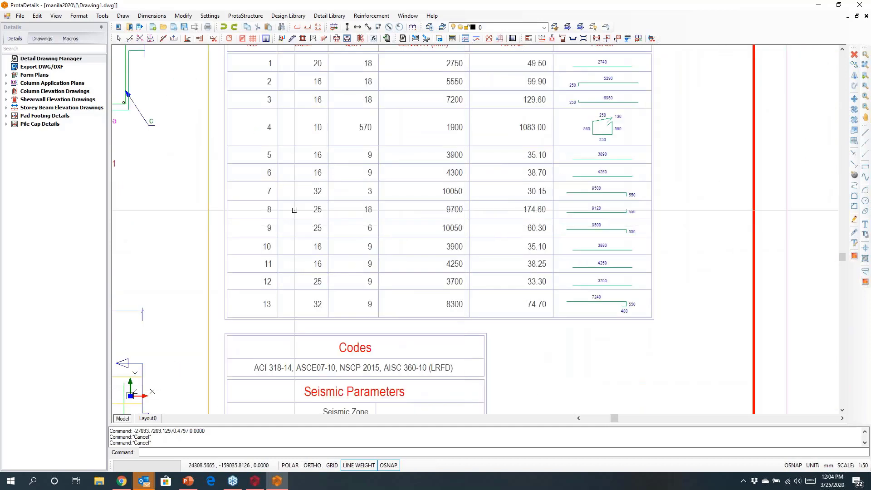
middle_drag(597, 247, 579, 462)
scroll(611, 240, up, 3)
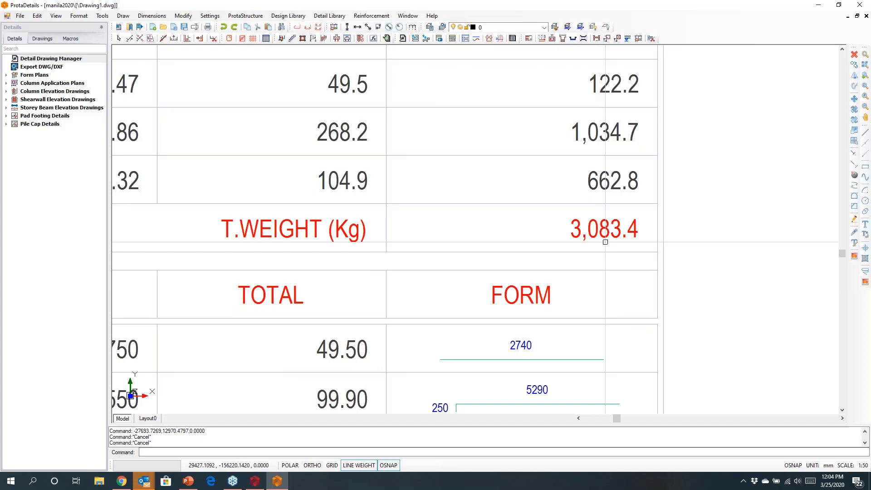
scroll(606, 242, down, 6)
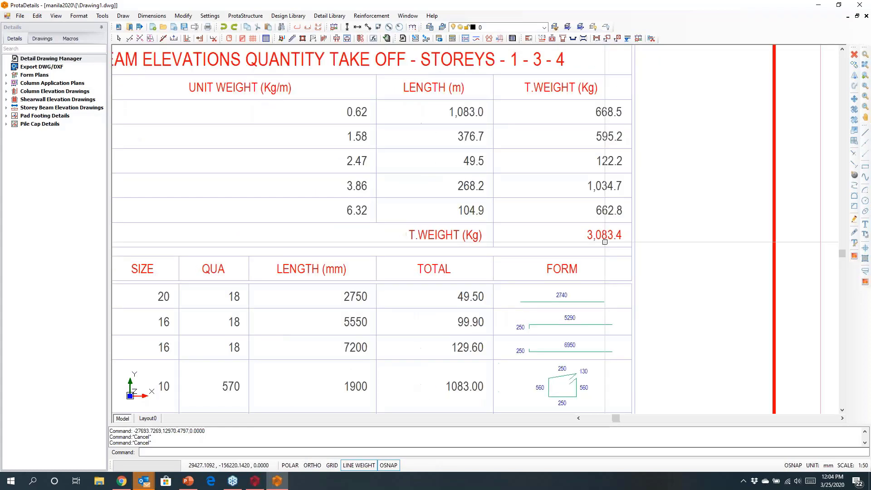
Move the 4B28 beam elevation with its three cross-sections to directly below the 3B28 elevation on the last beam sheet.
mouse_move(512, 306)
middle_down()
mouse_move(469, 232)
mouse_move(421, 213)
mouse_move(309, 228)
mouse_move(209, 228)
middle_up()
scroll(455, 231, down, 3)
middle_drag(574, 225, 369, 223)
middle_drag(583, 195, 379, 194)
scroll(435, 181, up, 5)
scroll(427, 187, up, 1)
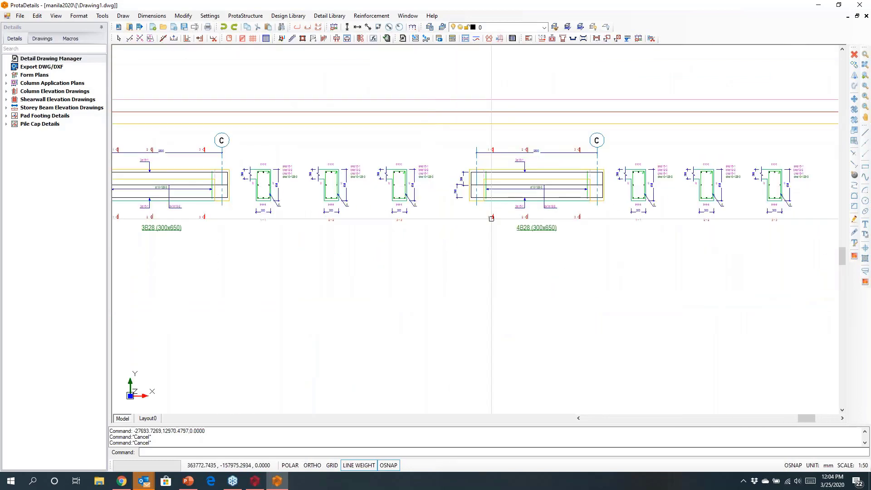
middle_drag(478, 210, 367, 200)
scroll(367, 199, down, 1)
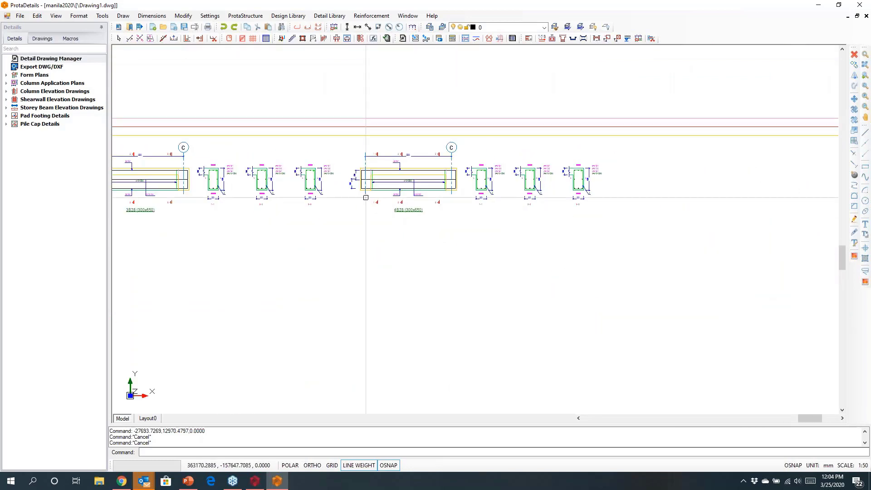
drag(472, 209, 622, 245)
right_click(572, 222)
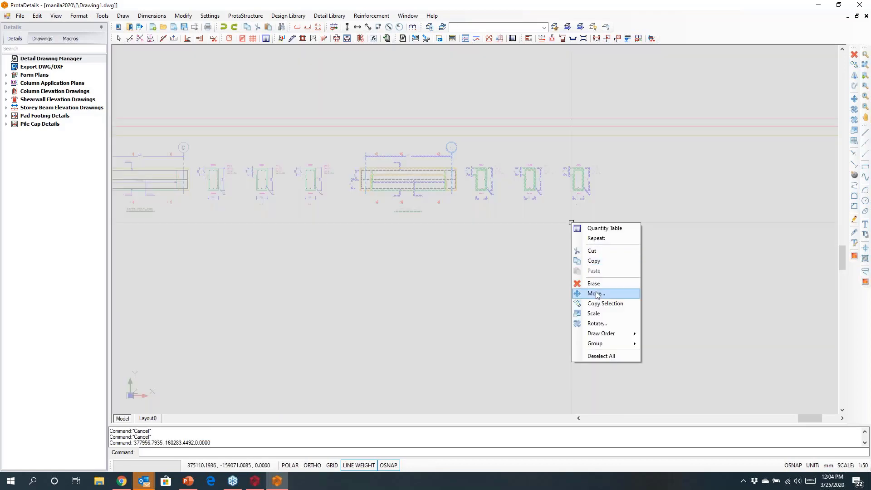
click(595, 294)
click(592, 290)
scroll(640, 263, up, 4)
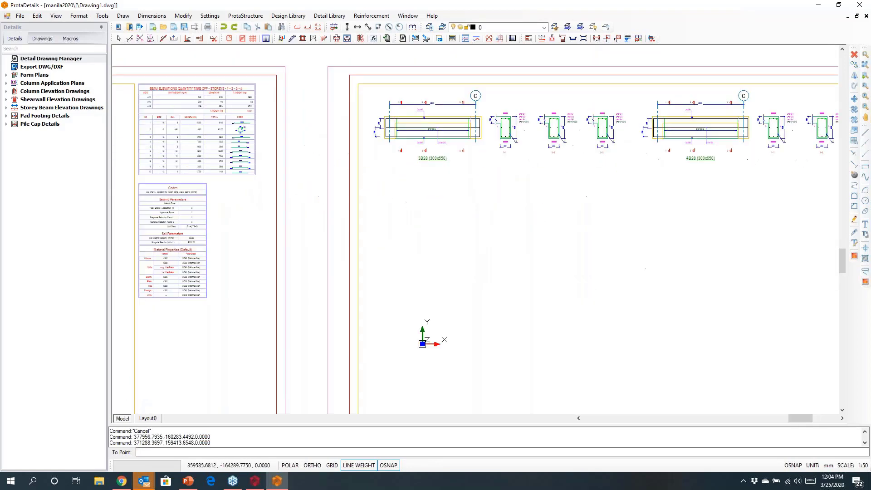
click(528, 262)
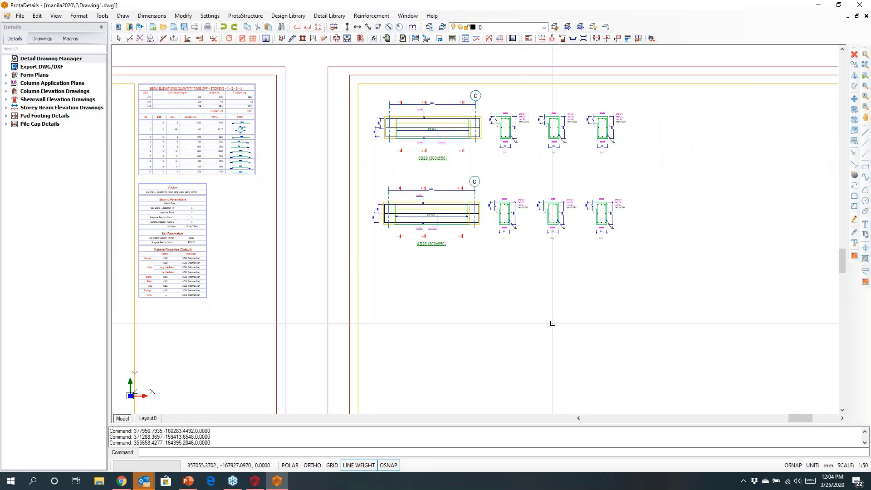
With Ortho on, crop the 4B28 beam elevation along a vertical cut line and place the axis C part beneath the remaining part.
click(312, 465)
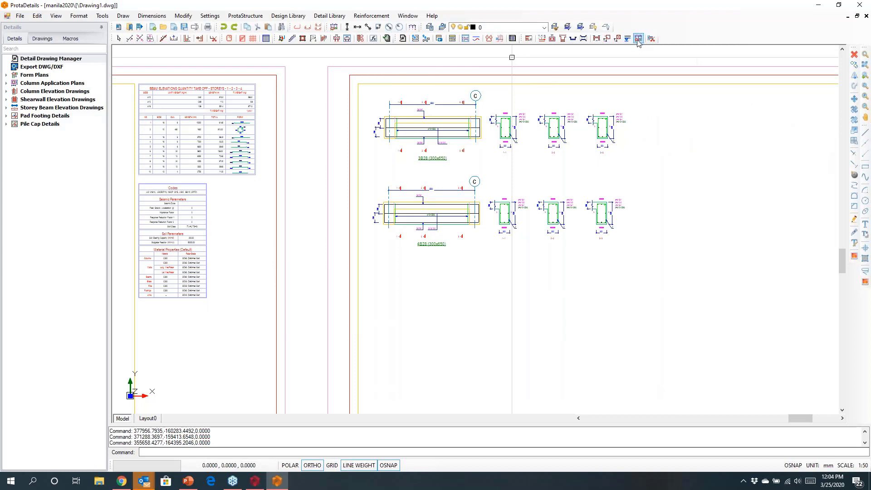
click(651, 39)
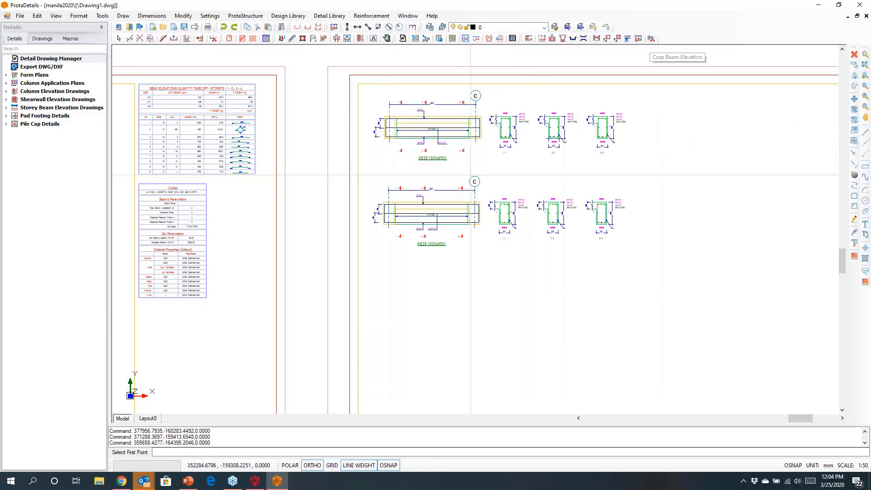
click(450, 173)
click(451, 245)
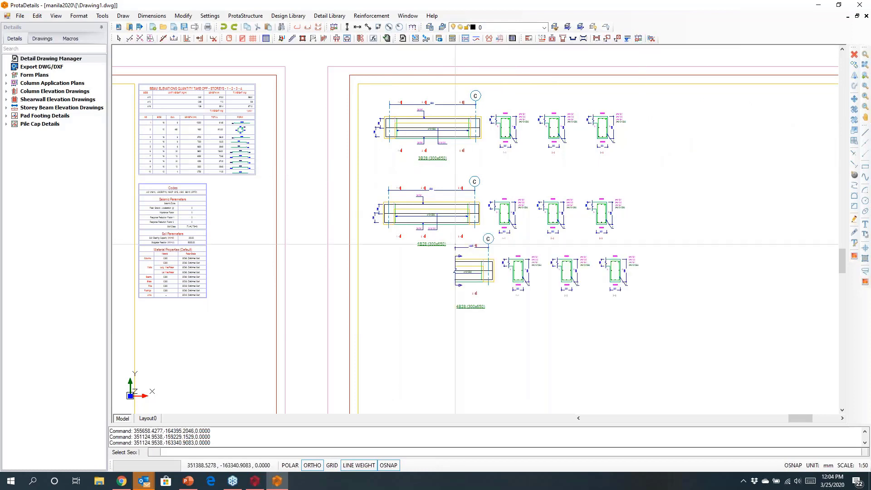
click(388, 276)
scroll(404, 239, up, 4)
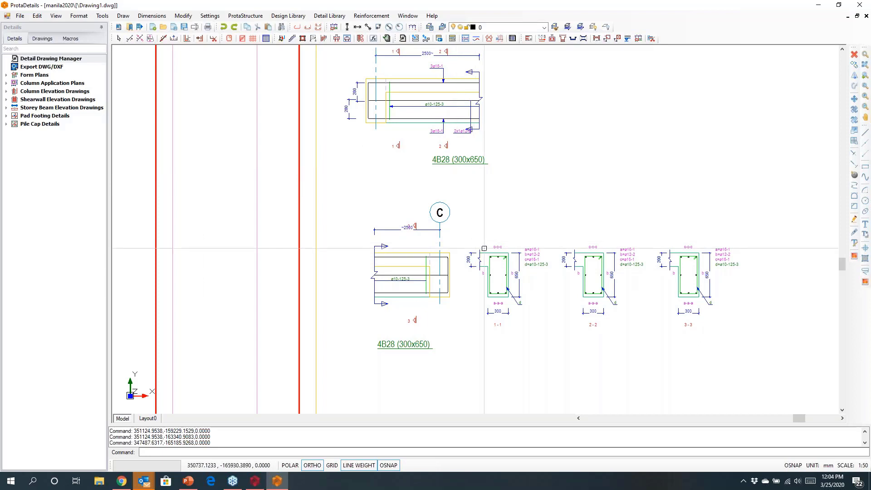
scroll(484, 249, down, 2)
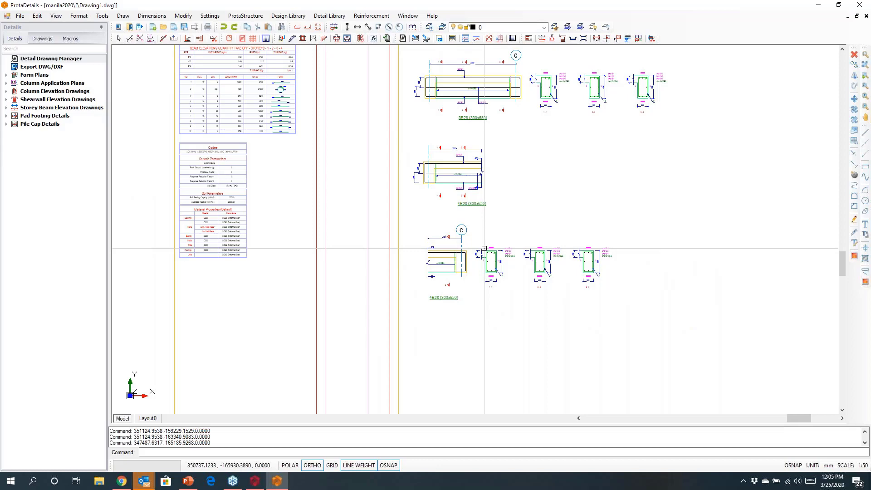
Examine the concrete beam rebar schedule and its span type diagrams beside the last beam elevation sheet.
scroll(519, 210, down, 2)
scroll(653, 233, down, 2)
middle_drag(654, 233, 545, 165)
scroll(542, 161, down, 3)
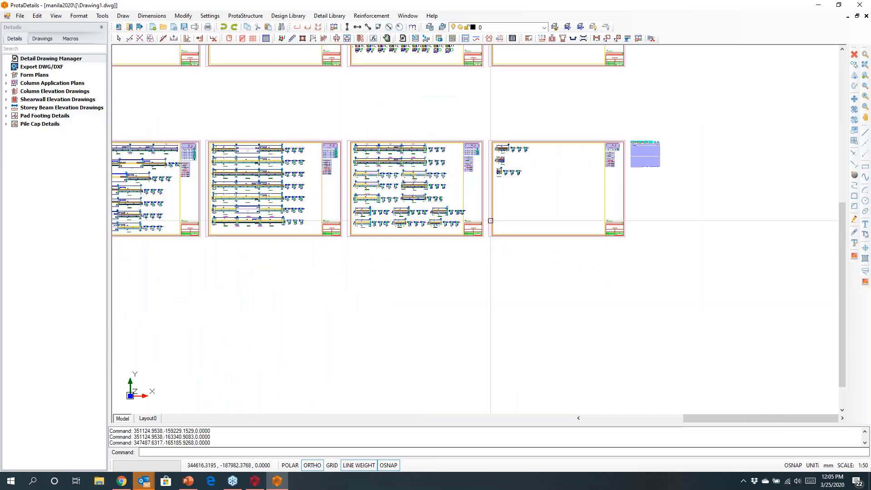
scroll(567, 172, up, 8)
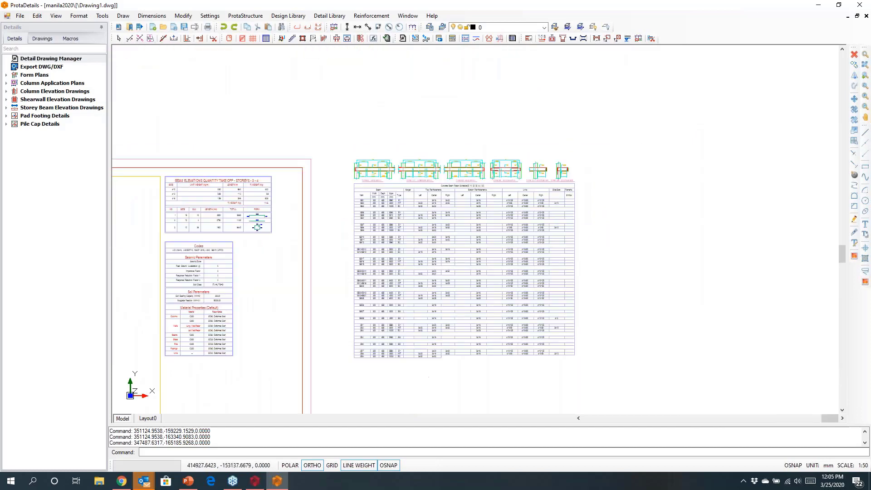
scroll(457, 203, up, 5)
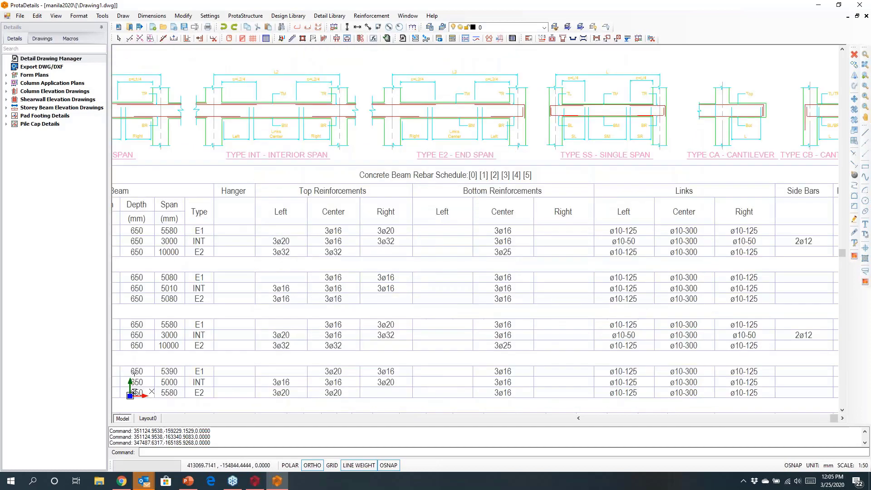
scroll(501, 194, down, 5)
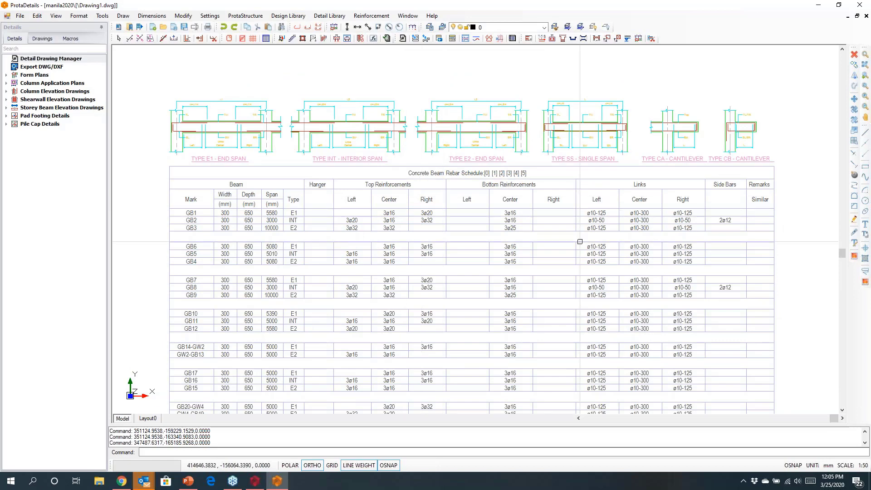
Review the pad footing detail sheet below the beam elevation sheets, including the footing plan and sections.
scroll(578, 243, down, 6)
scroll(462, 333, up, 1)
middle_drag(521, 273, 696, 125)
scroll(632, 199, down, 4)
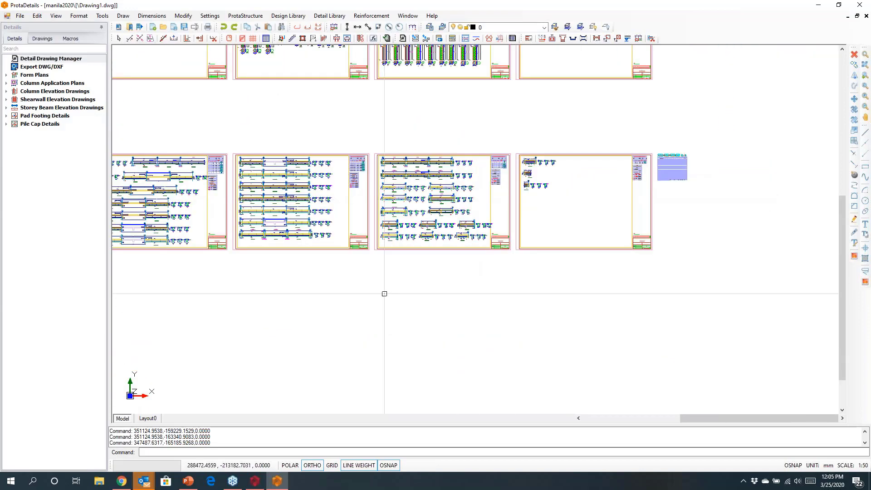
middle_drag(385, 293, 734, 200)
middle_drag(252, 264, 467, 217)
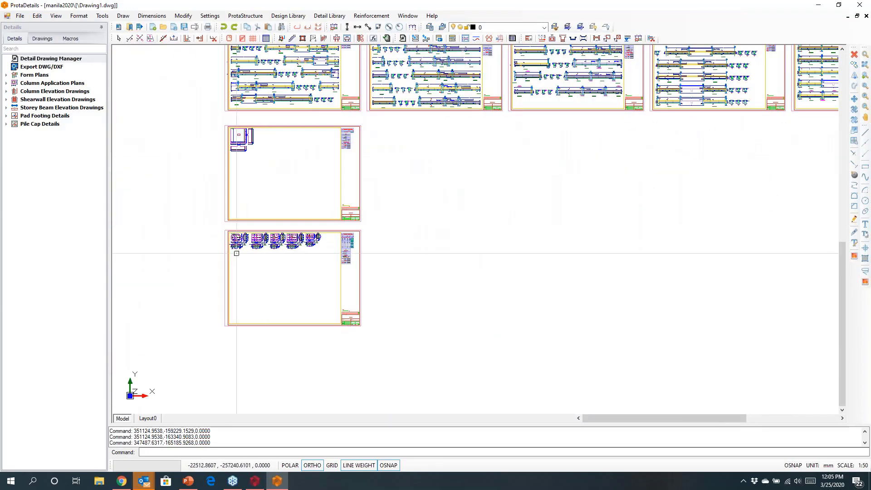
scroll(234, 132, up, 5)
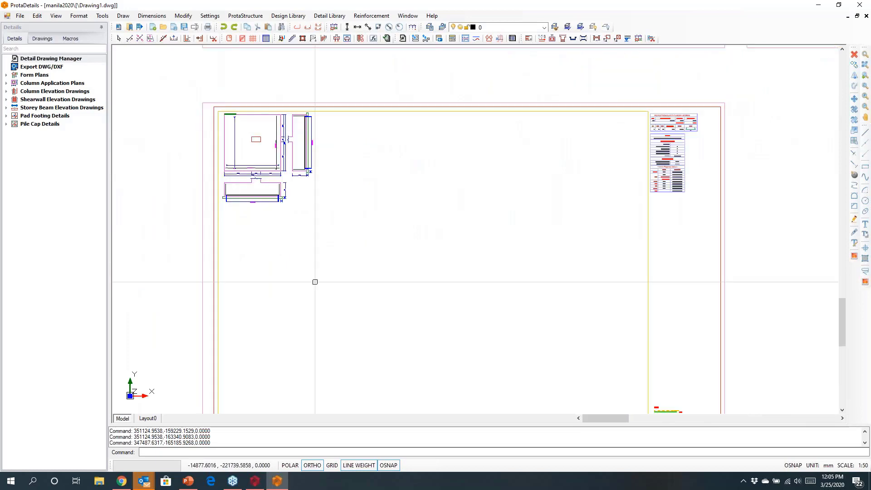
scroll(315, 282, down, 2)
scroll(360, 159, up, 8)
Examine the pile cap detail sheet, including the plans and reinforcement sections of pile caps PC-GC3 and PC-GC4.
scroll(336, 178, down, 3)
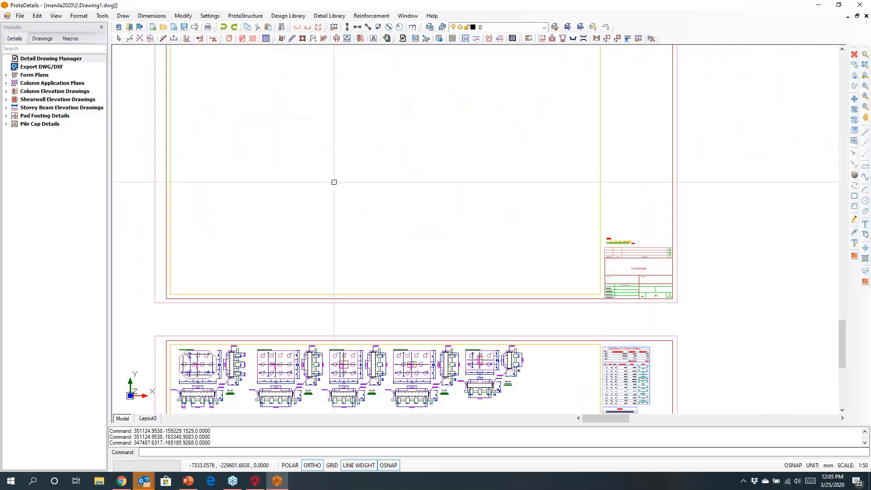
scroll(423, 391, up, 2)
middle_drag(423, 391, 399, 291)
scroll(398, 291, up, 3)
scroll(398, 292, up, 2)
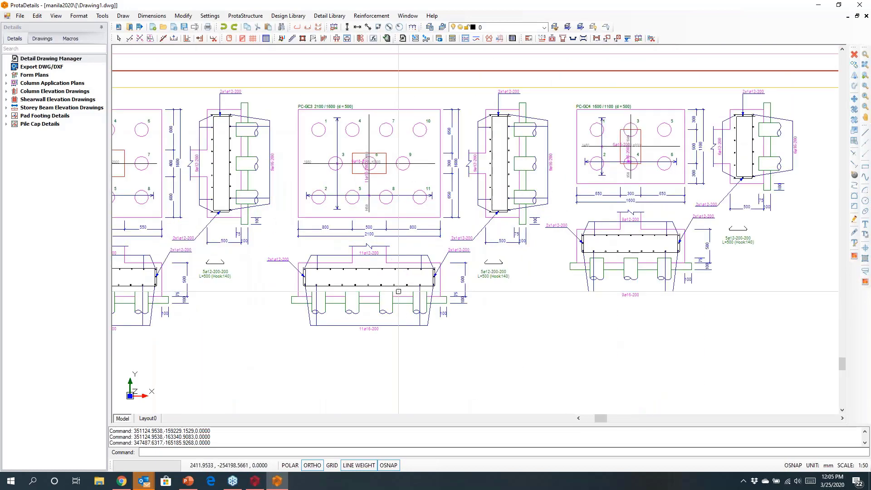
Create a new blank drawing and place the ground storey beam elevation GB1 - GB2 - GB3 in it.
scroll(398, 291, down, 9)
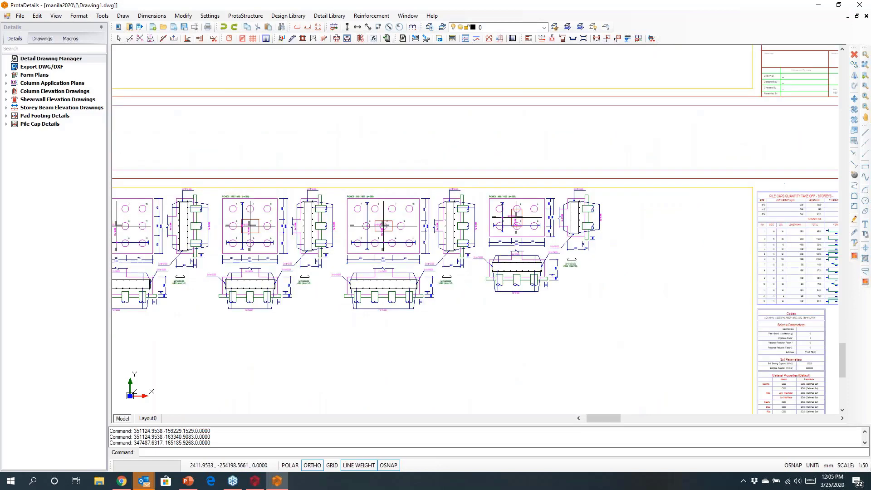
scroll(490, 270, down, 8)
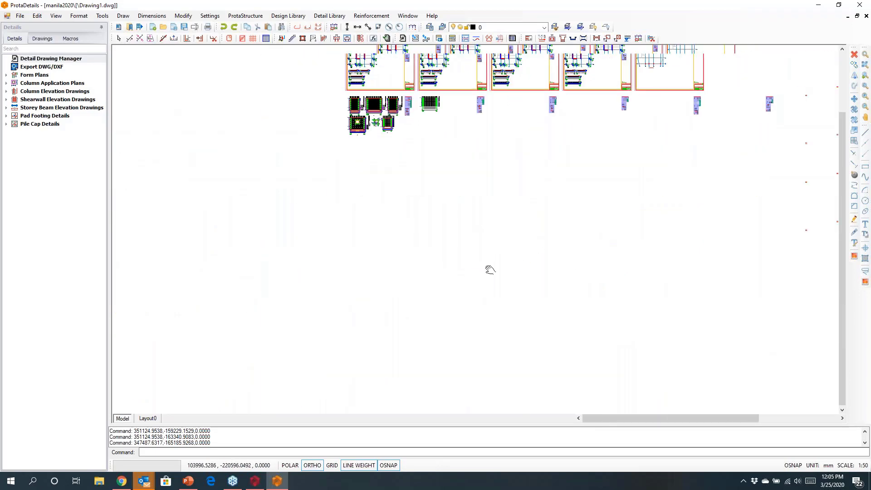
middle_drag(400, 273, 289, 188)
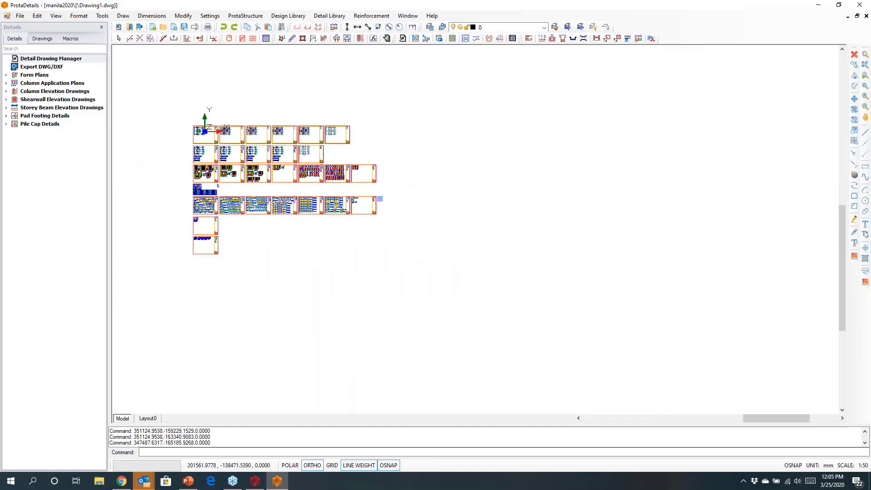
click(153, 27)
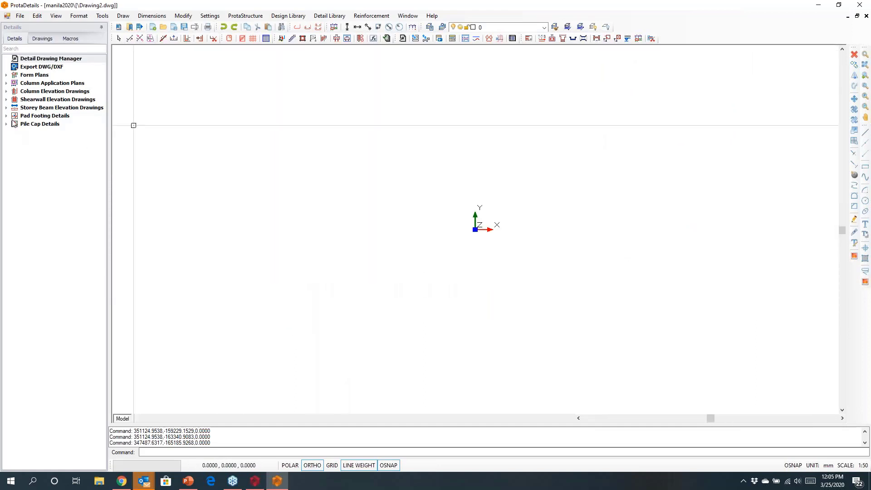
click(5, 108)
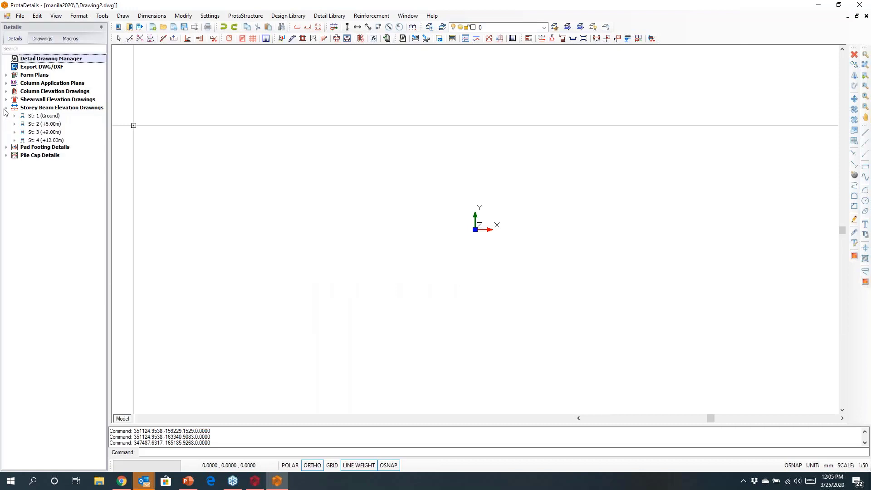
click(14, 117)
click(52, 124)
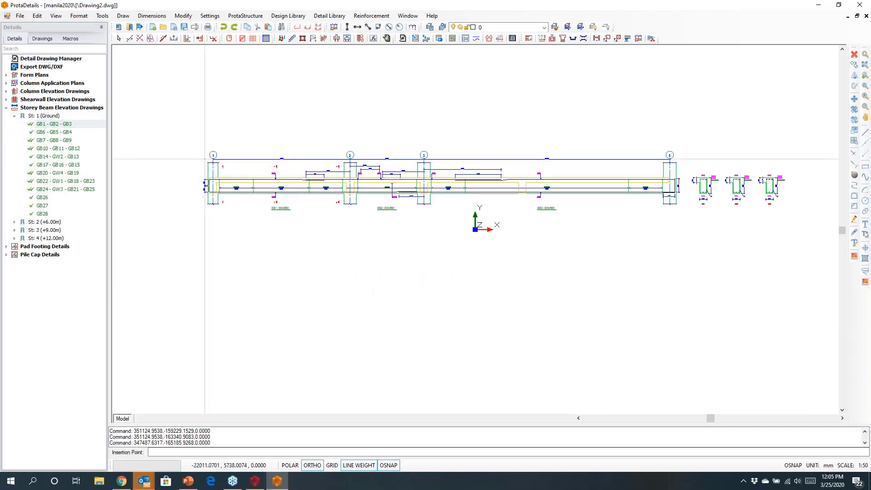
click(146, 178)
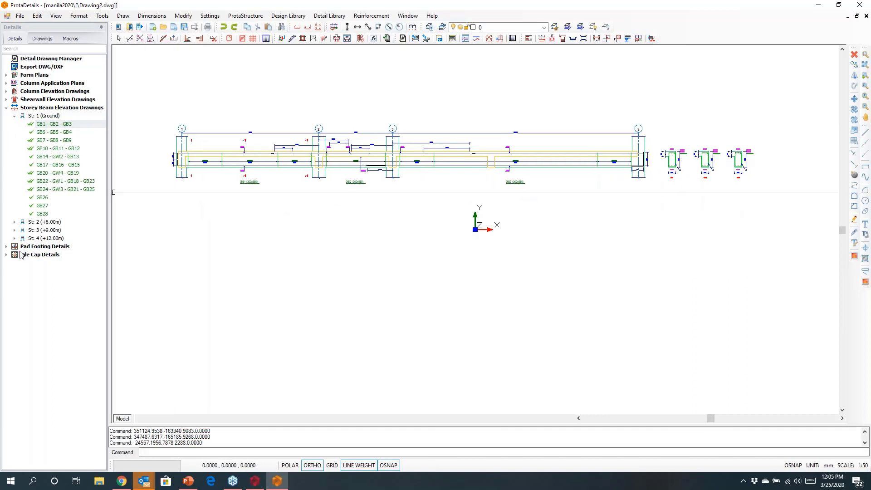
Draw the through-storeys column elevation of ground storey column GC1 and place it beside the beam elevation's axis 1 end.
click(5, 91)
click(14, 99)
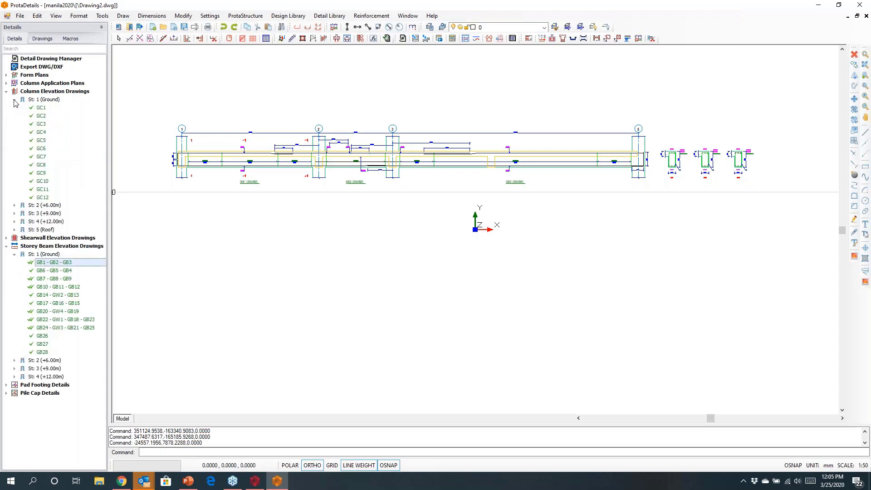
right_click(42, 108)
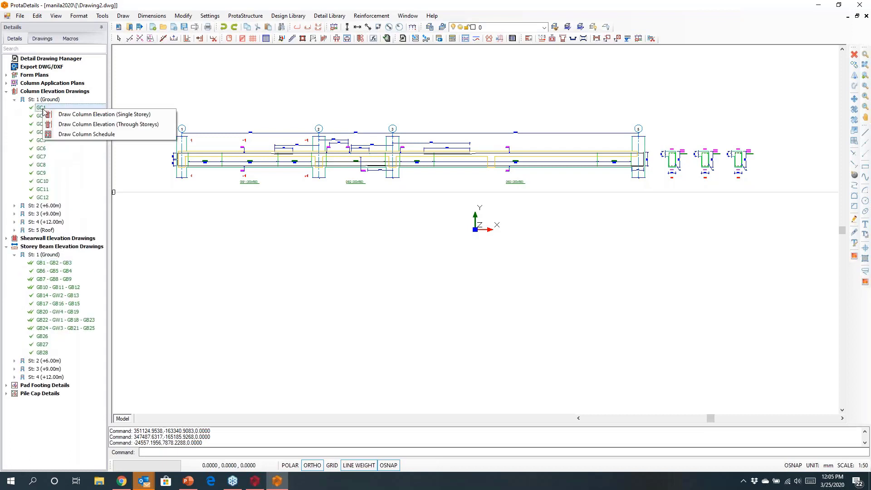
click(73, 124)
click(416, 299)
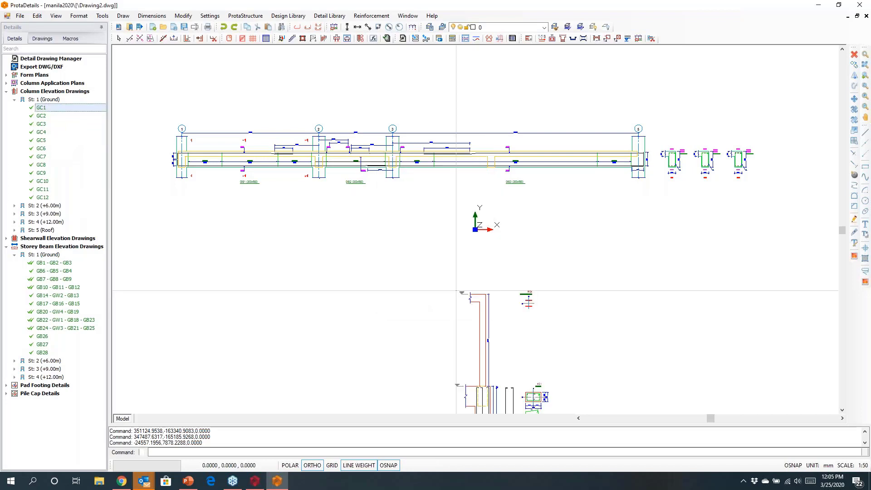
scroll(472, 245, down, 3)
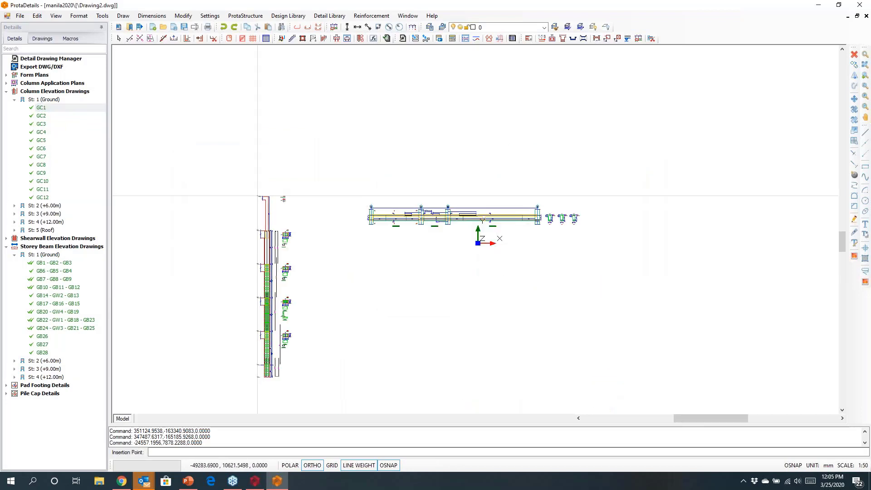
click(262, 178)
Draw a rectangle about 3916 mm by 2786 mm below beam GB1 in the beam elevation.
scroll(328, 221, up, 6)
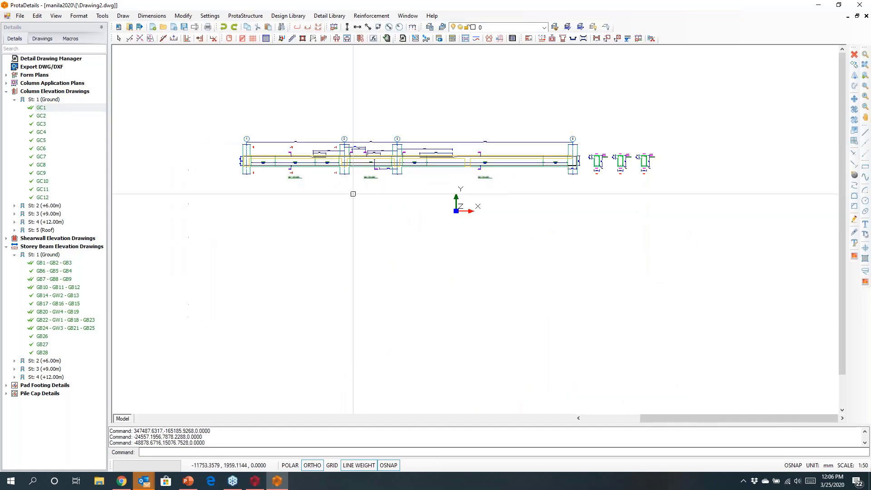
middle_drag(327, 210, 376, 208)
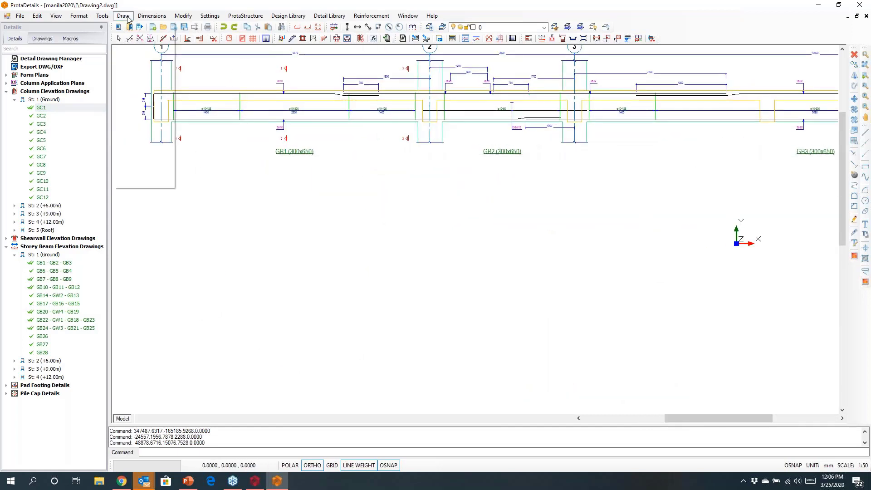
click(123, 16)
click(138, 58)
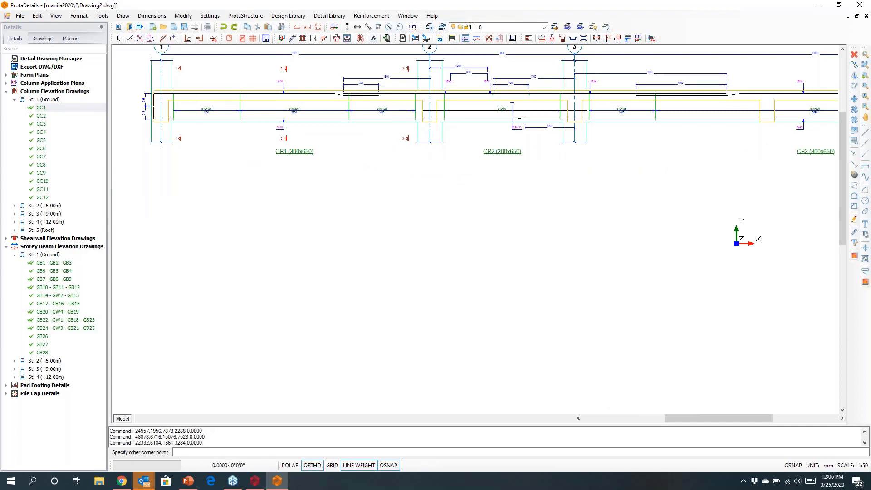
click(198, 210)
Draw a U-shaped rebar of diameter 12 horizontally across the rectangle, from one vertical edge to the other at mid-height.
click(130, 38)
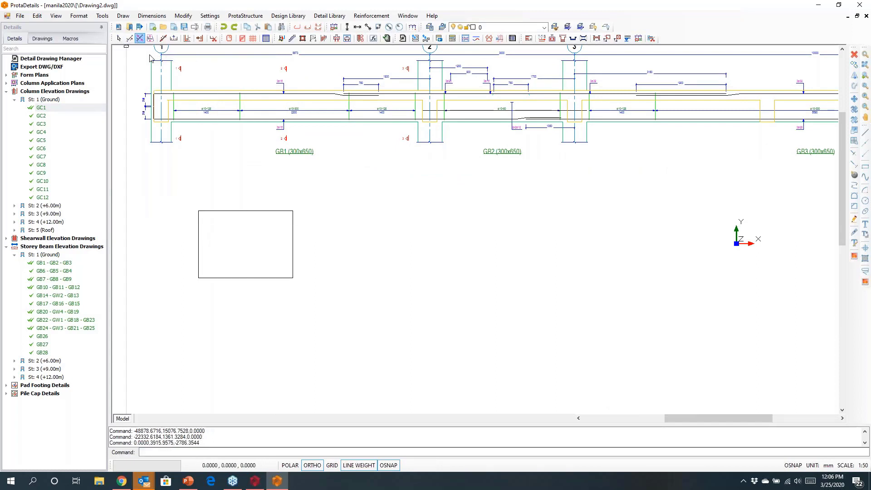
click(557, 163)
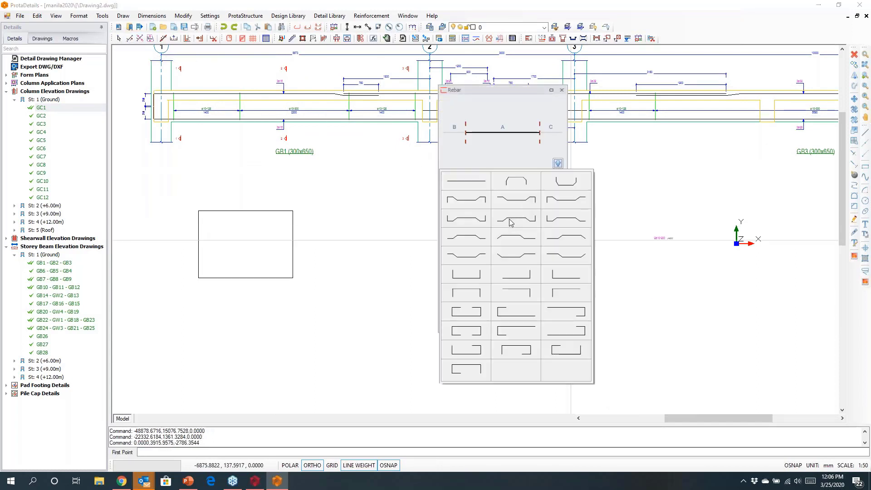
click(468, 278)
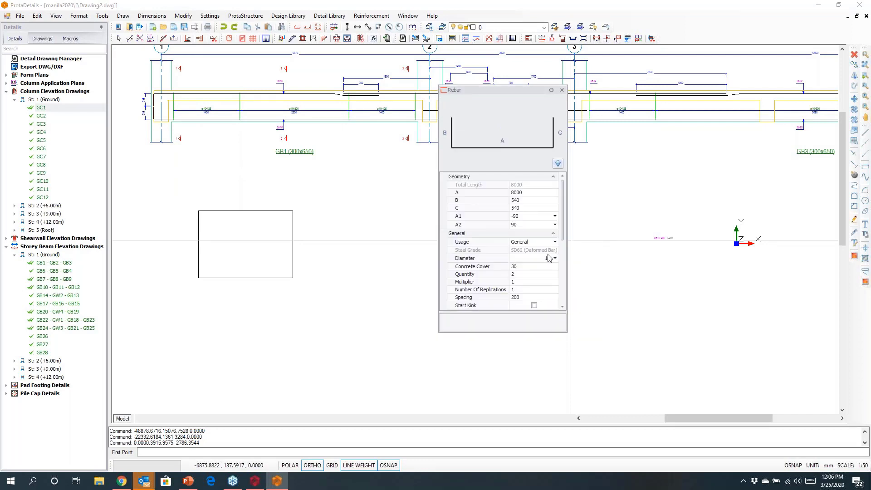
click(555, 258)
click(522, 273)
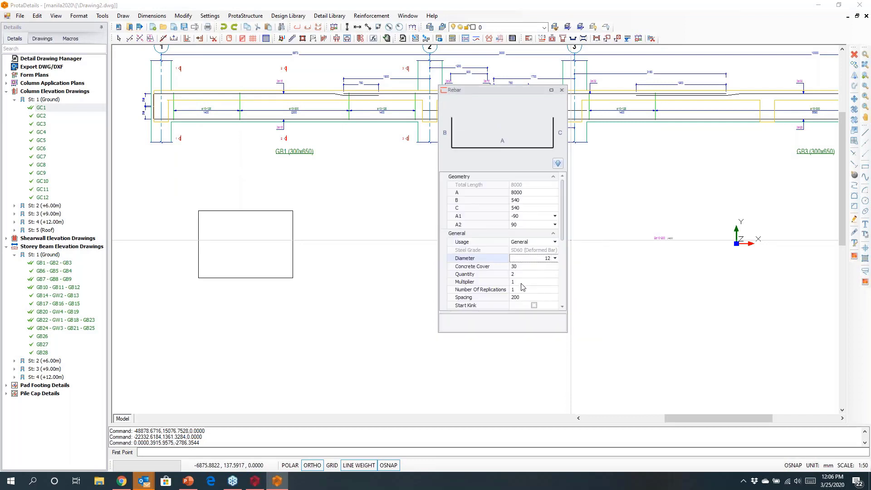
click(199, 244)
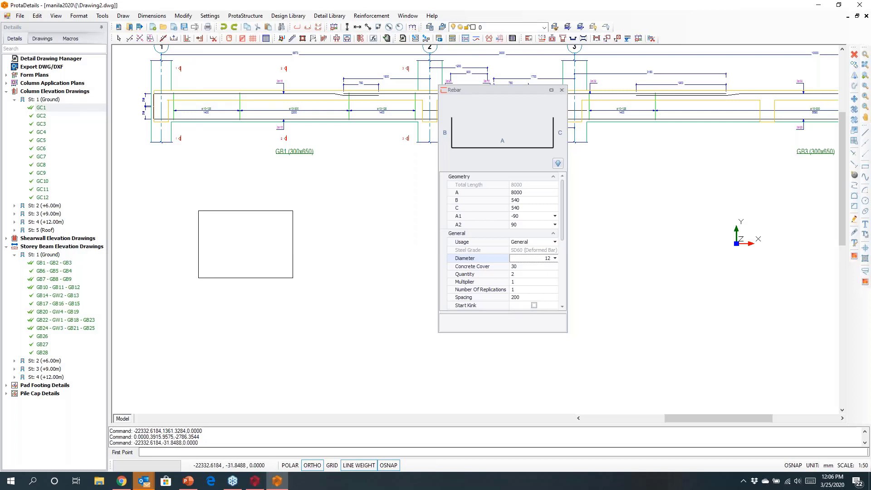
click(292, 242)
Distribute the U-shaped rebar from the rectangle's upper edge to its lower edge and end the rebar command.
scroll(265, 228, up, 4)
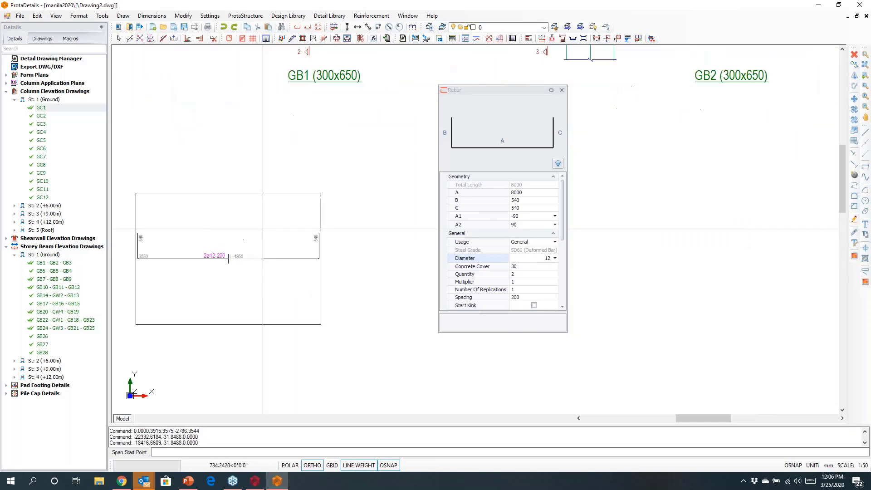
click(230, 195)
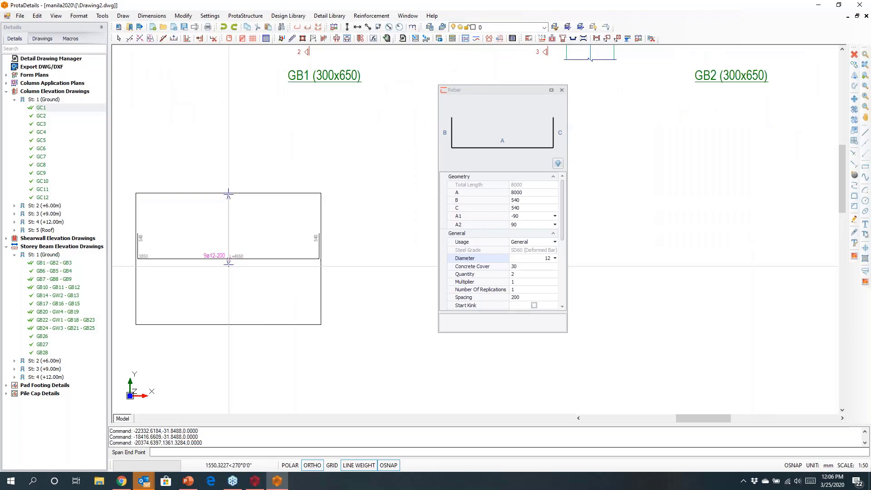
click(229, 323)
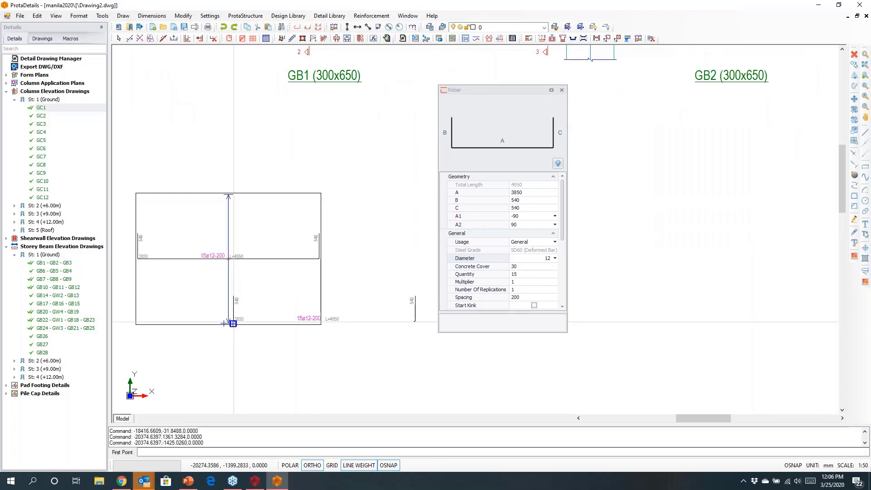
key(Escape)
key(Escape)
key(Escape)
Create a landscape Quantity Table for the beam elevation and the rectangle's rebar, and place it below the beam elevation.
scroll(371, 238, down, 6)
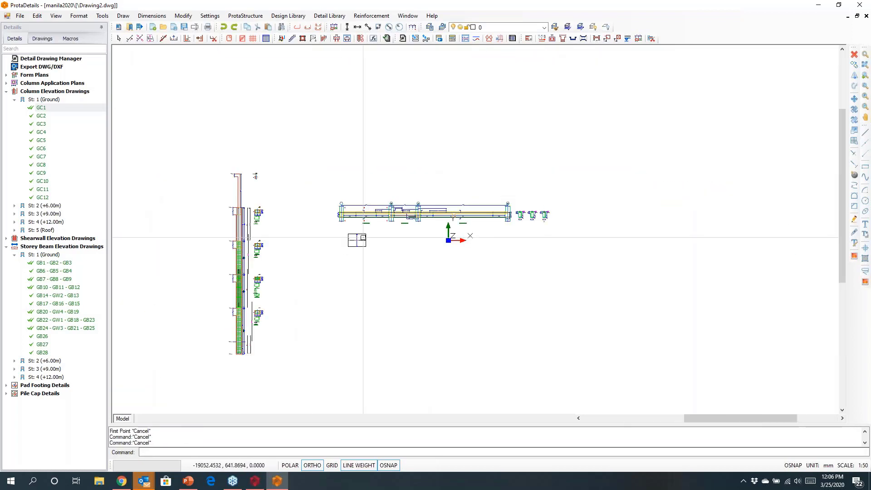
click(319, 181)
click(590, 297)
right_click(539, 268)
click(558, 266)
click(416, 254)
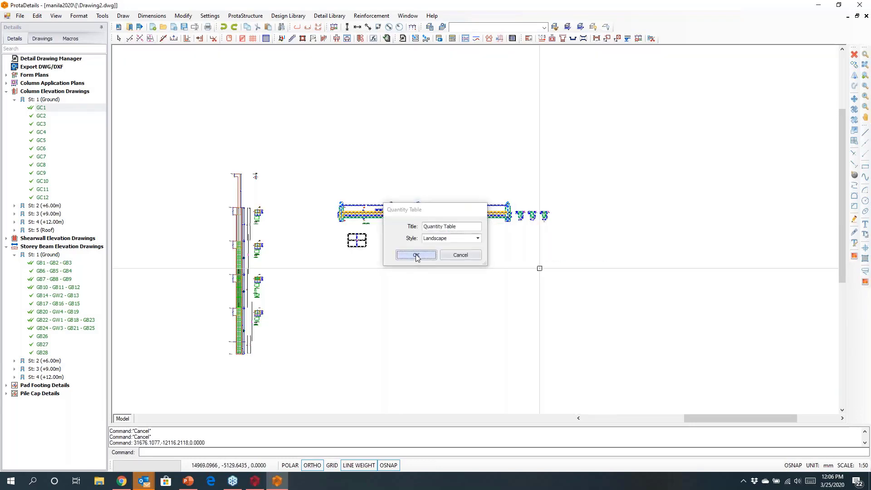
scroll(411, 246, up, 5)
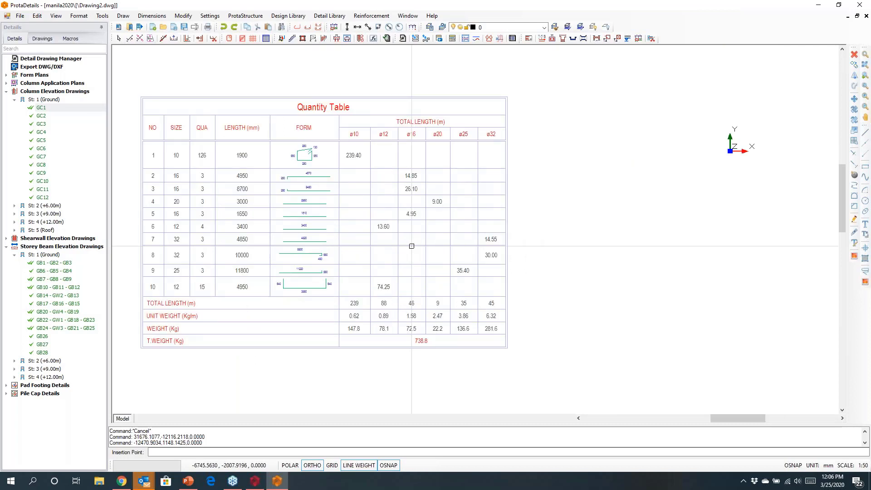
click(411, 246)
scroll(411, 246, down, 5)
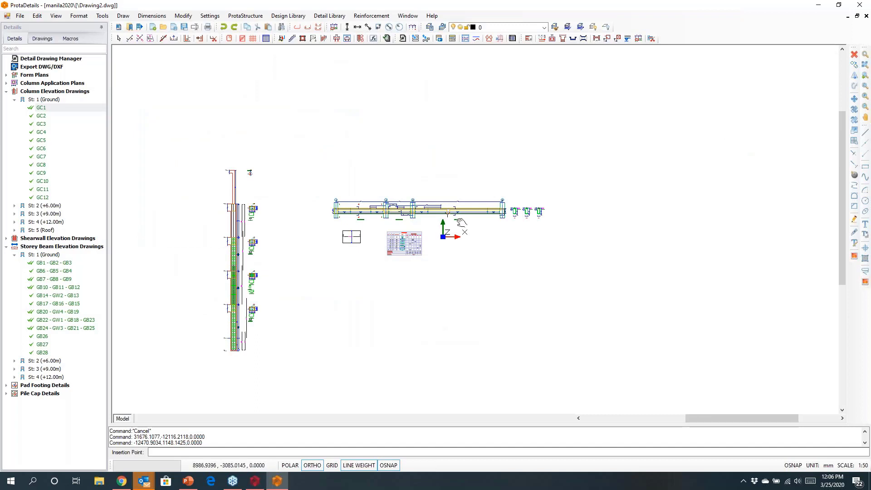
click(288, 16)
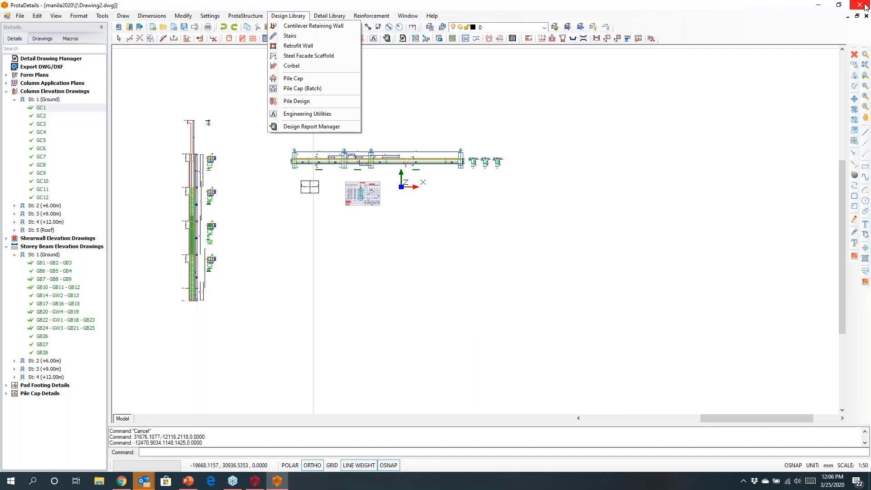
key(Escape)
scroll(564, 196, down, 3)
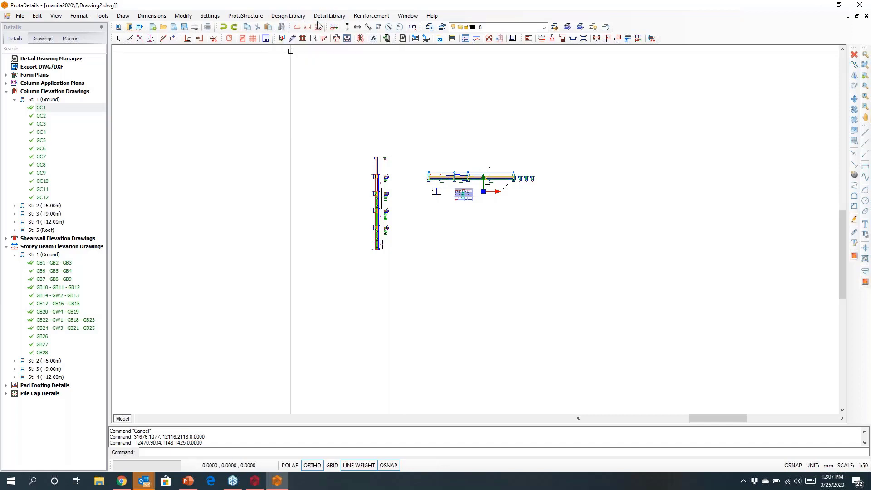
Close ProtaDetails without saving Drawing1.dwg and Drawing2.dwg.
click(859, 4)
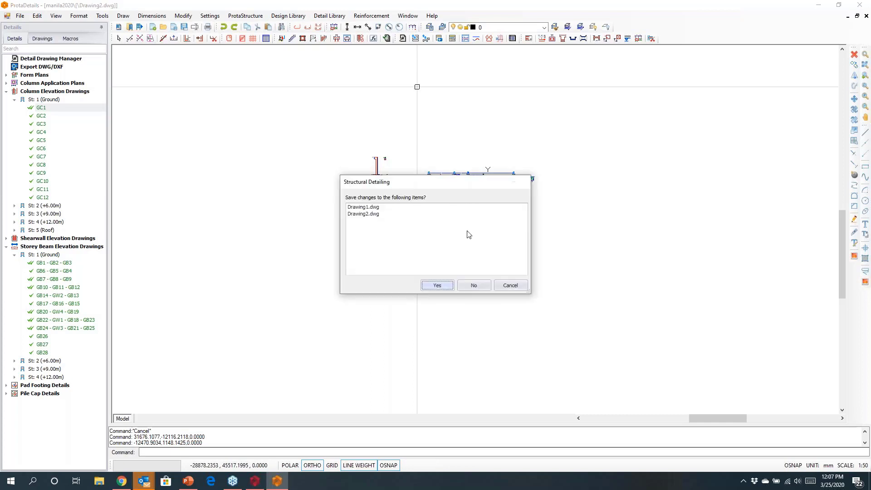
click(472, 286)
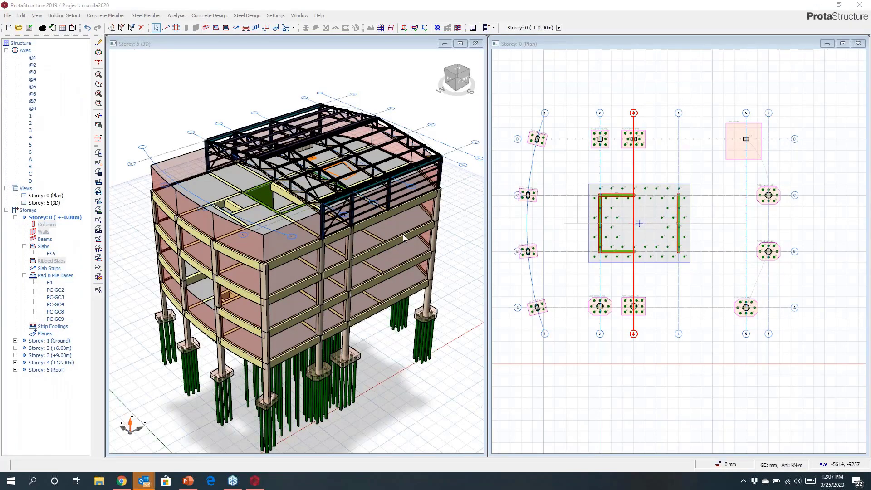
Activate the 3D view in ProtaStructure, transfer the building model to ProtaSteel and close the import error log.
click(351, 249)
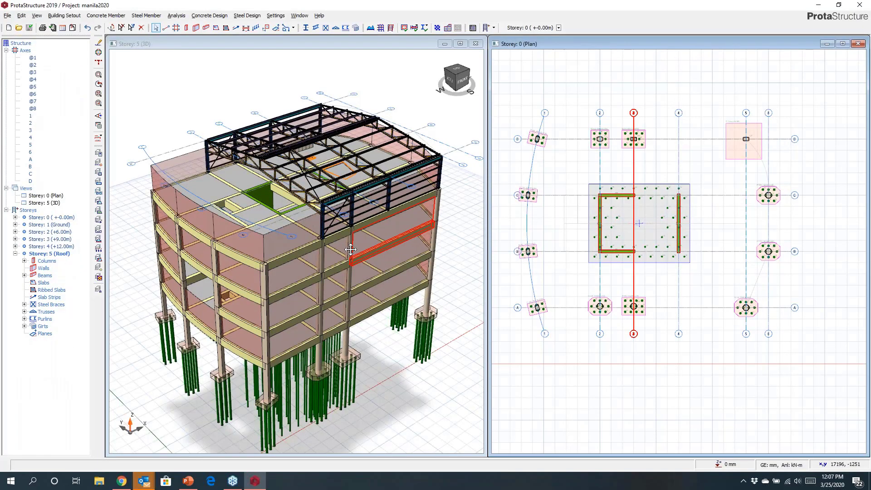
middle_drag(351, 249, 301, 271)
click(247, 16)
click(250, 93)
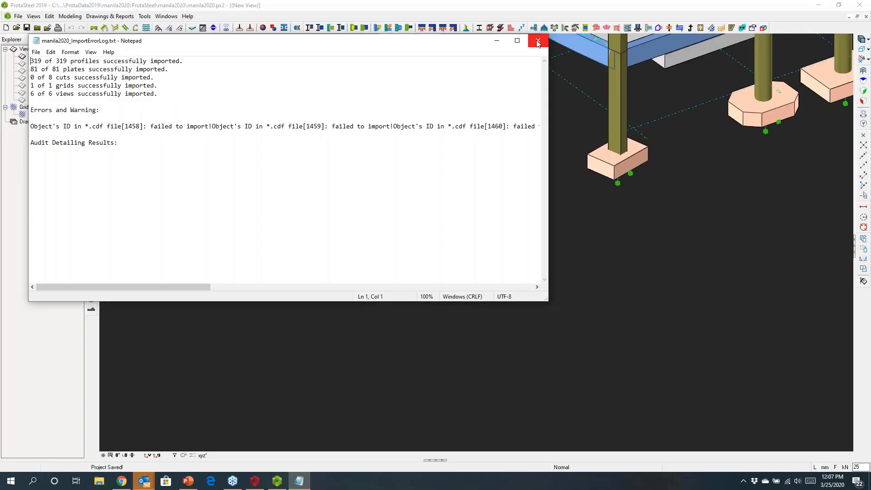
click(537, 41)
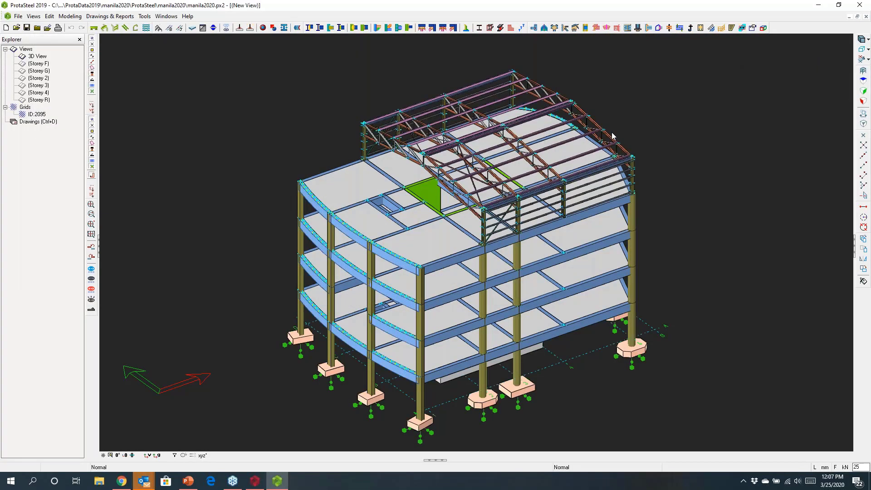
Examine the steel roof's trusses and purlins and the joint at the corner column in the 3D view.
middle_drag(613, 140, 470, 164)
scroll(470, 167, up, 3)
scroll(513, 216, up, 4)
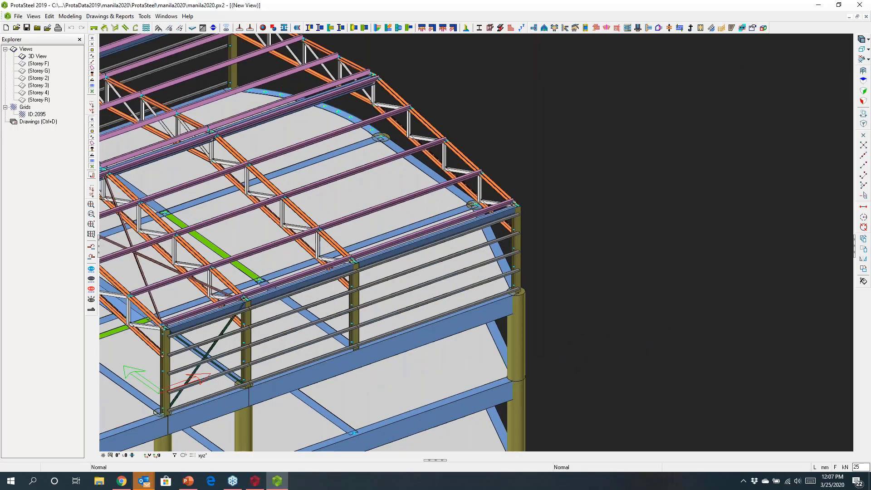
scroll(549, 204, up, 3)
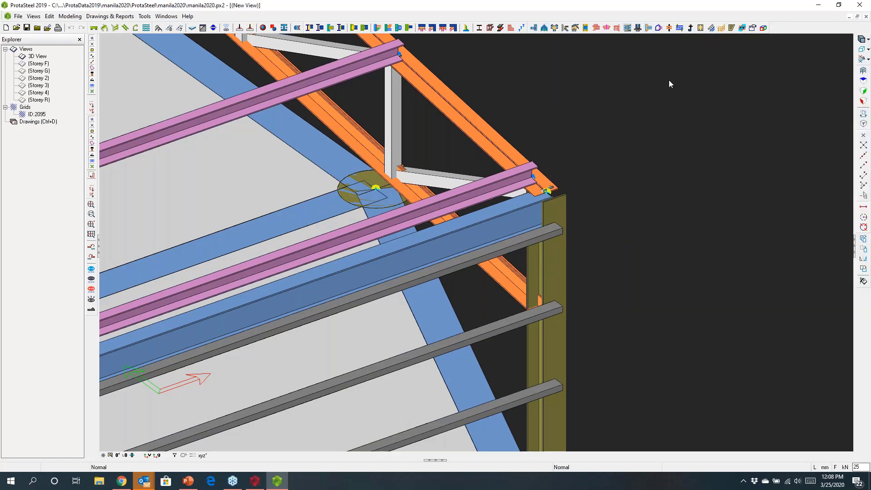
Add a bolted girt connection between the top girt and the corner column.
click(466, 28)
scroll(569, 244, up, 3)
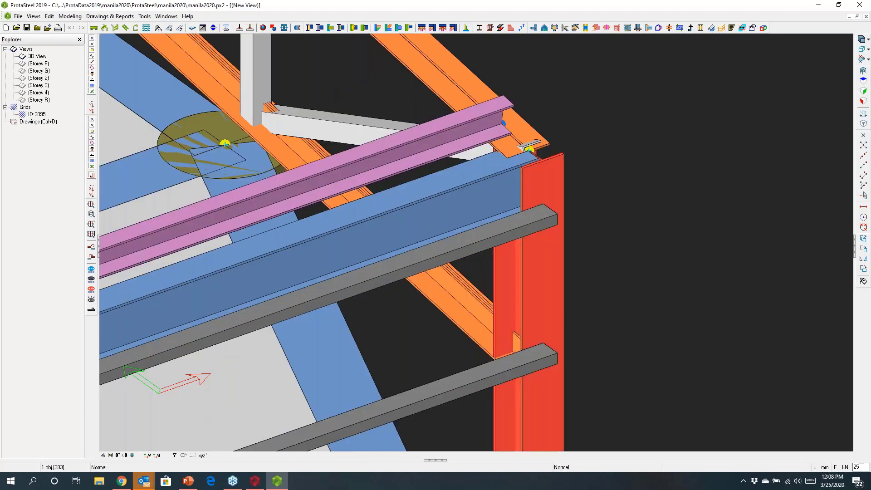
click(446, 79)
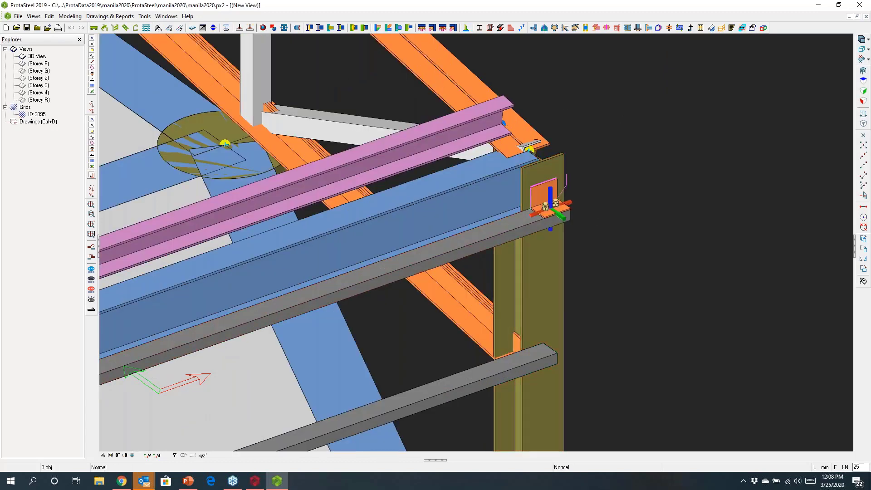
Add purlin connections joining the edge purlin and the next purlin up to the truss top chord.
click(473, 119)
middle_click(562, 111)
middle_drag(556, 104, 655, 266)
click(454, 149)
click(354, 77)
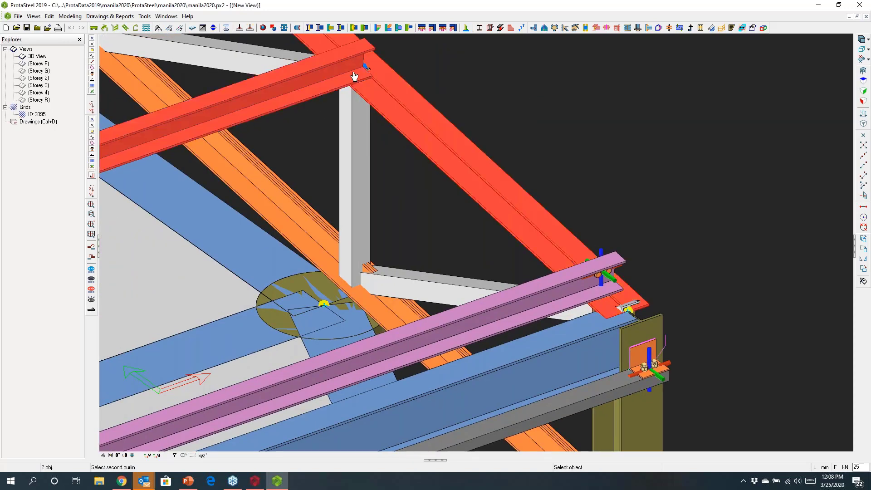
middle_click(493, 176)
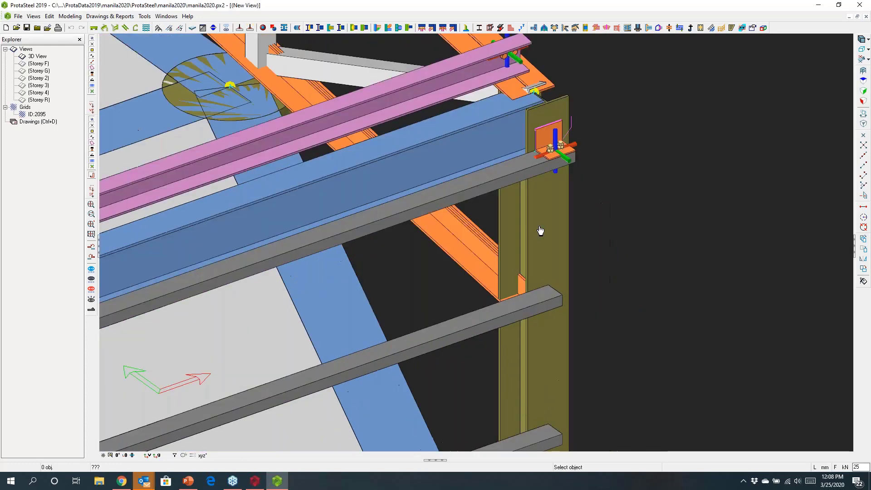
Add the same bolted girt connection between the second girt down and the corner column.
click(560, 328)
click(540, 303)
middle_click(596, 295)
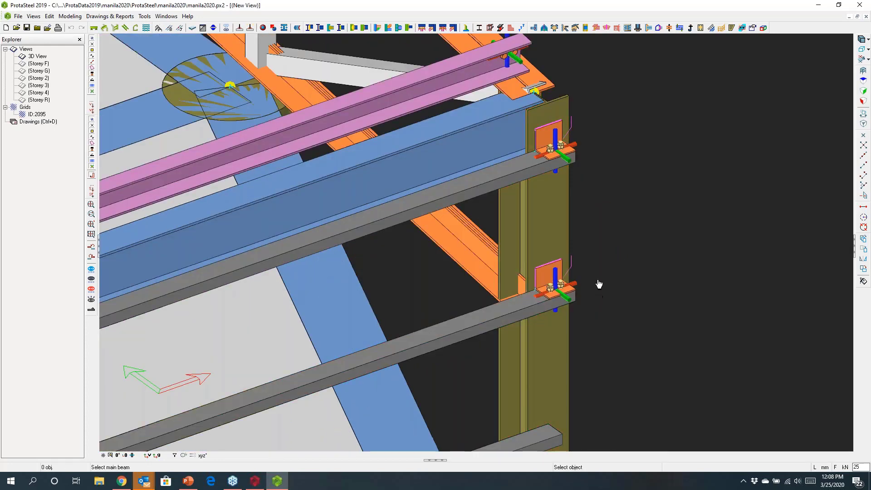
Add a stiffened end plate connection between the roof edge beam and the corner column.
click(309, 28)
click(547, 204)
click(509, 127)
click(511, 111)
scroll(510, 111, up, 4)
key(Escape)
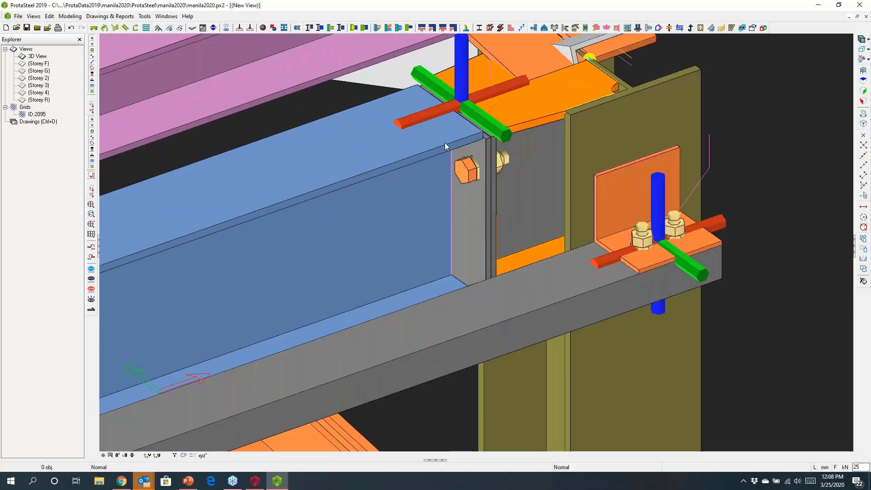
Generate the AISC_LRFD connection report for the stiffened end plate, close the Output folder and maximize the report.
click(459, 93)
click(110, 16)
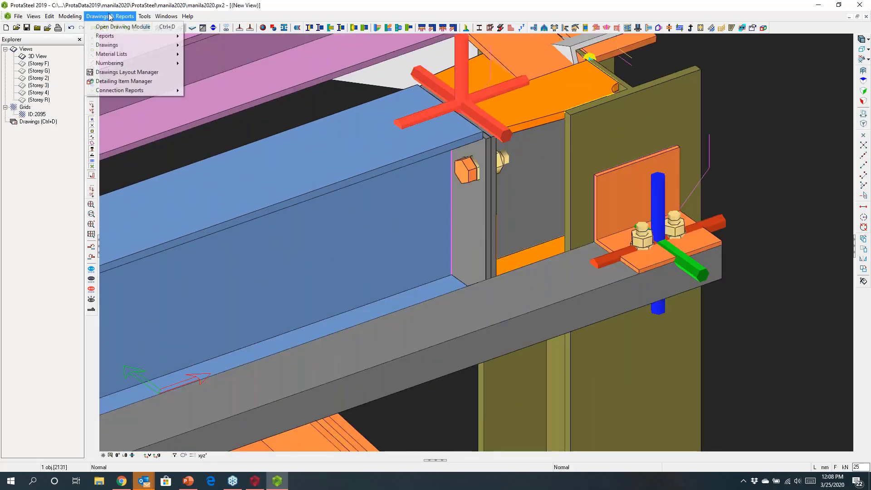
mouse_move(123, 90)
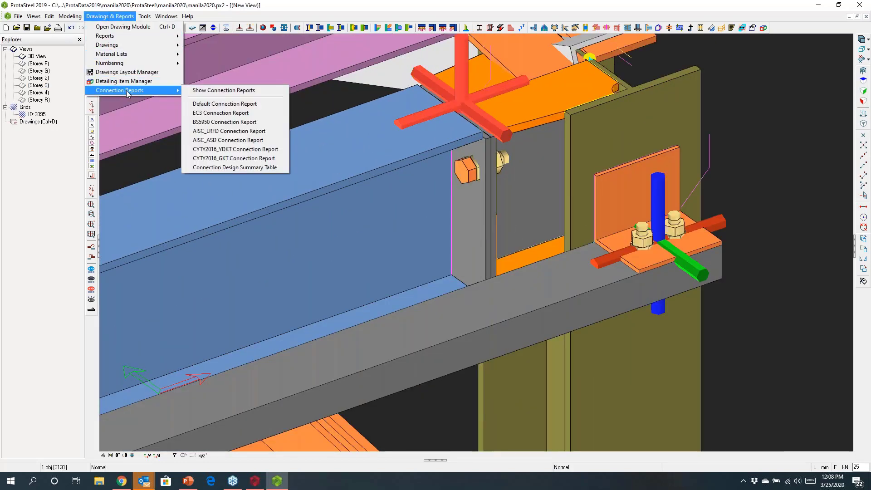
click(211, 132)
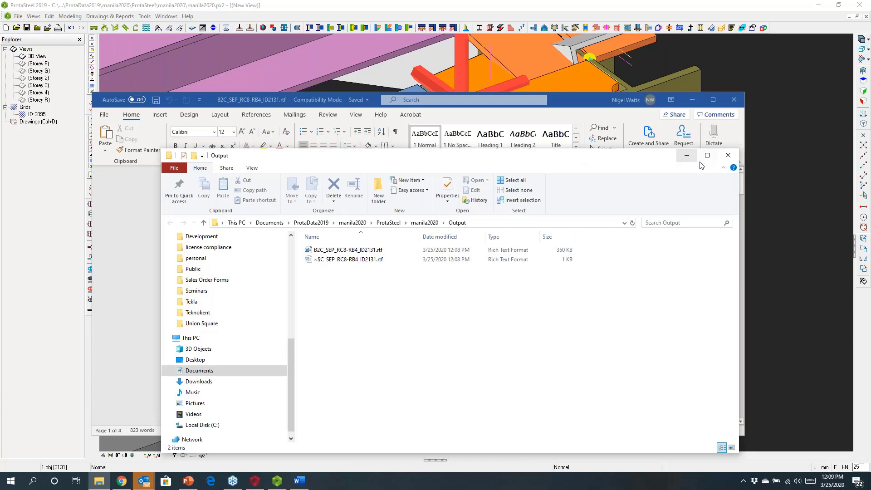
click(727, 156)
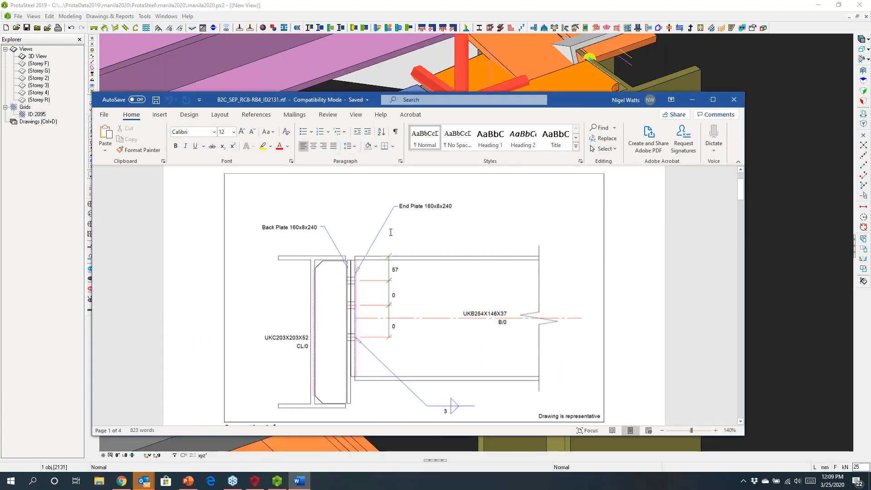
drag(565, 97, 498, 67)
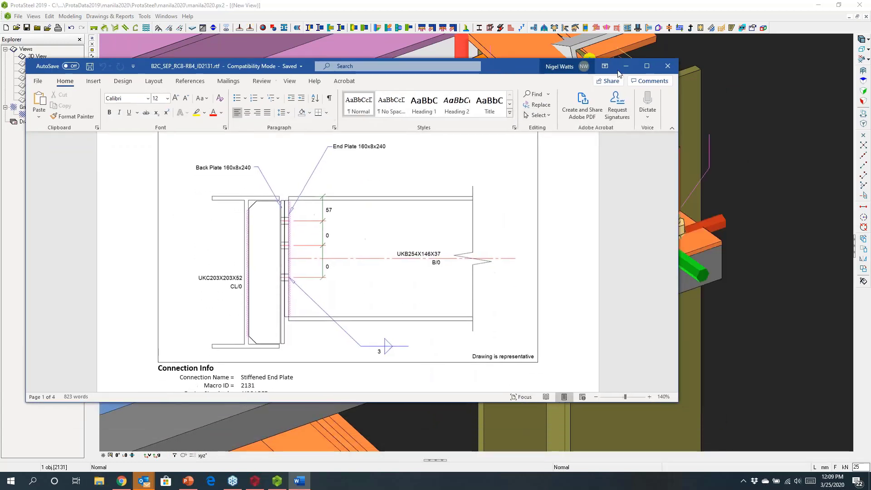
click(647, 69)
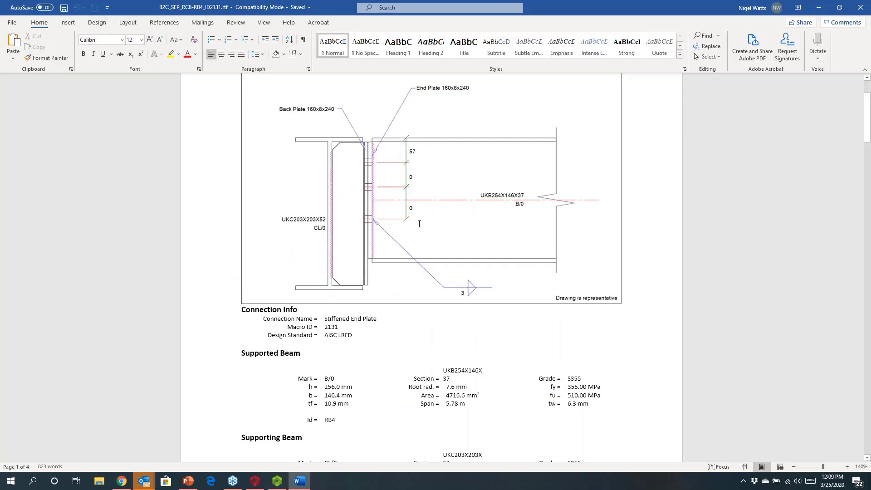
Examine the report's member data and its weld, bolt, plate and beam checks, and close the report.
scroll(409, 250, down, 6)
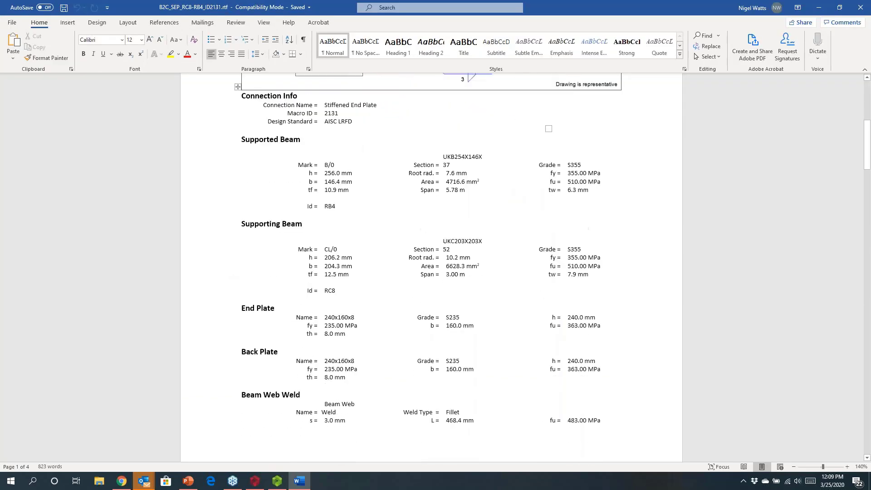
scroll(432, 267, down, 8)
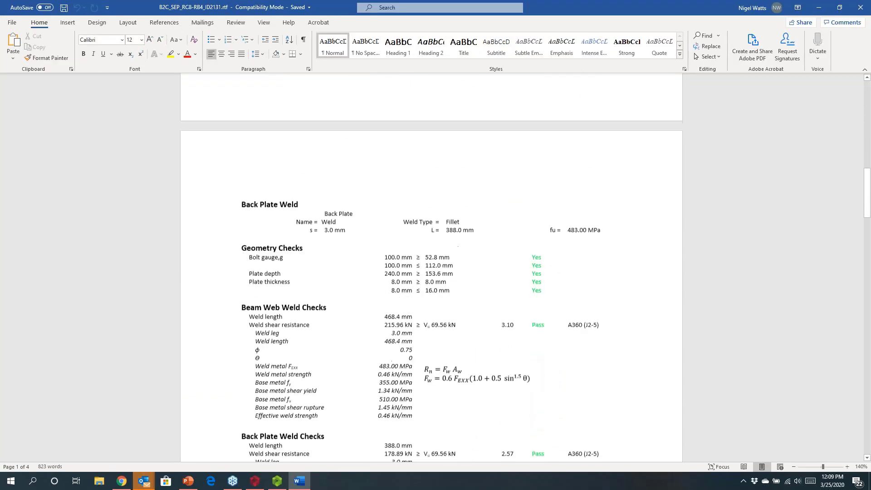
scroll(431, 267, down, 1)
ctrl+scroll(432, 267, up, 3)
scroll(431, 267, down, 1)
scroll(431, 268, down, 9)
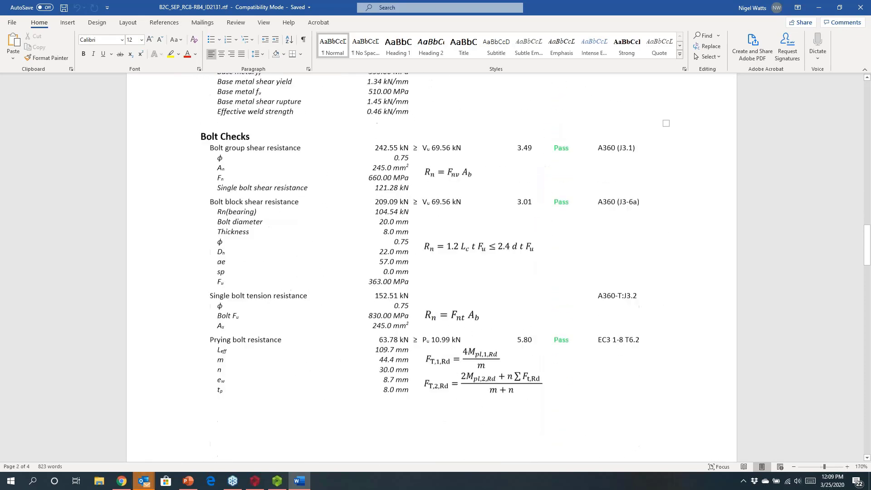
scroll(431, 268, down, 7)
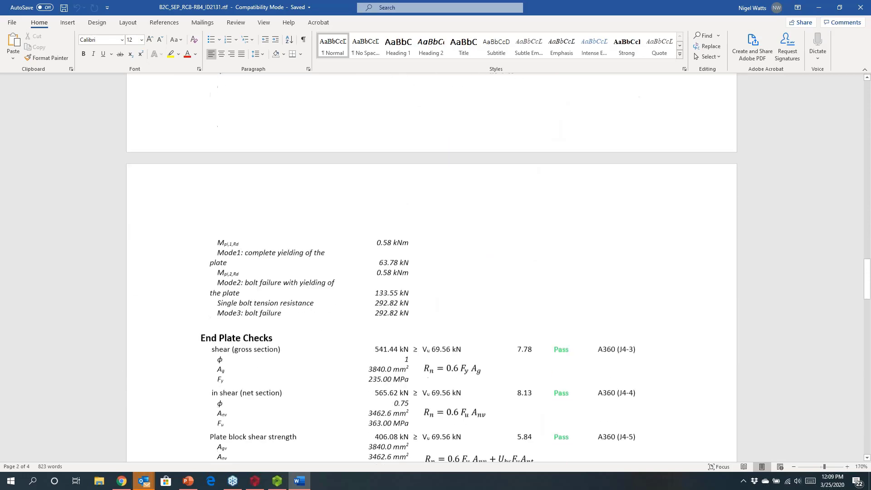
scroll(432, 267, down, 5)
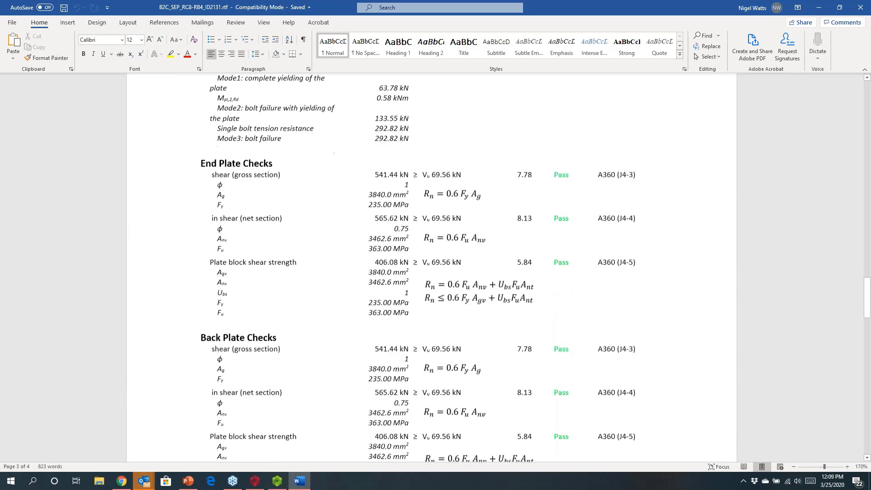
scroll(431, 267, down, 7)
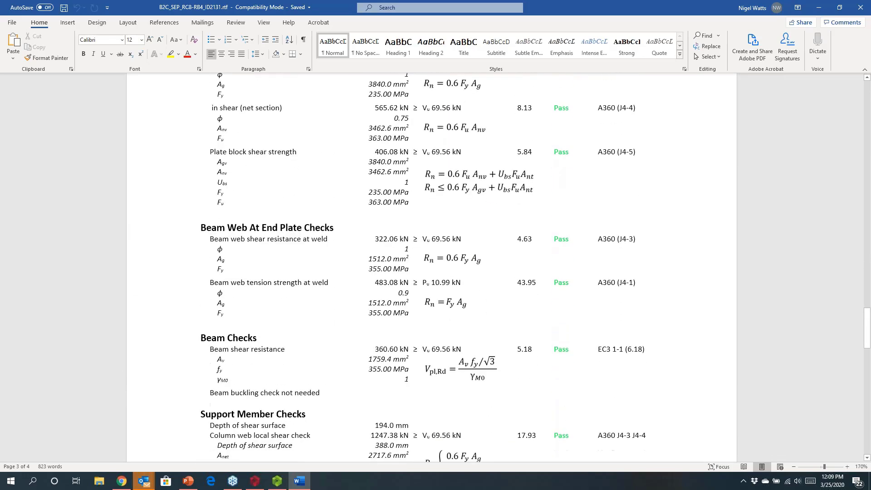
click(860, 9)
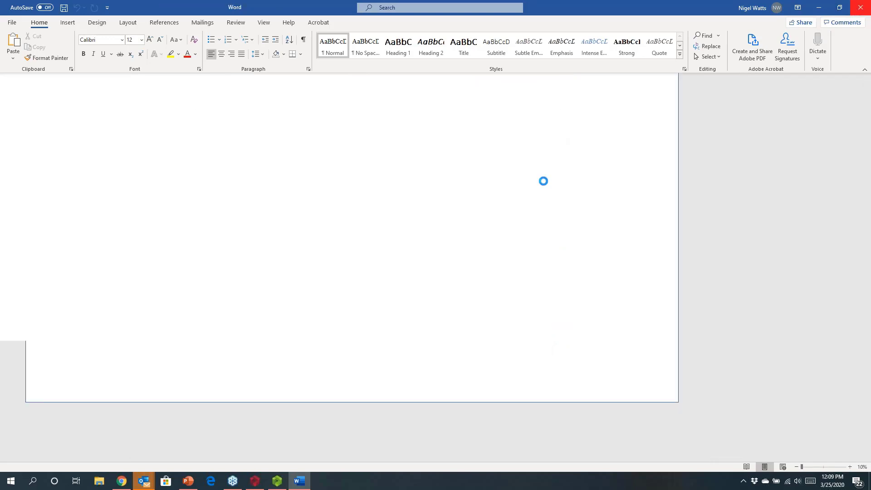
Create purlin connections for the whole steel roof with IntelliConnect, using Angle Type with Reversed Cleat, and close the connection log.
scroll(415, 249, down, 5)
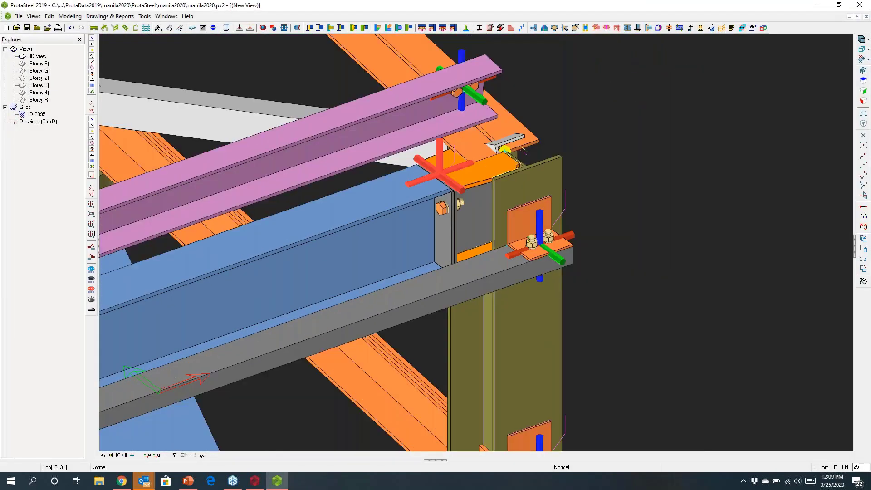
scroll(413, 248, down, 2)
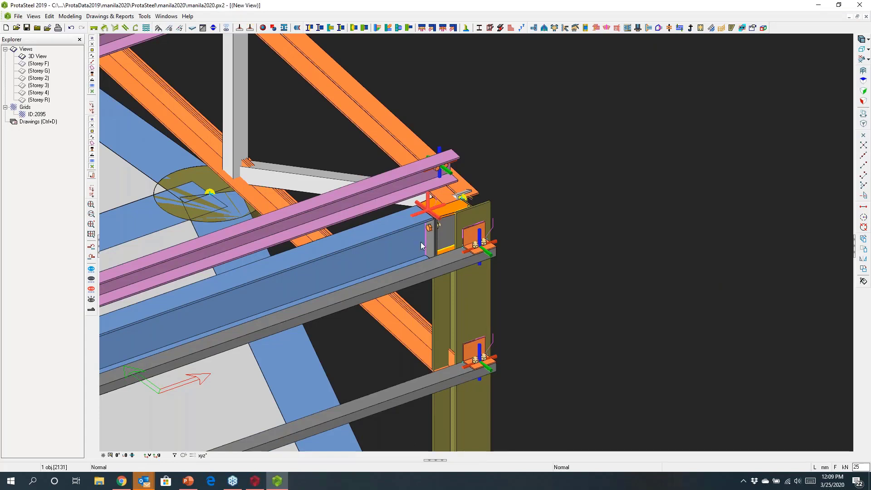
scroll(420, 241, down, 3)
scroll(499, 290, down, 5)
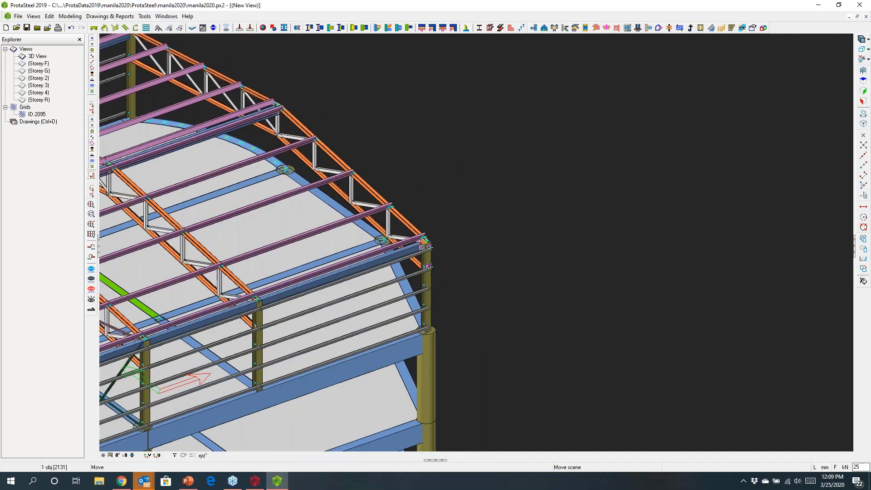
middle_drag(509, 247, 456, 233)
drag(185, 94, 564, 340)
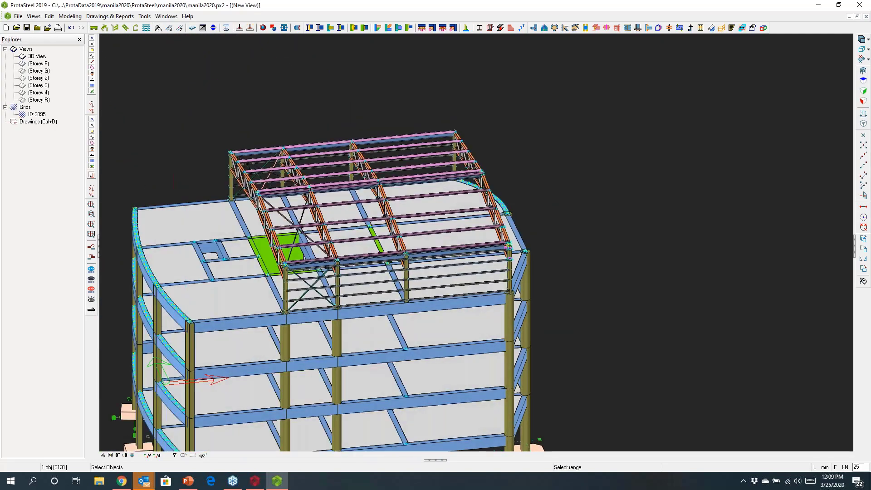
right_click(588, 235)
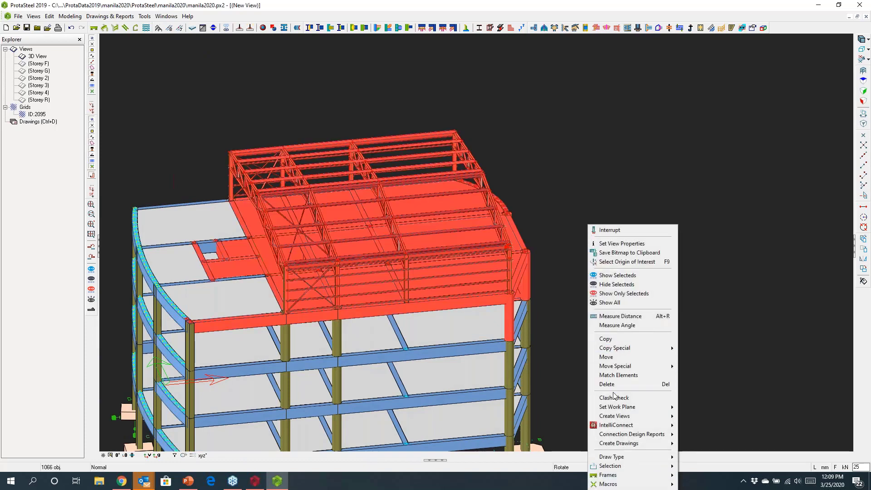
mouse_move(622, 425)
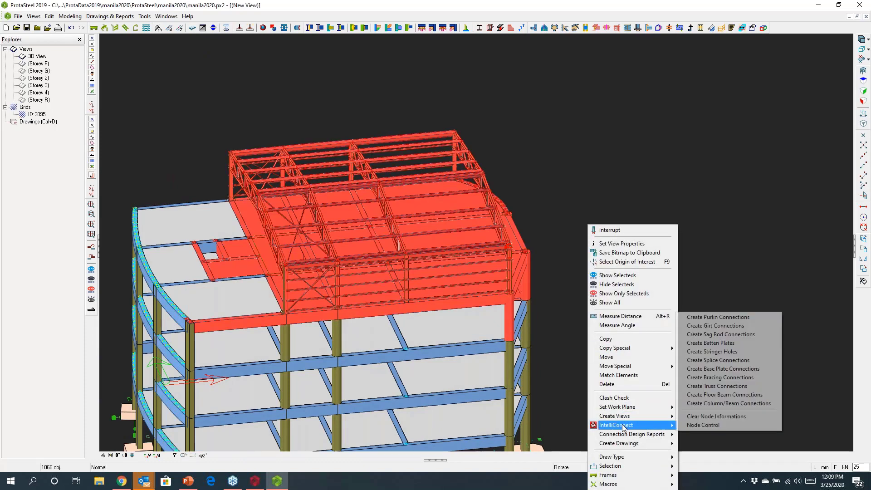
click(729, 321)
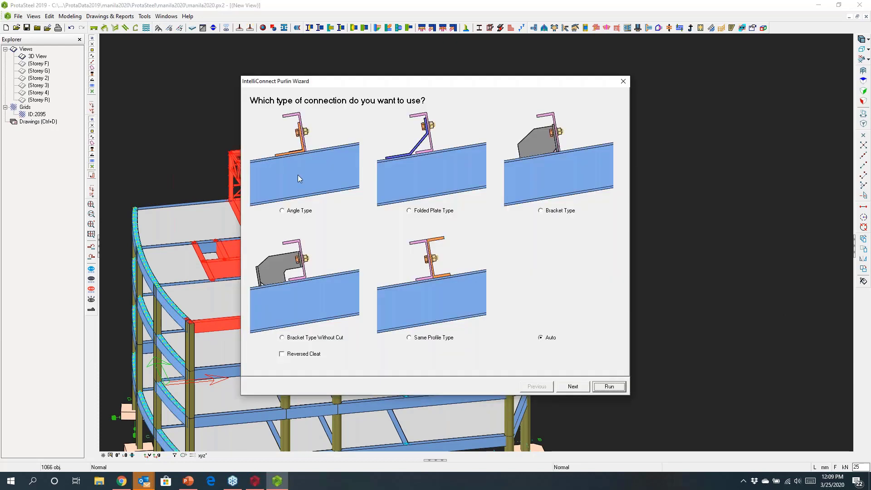
click(282, 211)
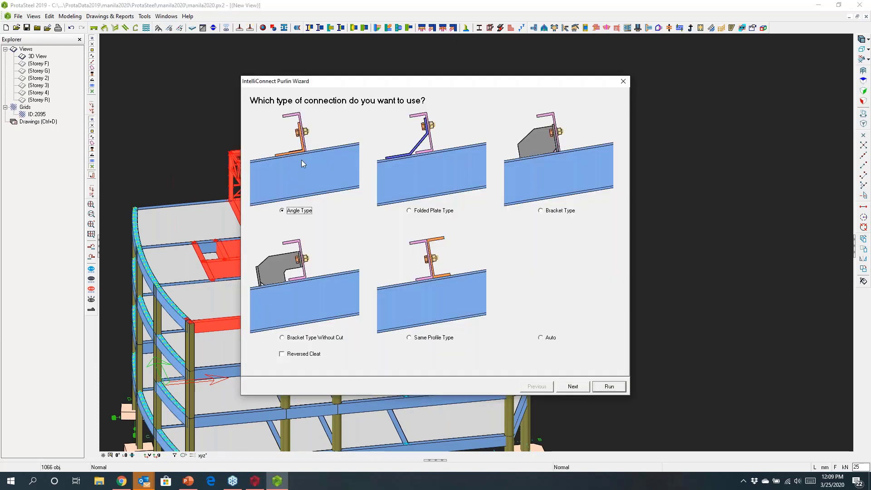
click(282, 354)
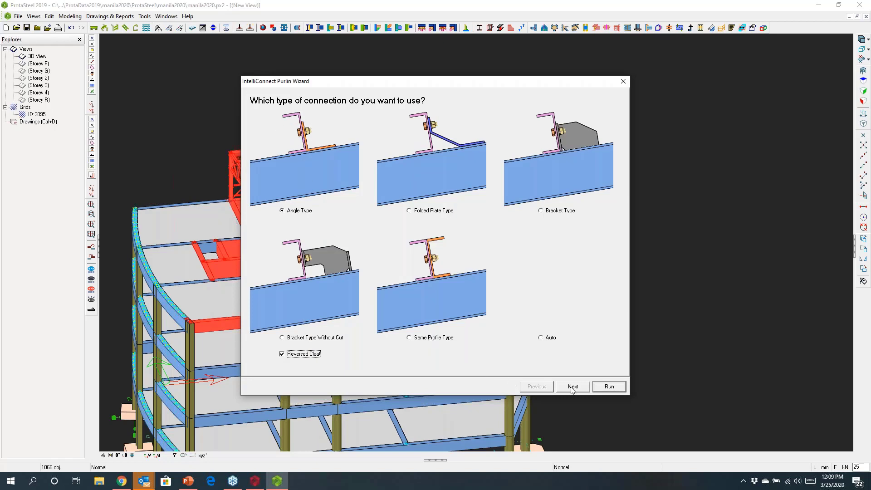
click(609, 386)
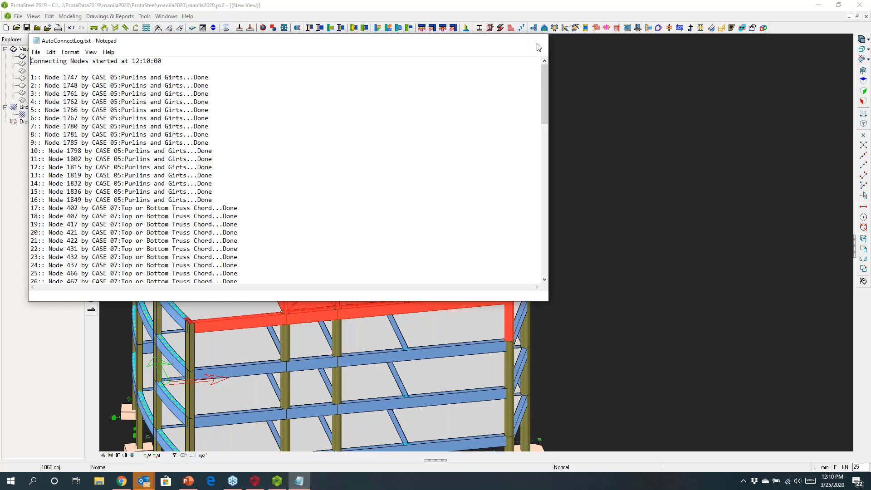
click(539, 36)
Create girt connections for the steel roof with IntelliConnect, using Bracket Type Without Cut, and close the connection log.
click(396, 205)
scroll(389, 173, up, 5)
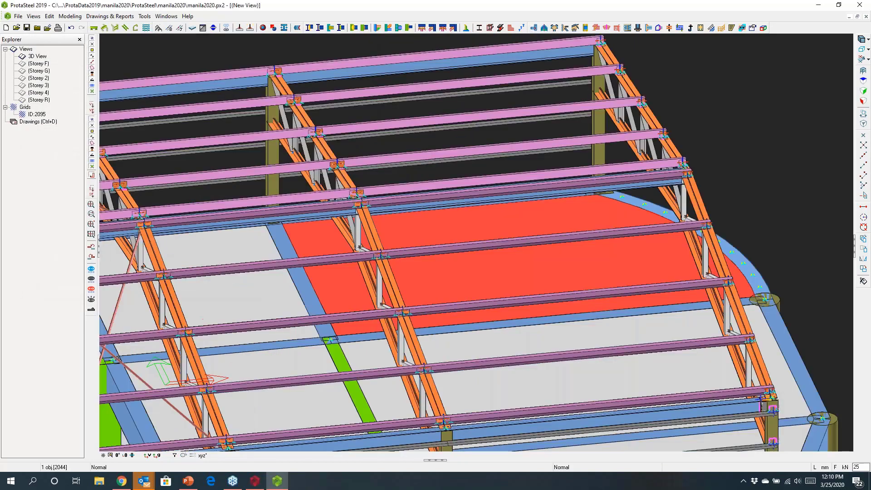
scroll(322, 197, up, 5)
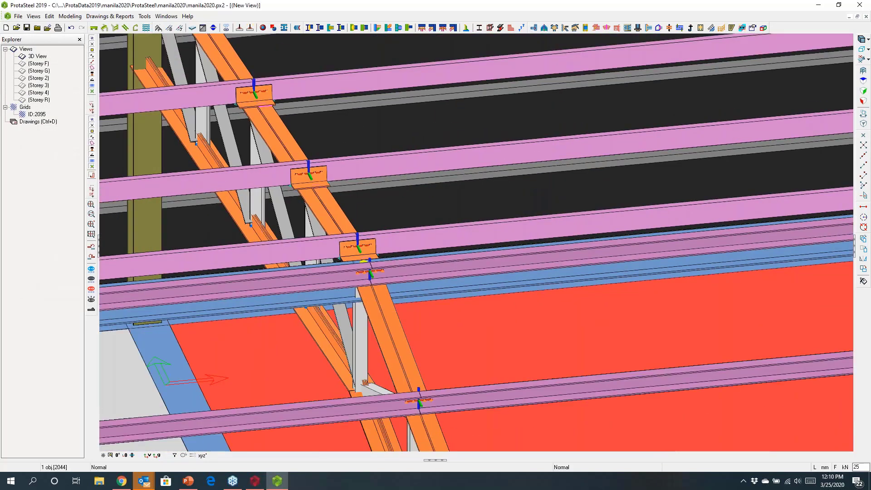
scroll(322, 196, down, 2)
scroll(292, 146, down, 10)
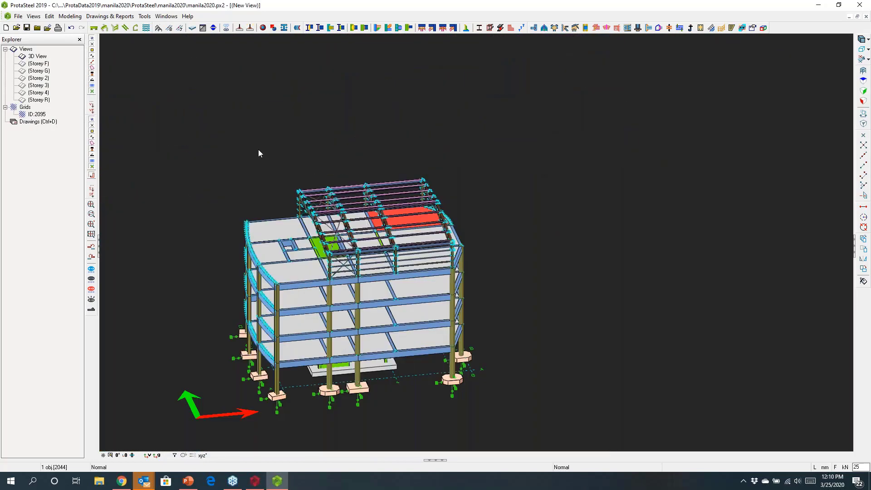
drag(258, 154, 491, 224)
right_click(491, 224)
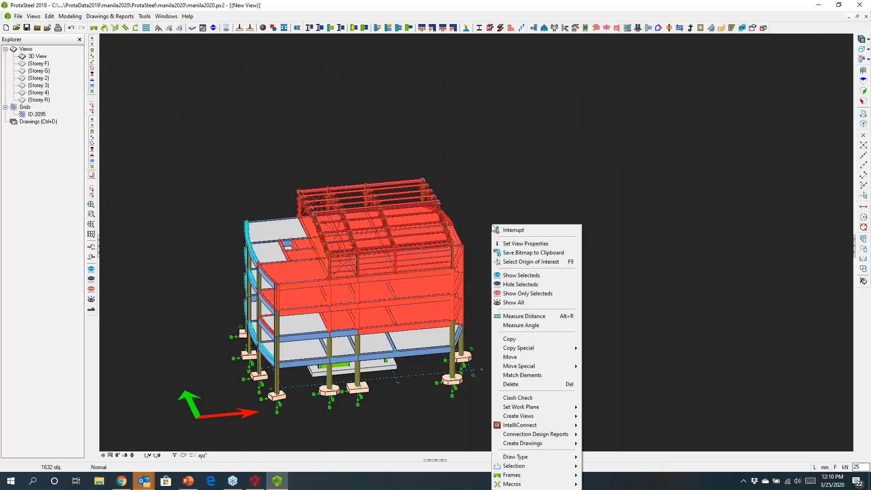
mouse_move(540, 425)
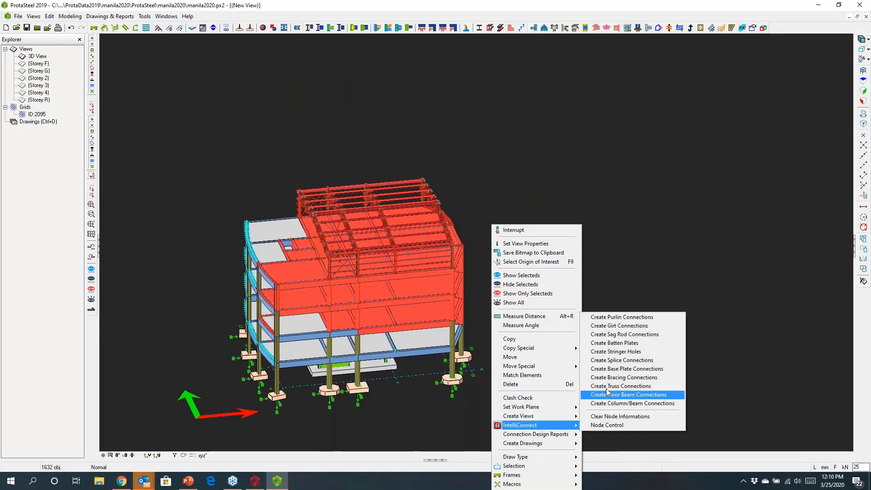
click(609, 325)
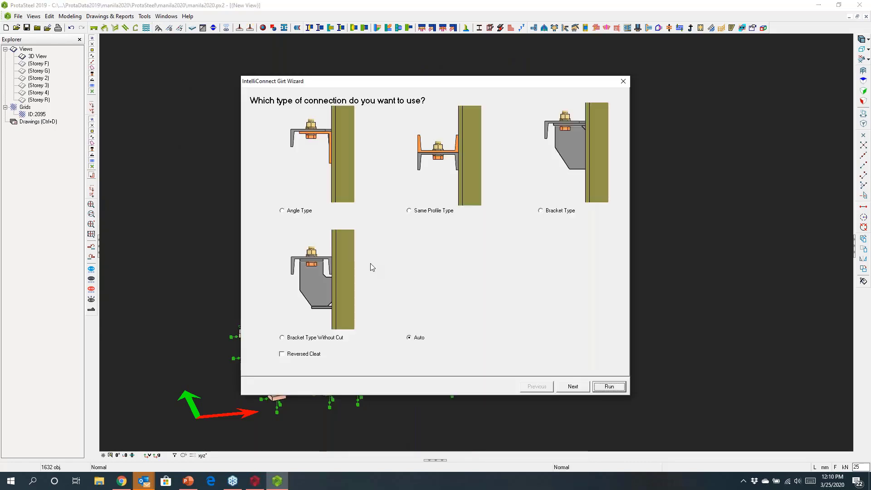
click(282, 338)
click(602, 388)
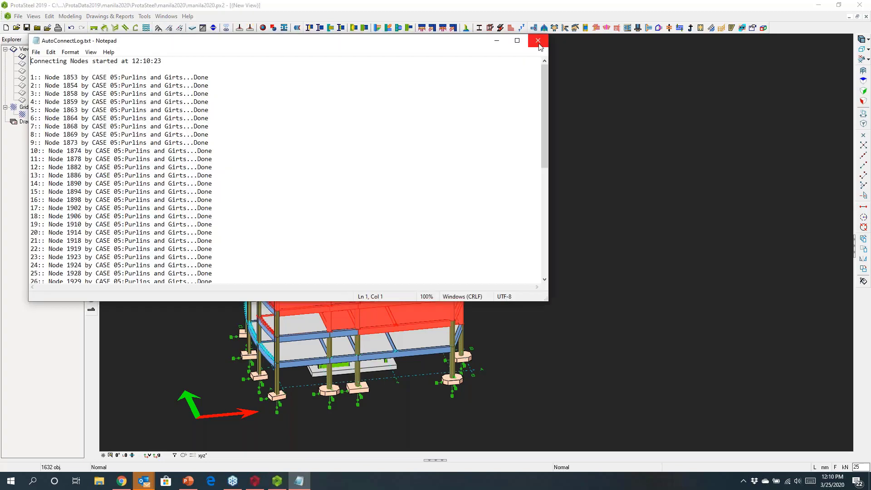
Select the roof's end truss with its columns, create its truss connections with IntelliConnect and close the connection log.
scroll(467, 237, up, 4)
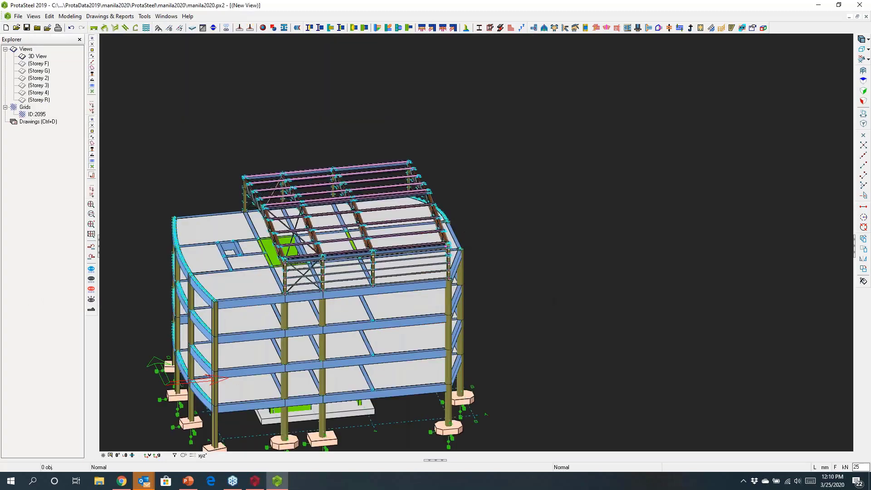
scroll(461, 236, down, 6)
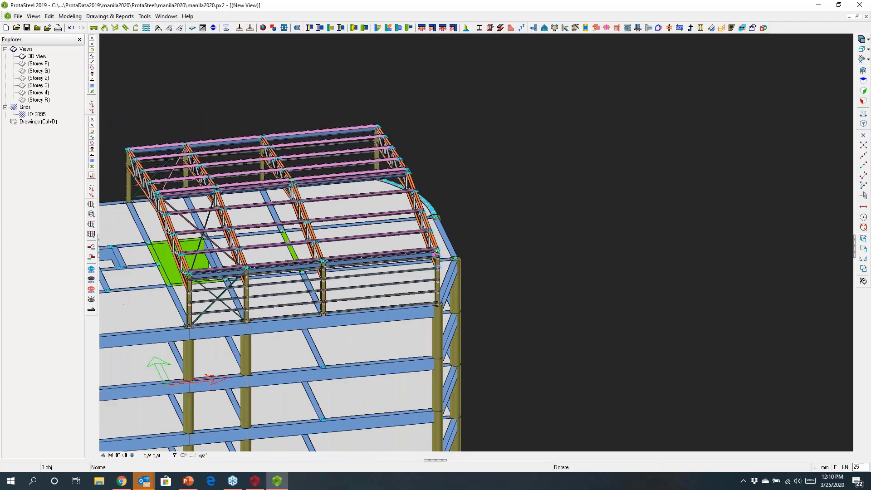
drag(415, 165, 510, 316)
ctrl+middle_drag(548, 292, 408, 292)
middle_drag(676, 297, 622, 251)
right_click(622, 251)
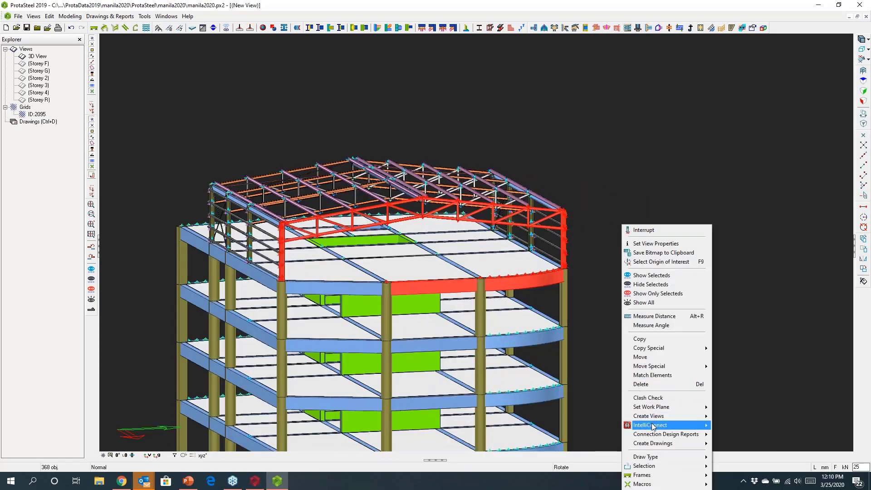
mouse_move(672, 425)
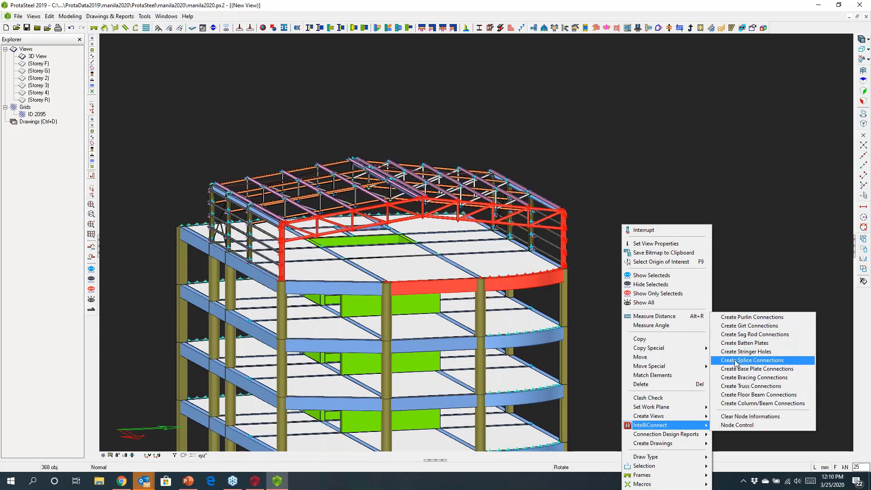
click(741, 386)
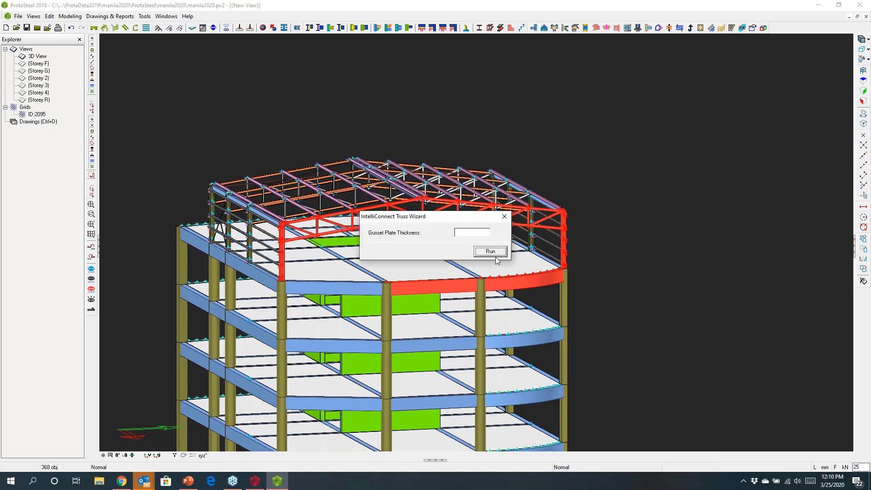
drag(471, 221, 601, 275)
click(618, 306)
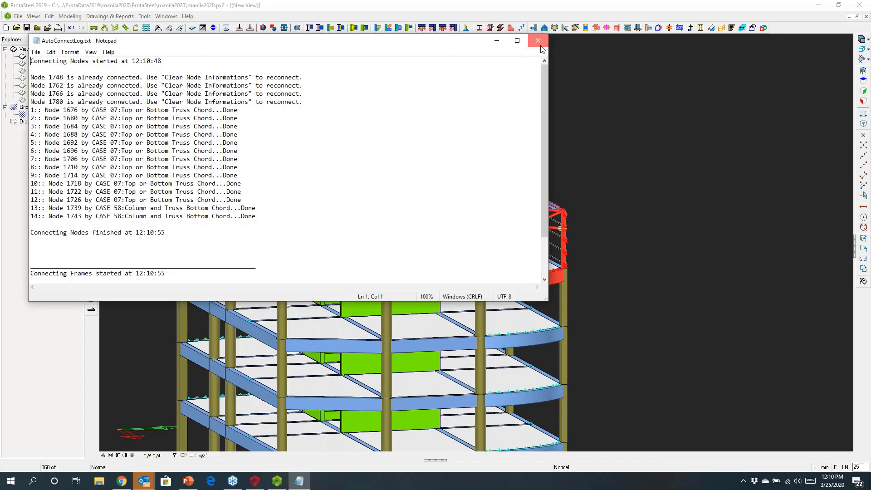
click(540, 45)
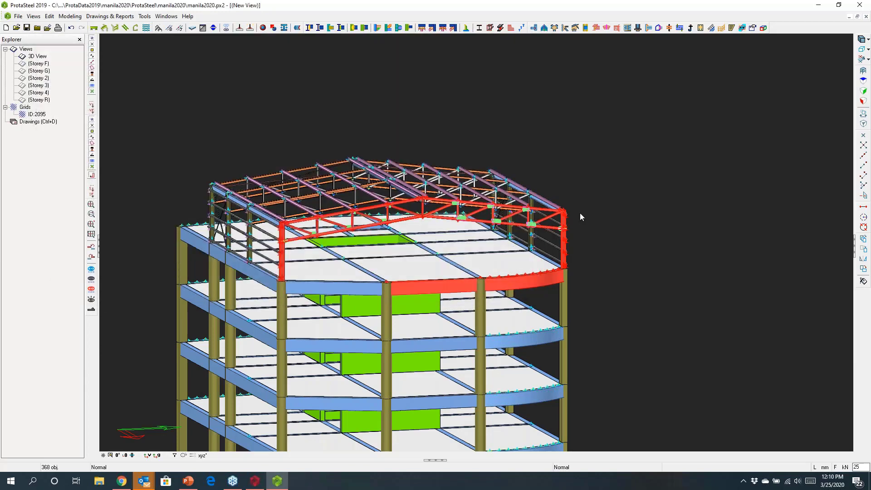
Examine the new gusset plates along the end truss and the bolted connection between its bottom chord and the corner column.
click(570, 213)
scroll(571, 213, up, 4)
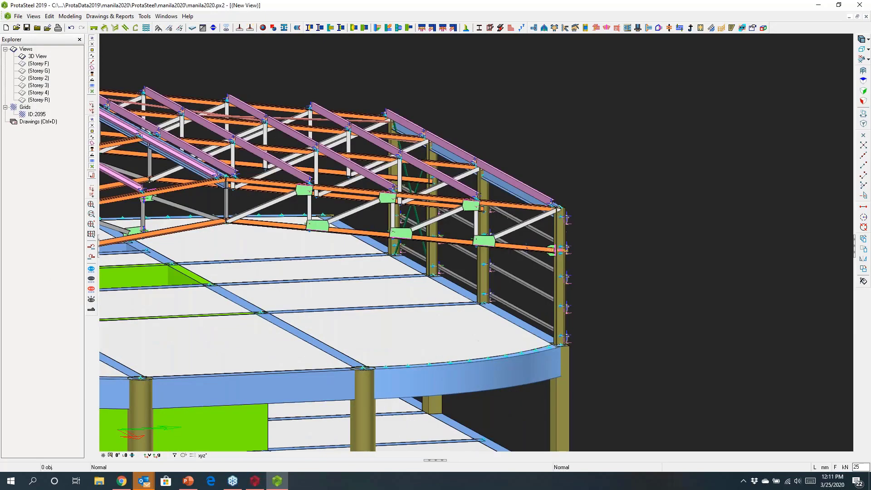
scroll(565, 254, up, 5)
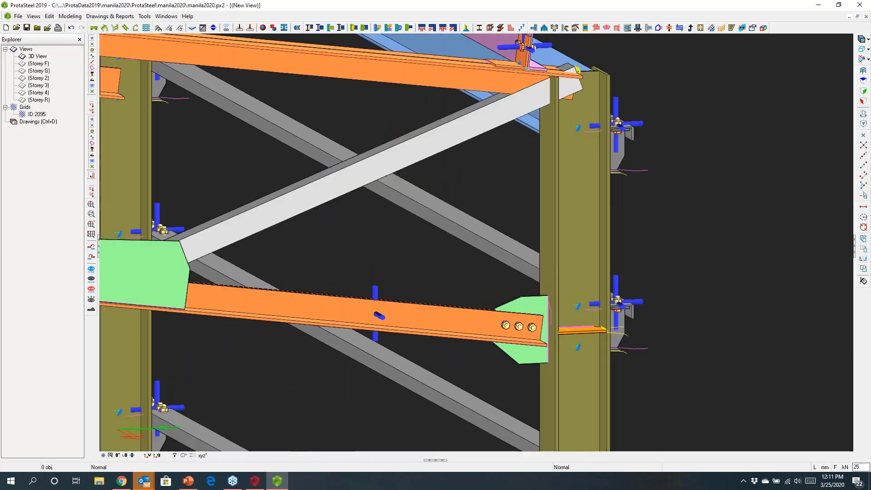
scroll(581, 318, down, 6)
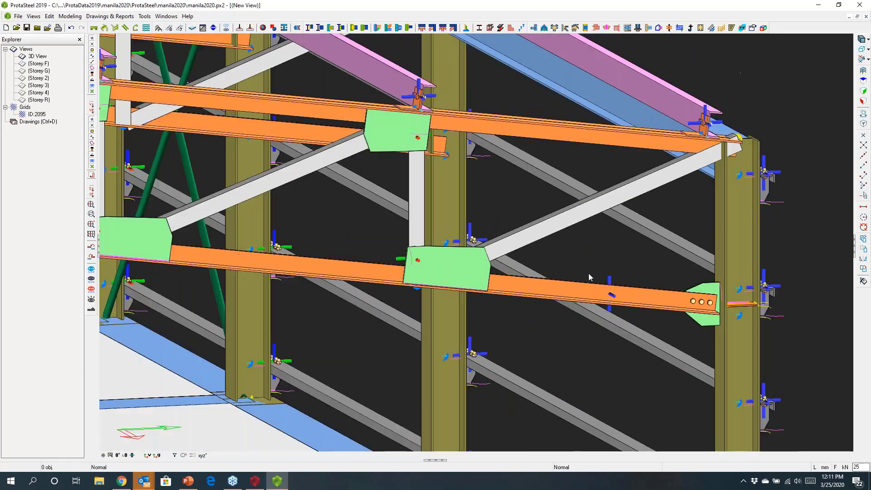
scroll(589, 273, down, 3)
middle_drag(589, 273, 485, 210)
middle_drag(204, 239, 256, 205)
Add a truss end plate with gusset connection joining the end truss's top chord and end diagonal to the corner column.
click(230, 248)
scroll(255, 204, up, 1)
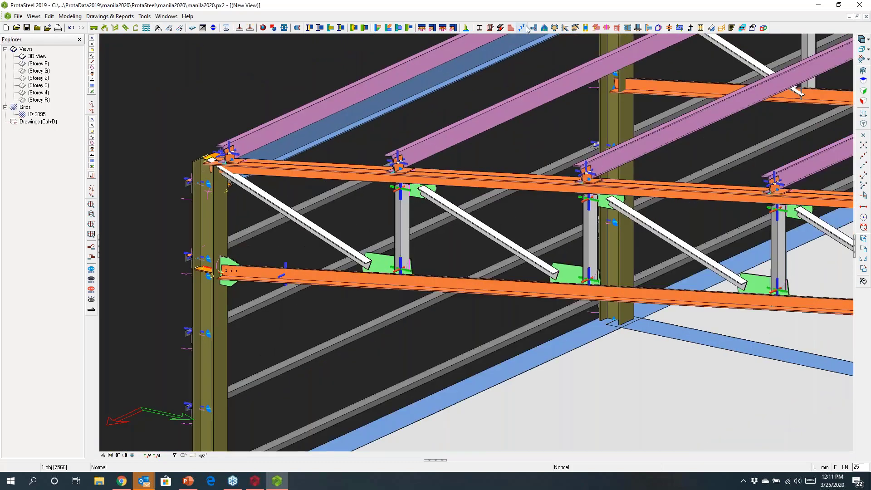
click(556, 28)
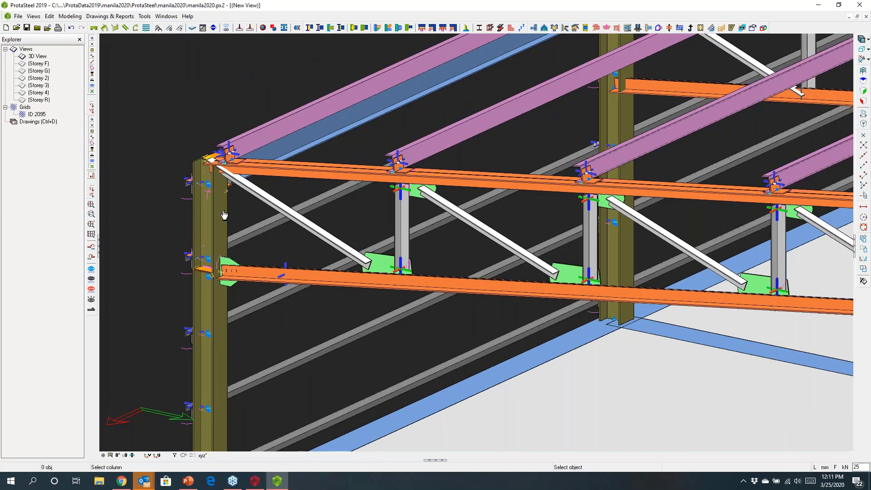
click(223, 212)
click(259, 197)
click(266, 173)
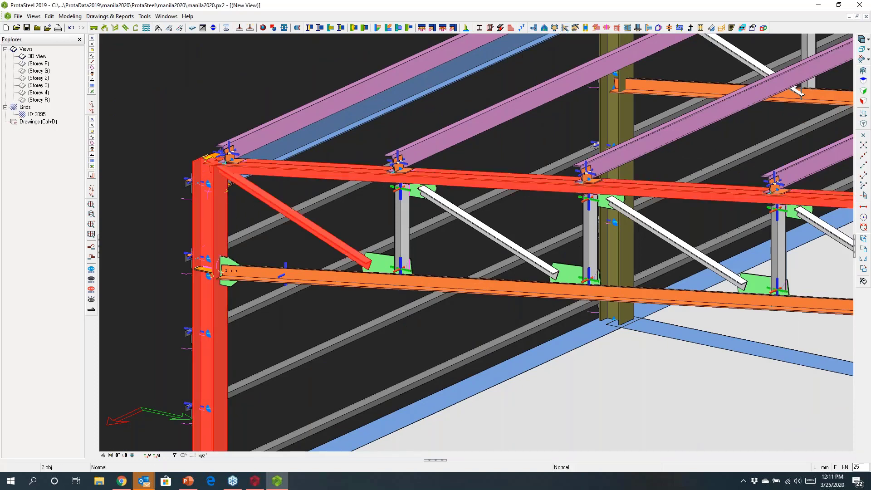
right_click(212, 212)
scroll(212, 212, up, 4)
key(Escape)
Set the lower truss member's lower gusset edge distance to 0 in the new end plate connection and apply it.
middle_drag(236, 231, 235, 231)
middle_drag(436, 190, 558, 279)
click(251, 148)
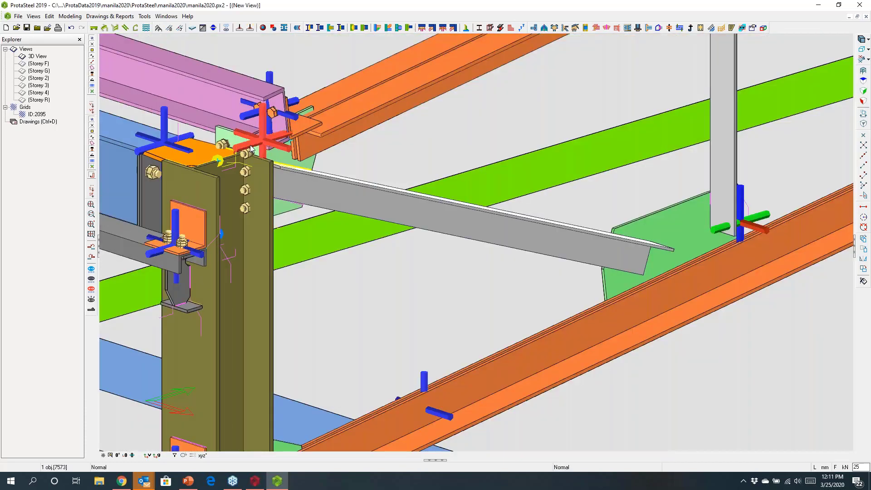
double_click(246, 175)
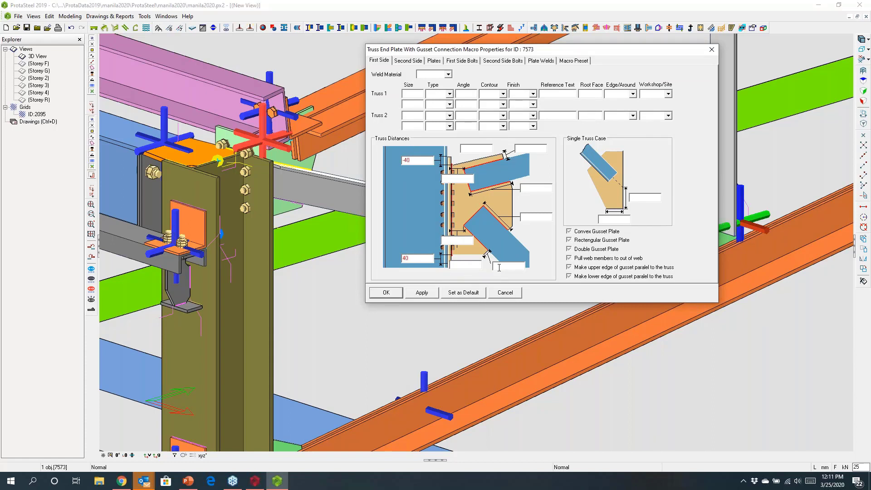
click(427, 296)
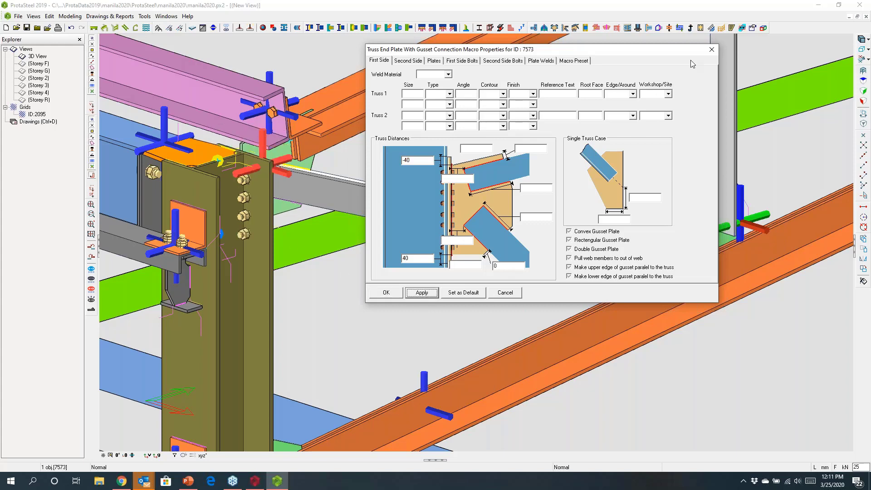
click(712, 49)
Select the connection parts at the top of the corner column and add a new item in the Detail Item Manager.
middle_drag(477, 242, 416, 225)
scroll(415, 225, down, 4)
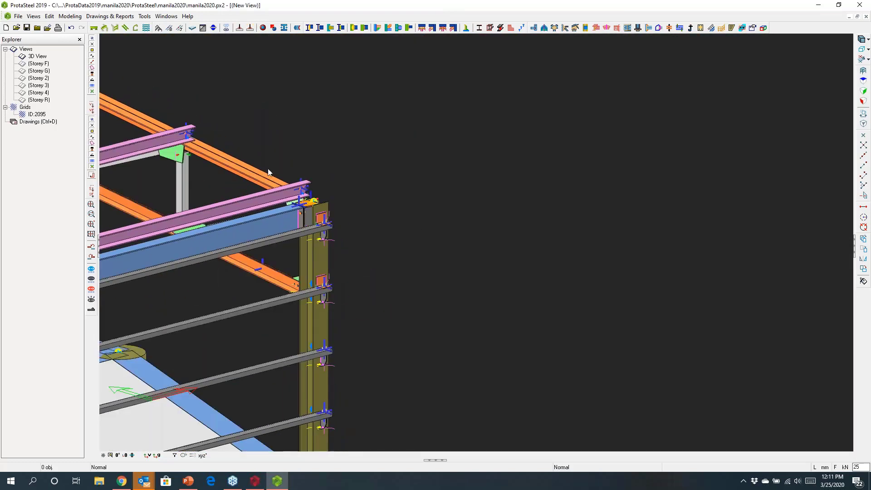
drag(253, 140, 376, 255)
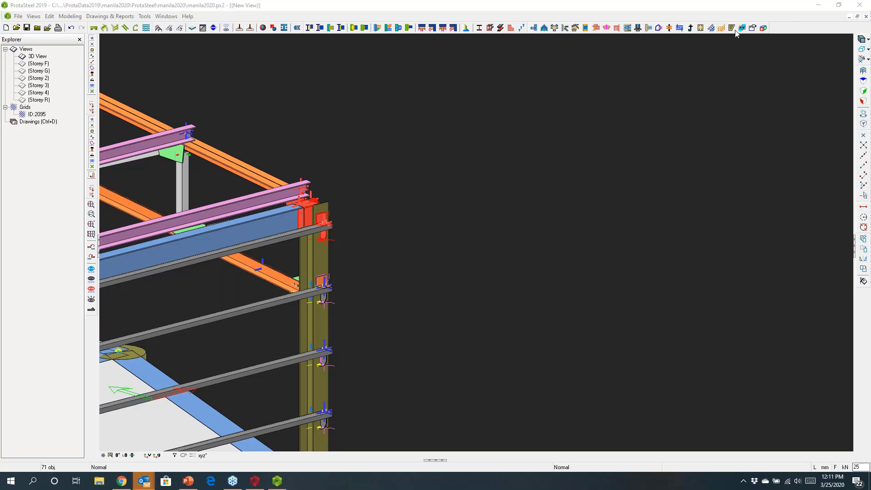
click(764, 28)
click(287, 346)
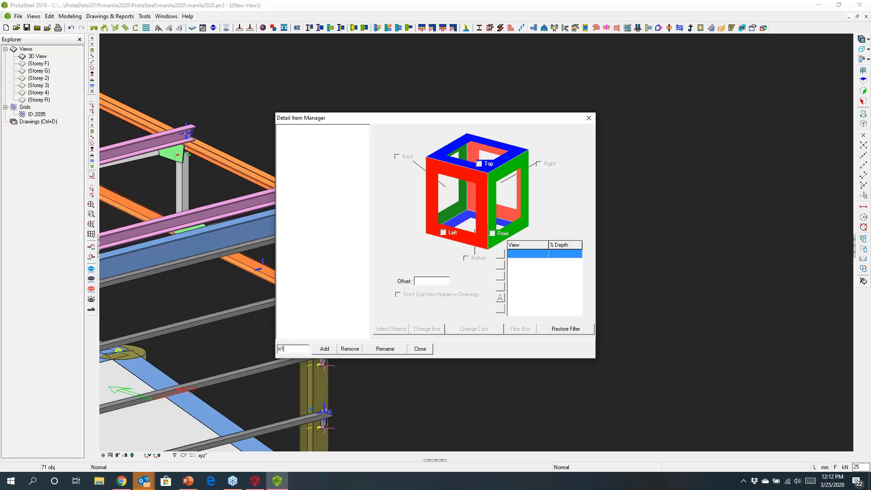
click(324, 349)
Assign the corner column, top girt, edge beam, purlin and truss top chord to the new detail item as its objects.
click(386, 330)
drag(398, 124, 500, 130)
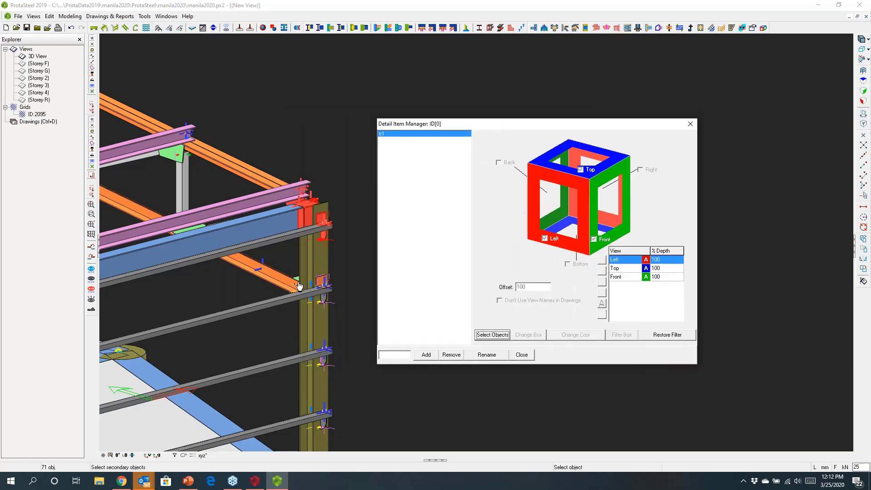
click(320, 261)
click(294, 235)
click(280, 222)
click(268, 196)
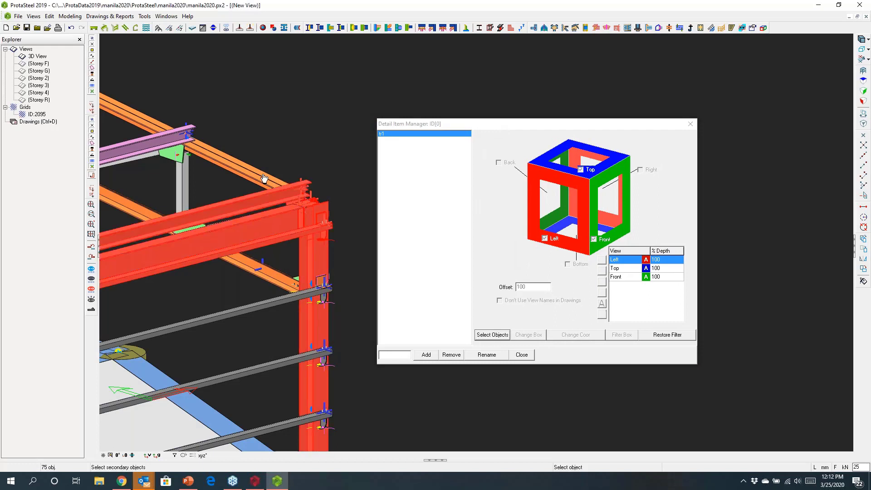
click(264, 179)
middle_click(290, 158)
middle_drag(295, 202, 250, 205)
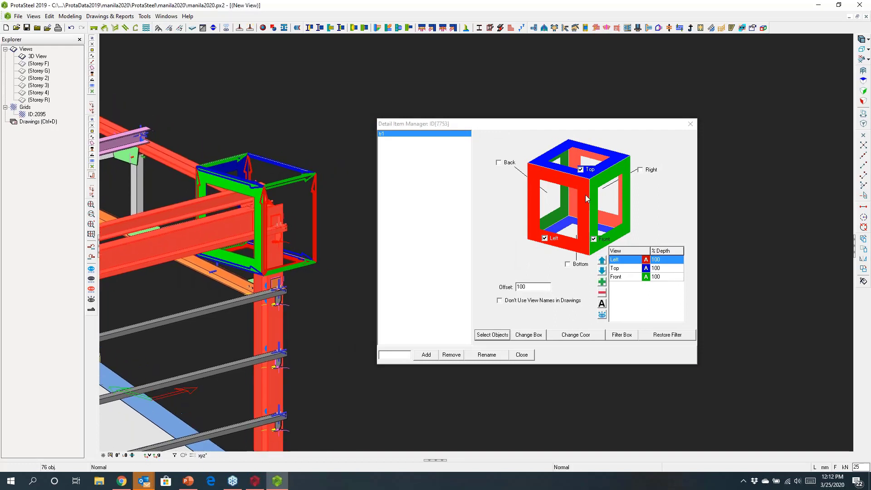
Replace the detail item's Left and Front views with Bottom, Right and Back views, and close the Detail Item Manager.
click(548, 238)
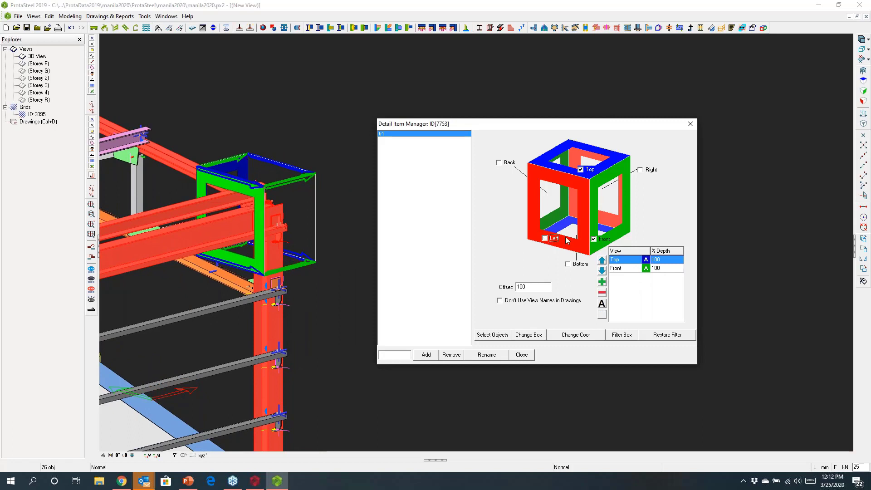
click(594, 240)
click(568, 264)
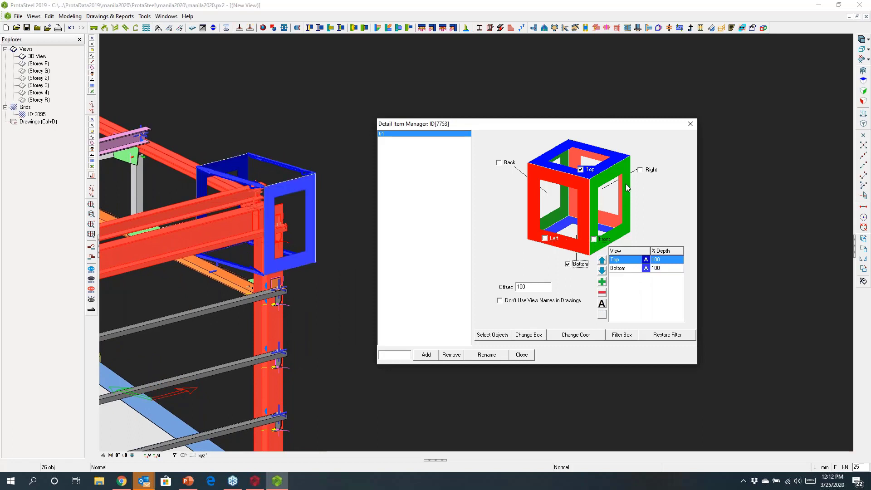
click(640, 170)
click(499, 163)
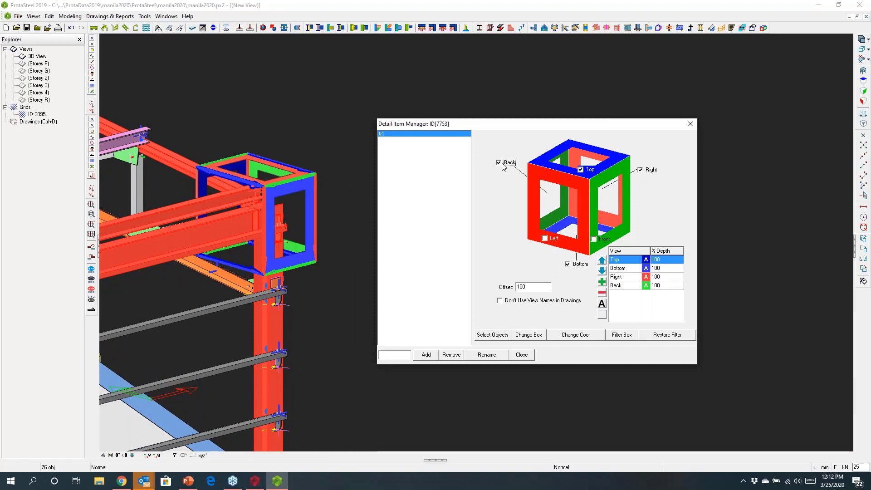
click(520, 356)
key(Escape)
Create a two-point view through the end truss, running from the corner column with the detail box to the opposite column.
middle_drag(433, 271, 304, 276)
scroll(383, 275, down, 3)
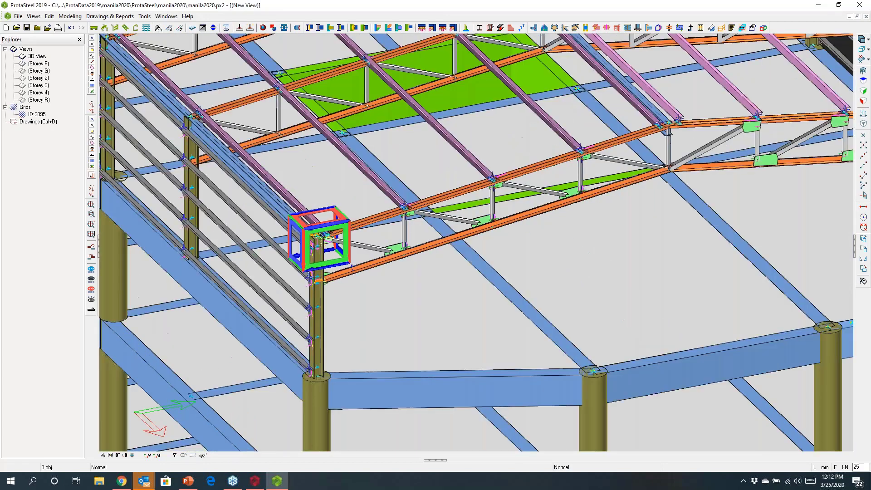
scroll(377, 272, down, 5)
middle_drag(376, 272, 422, 274)
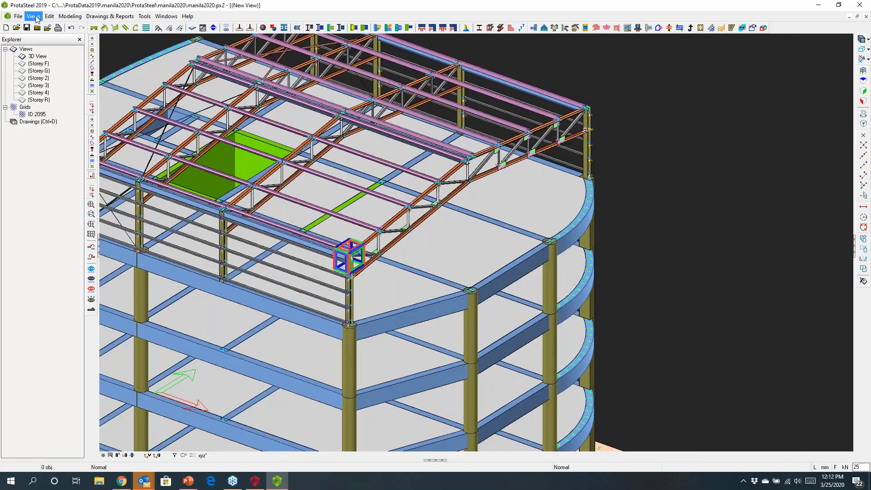
click(33, 16)
mouse_move(67, 30)
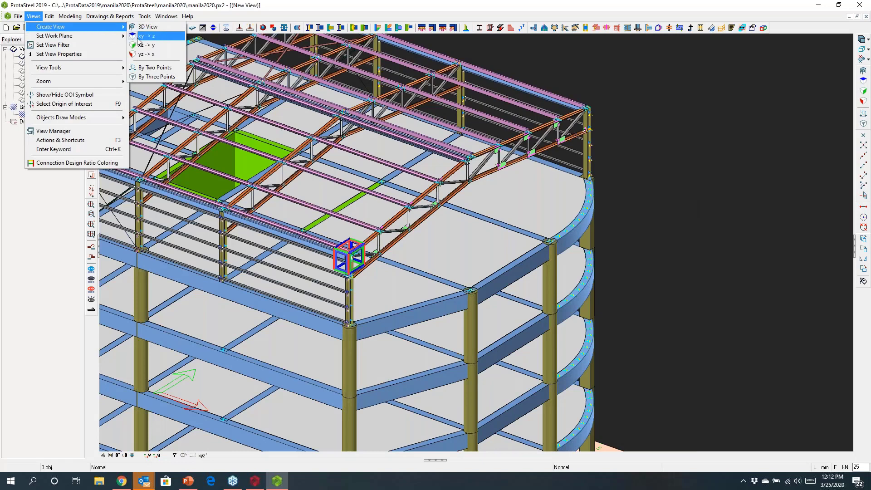
click(154, 67)
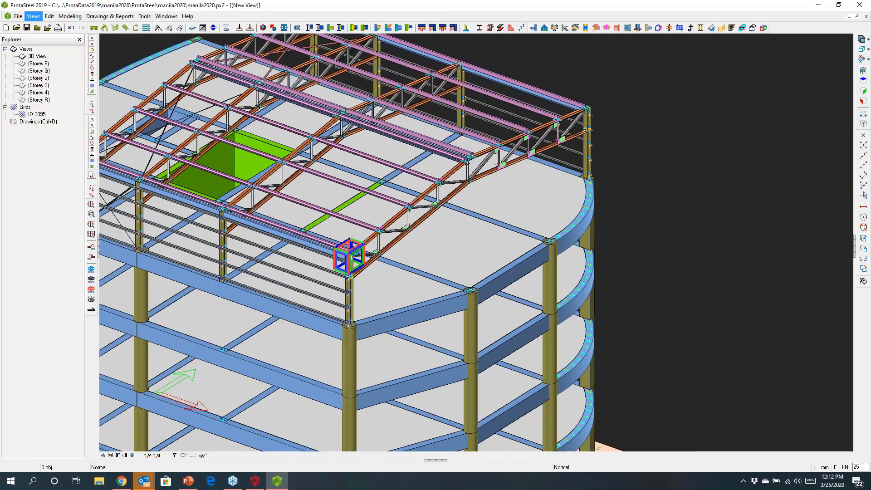
click(350, 324)
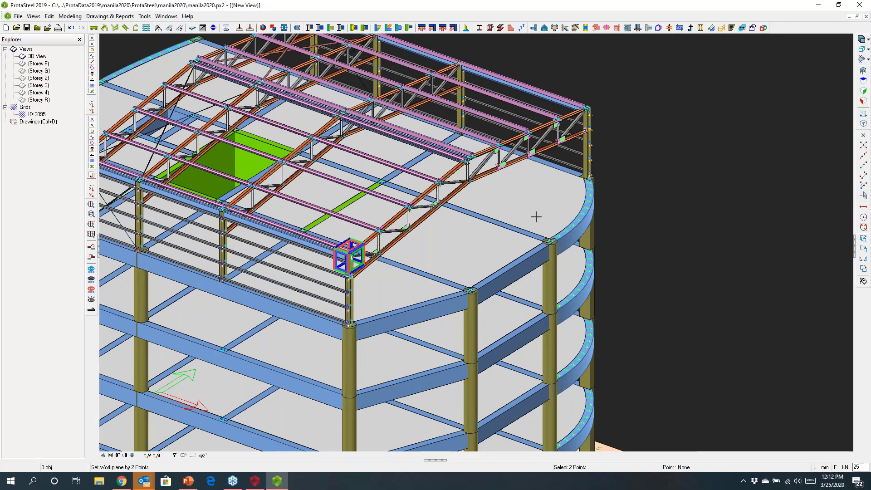
click(588, 177)
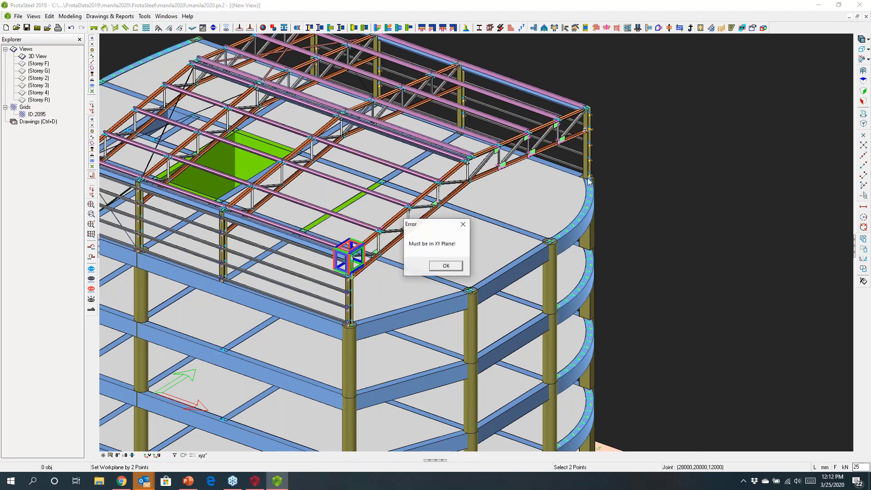
click(463, 224)
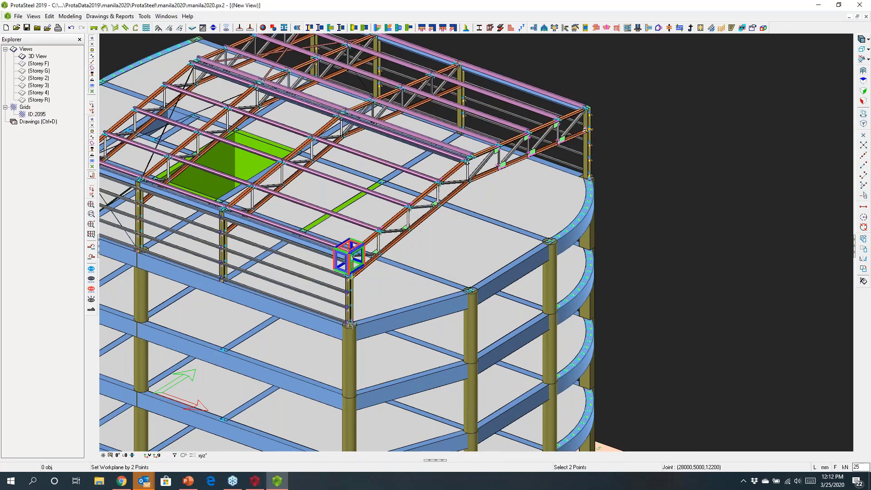
scroll(350, 322, up, 1)
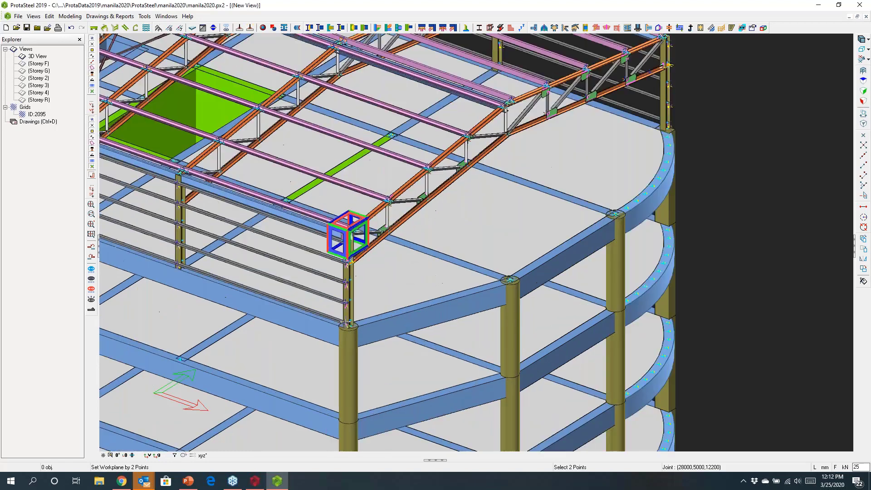
click(348, 235)
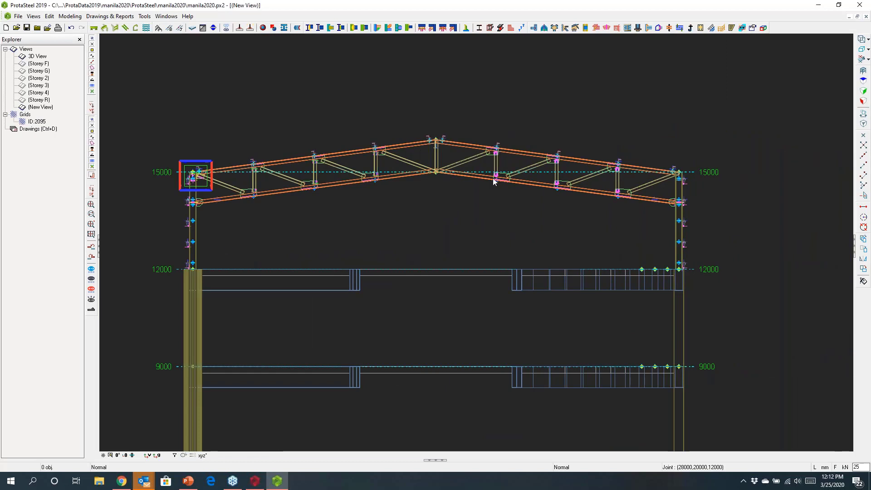
Open the drawing module and create a new A0 landscape drawing named truss.
double_click(38, 129)
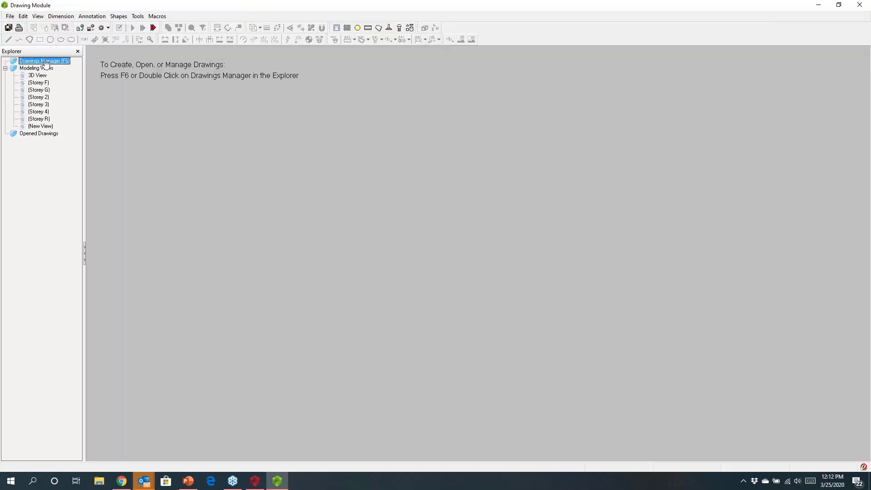
double_click(46, 62)
click(639, 150)
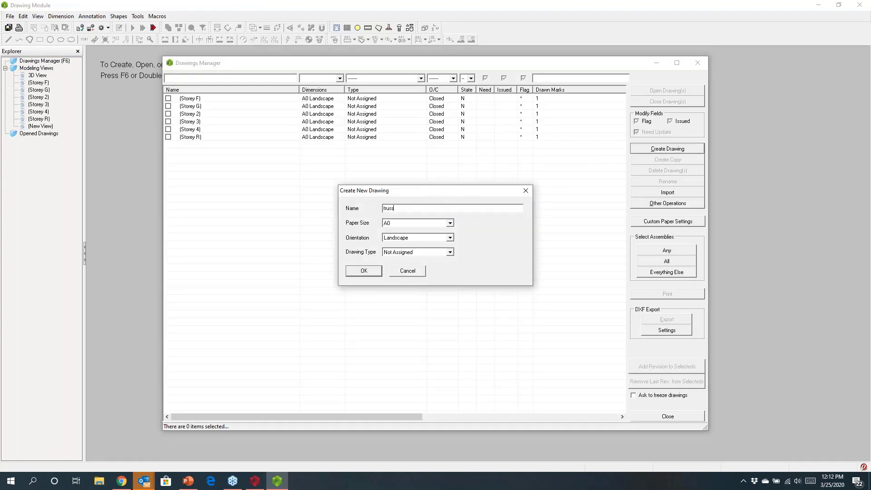
click(362, 272)
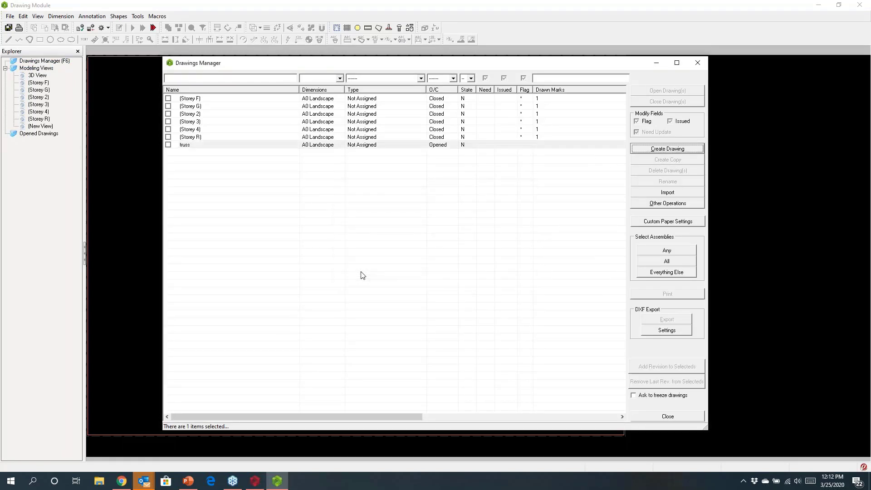
click(696, 66)
click(449, 267)
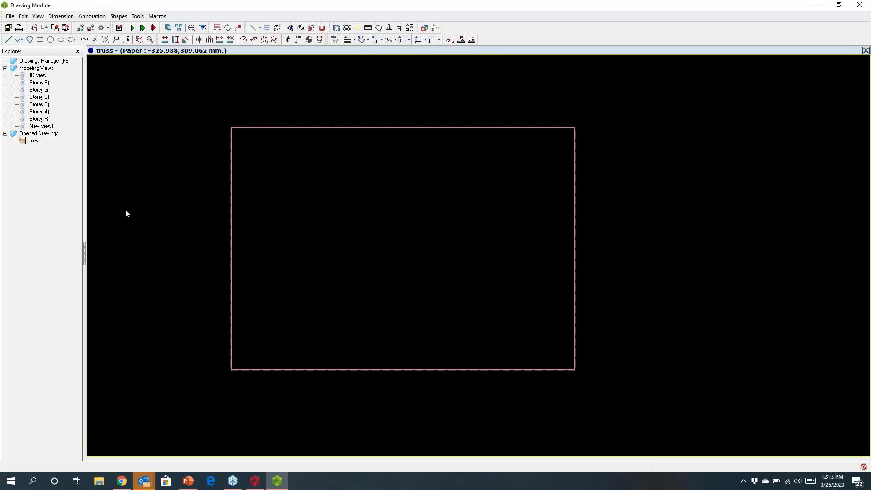
Insert the new truss elevation view into the truss drawing and place it in the sheet's upper left area.
right_click(31, 126)
click(49, 130)
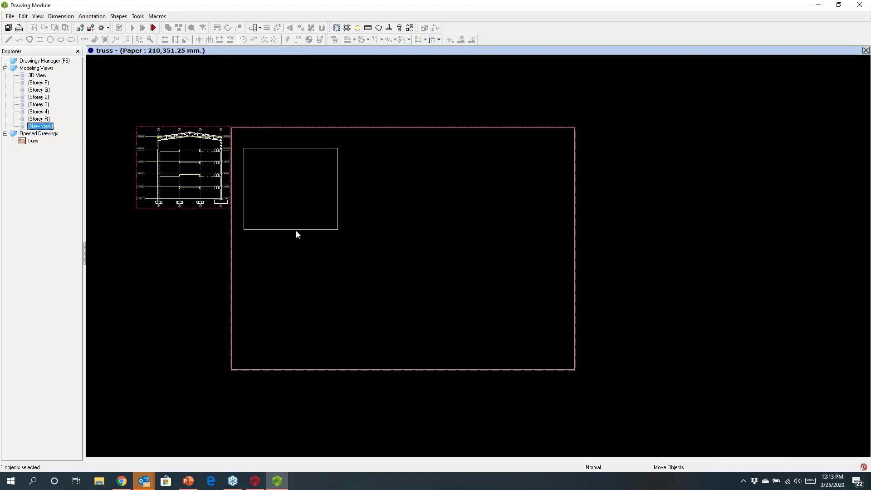
click(313, 235)
scroll(270, 151, up, 5)
scroll(294, 176, up, 3)
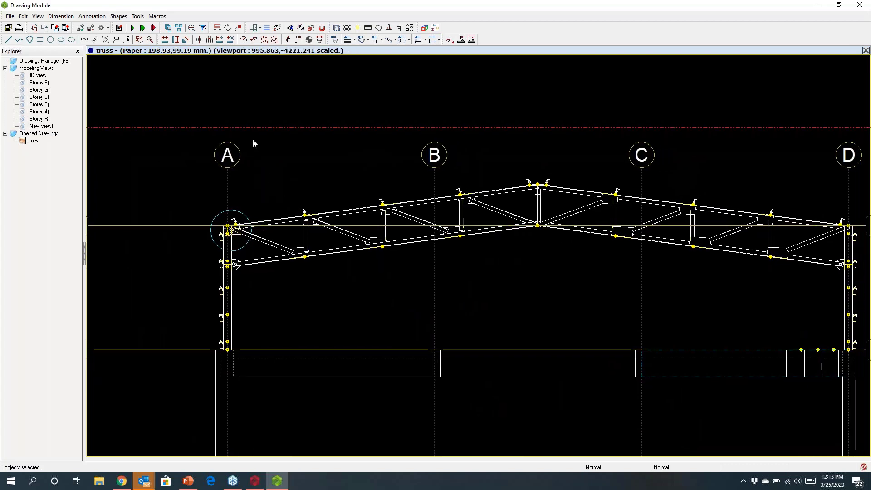
Add a chain of aligned dimensions between the purlins along the truss's left slope, from grid A to the ridge.
click(186, 41)
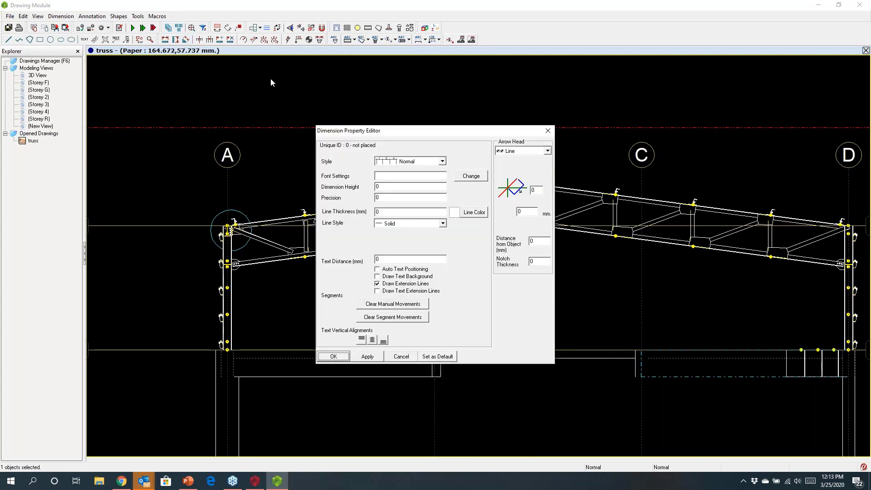
click(547, 132)
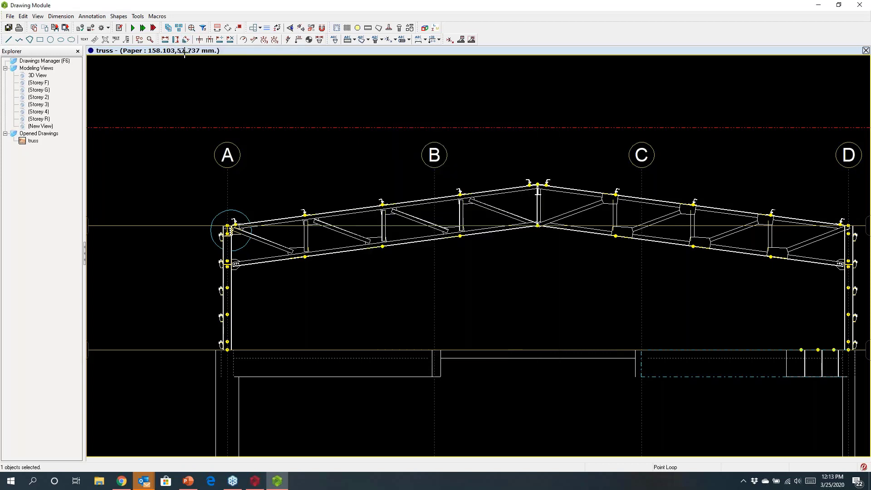
scroll(228, 206, up, 2)
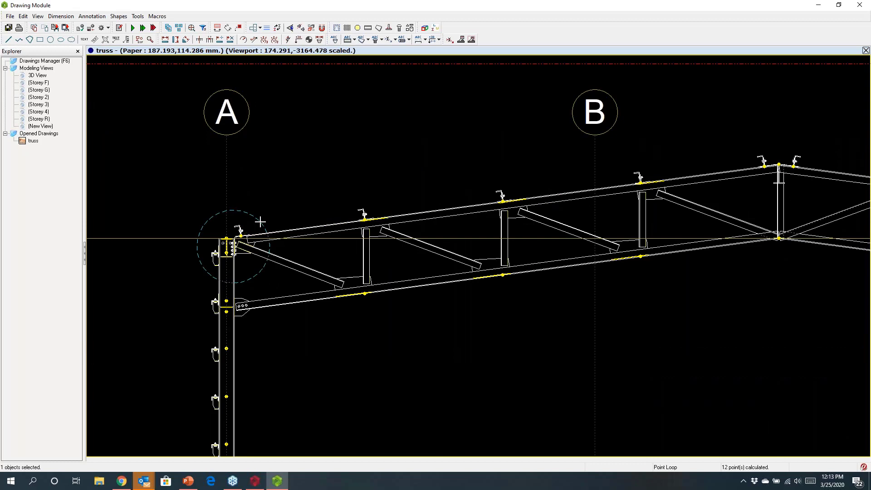
click(363, 210)
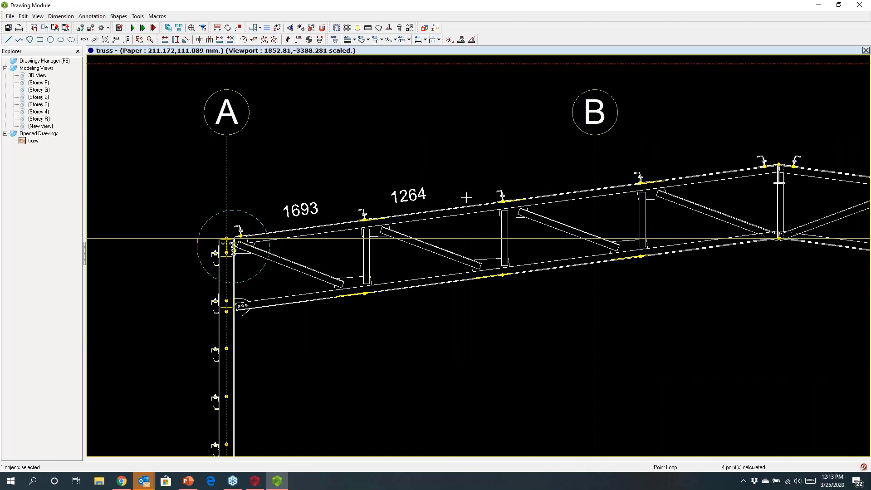
click(501, 194)
click(639, 175)
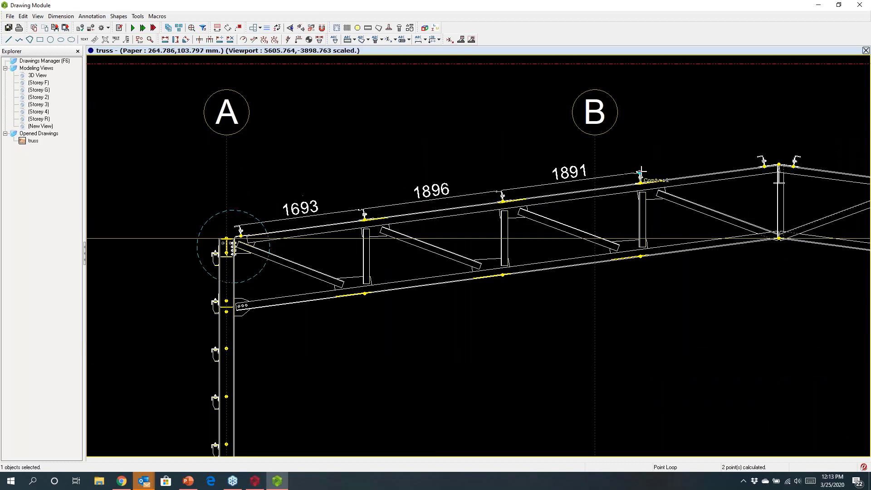
click(763, 158)
right_click(756, 130)
Place the tr1 detail views of the corner connection on the sheet beside the truss elevation.
scroll(350, 197, down, 5)
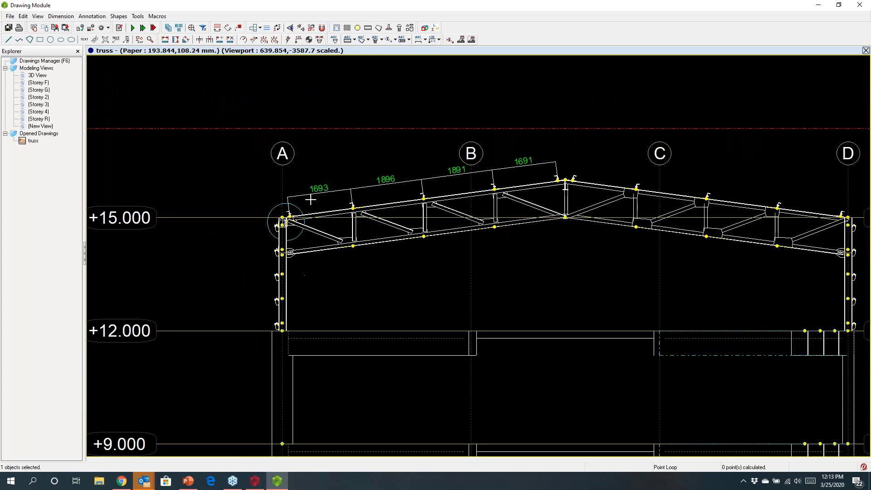
scroll(254, 230, up, 4)
scroll(254, 230, down, 4)
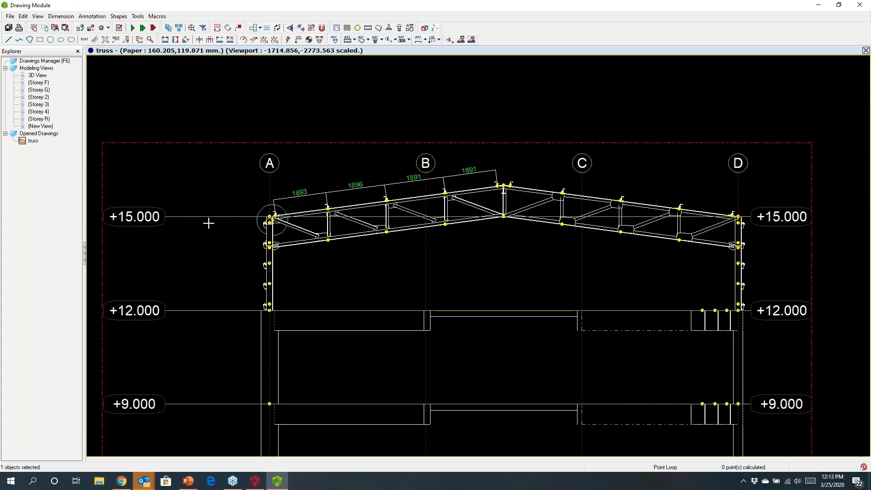
scroll(226, 227, up, 3)
scroll(236, 223, down, 3)
scroll(218, 221, down, 2)
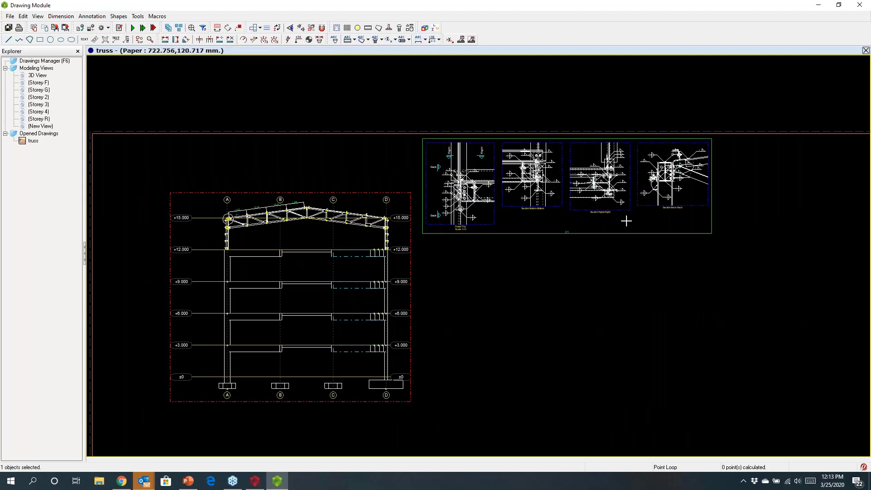
scroll(690, 177, up, 4)
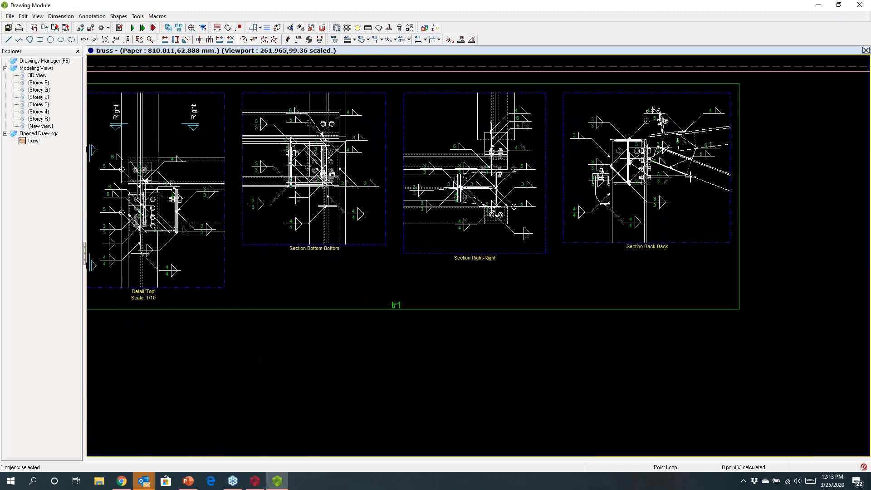
Hide the weld symbols in the tr1 detail views.
drag(571, 98, 707, 230)
key(Escape)
key(Escape)
scroll(526, 331, down, 3)
click(290, 28)
click(416, 316)
click(311, 345)
Select all parts in Section Back-Back and label them with their profile sizes and bolt sizes.
scroll(637, 191, up, 3)
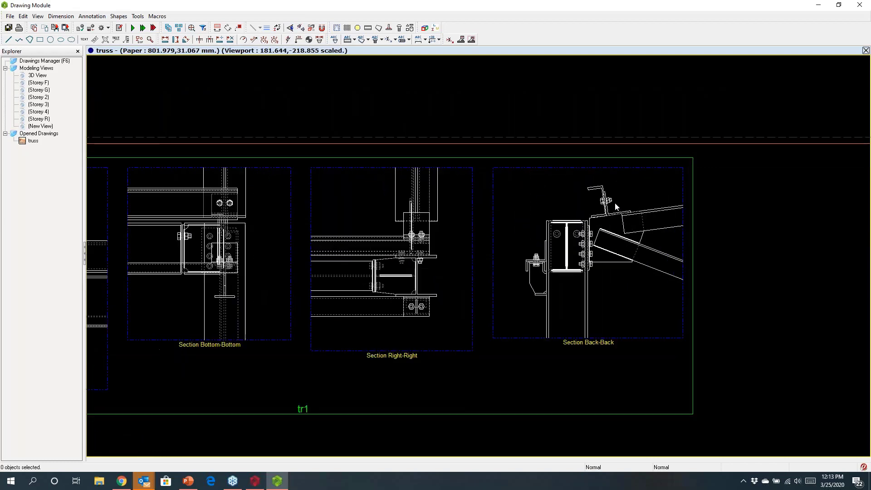
drag(518, 186, 652, 308)
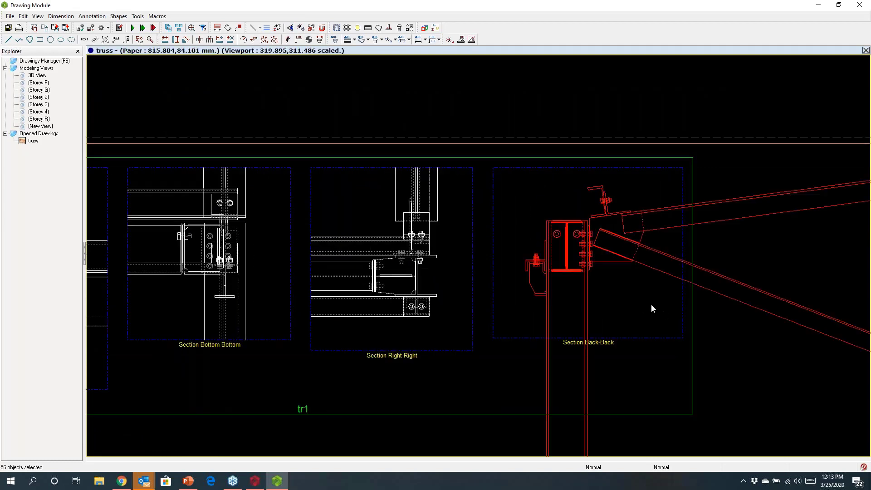
click(348, 43)
click(376, 40)
scroll(582, 249, up, 3)
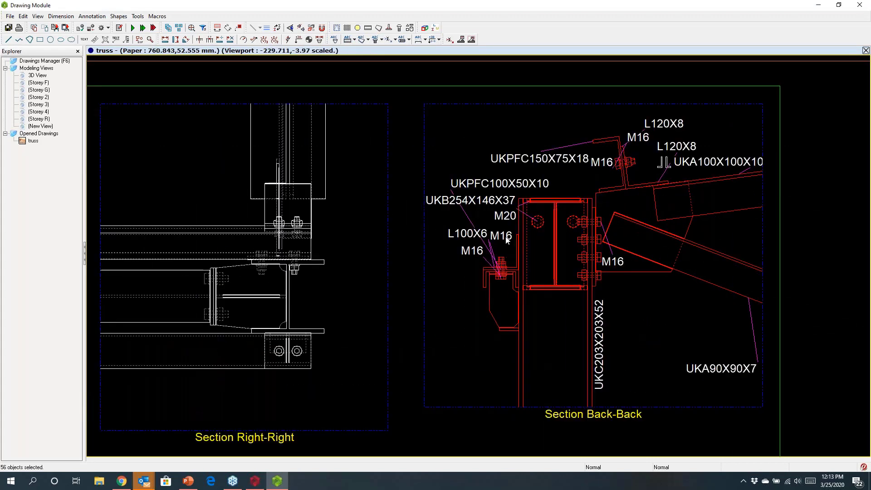
Move the M20 bolt label slightly outward and the end plate's M16 bolt label down clear of the connection in Section Back-Back.
click(503, 218)
drag(502, 218, 493, 220)
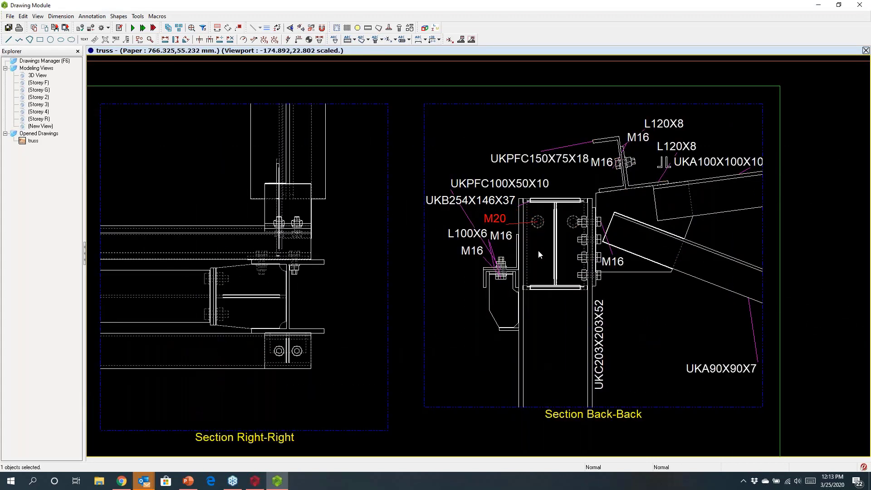
click(612, 262)
drag(619, 266, 654, 293)
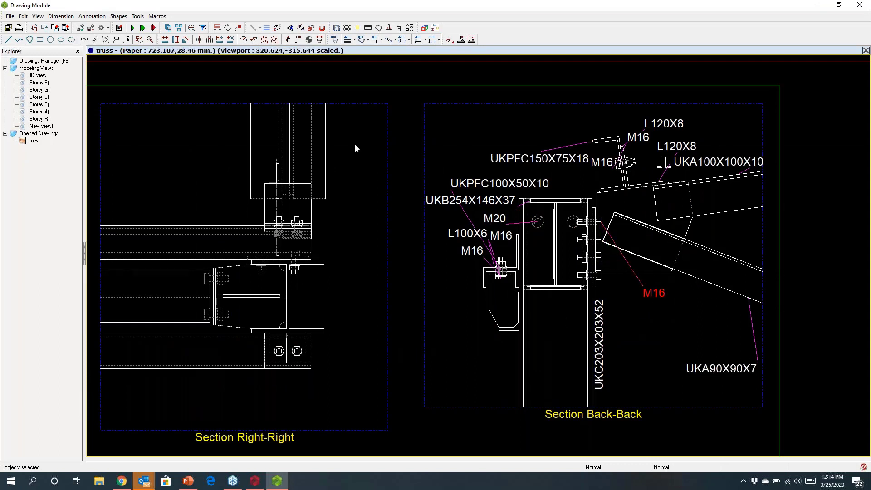
Add a horizontal dimension between the two M20 bolts in Section Back-Back, placed below the beam.
click(167, 41)
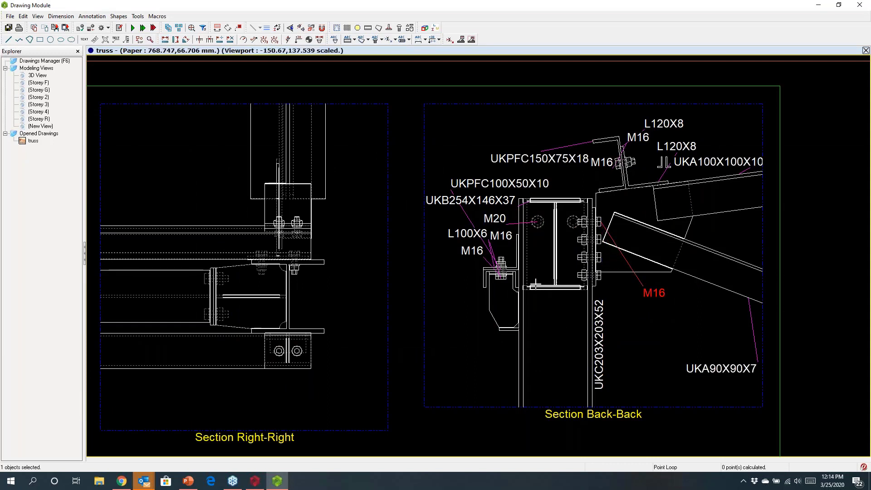
click(574, 223)
right_click(571, 334)
scroll(493, 294, down, 2)
scroll(474, 252, down, 2)
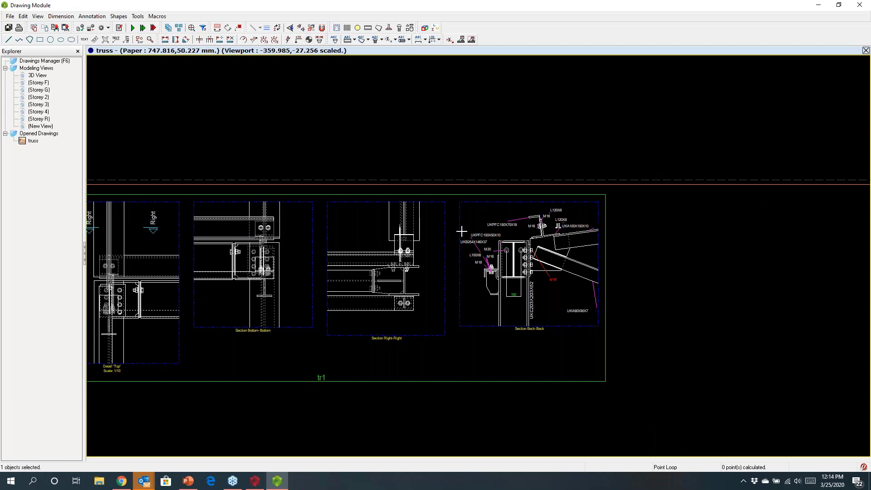
Close the drawing module and return to the ProtaSteel model.
scroll(493, 232, up, 2)
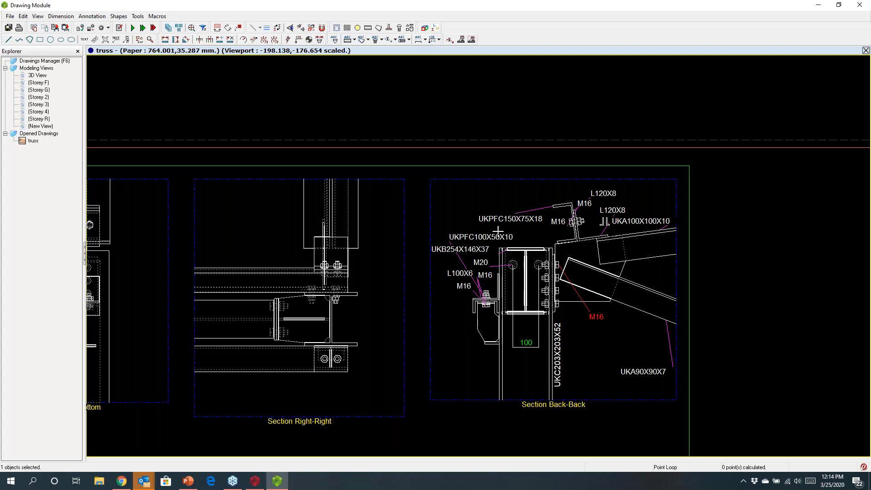
scroll(498, 231, down, 5)
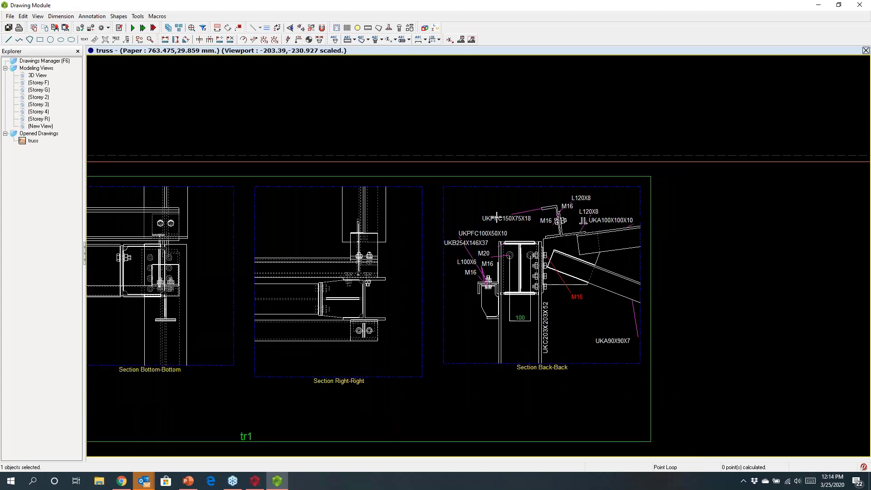
scroll(494, 232, down, 2)
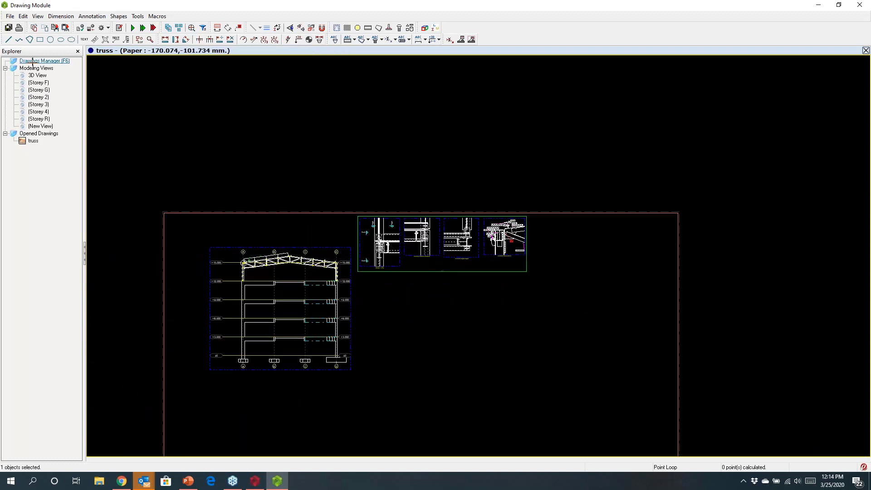
click(860, 5)
click(452, 266)
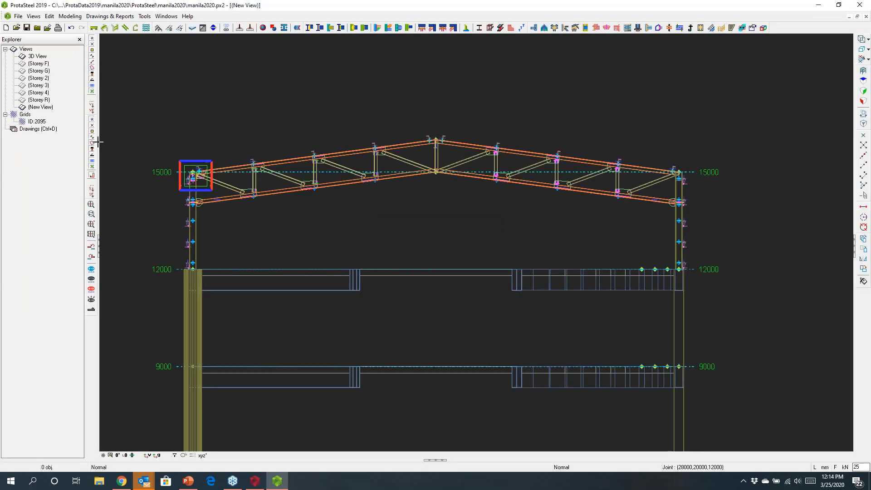
Open the 3D view and highlight the whole assembly of the steel corner column beneath the end of the roof truss.
double_click(36, 56)
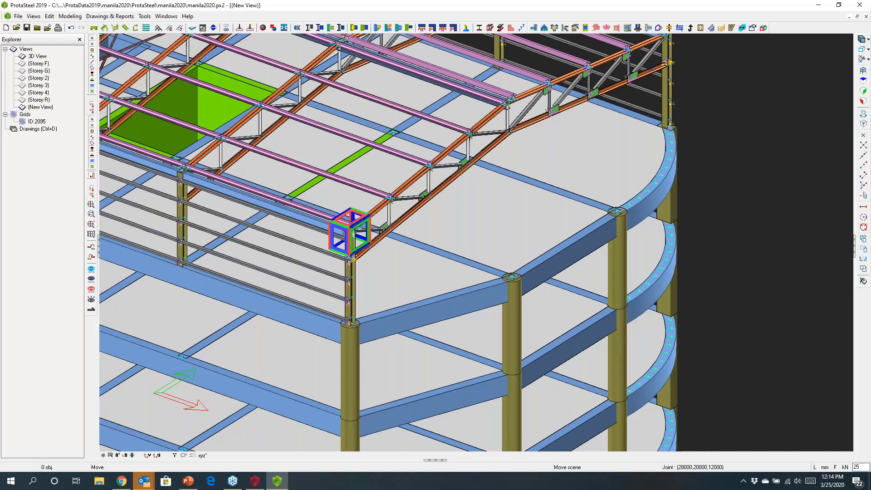
middle_drag(361, 261, 393, 242)
scroll(392, 241, up, 4)
click(355, 279)
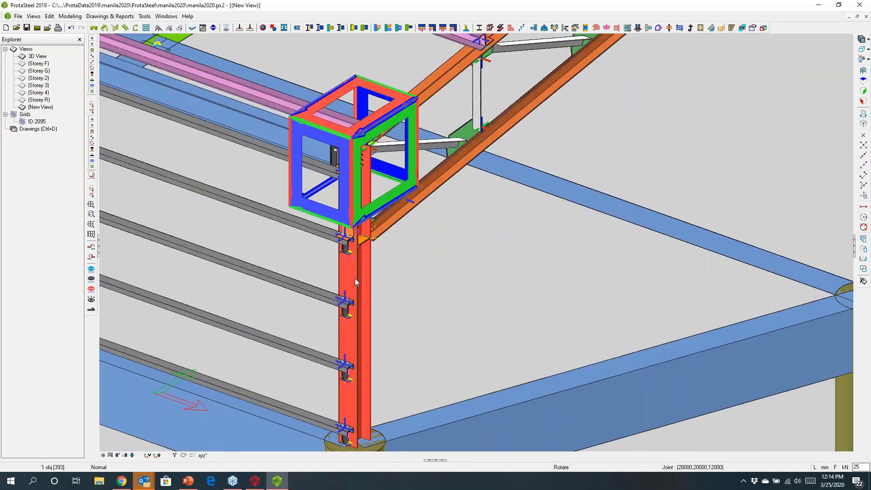
right_click(355, 279)
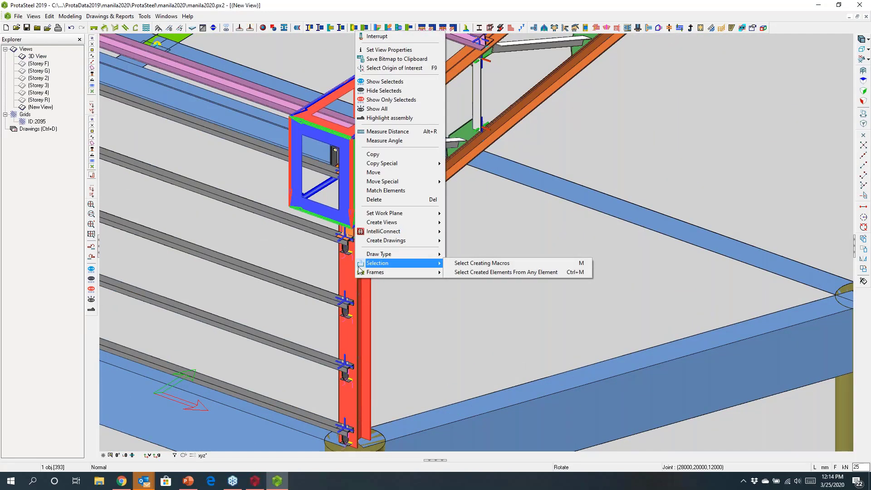
mouse_move(374, 232)
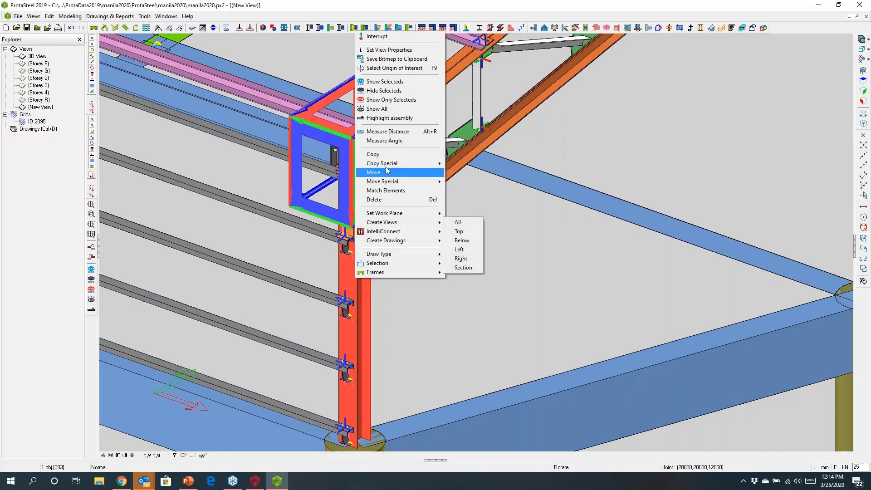
click(389, 100)
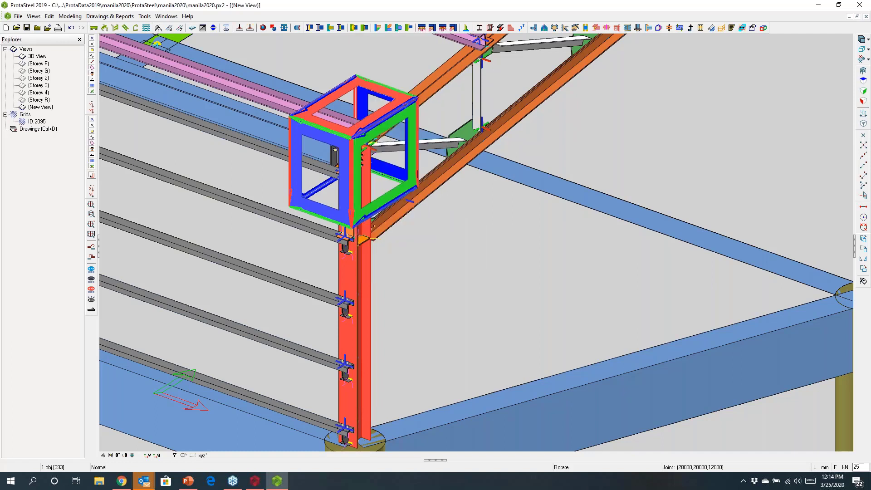
Show only the highlighted corner column assembly and examine its end plates, gusset plate and cleats.
right_click(346, 271)
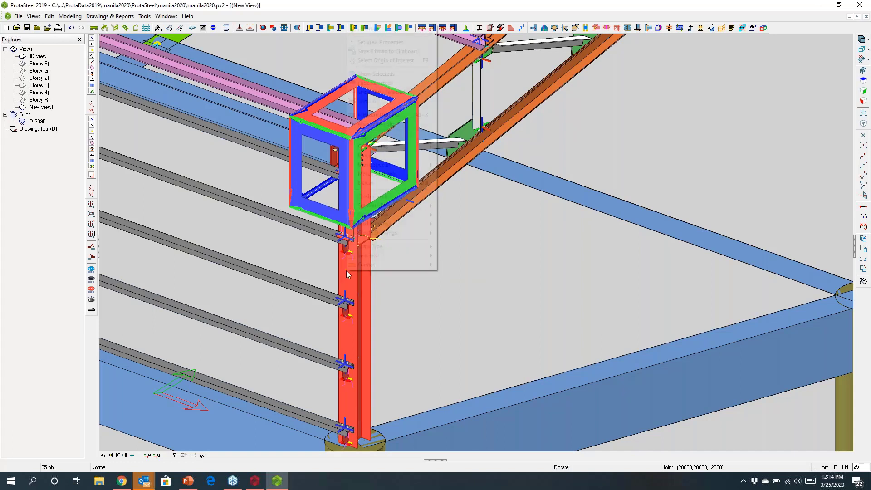
click(380, 75)
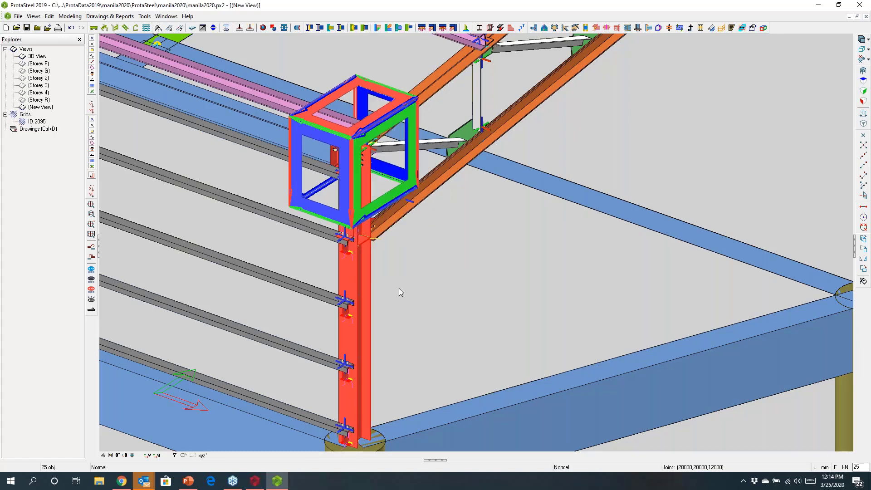
right_click(353, 265)
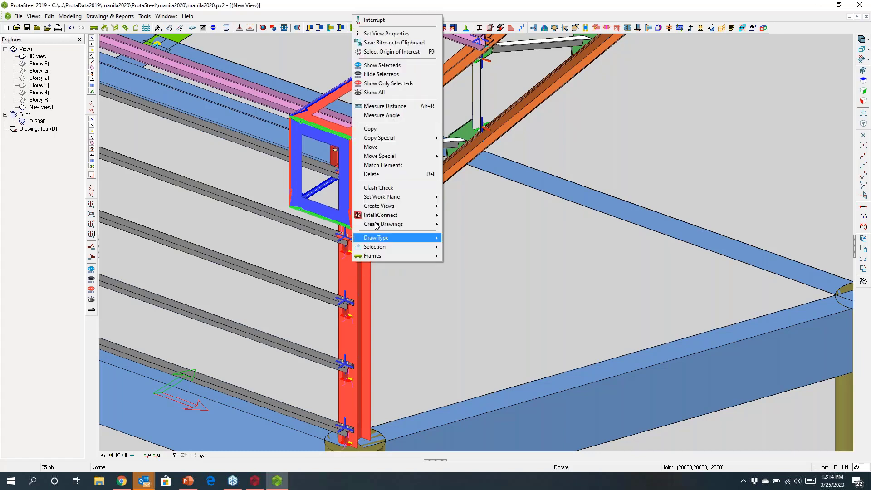
click(385, 86)
click(431, 248)
middle_drag(431, 248, 340, 248)
middle_drag(341, 443, 379, 230)
scroll(363, 209, up, 4)
scroll(379, 232, down, 2)
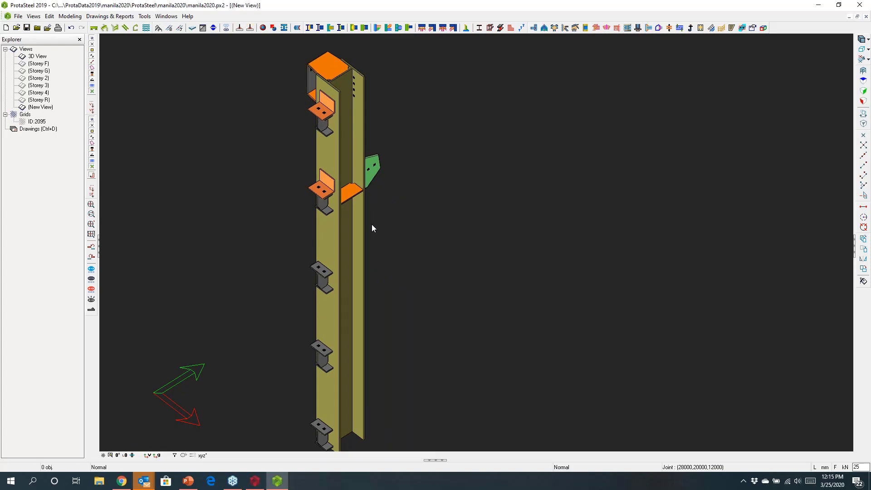
Close ProtaSteel without saving the project.
click(860, 4)
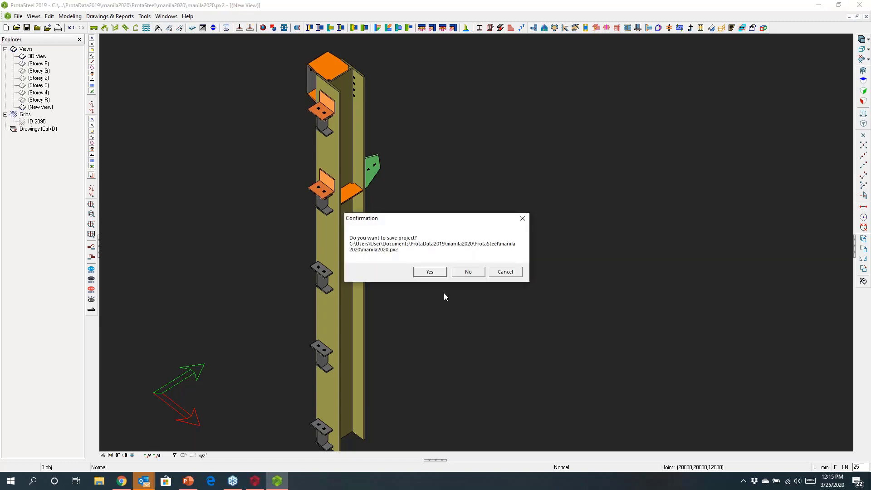
click(465, 273)
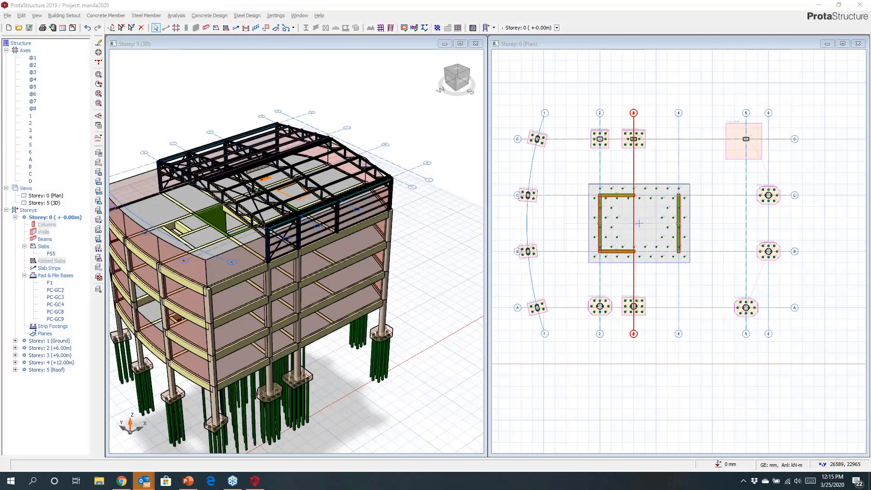
Switch to the Prota Philippines 2019 presentation in PowerPoint and start the slide show from the current slide.
mouse_move(188, 482)
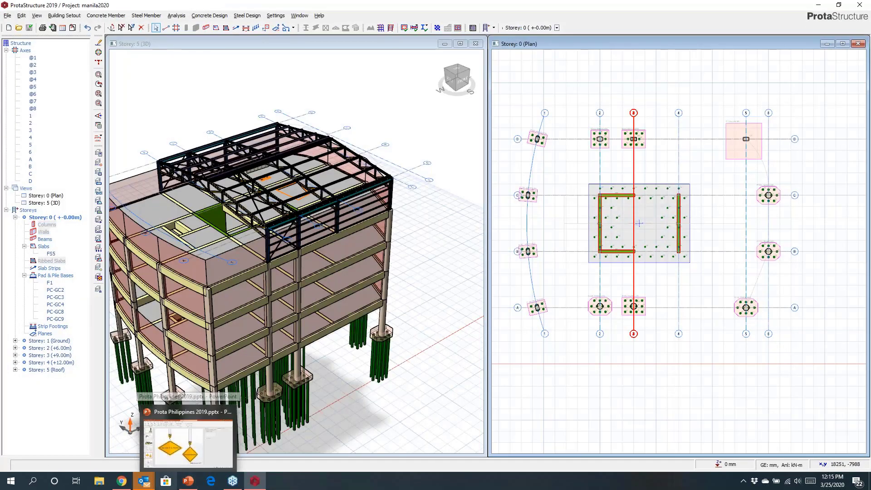
click(187, 486)
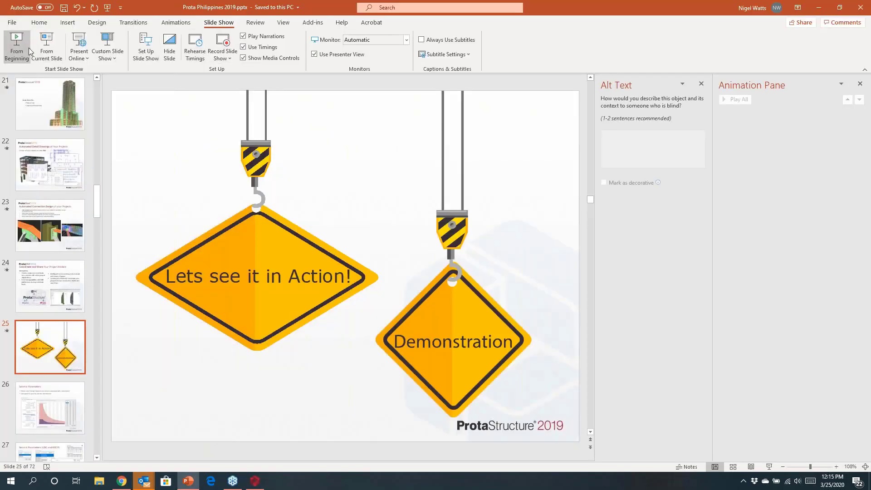
click(53, 55)
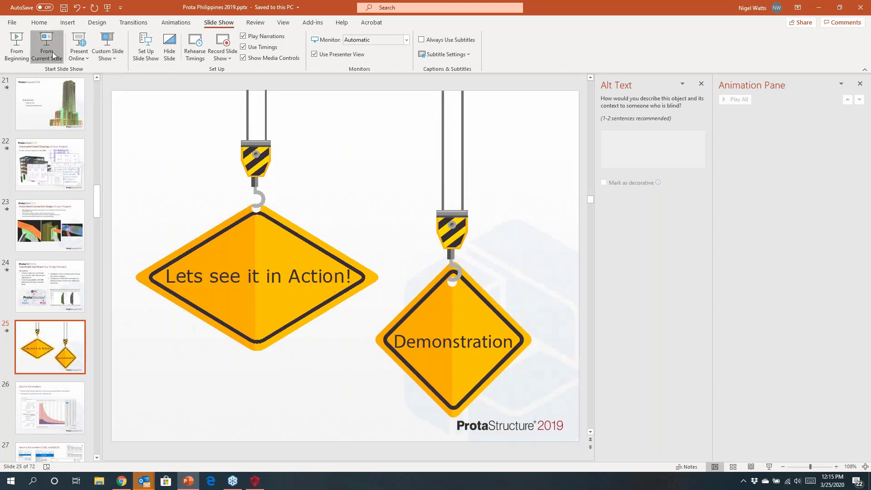